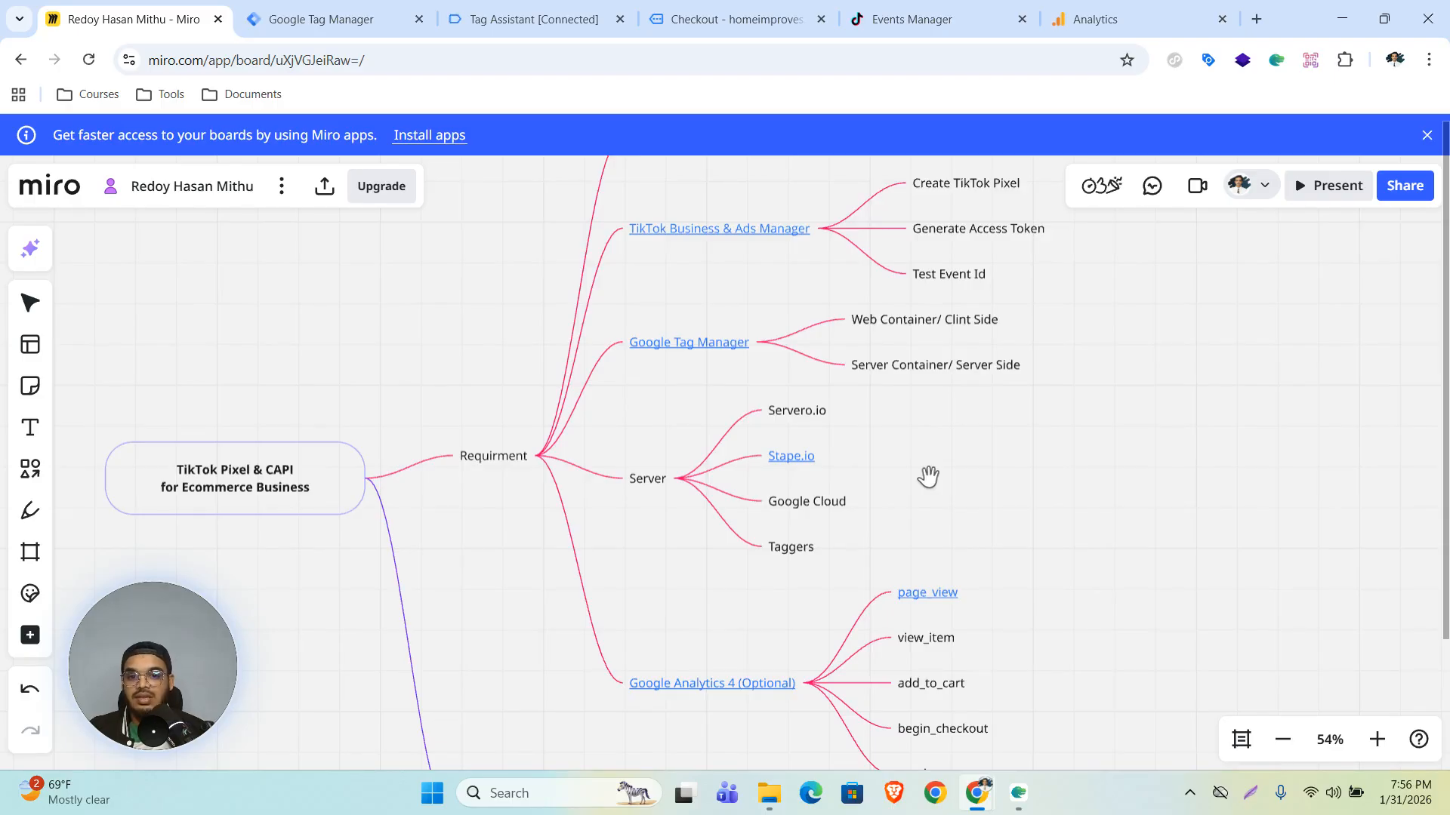
- Open the Stape dashboard from the mind map's Stape.io link and start creating a new sGTM container
mouse_move(781, 472)
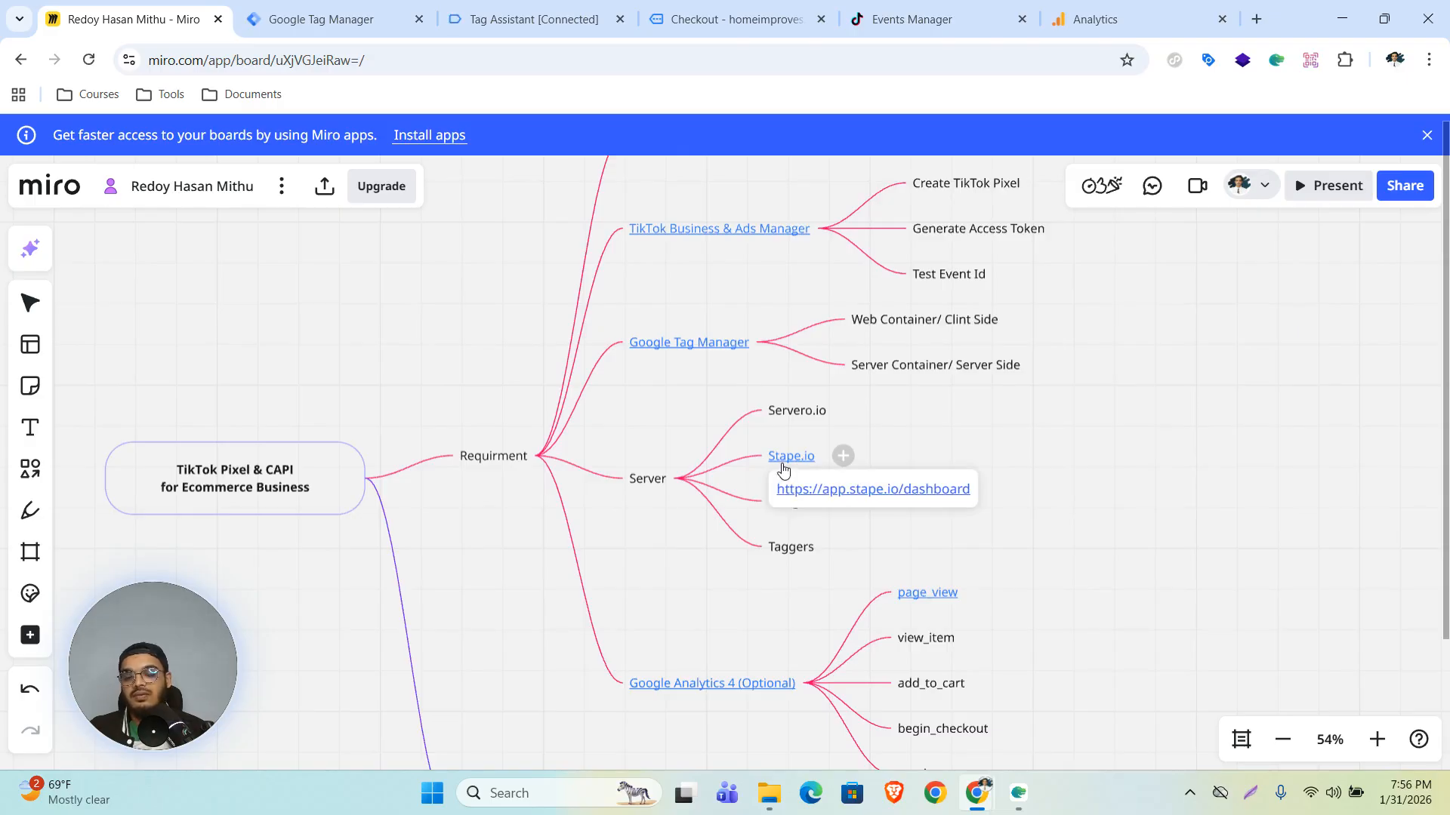
left_click(831, 489)
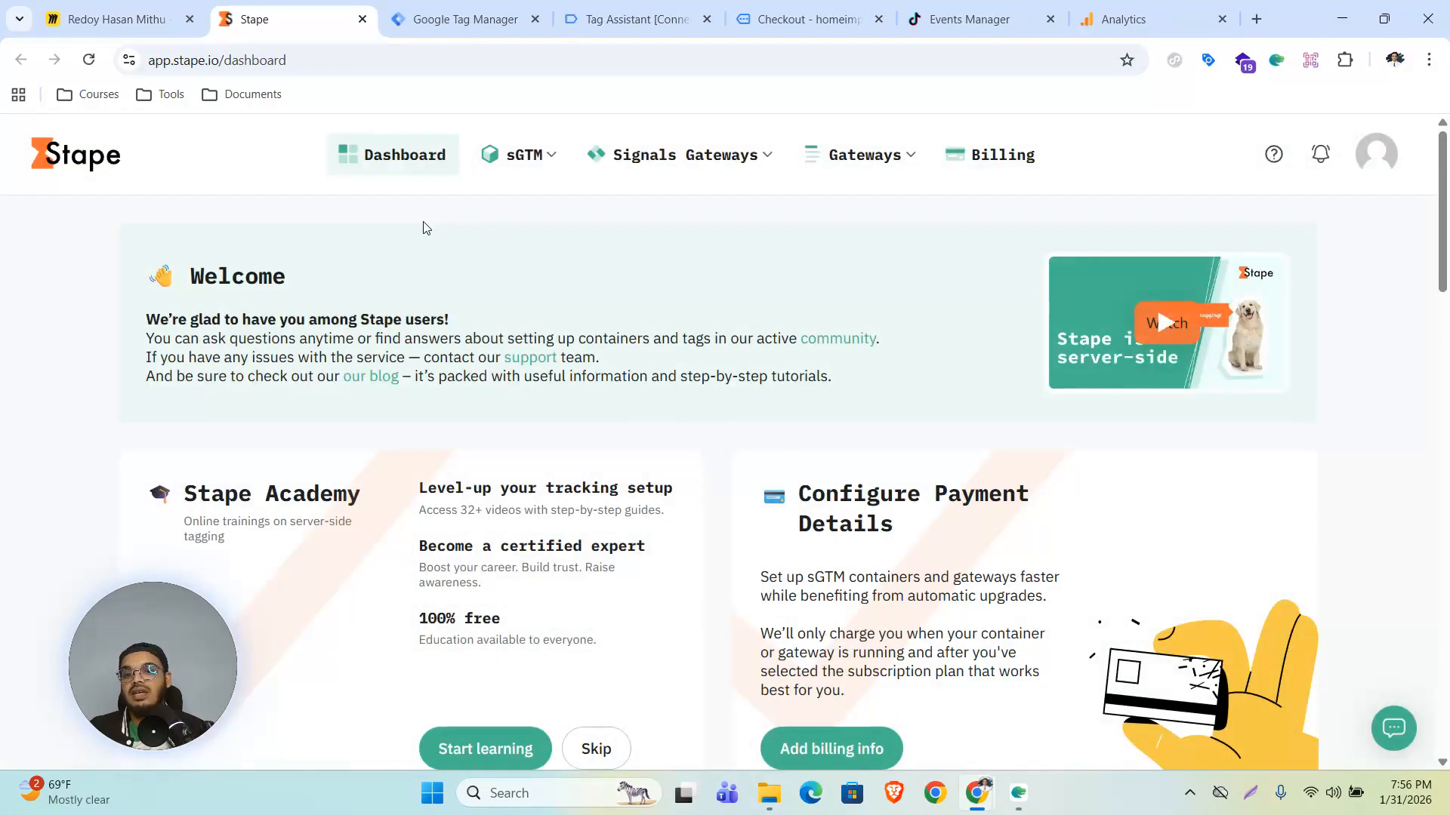
left_click(509, 157)
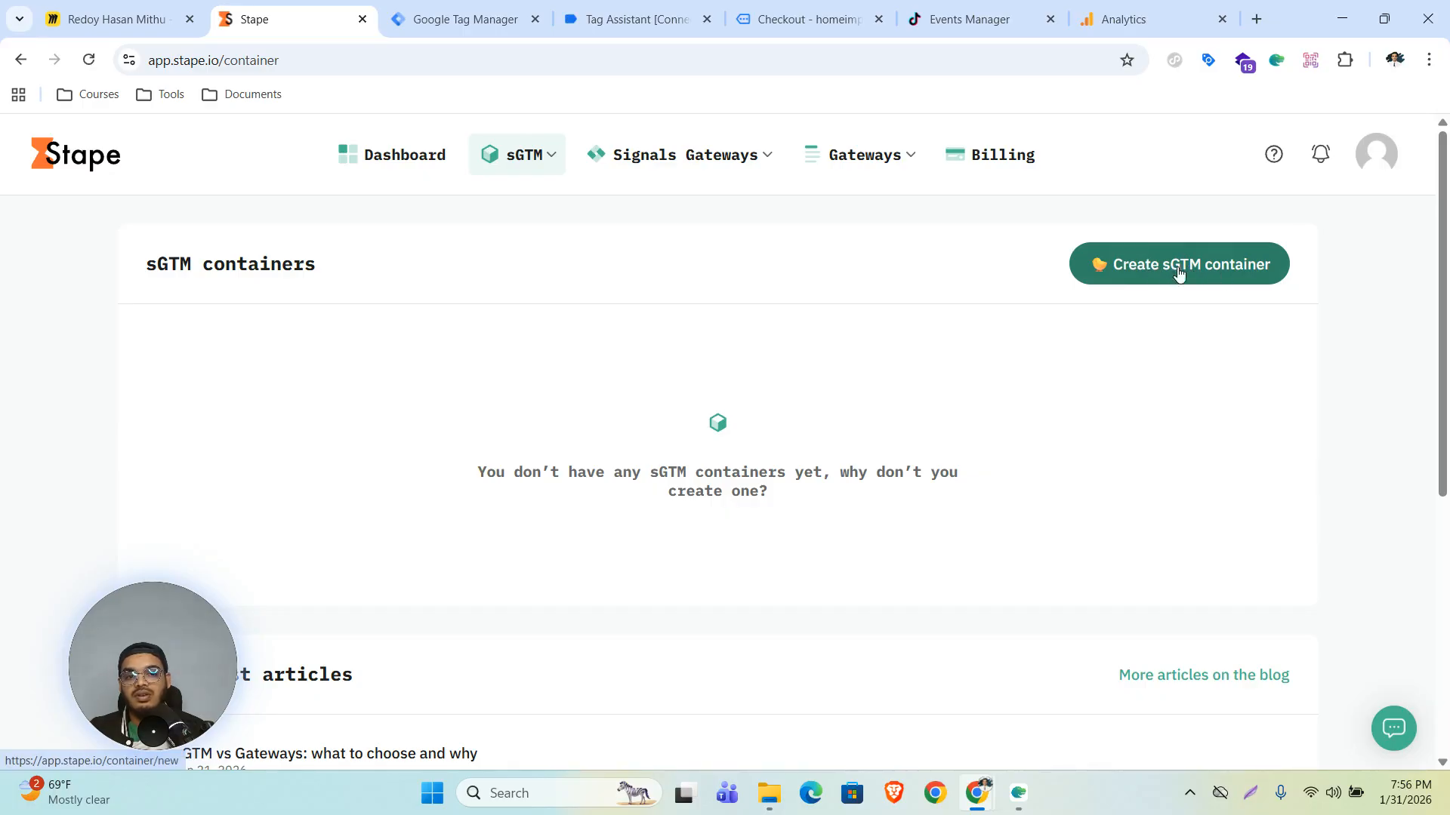
left_click(1149, 275)
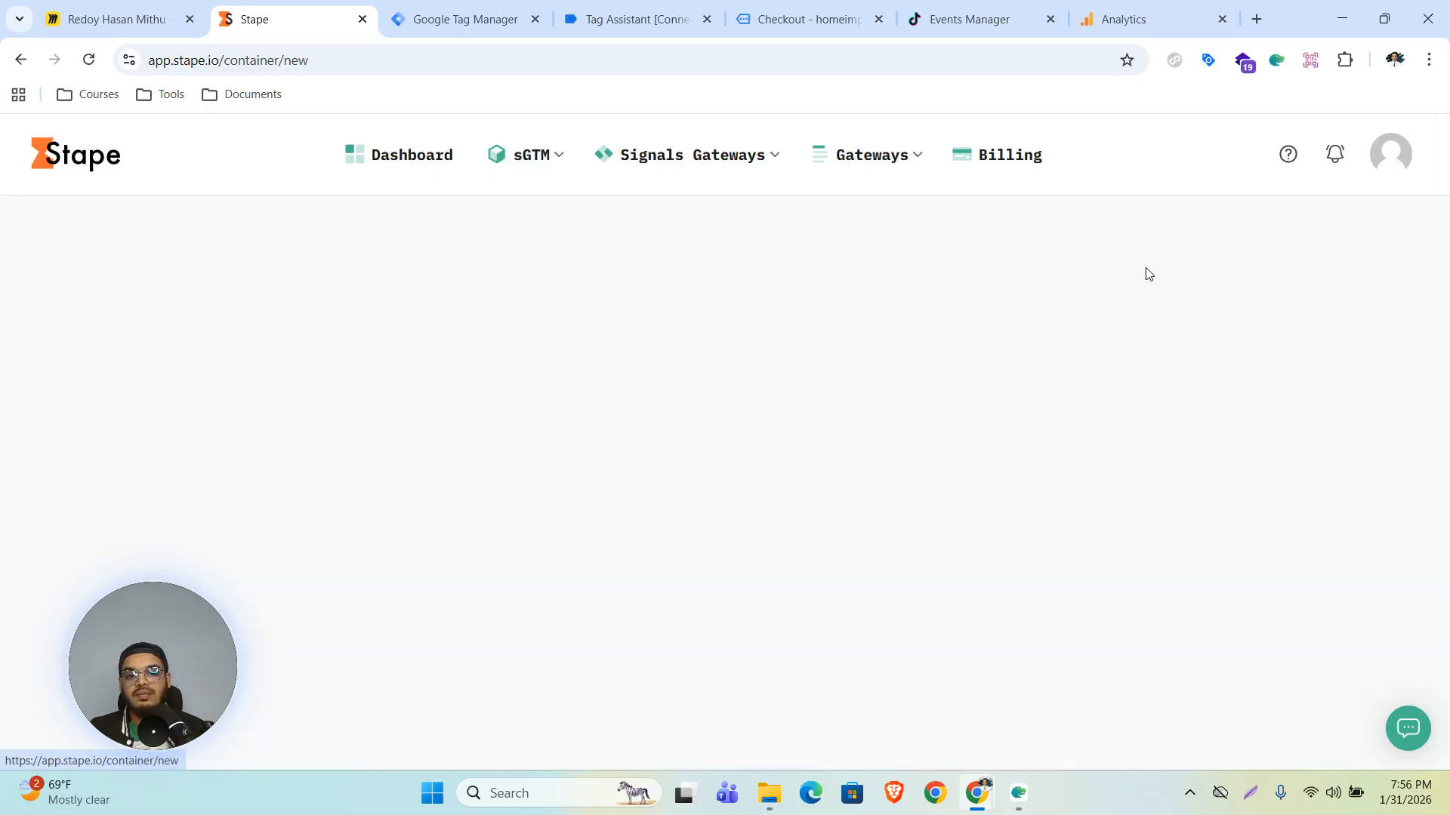
- Name the new sGTM container "Home Improves"
left_click(843, 352)
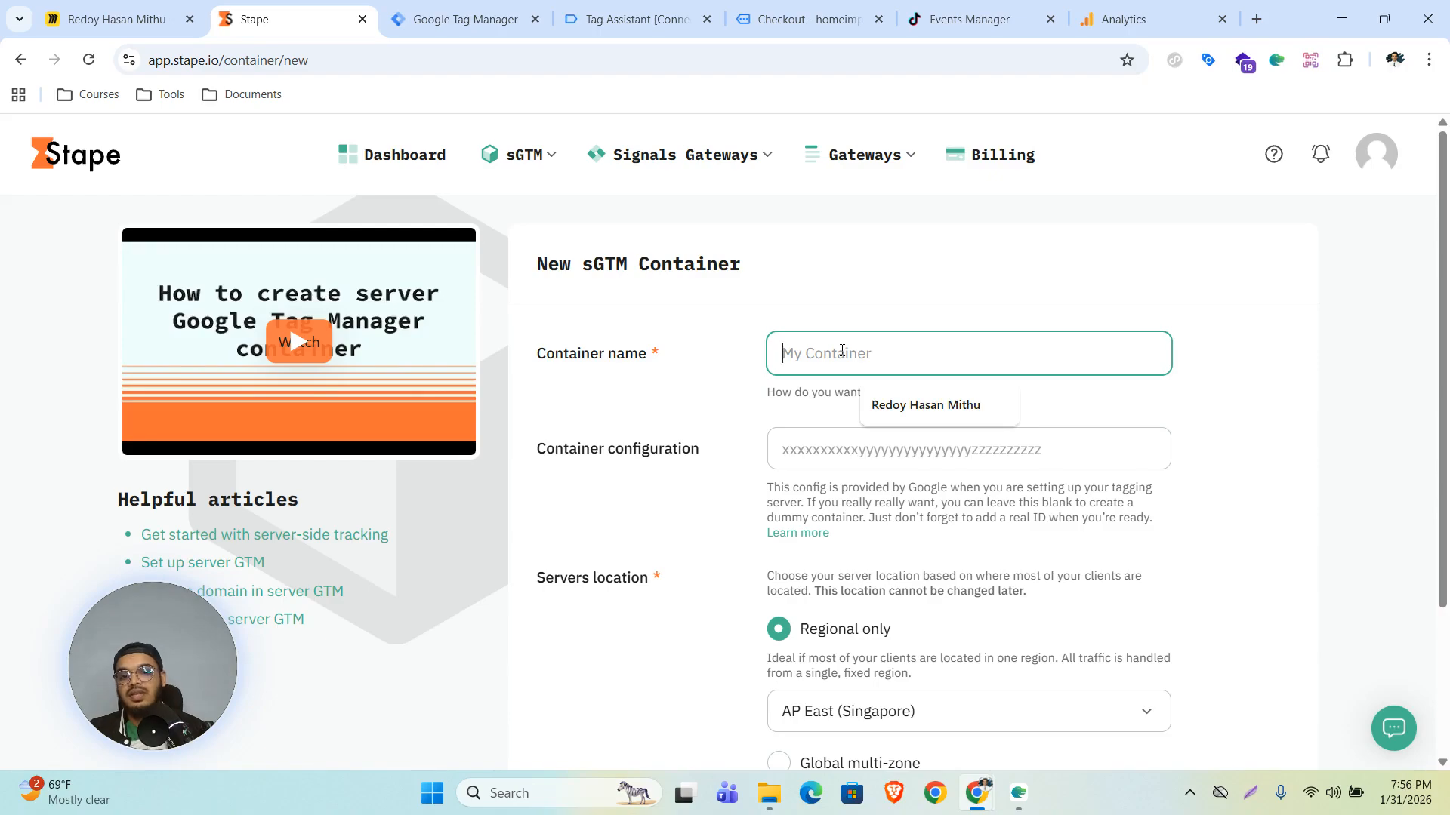
type("Home ")
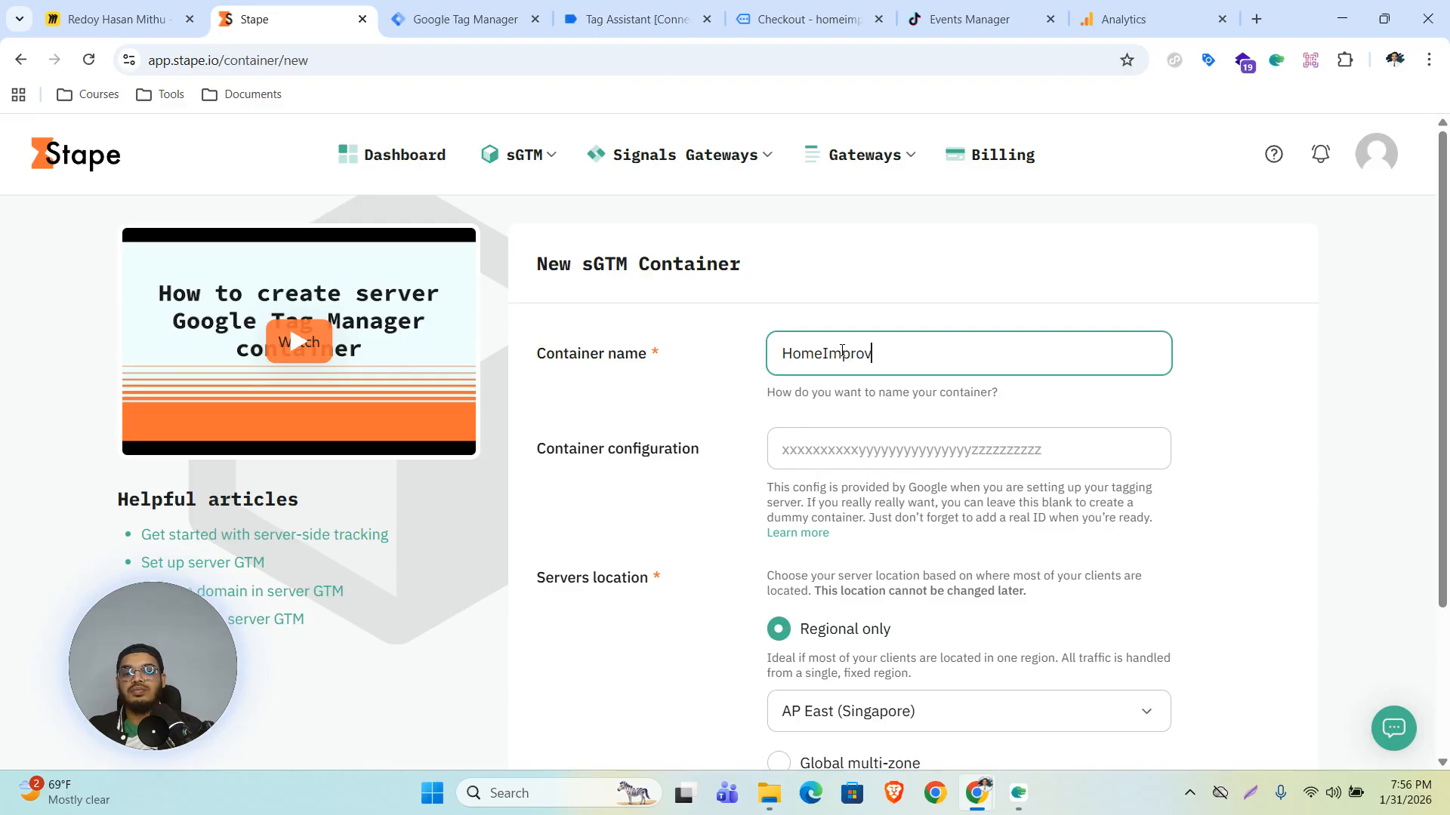
type("Improves")
left_click(822, 353)
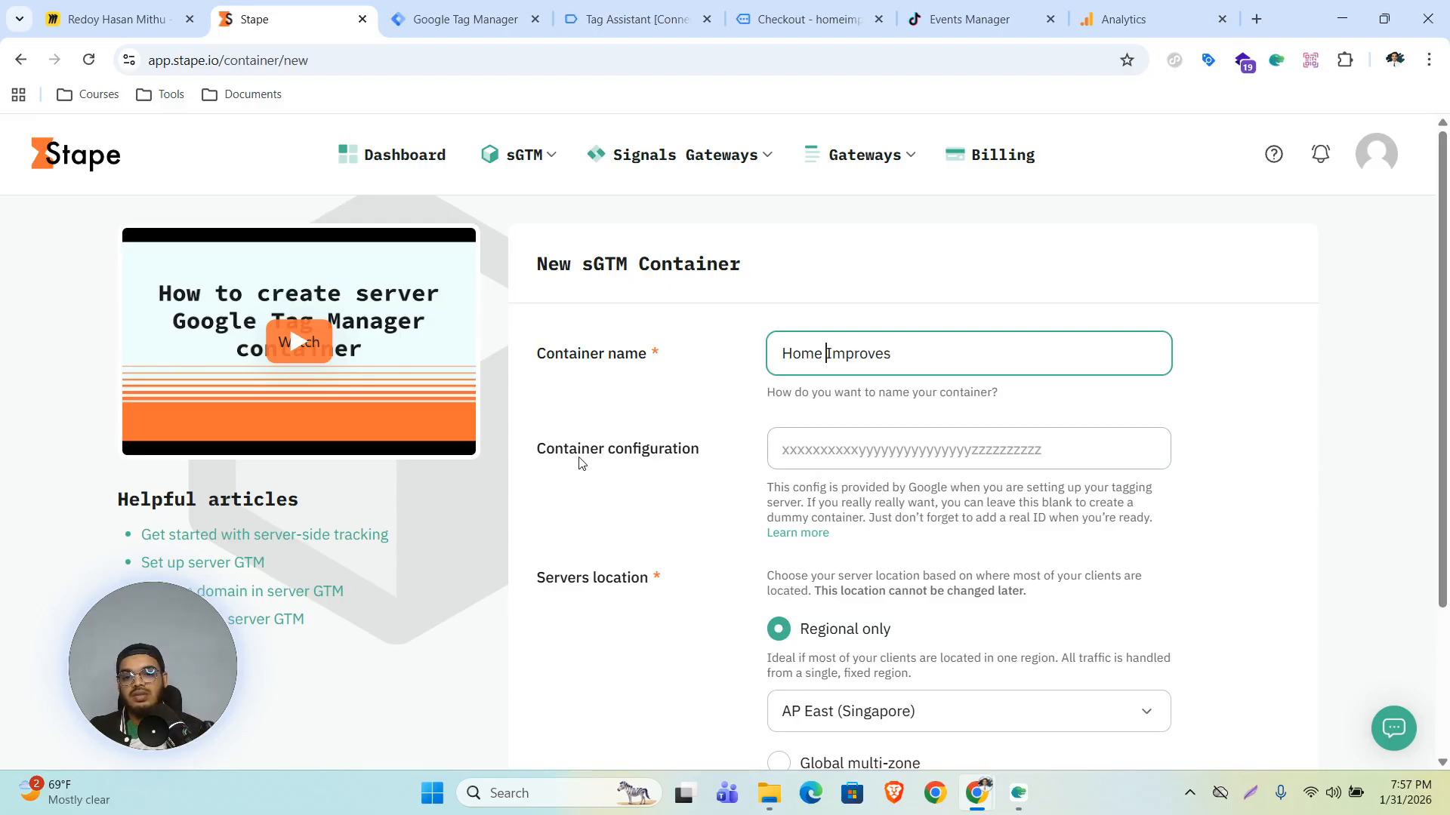
key("Tab")
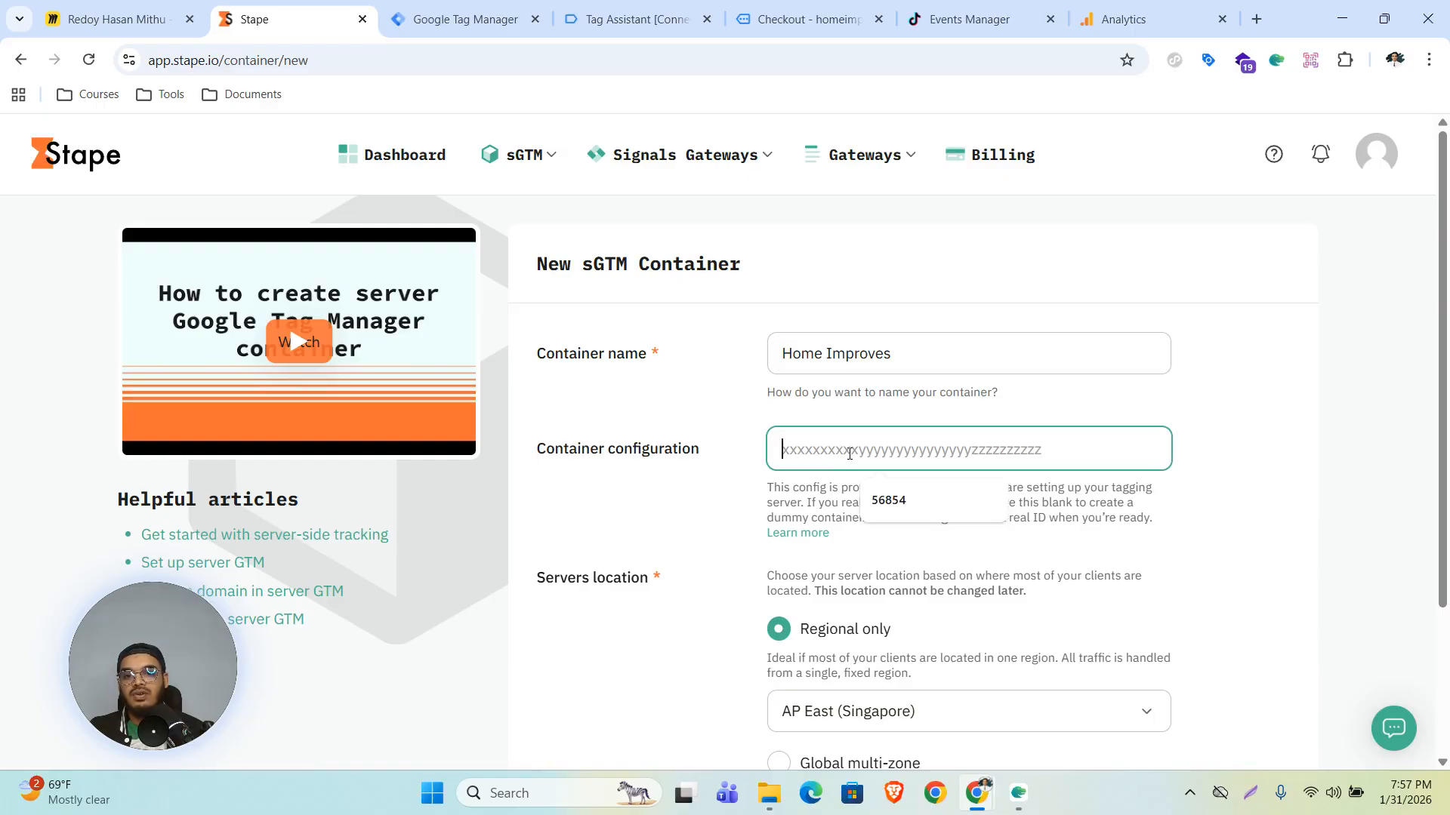
- In Google Tag Manager, create a new Server container named "HomeImproves || Server"
left_click(461, 19)
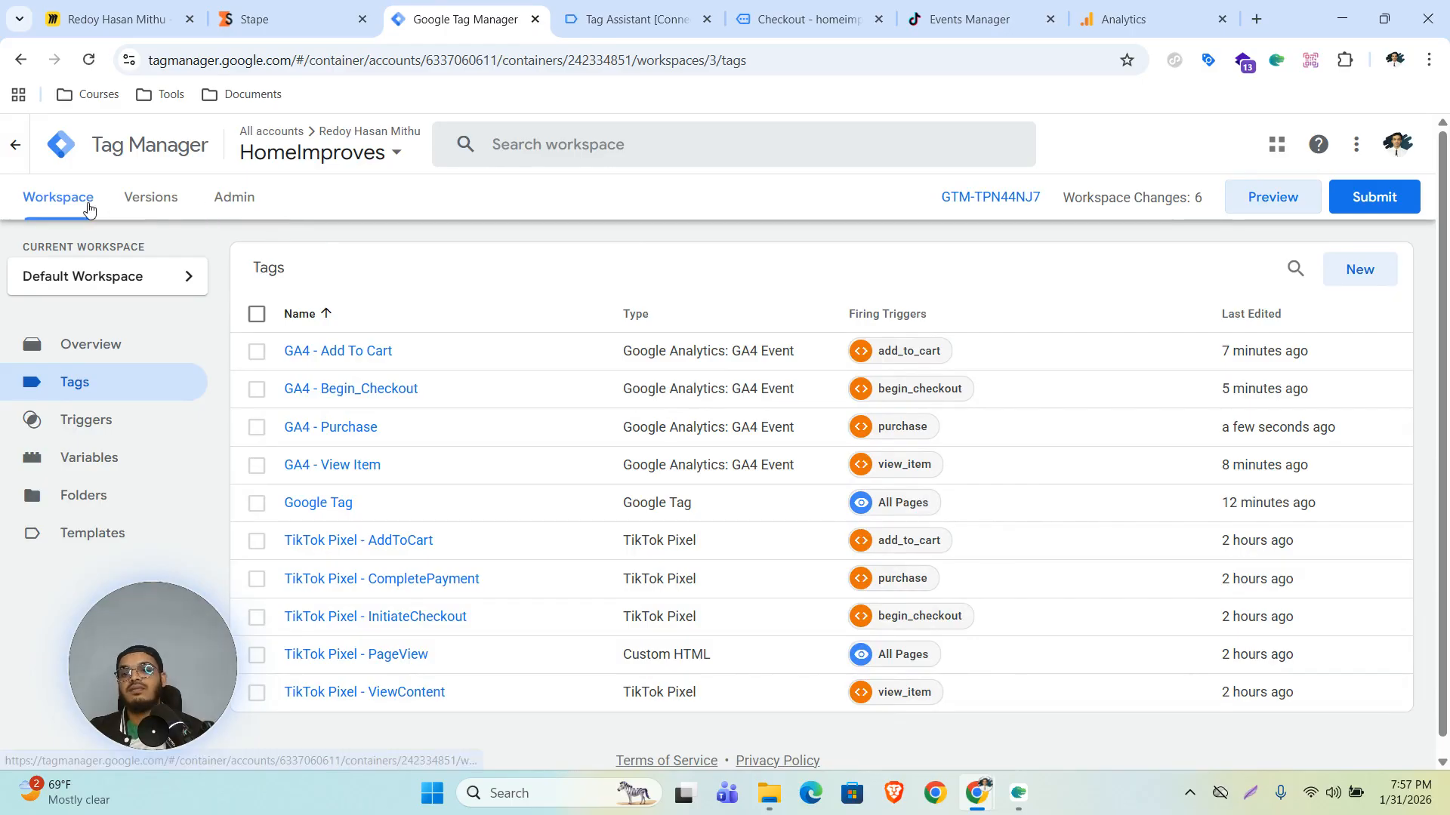
left_click(236, 204)
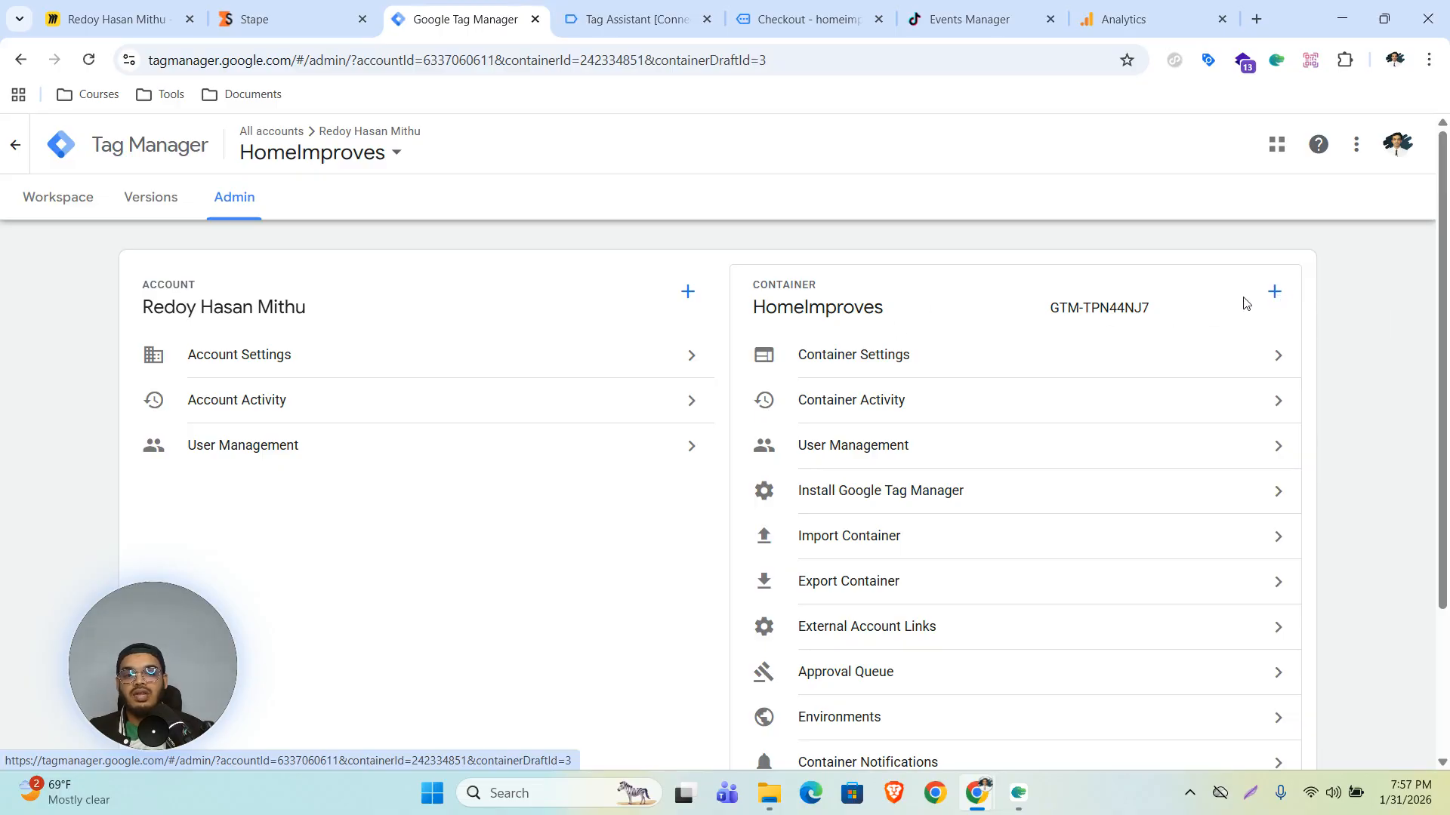
left_click(1273, 296)
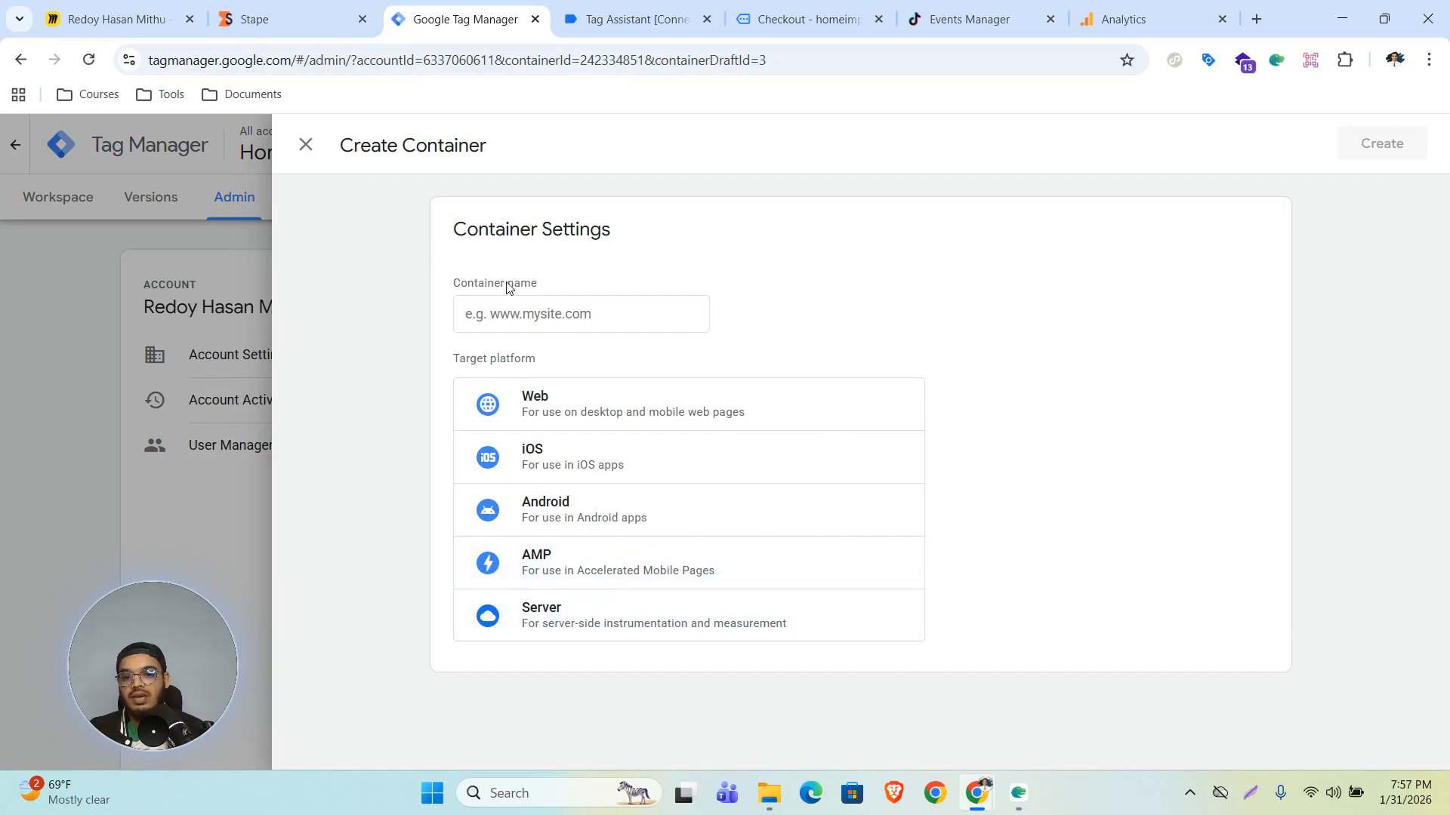
left_click(556, 317)
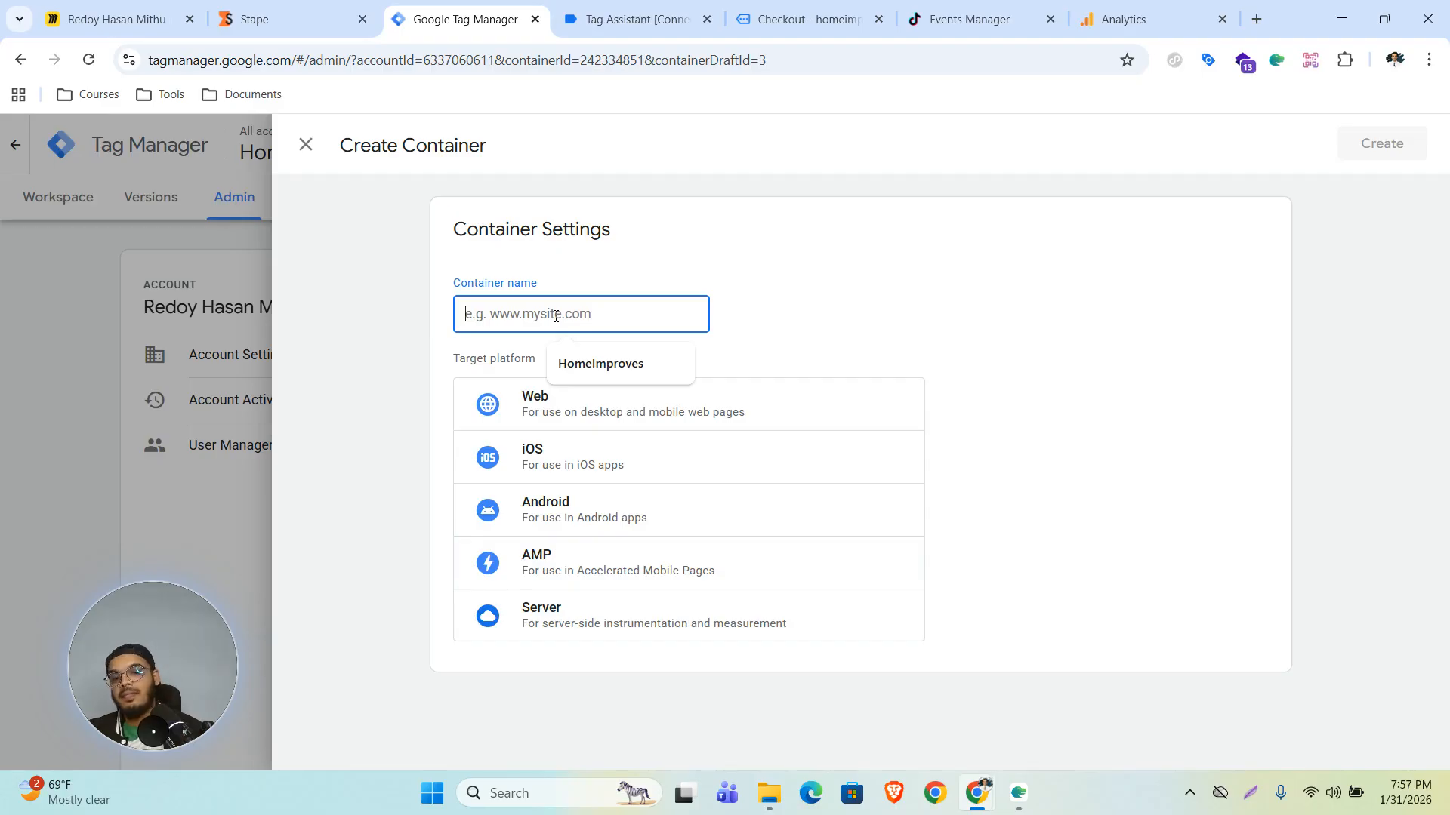
left_click(575, 366)
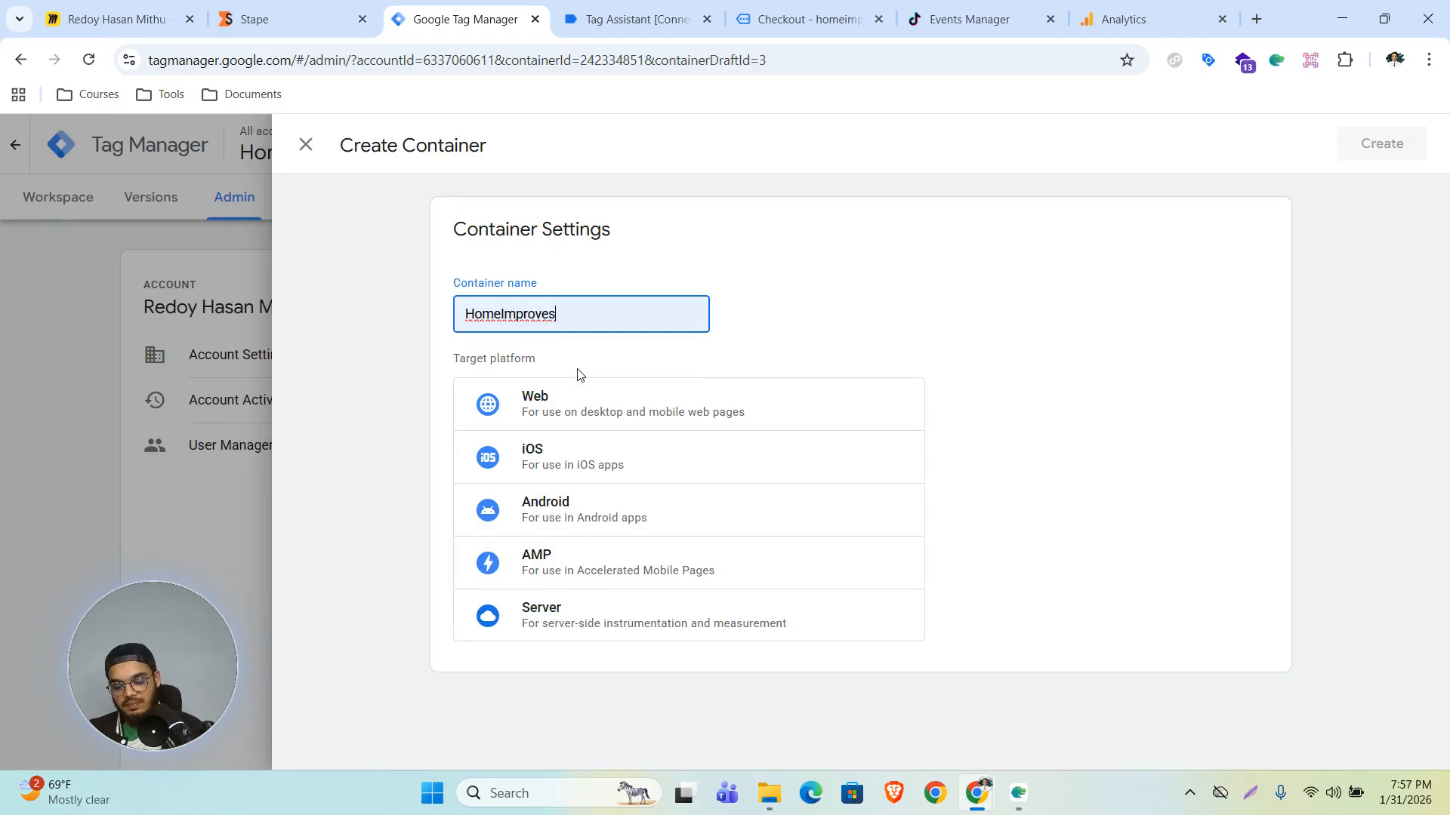
type("|| Server")
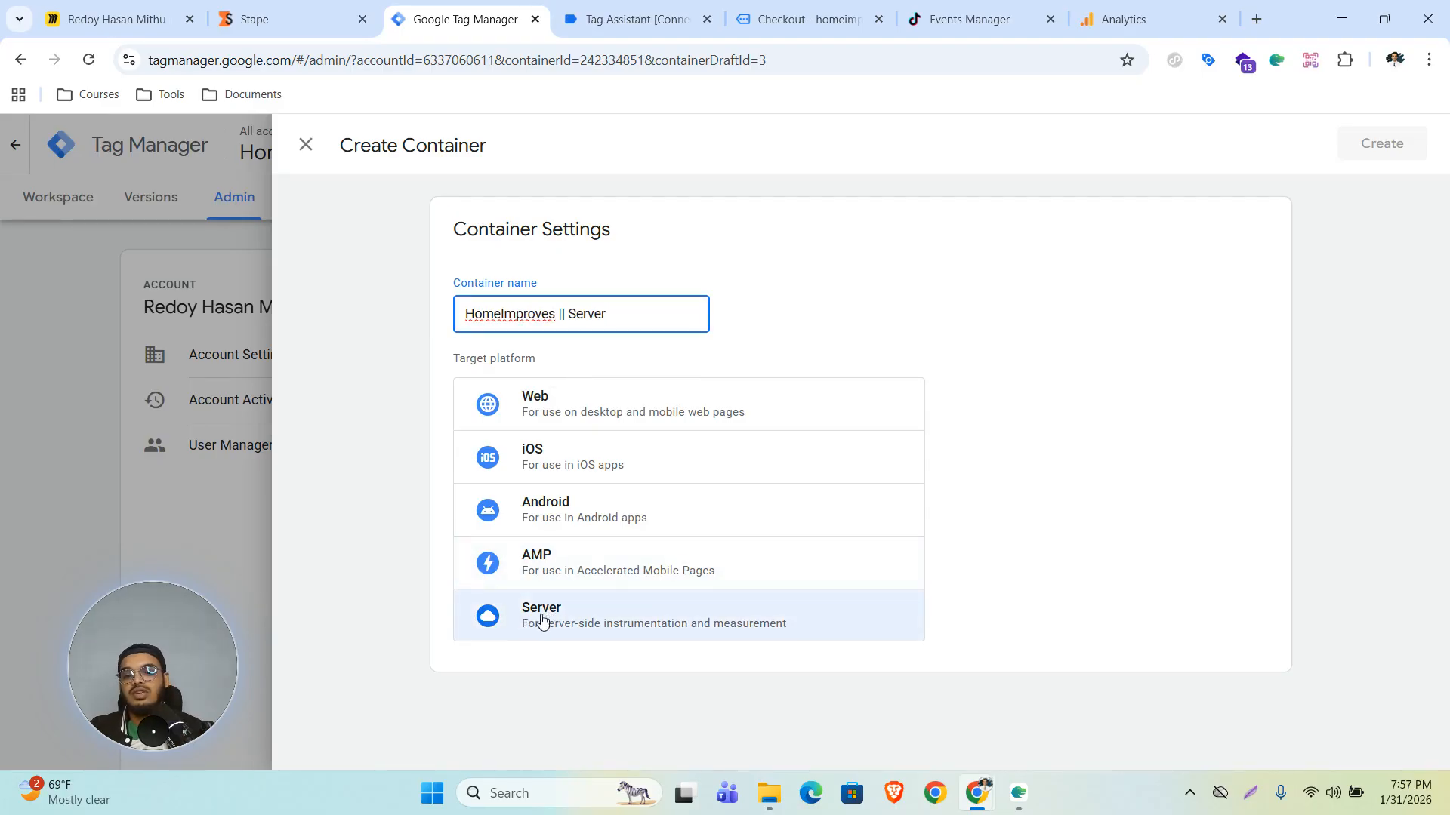
left_click(546, 618)
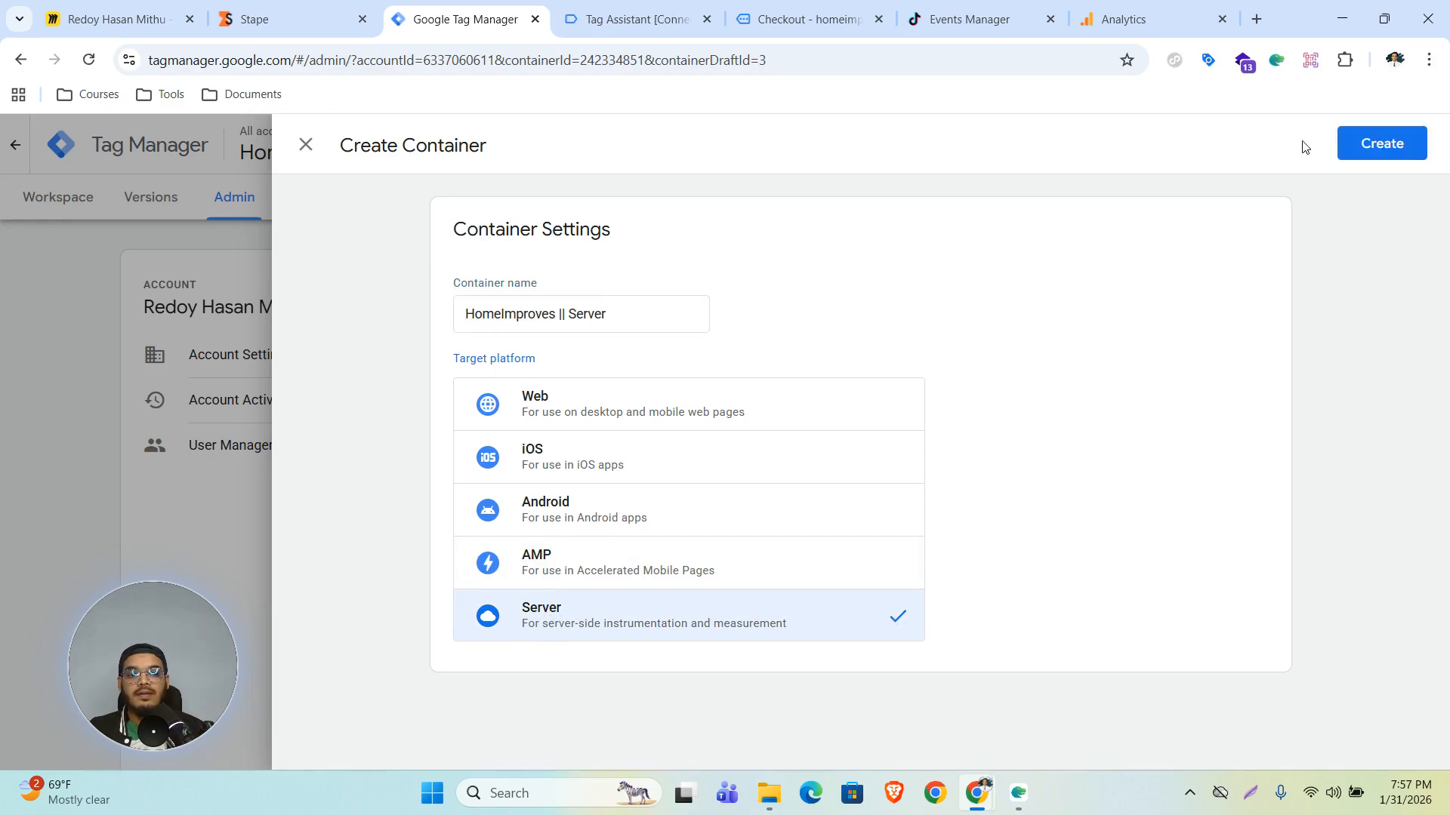
left_click(1368, 146)
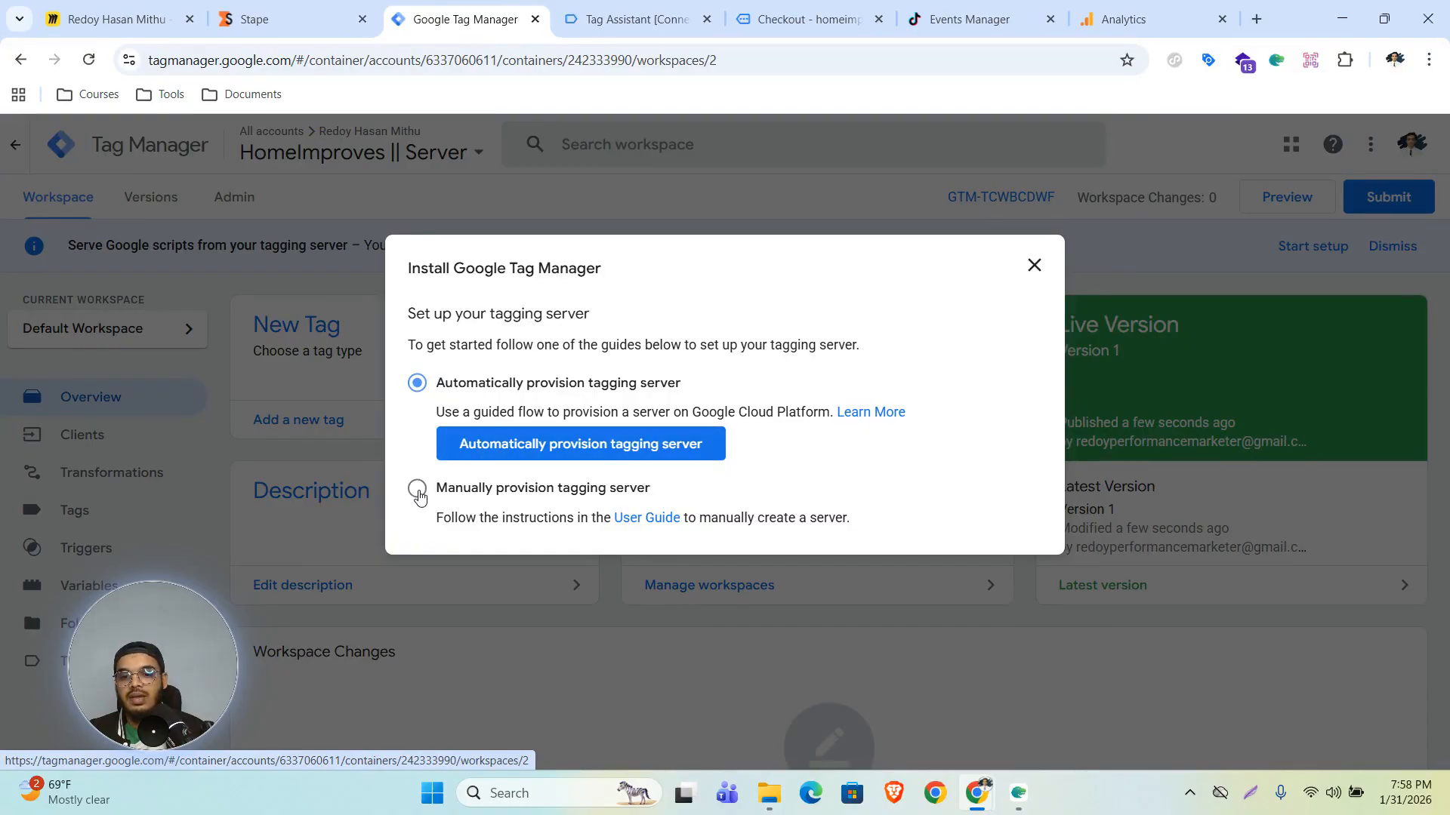
- Choose manual provisioning, copy the container config, and paste it into the Stape container configuration field
left_click(416, 488)
left_click(1023, 541)
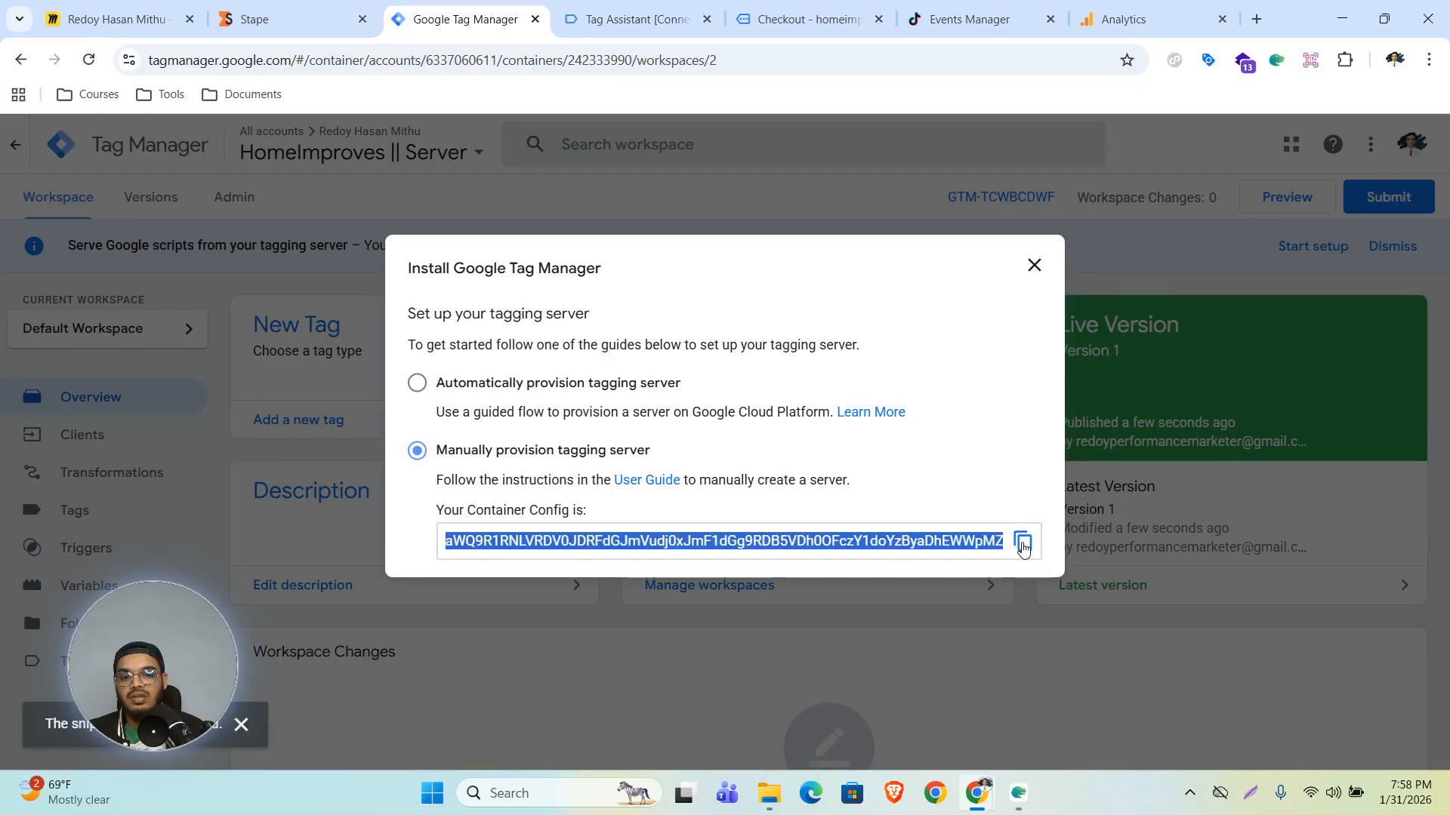
left_click(261, 6)
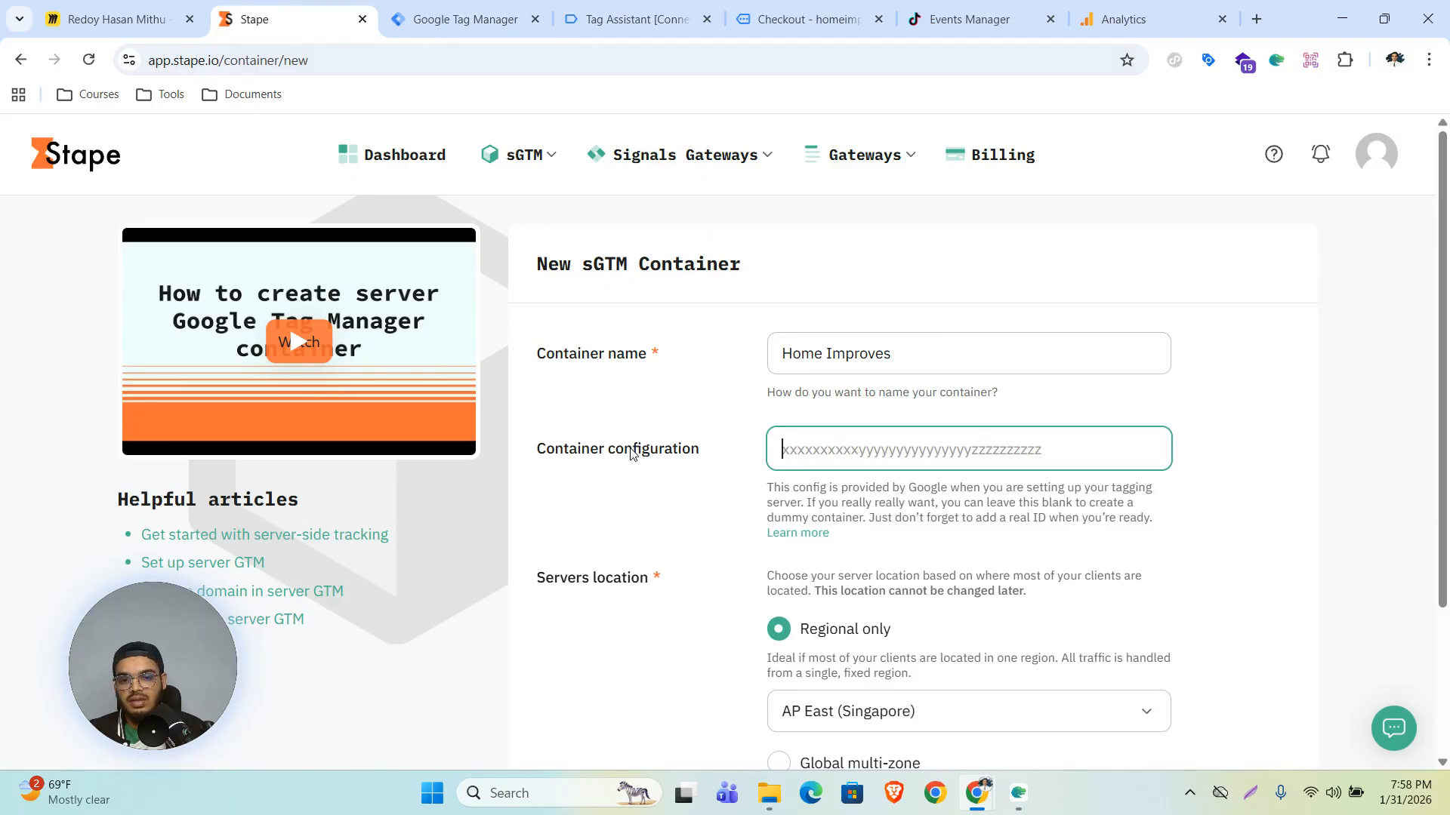
left_click(859, 447)
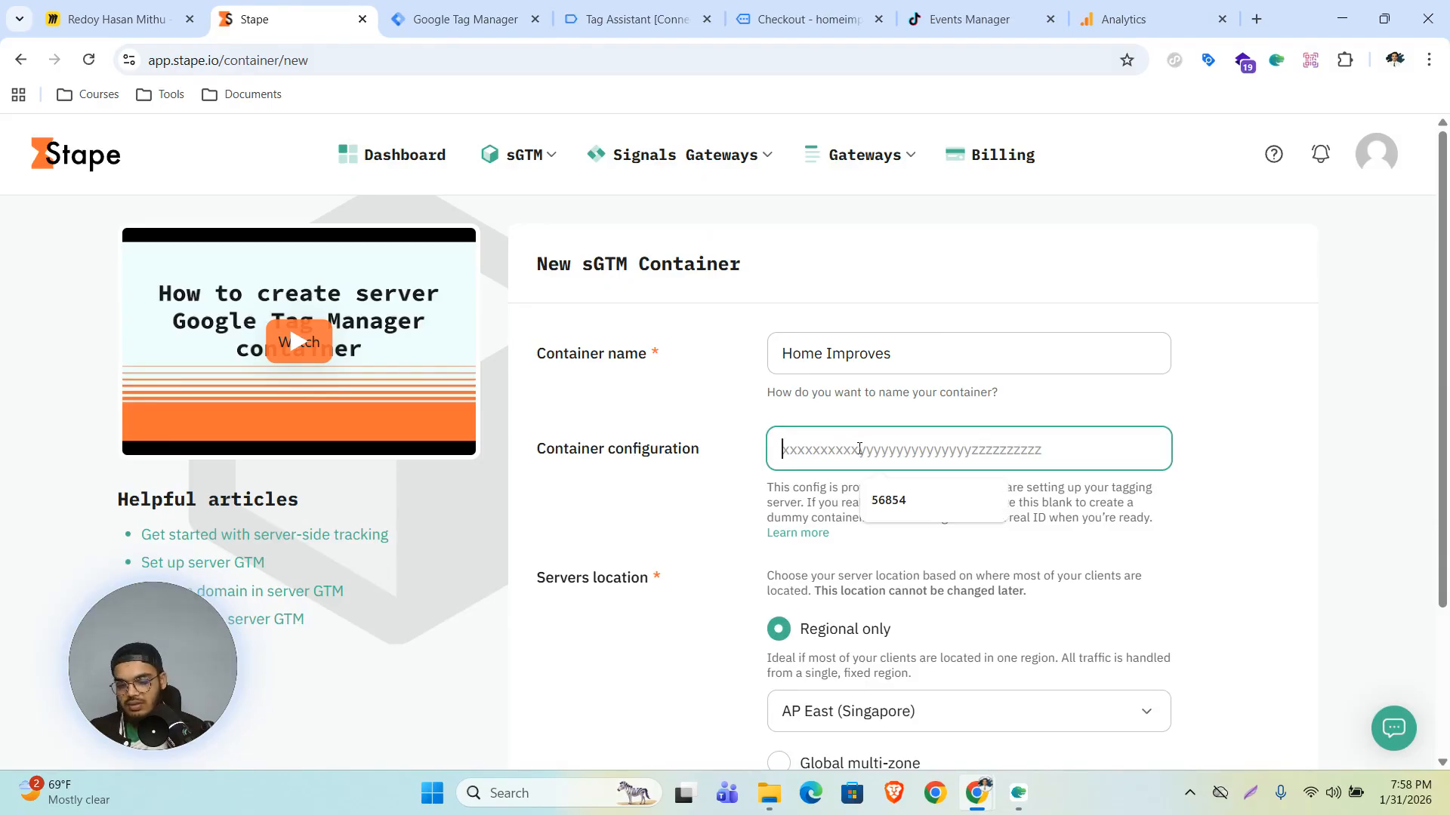
key("ctrl+v")
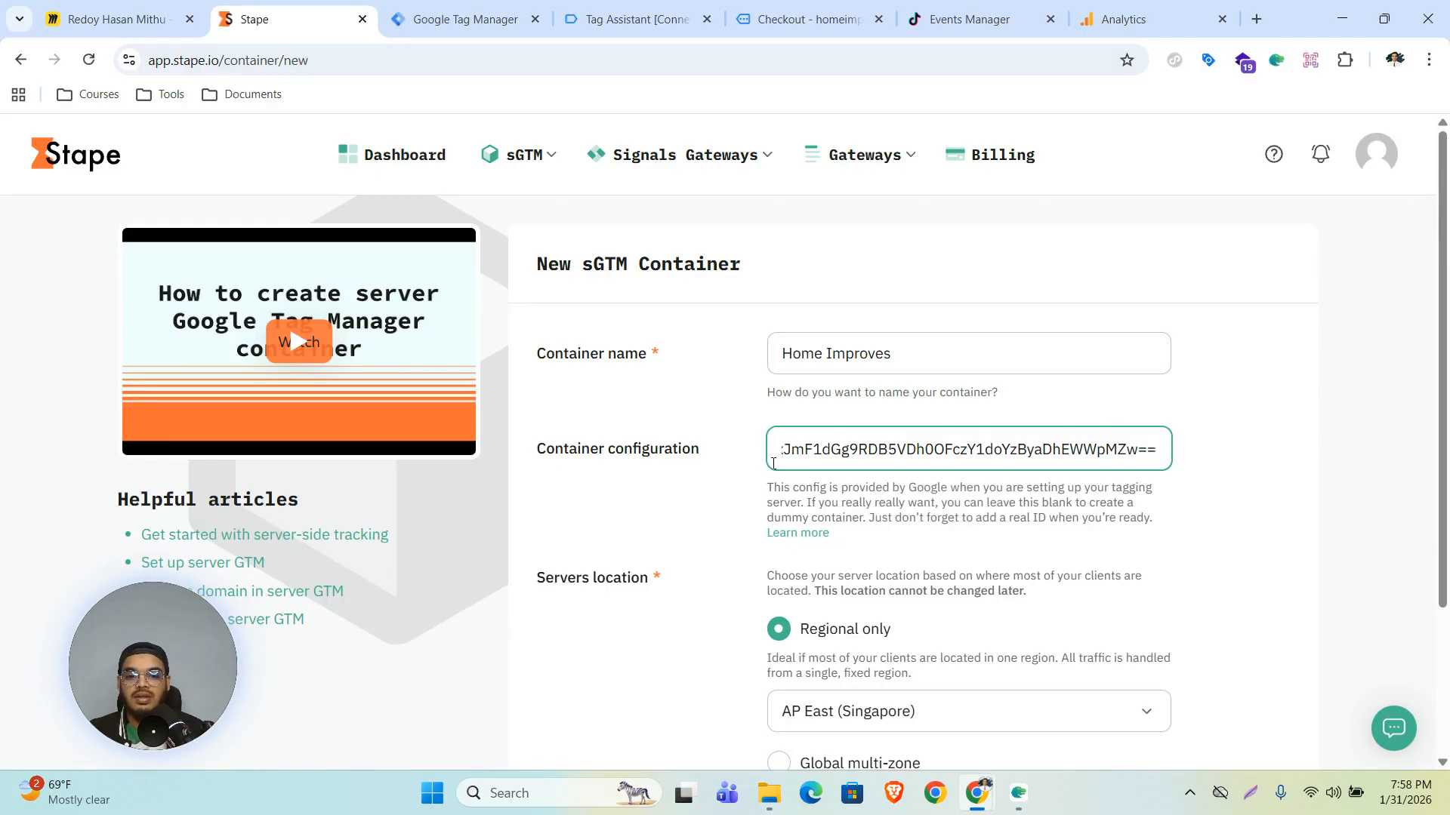
- Set the server location to AP South (India) and create the container
scroll(981, 491, "down", 3)
left_click(939, 508)
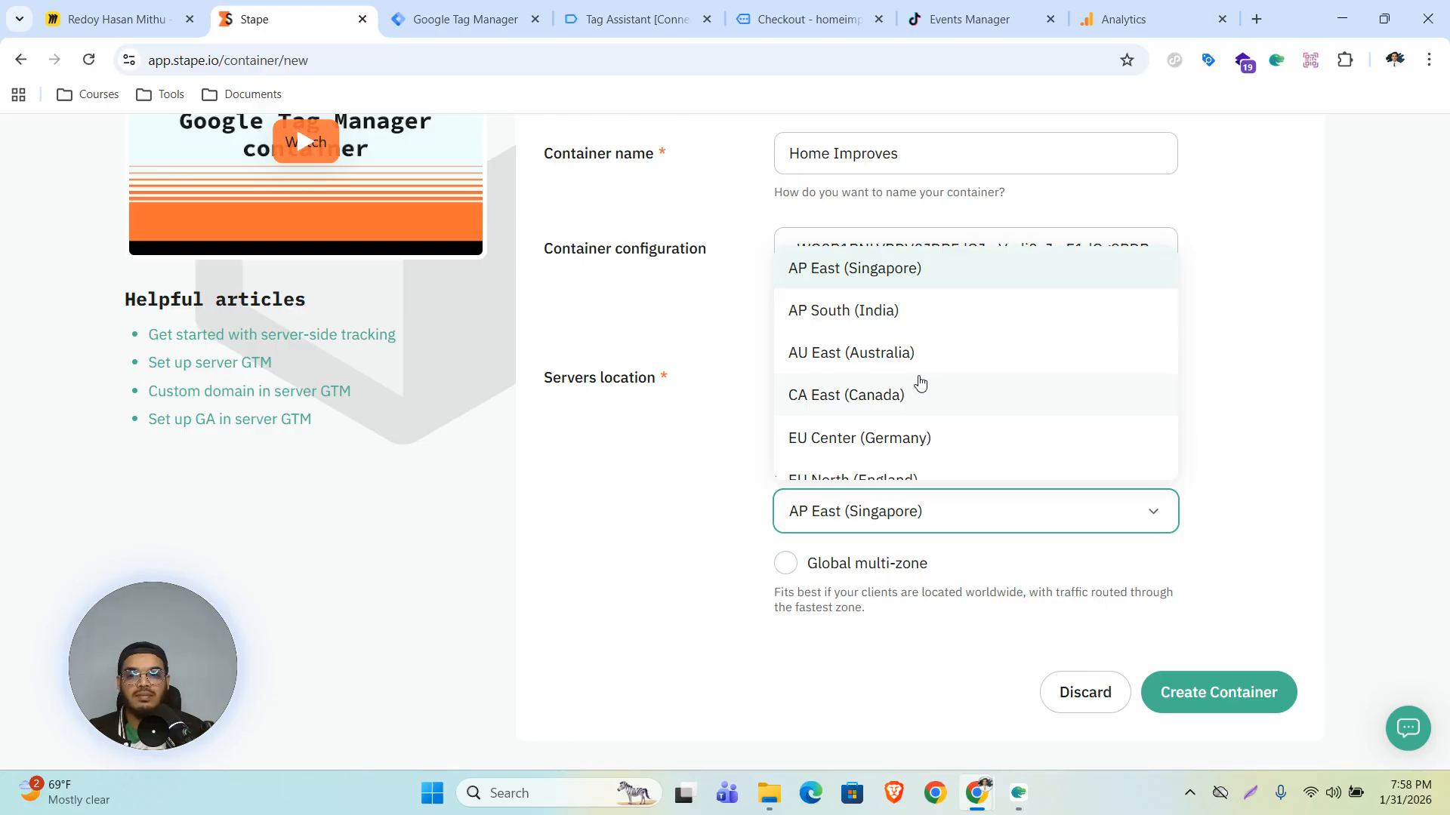
scroll(919, 384, "down", 5)
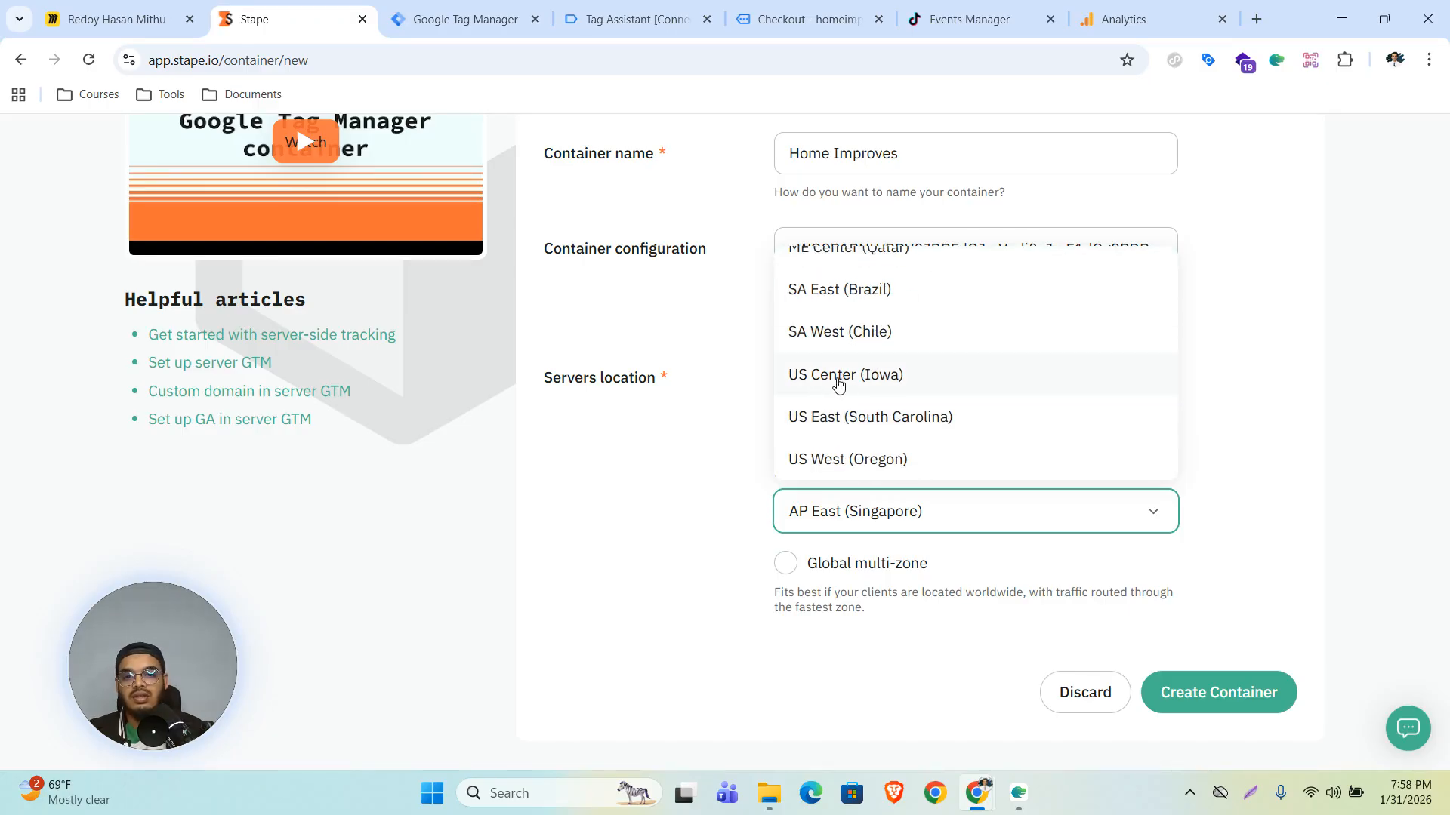
scroll(836, 385, "up", 3)
scroll(918, 385, "up", 3)
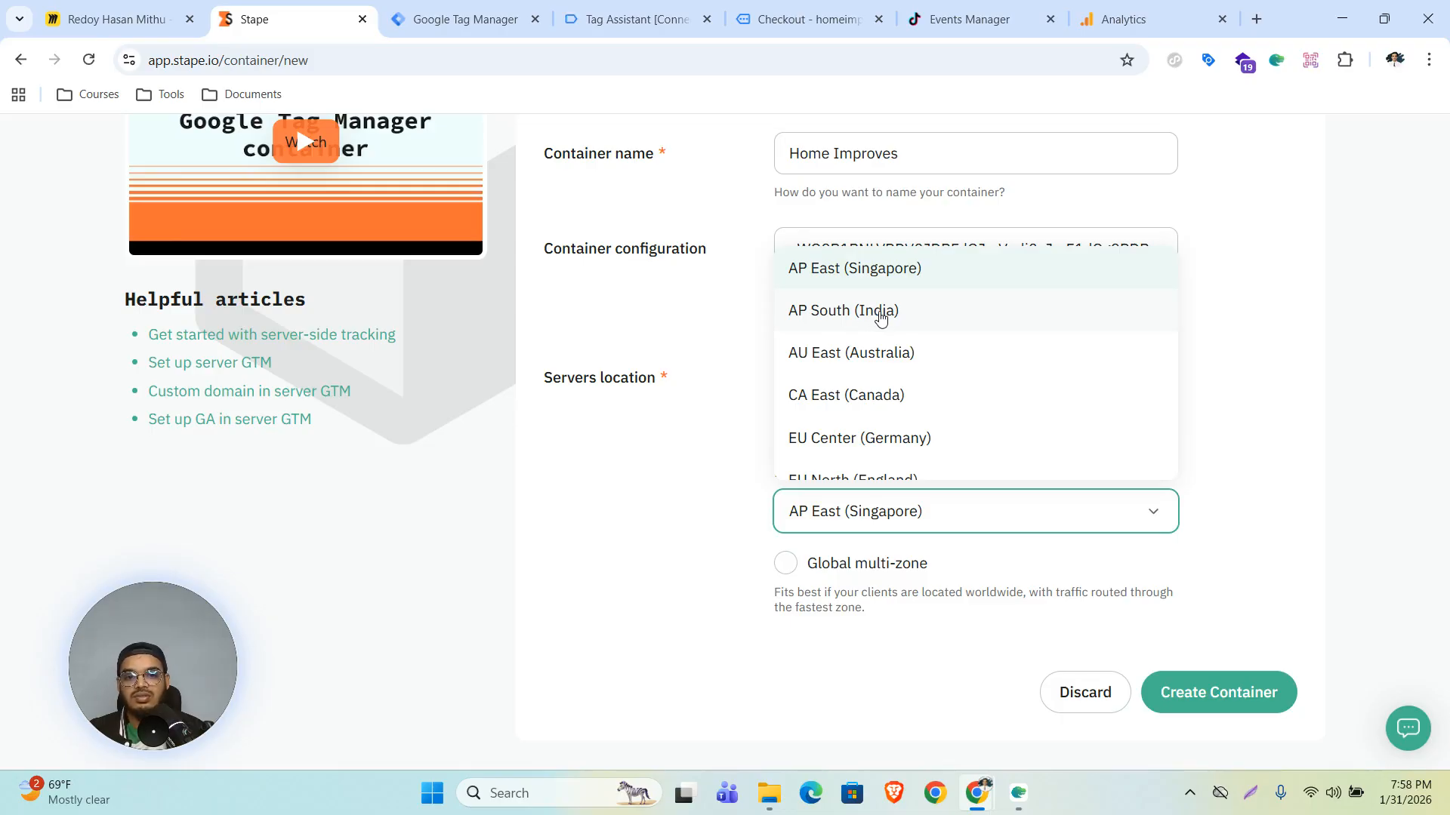
left_click(878, 314)
scroll(939, 362, "up", 2)
scroll(1178, 511, "down", 2)
left_click(1205, 702)
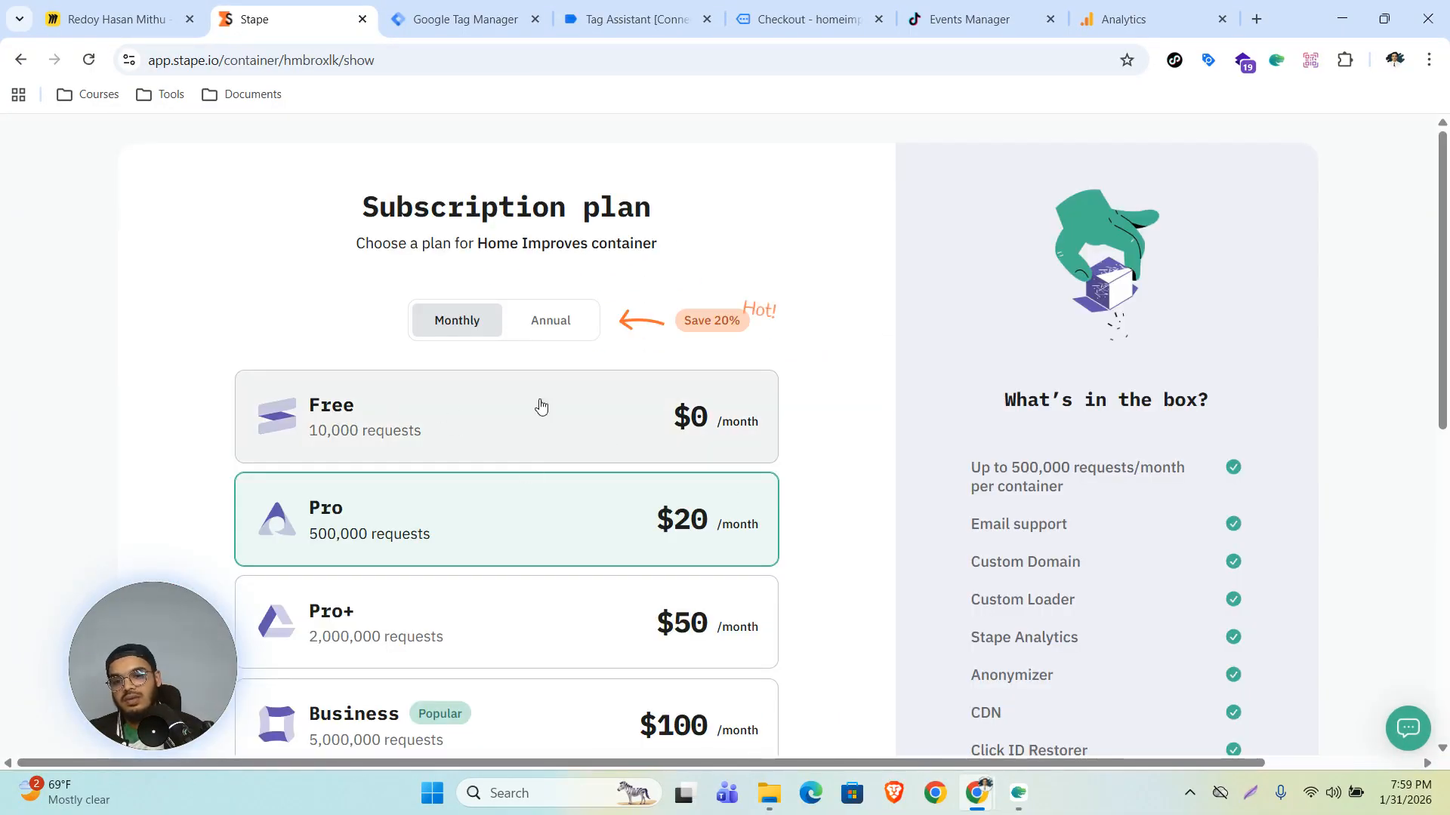
- Select the Free plan, enable automatic upgrade to the next tier, and continue with the Free plan
left_click(374, 414)
scroll(576, 411, "down", 8)
left_click(326, 568)
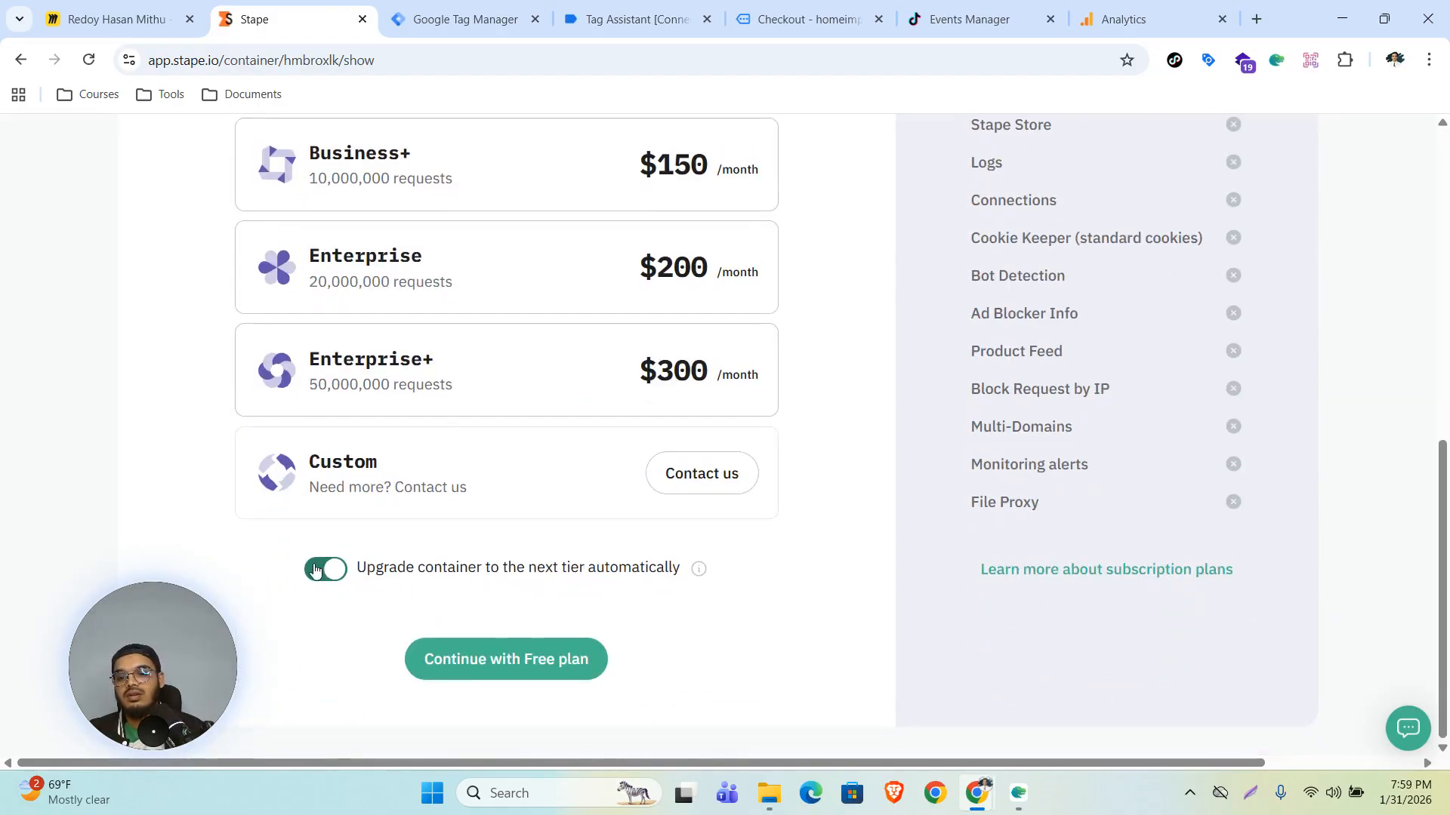
left_click(504, 670)
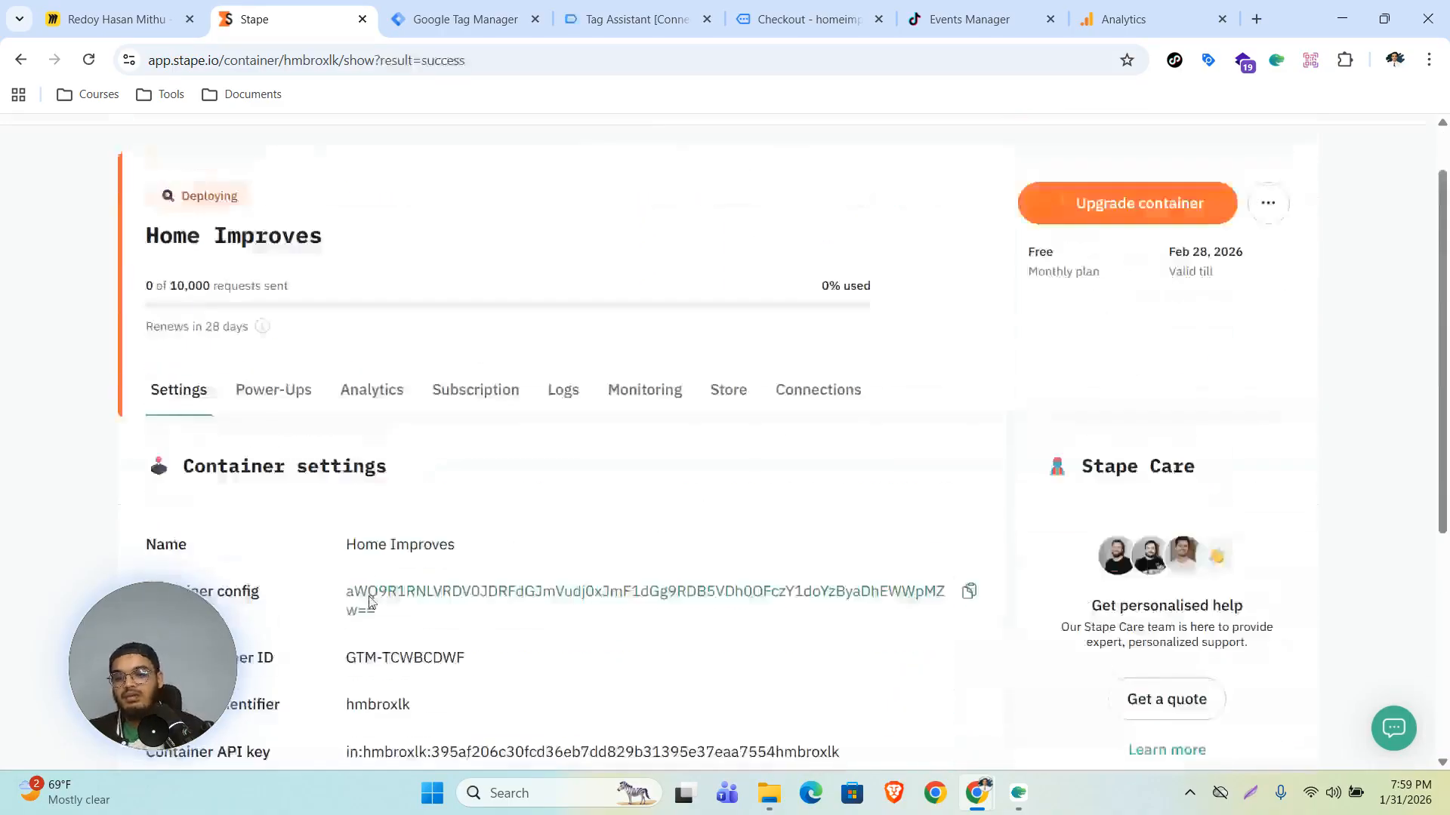
scroll(352, 608, "down", 6)
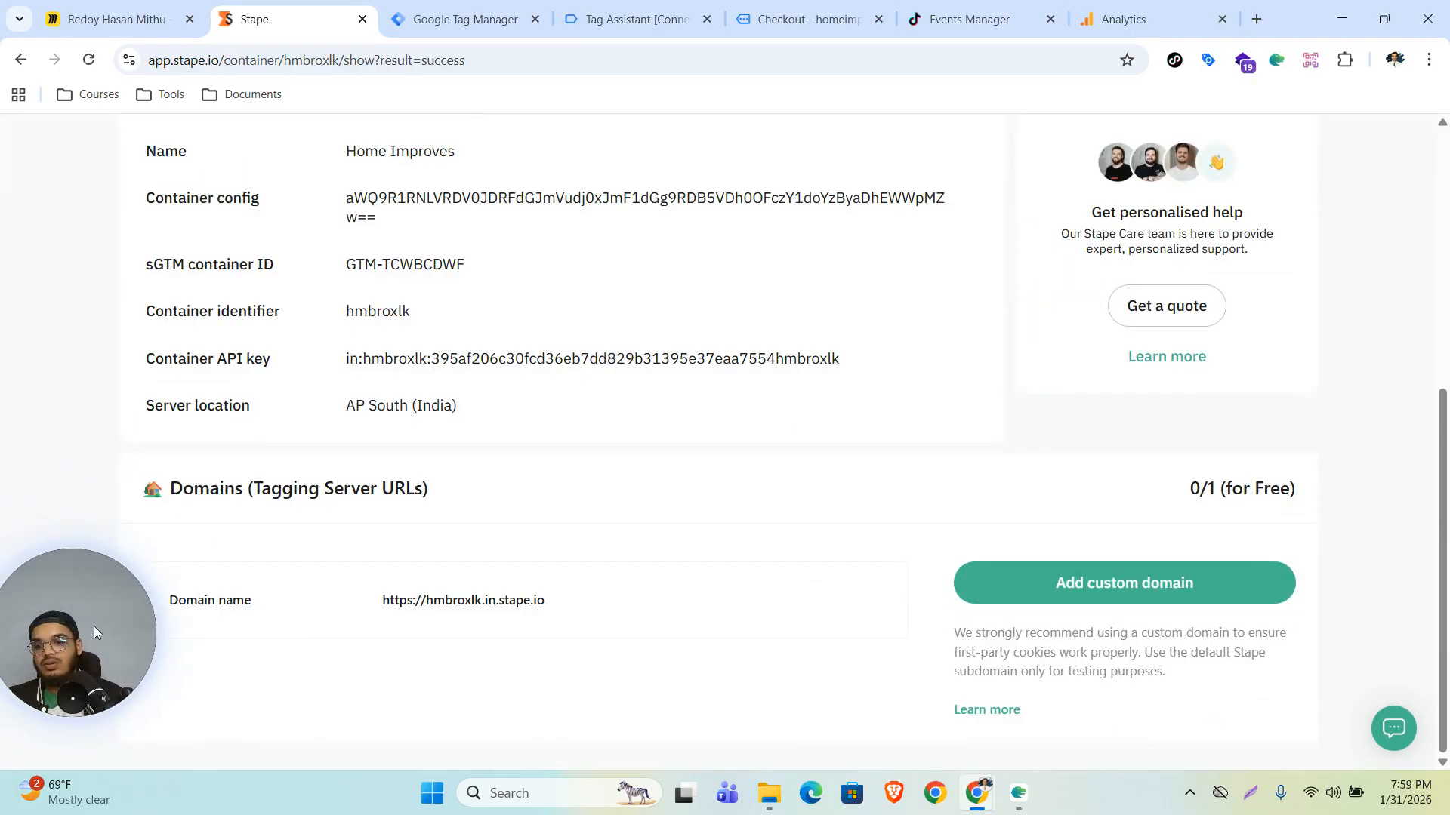
mouse_move(538, 608)
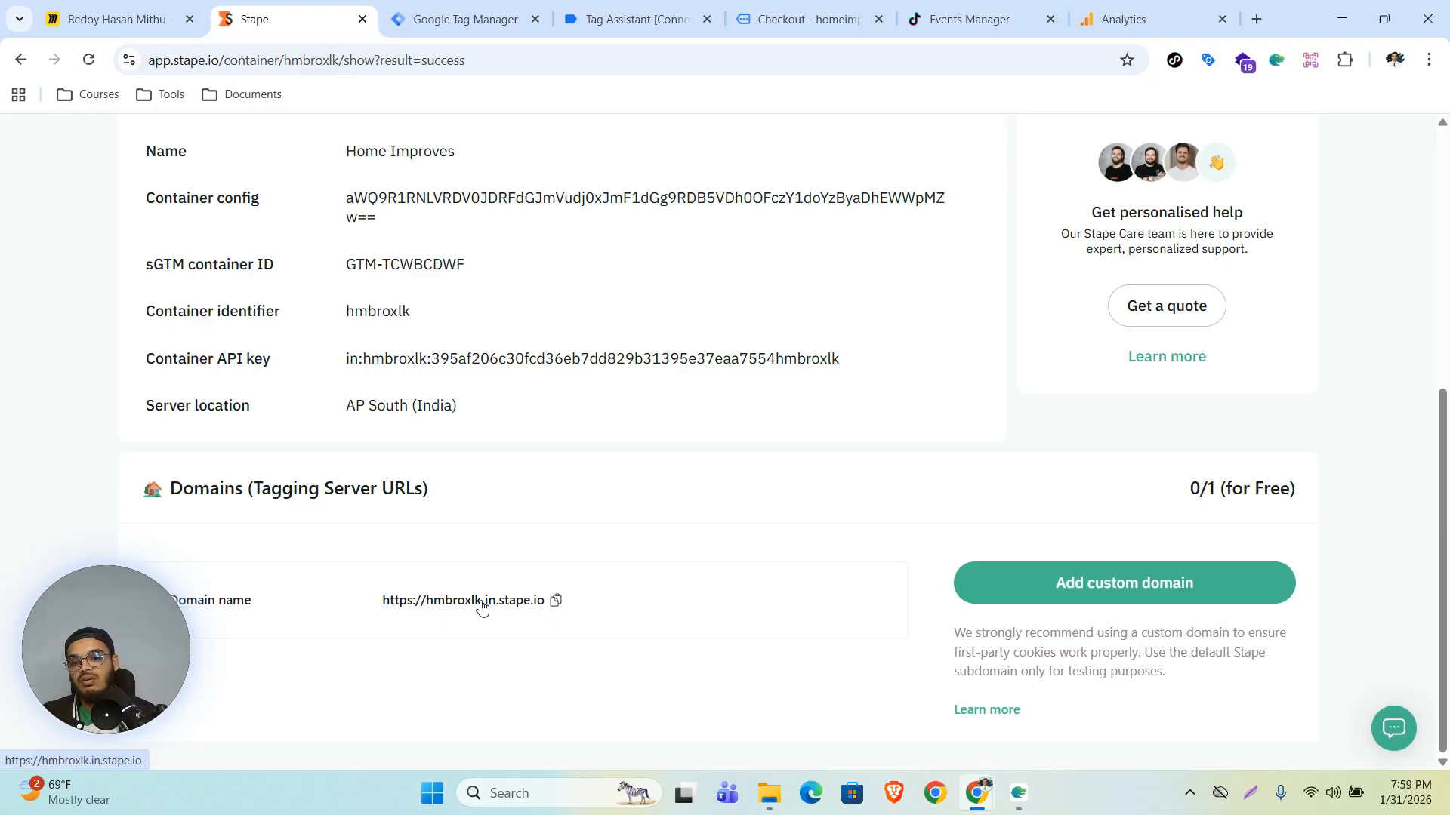
left_click(557, 602)
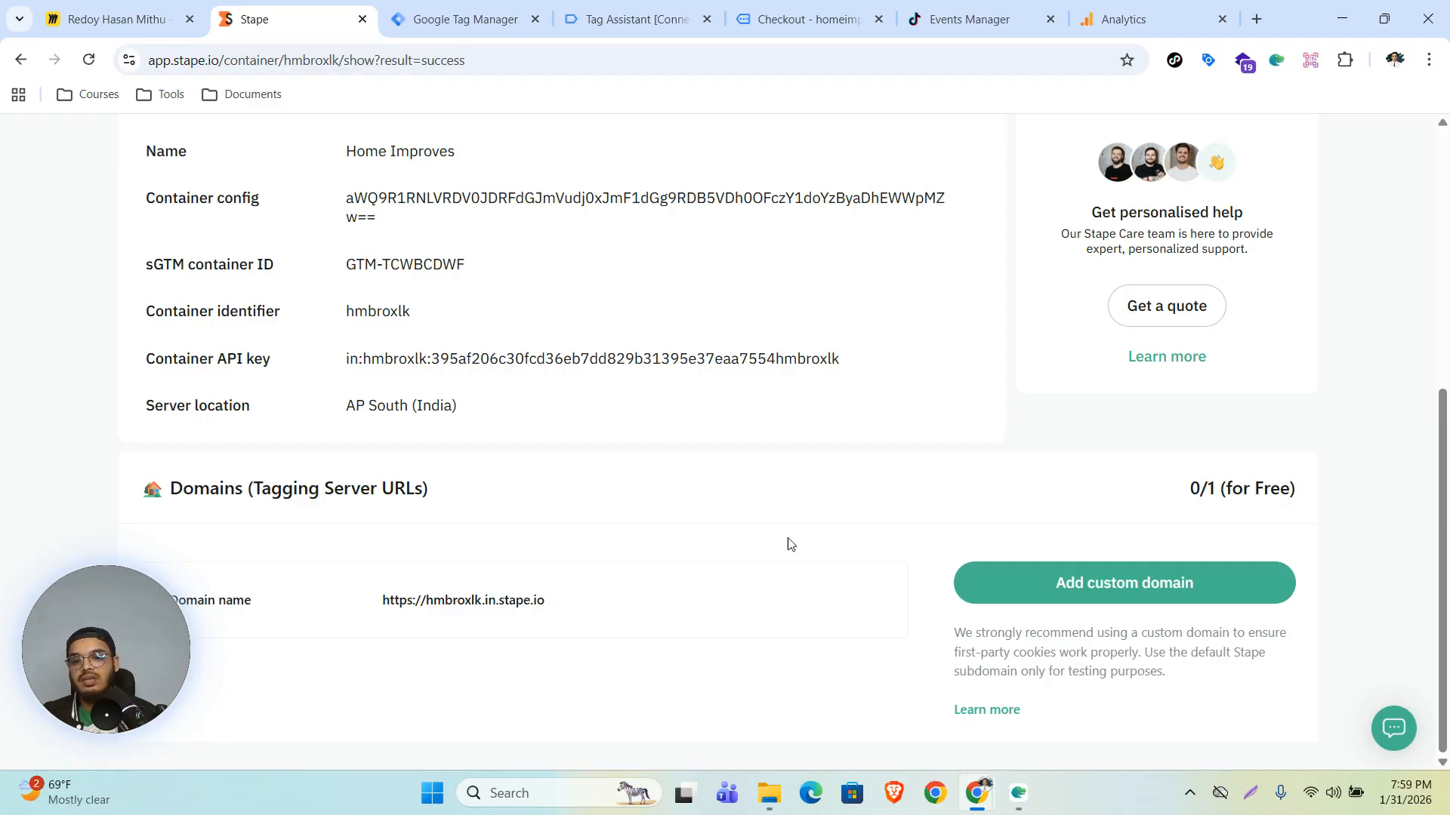
left_click(449, 7)
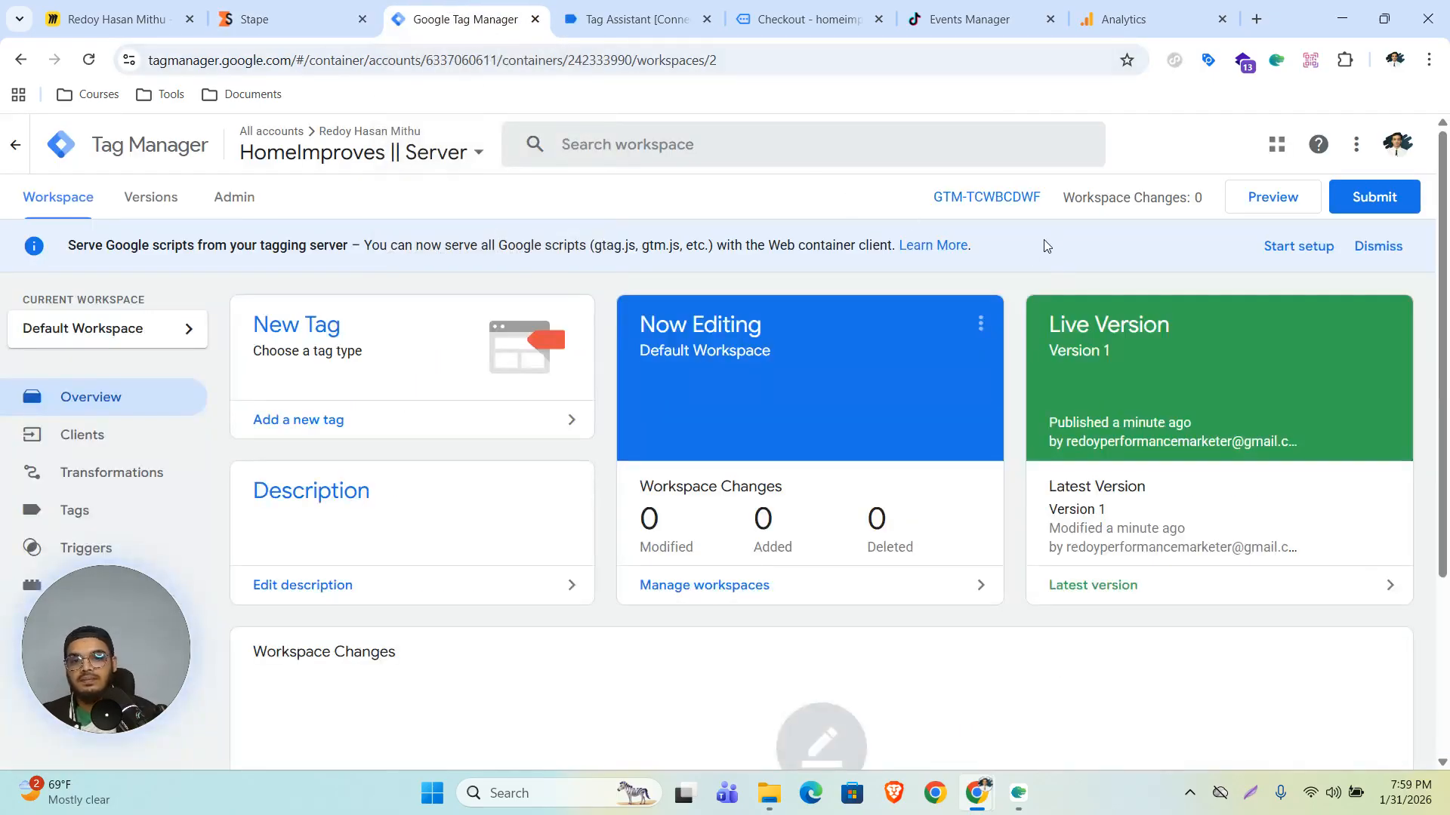
left_click(233, 198)
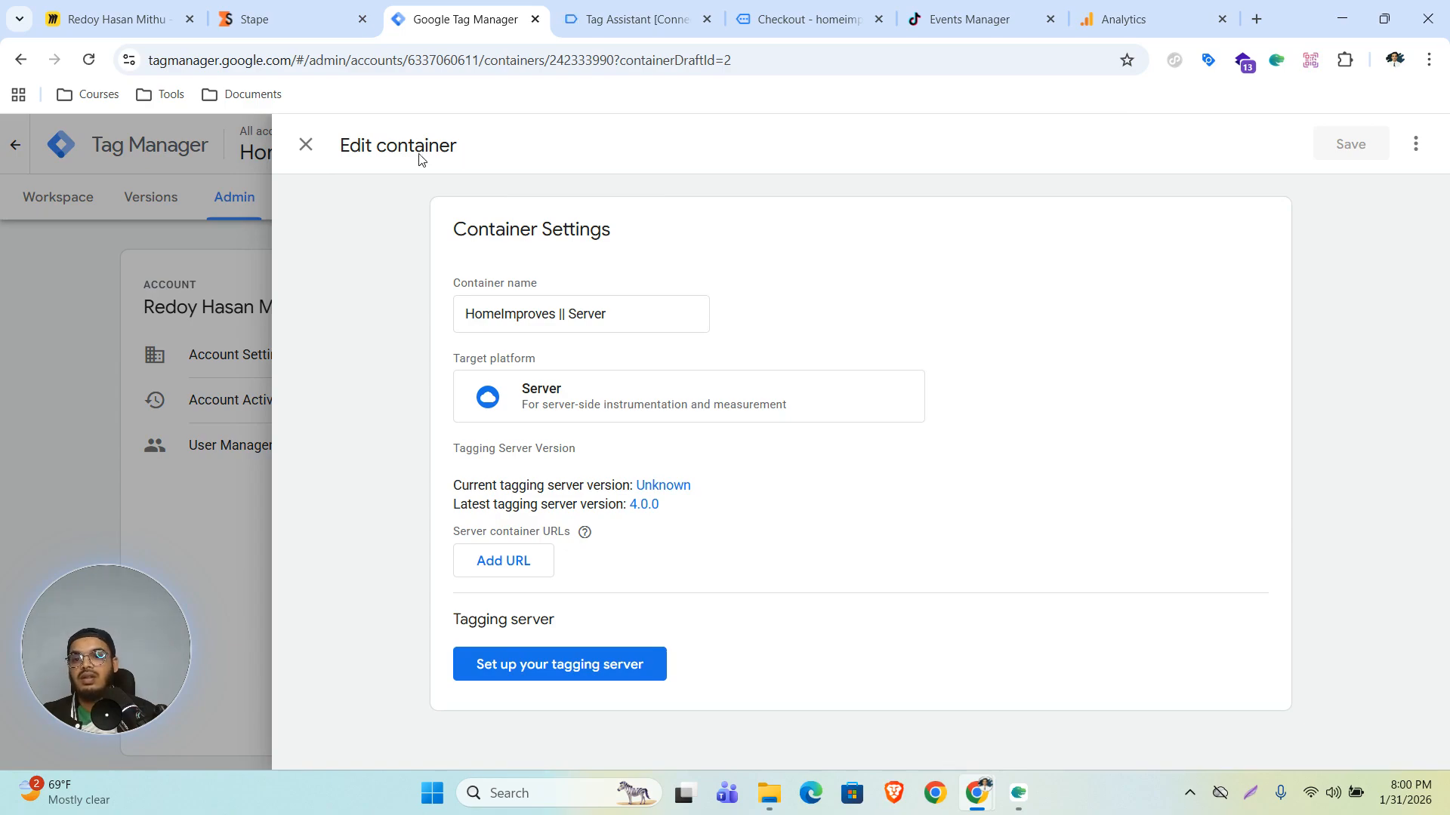
left_click(162, 384)
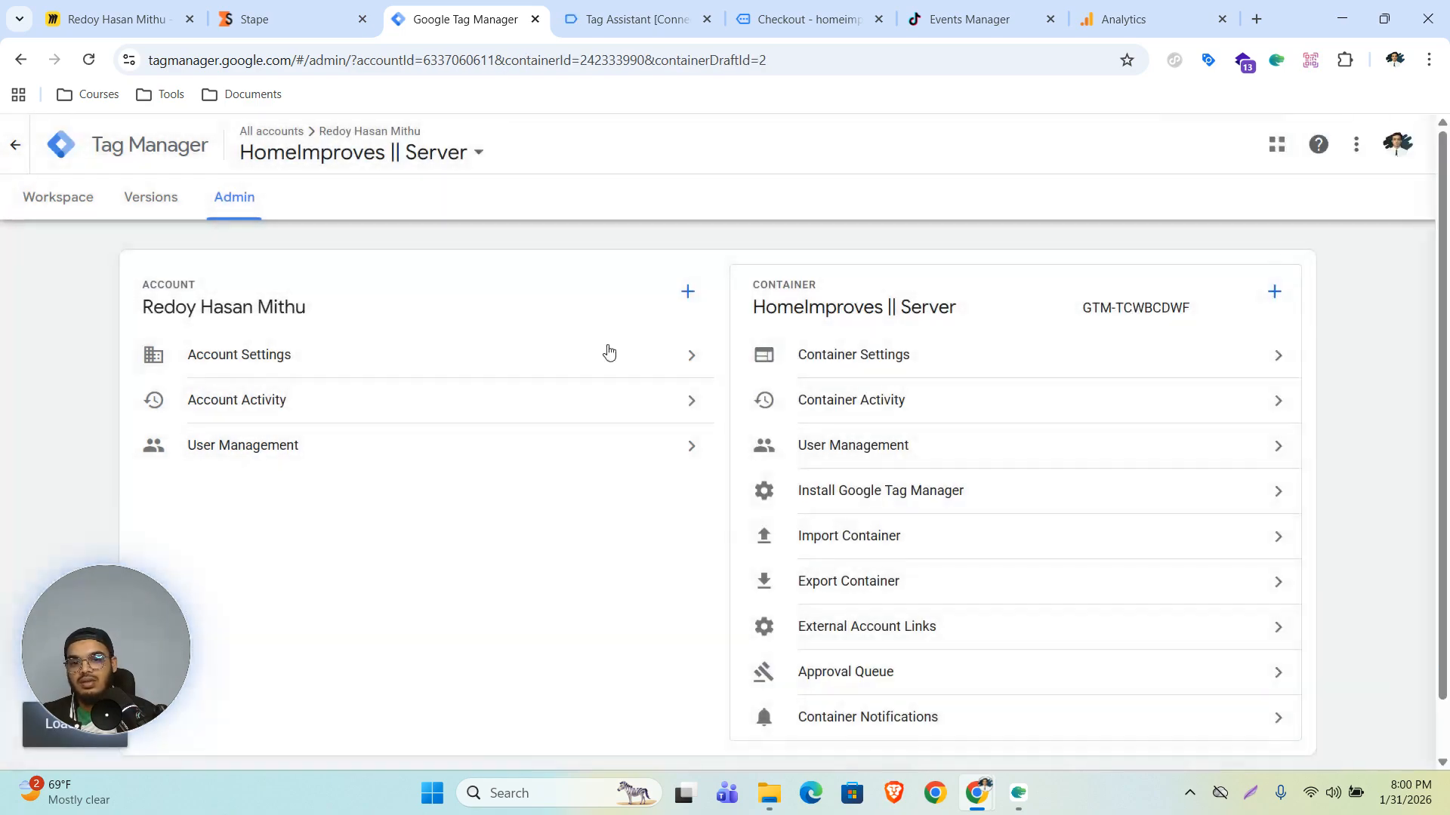
left_click(835, 353)
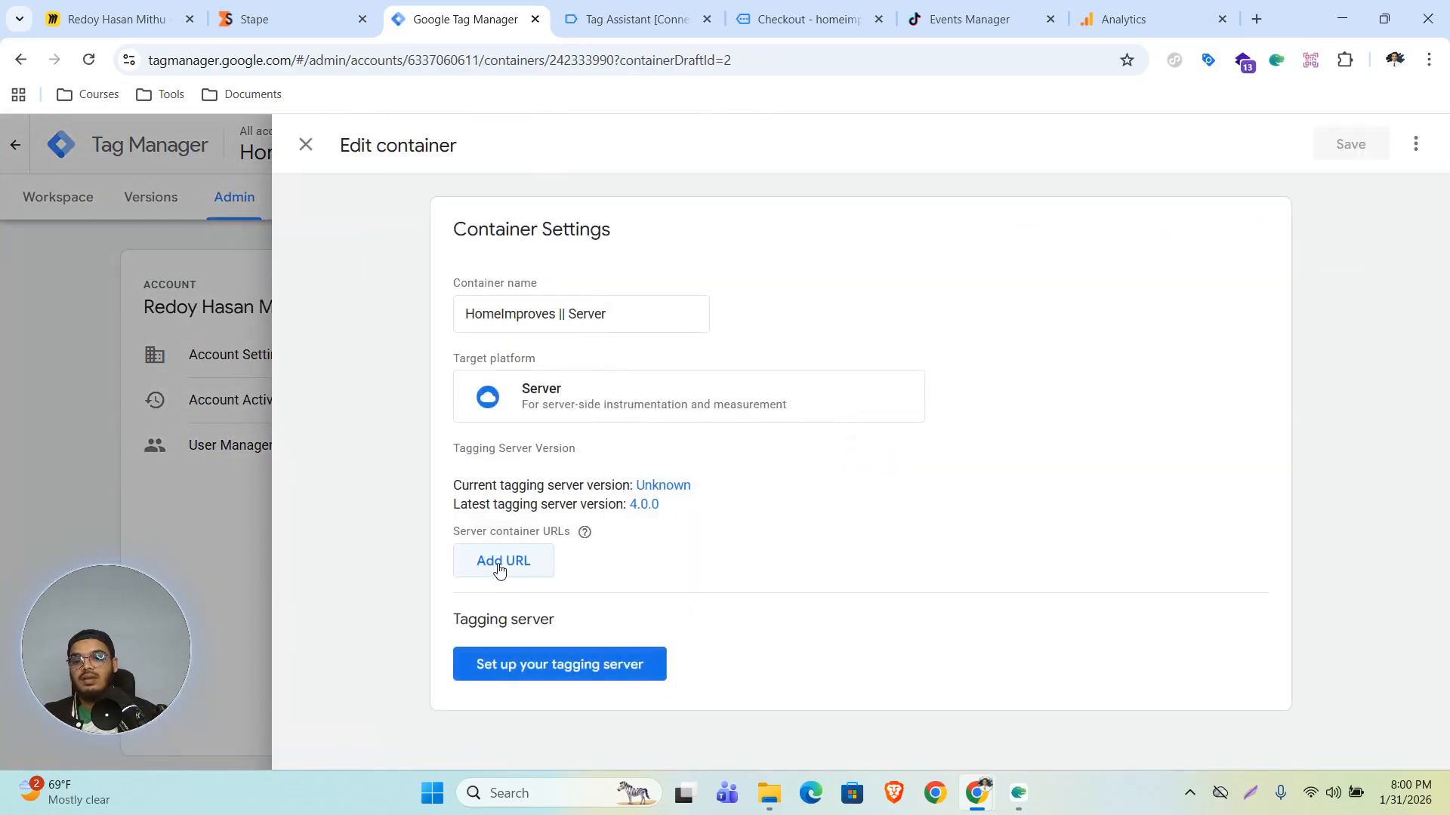
left_click(498, 570)
left_click(543, 564)
key("ctrl+v")
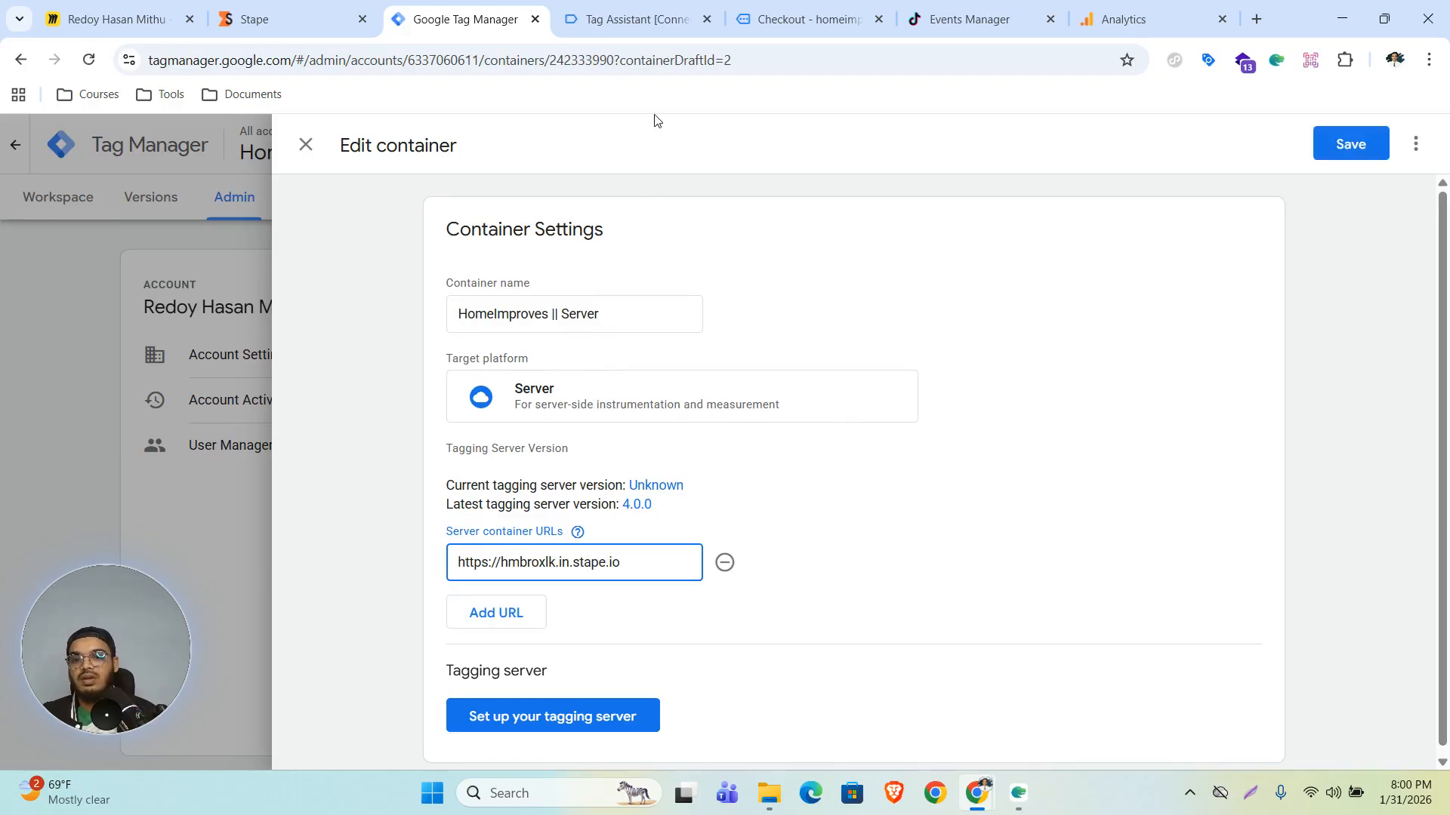
left_click(291, 19)
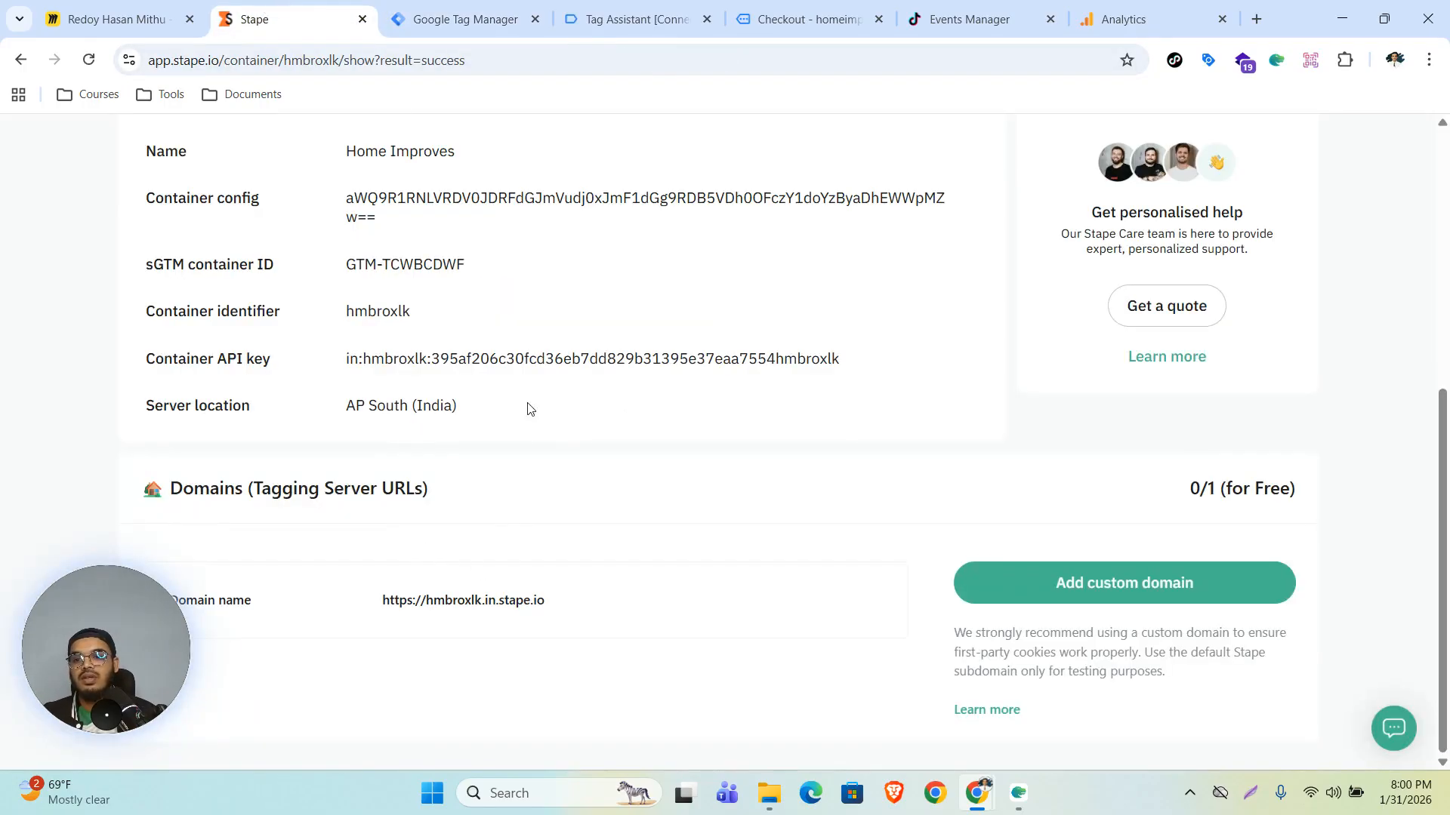
- Save the server container settings with the Stape tagging server URL
left_click(430, 15)
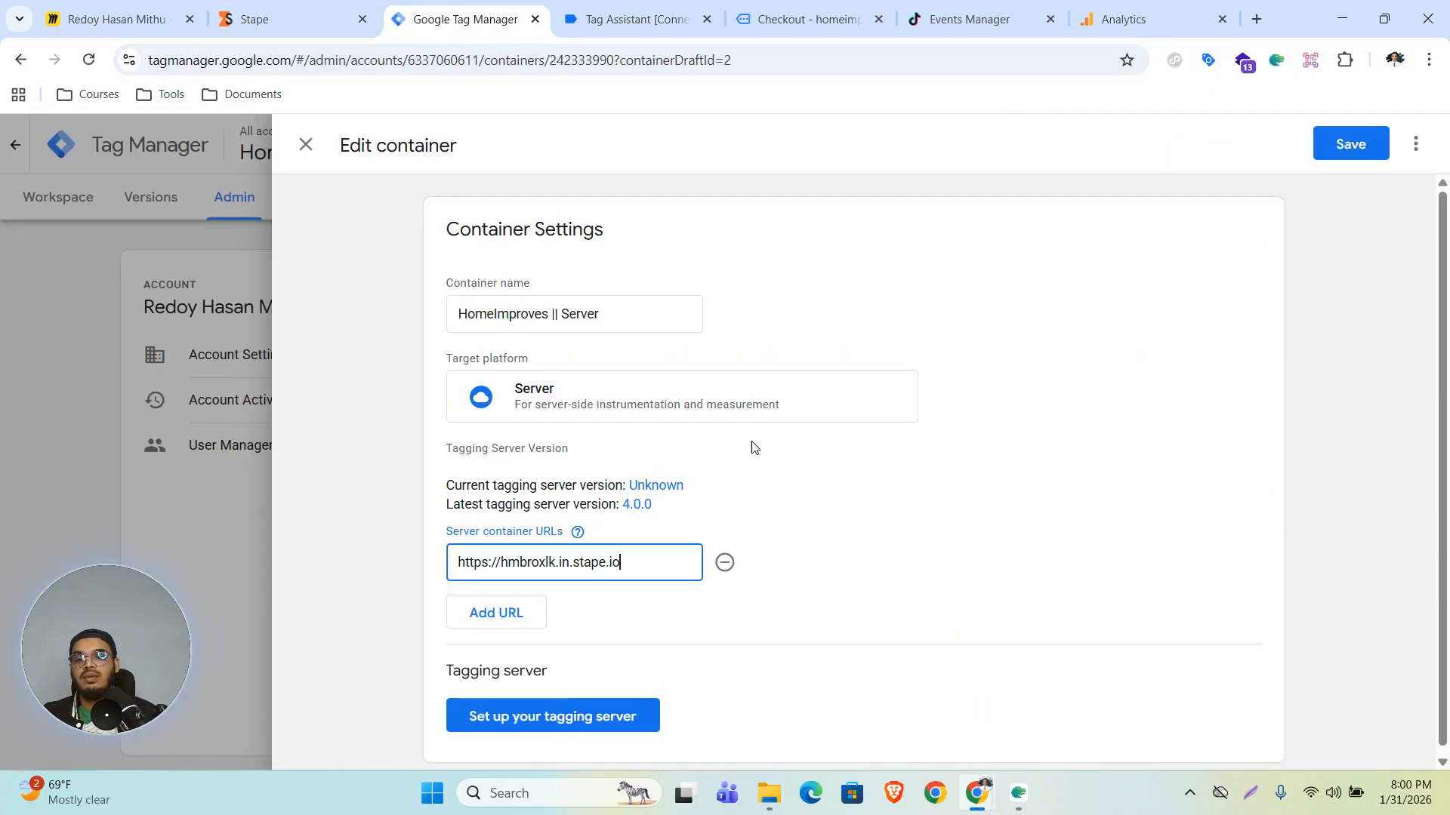
left_click(1326, 146)
- Open the HomeImproves web container GTM-TPN44NJ7 in a separate browser tab
right_click(479, 157)
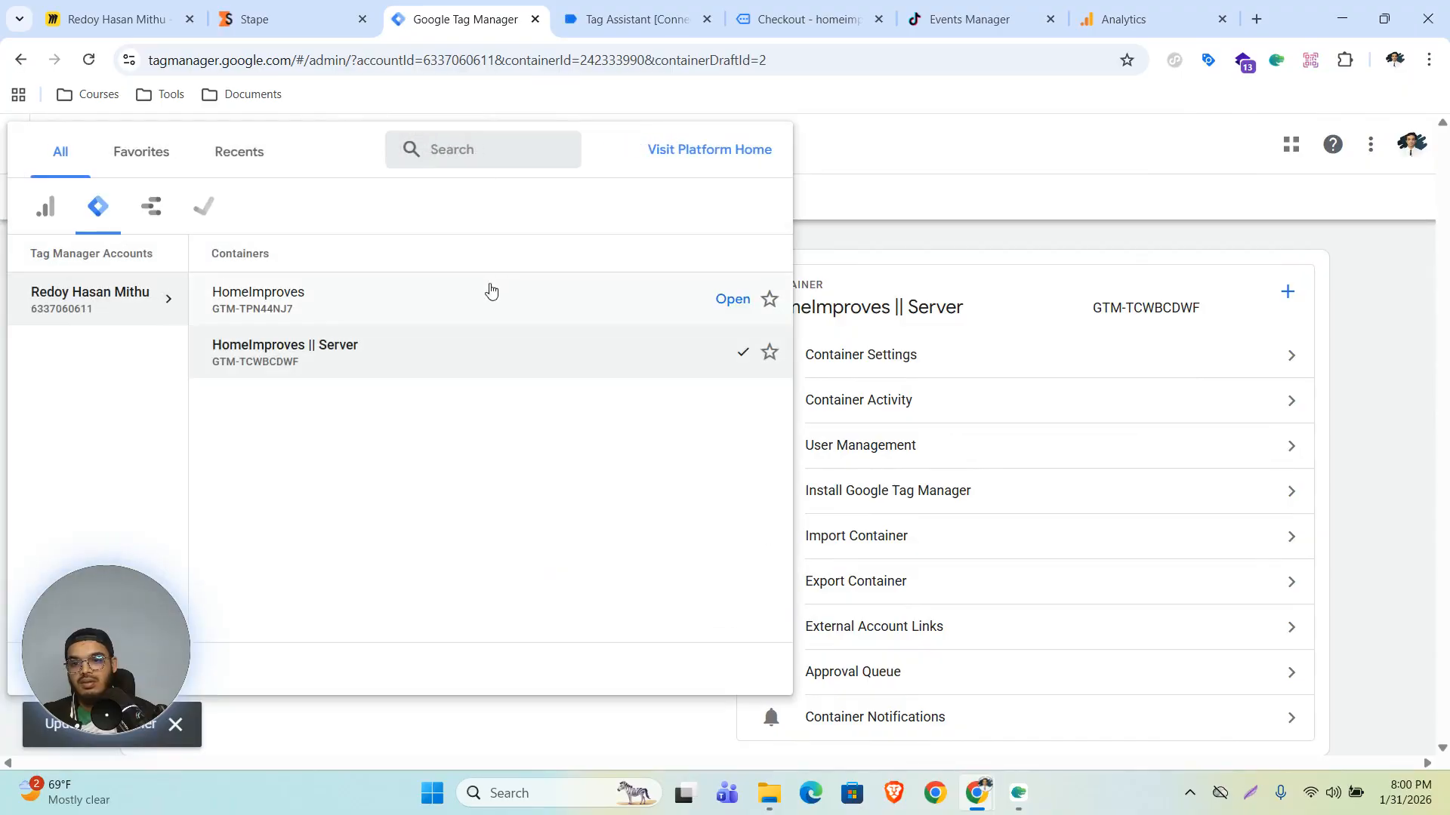
right_click(732, 302)
left_click(755, 318)
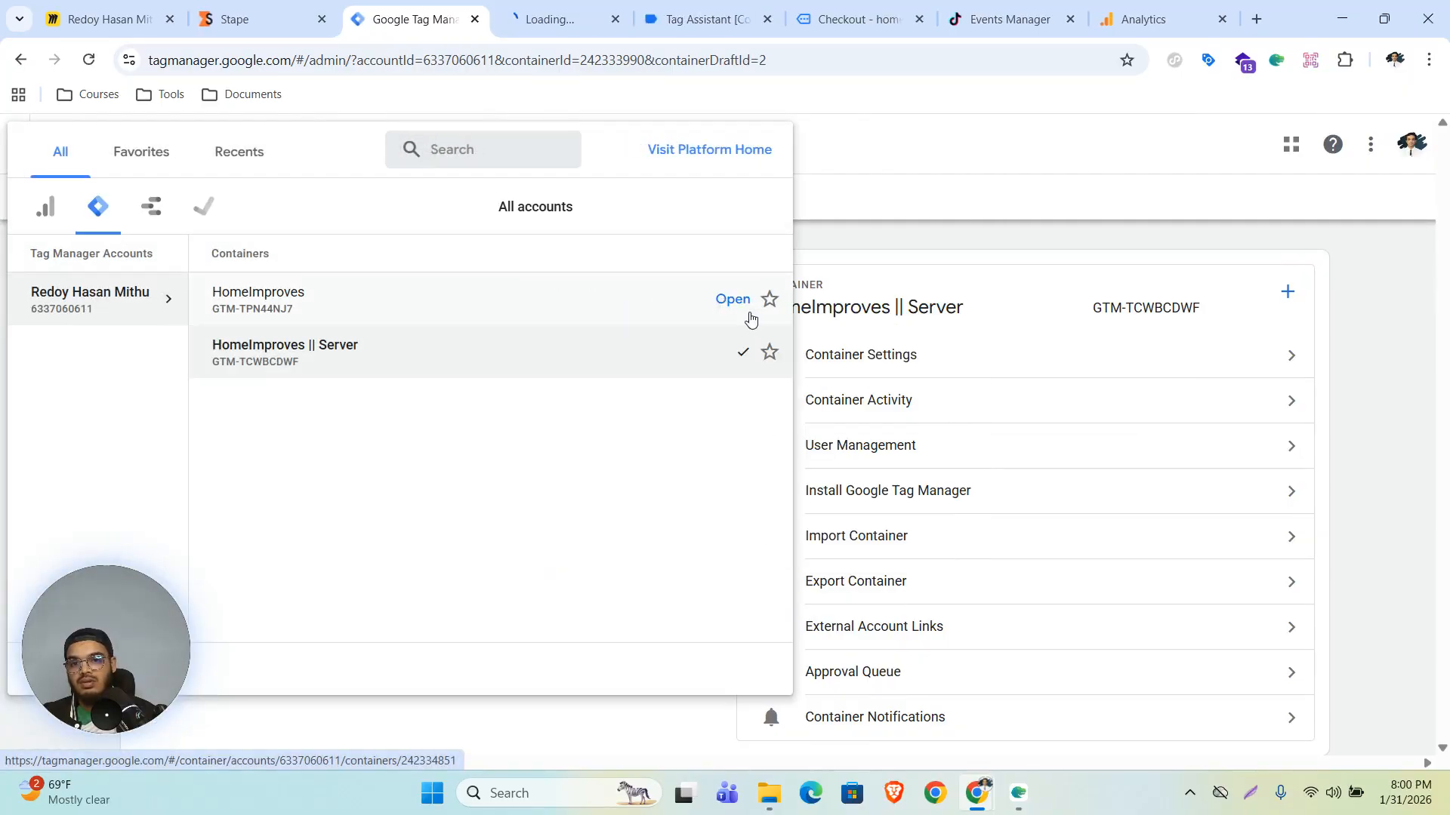
left_click(541, 19)
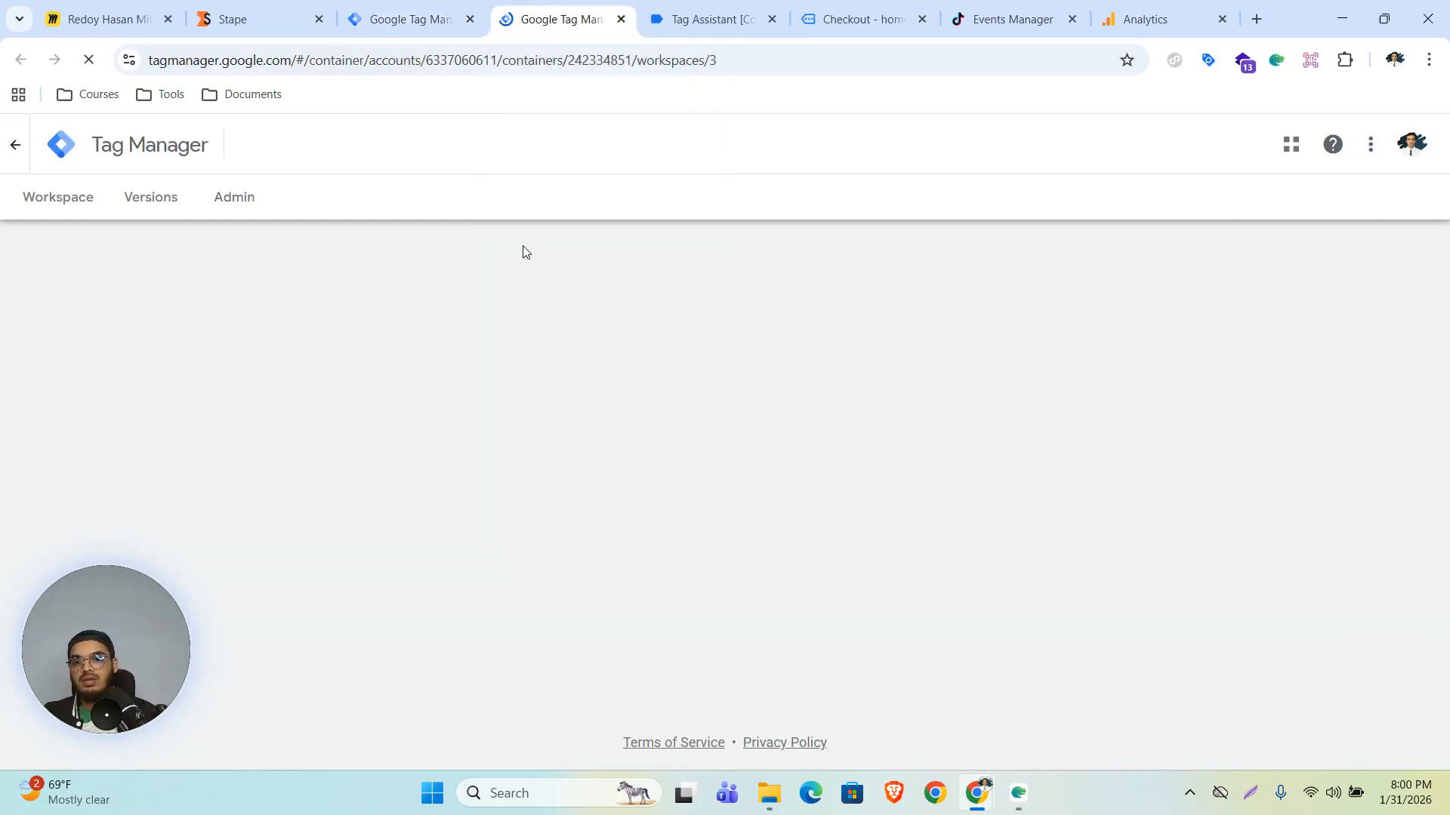
left_click(363, 7)
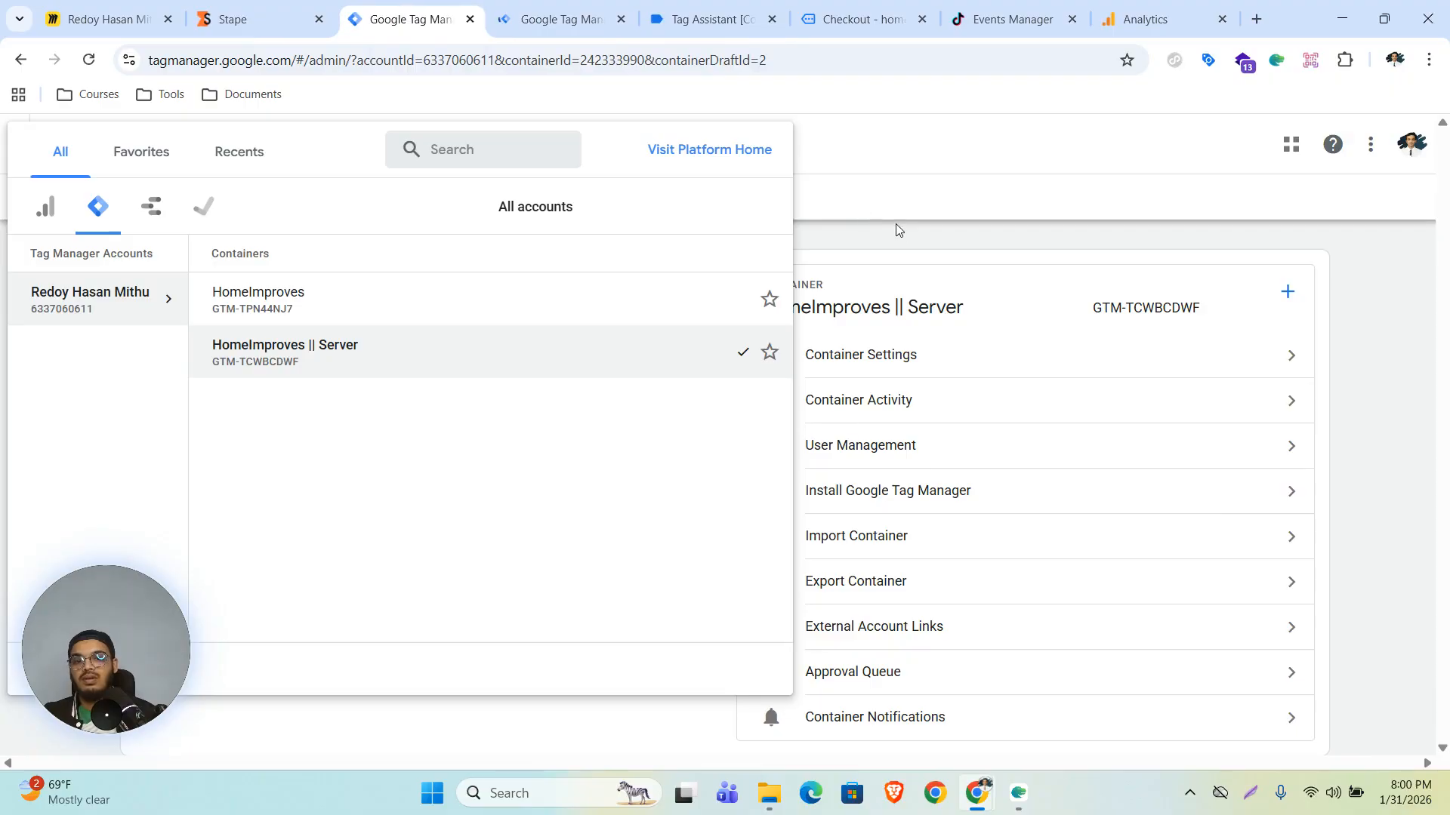
left_click(882, 216)
left_click(540, 19)
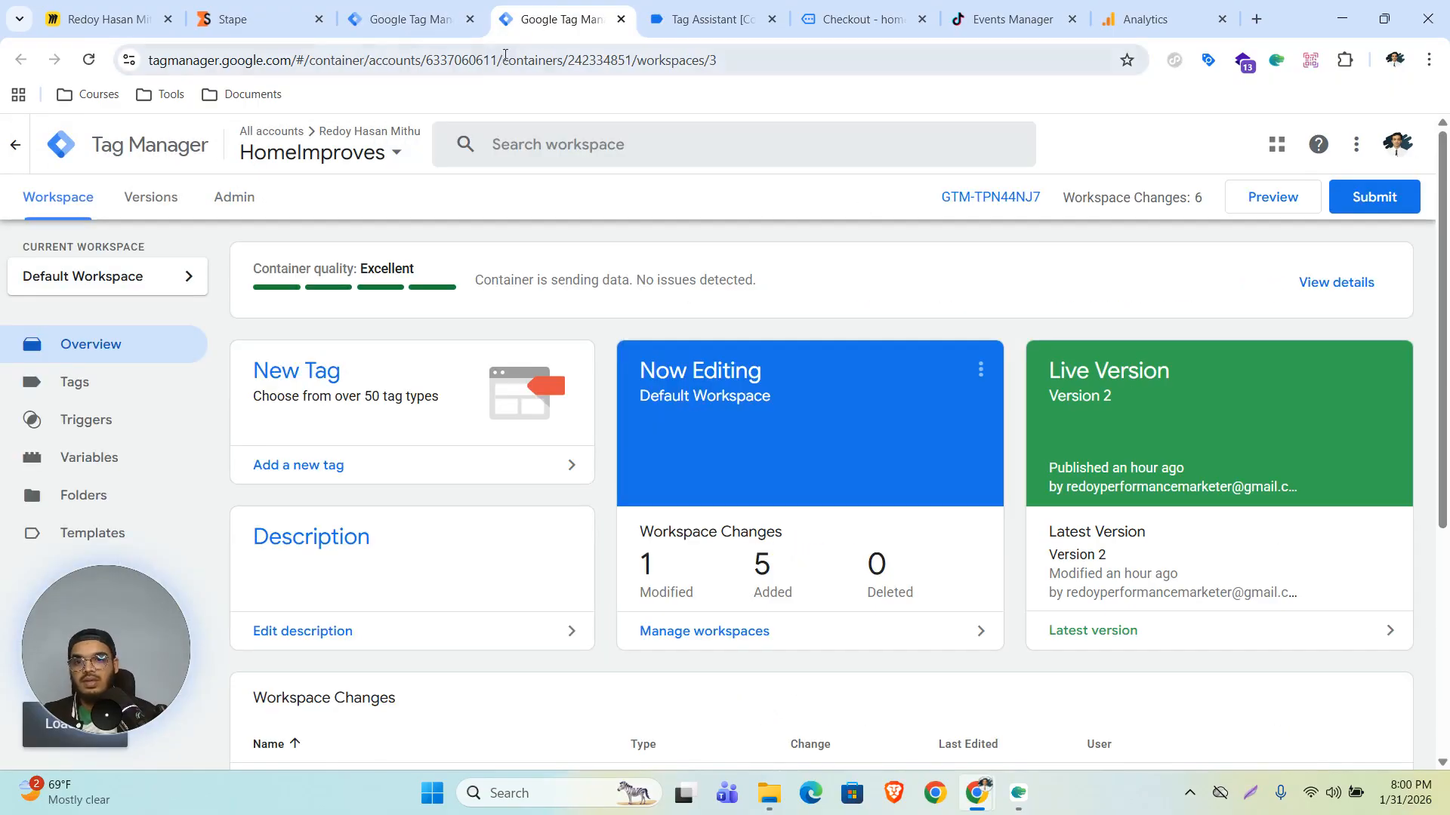
left_click(412, 19)
left_click(41, 205)
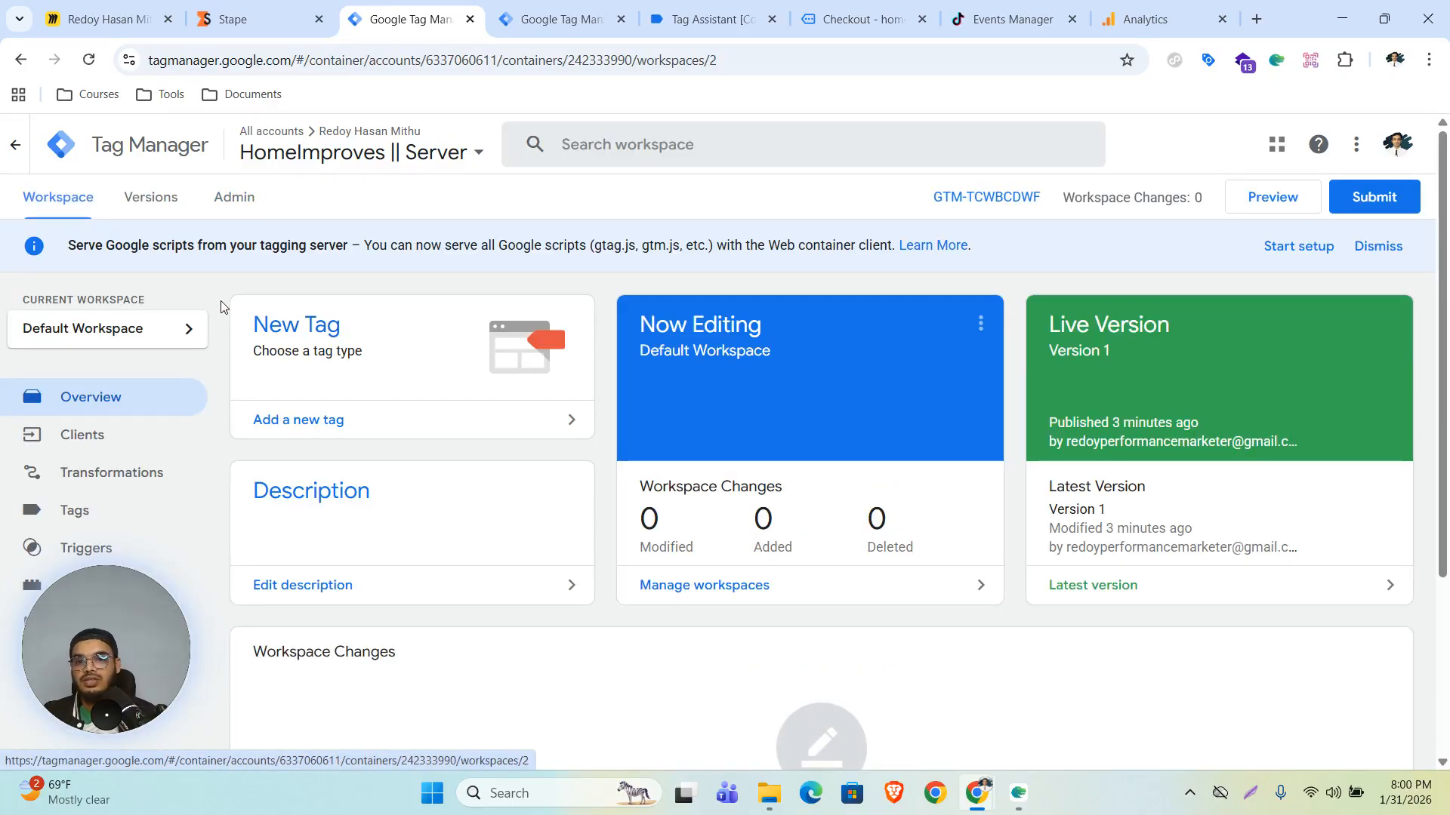
left_click(533, 6)
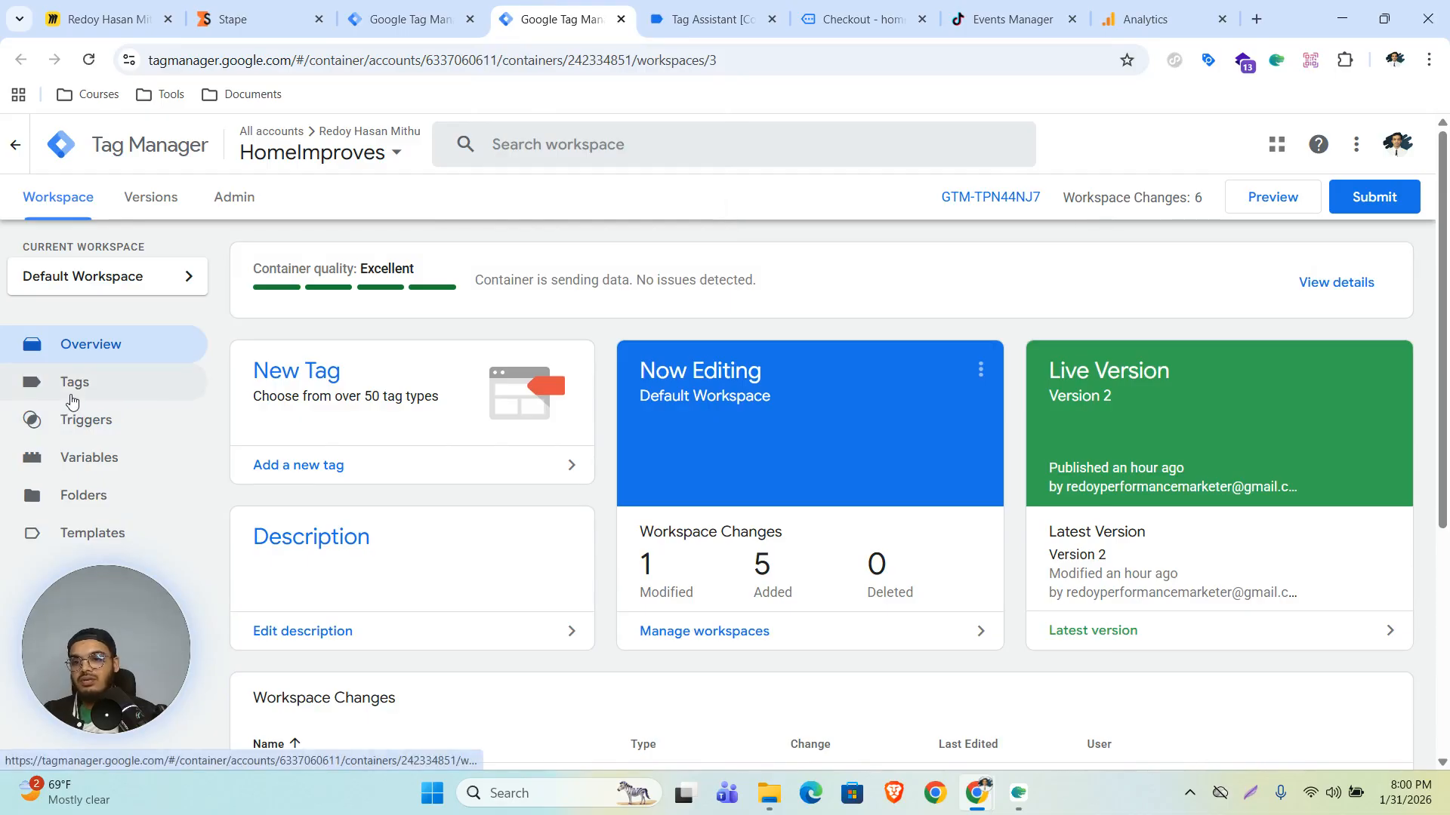
left_click(69, 396)
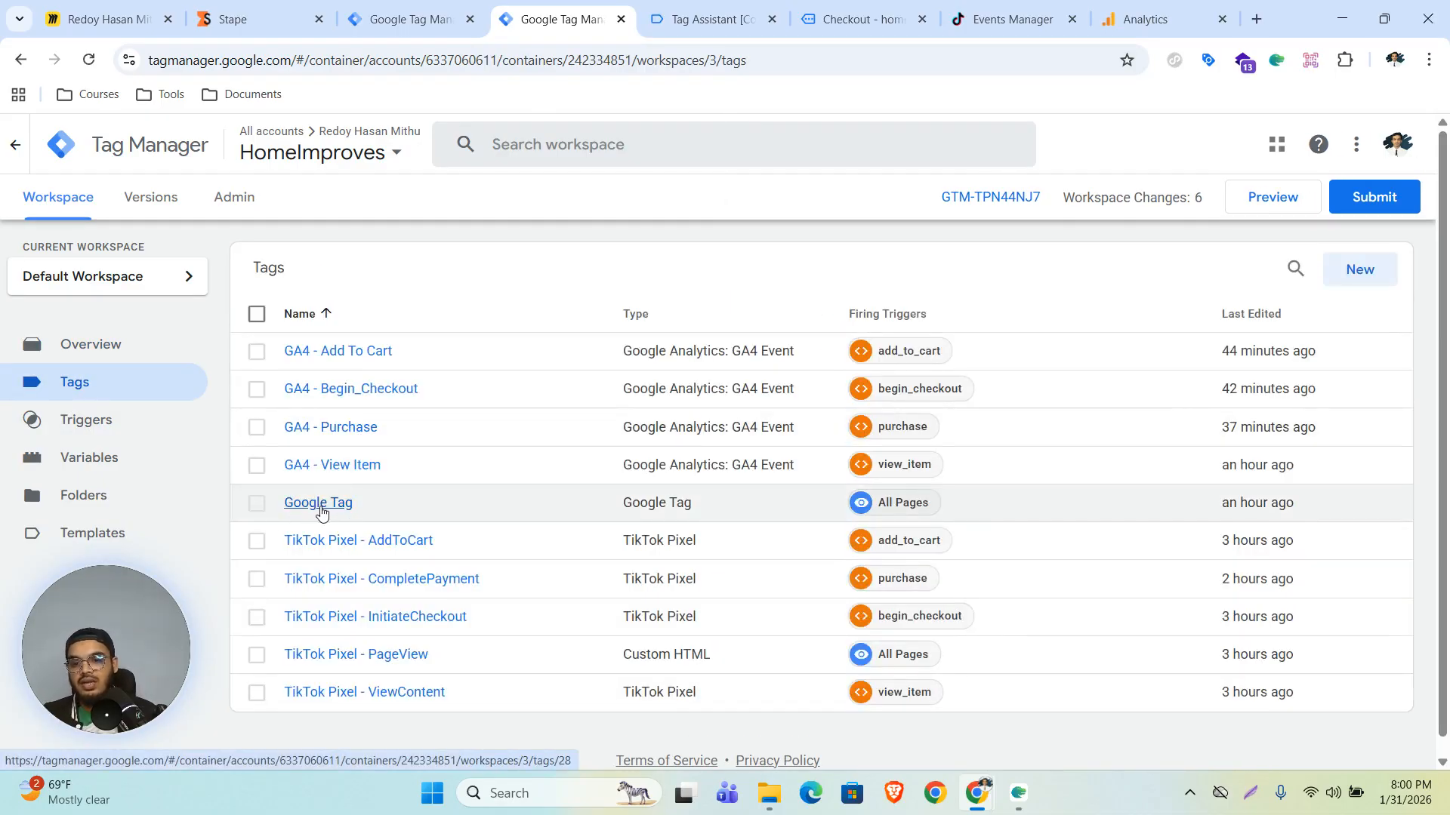
left_click(318, 506)
scroll(848, 453, "down", 2)
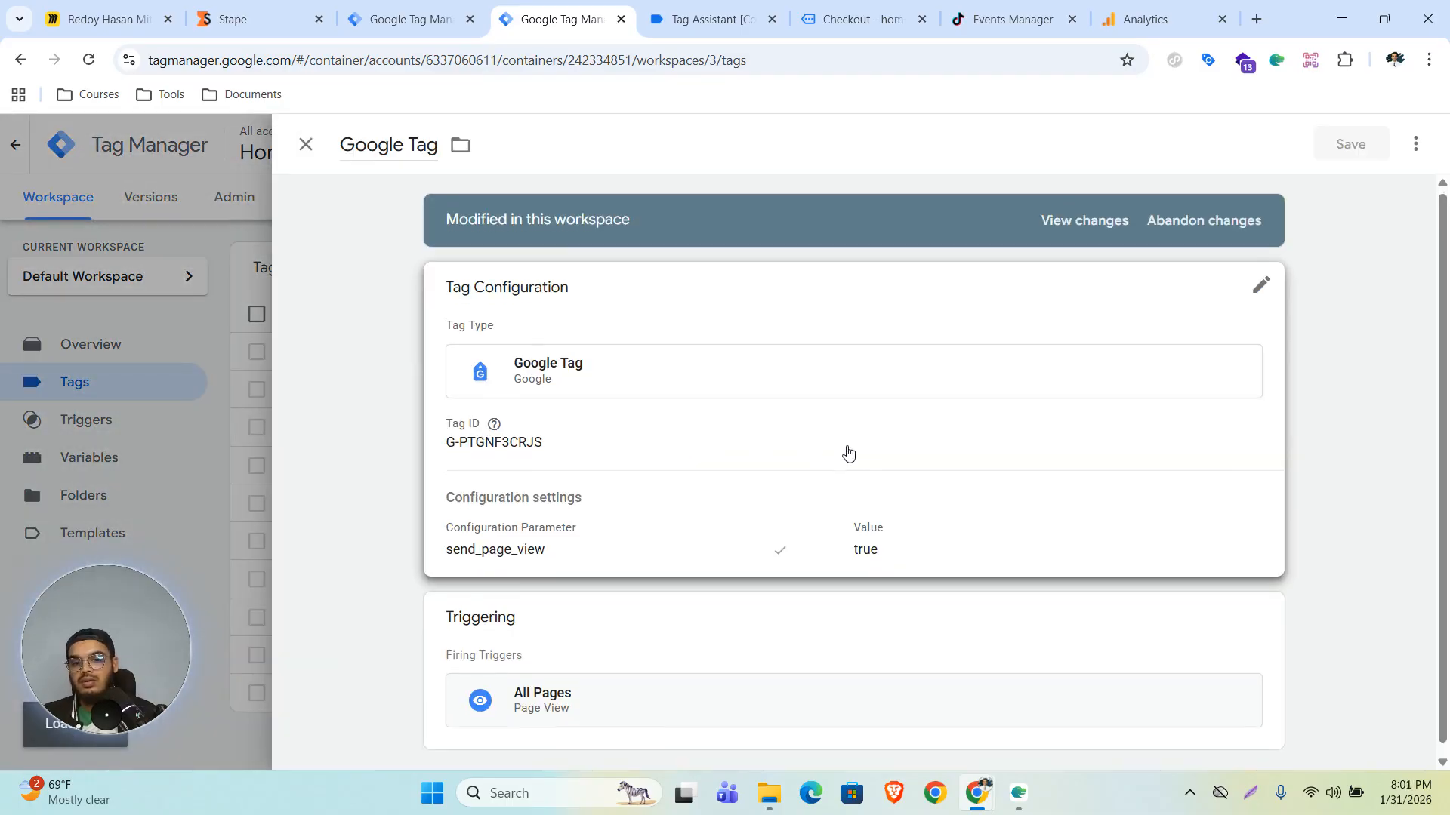
left_click(959, 534)
scroll(848, 524, "down", 4)
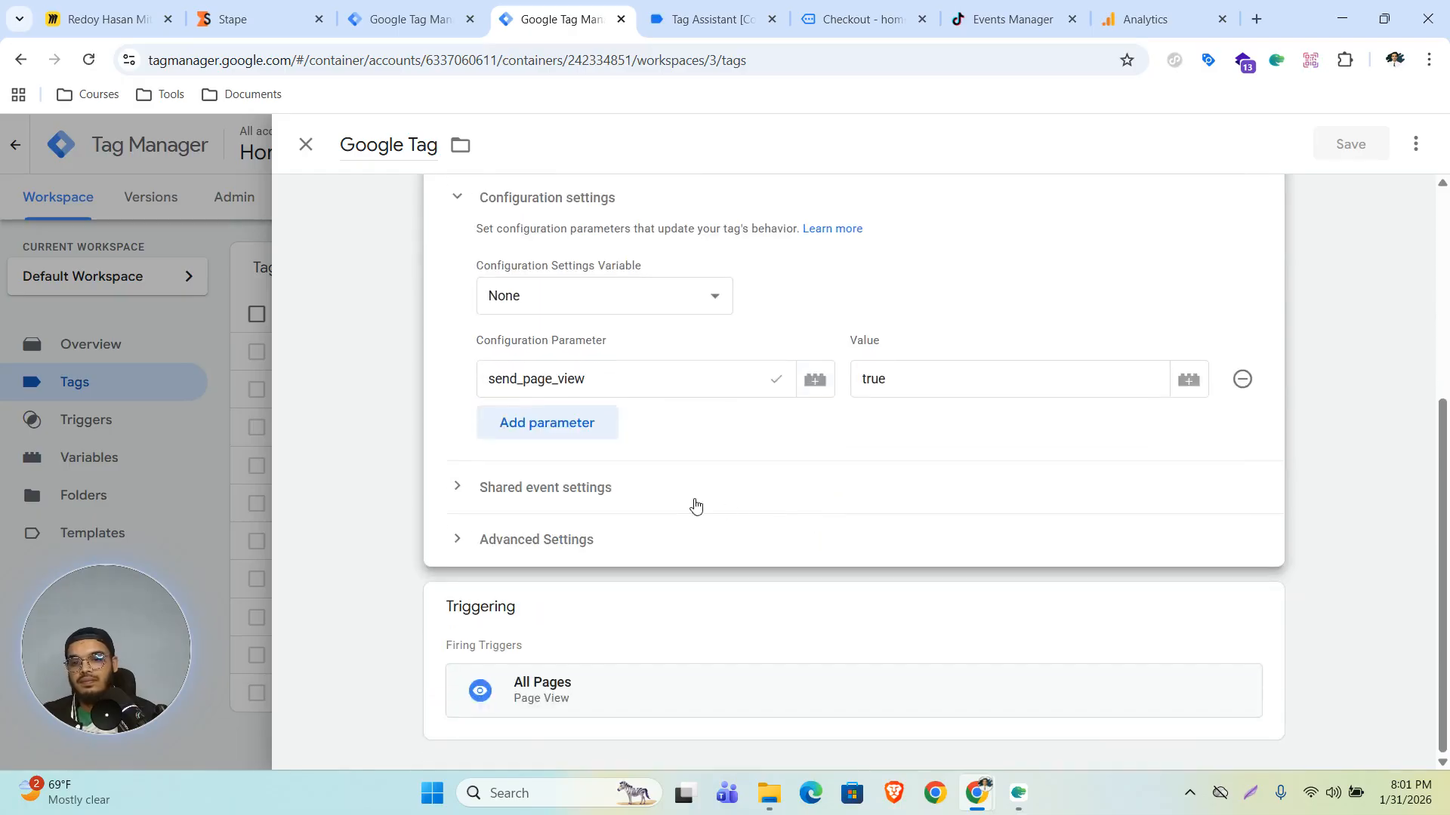
left_click(542, 433)
left_click(598, 435)
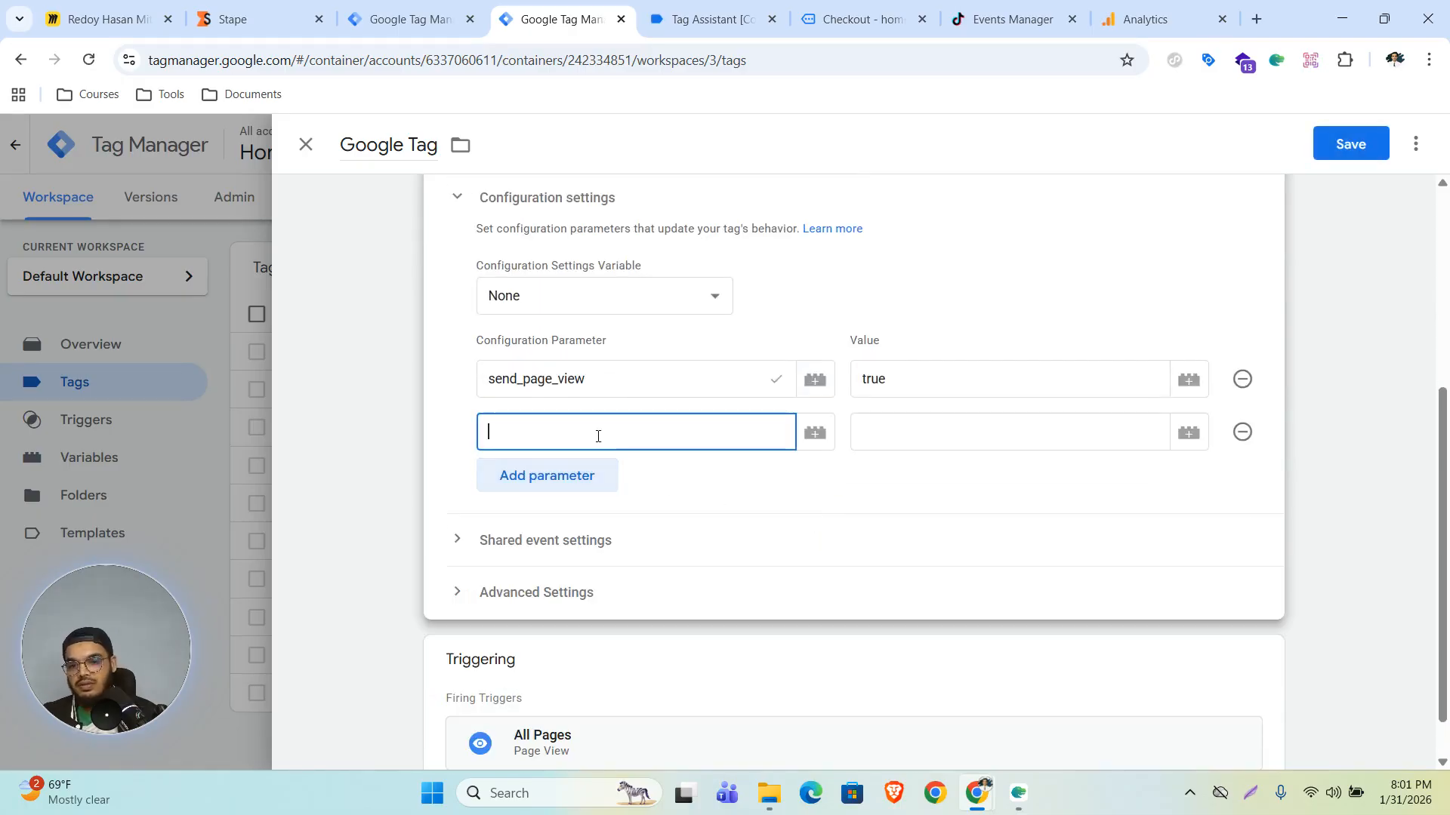
type("ser")
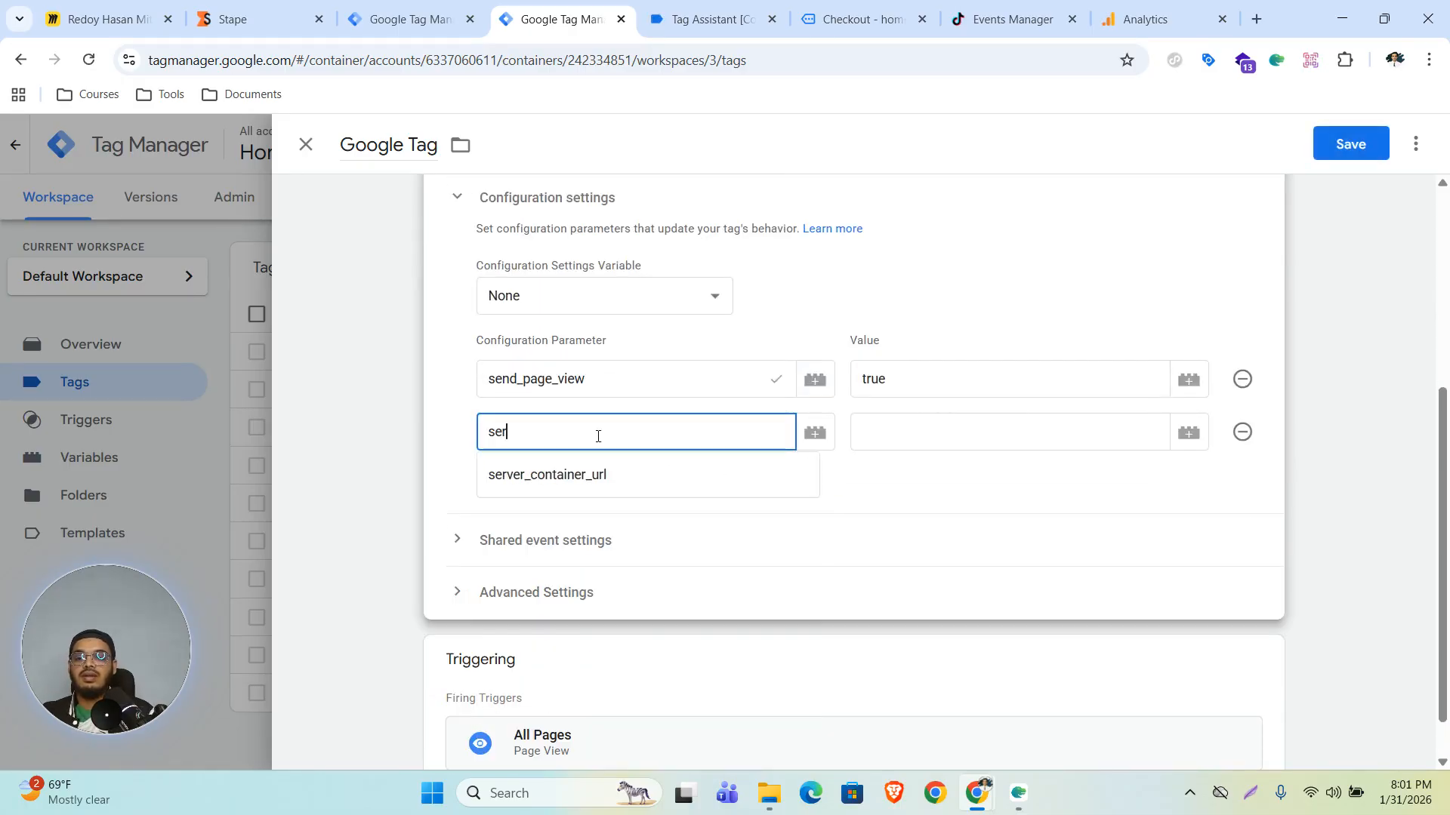
type("ver_container")
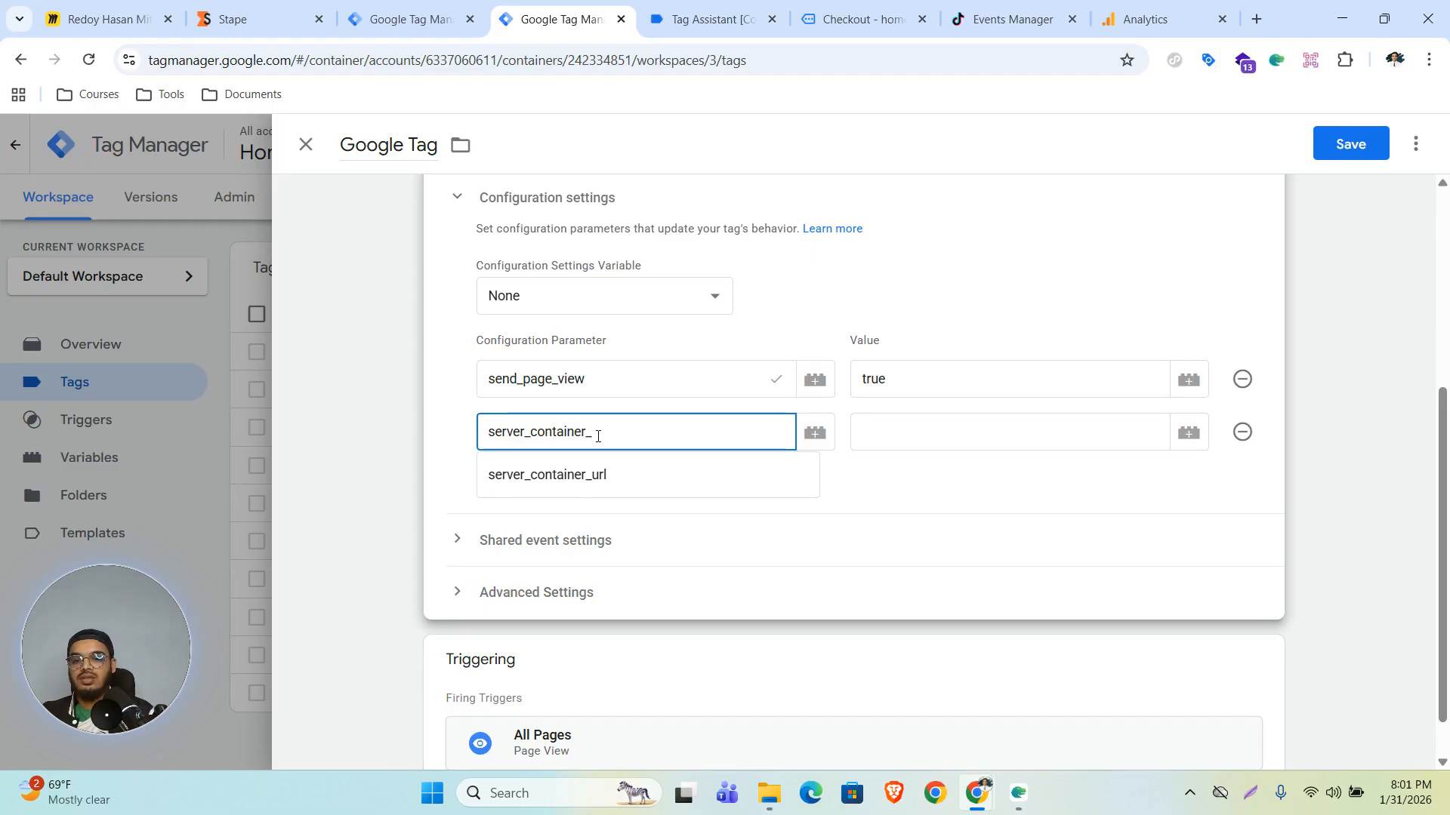
type("_url")
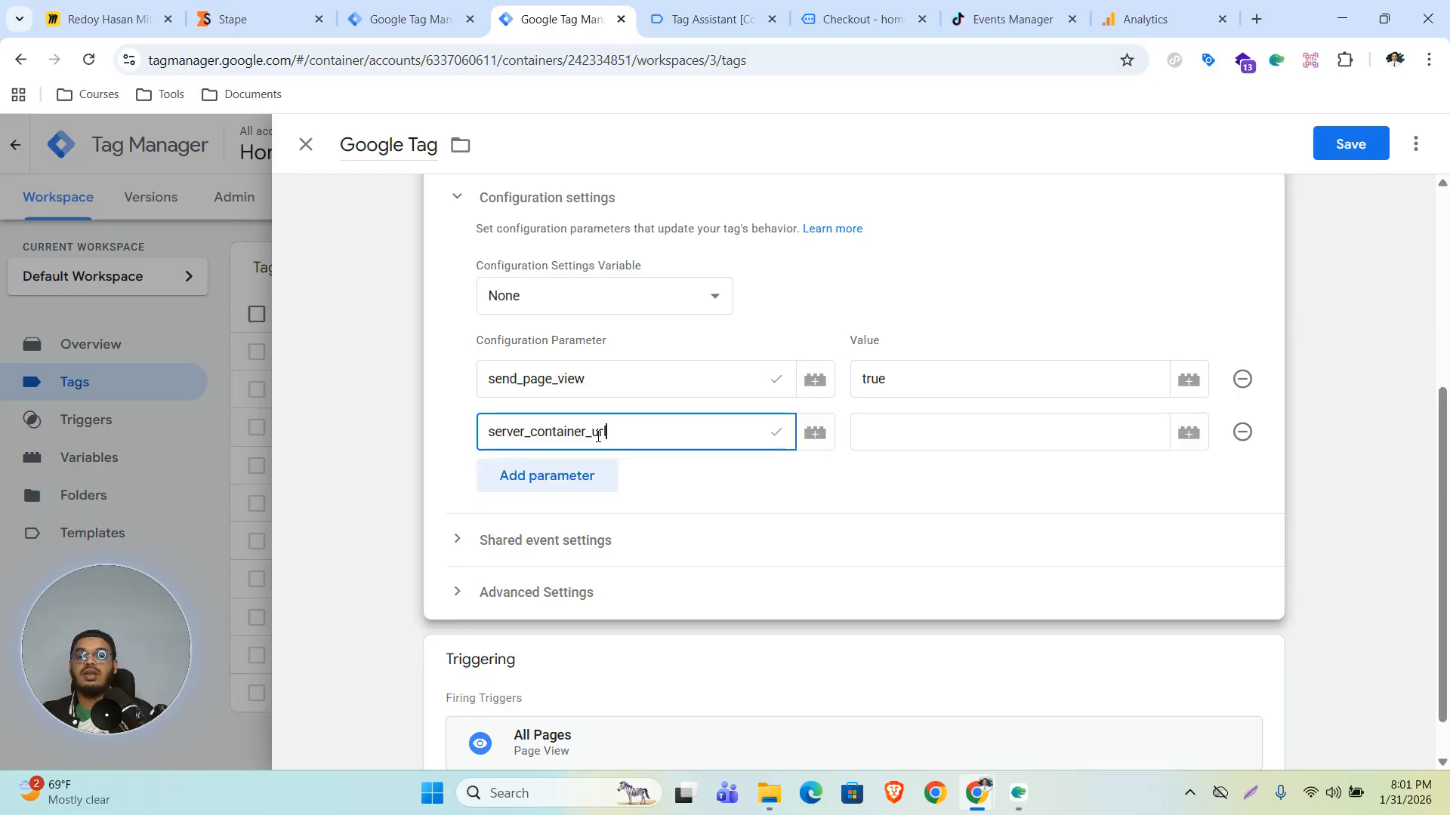
left_click(937, 434)
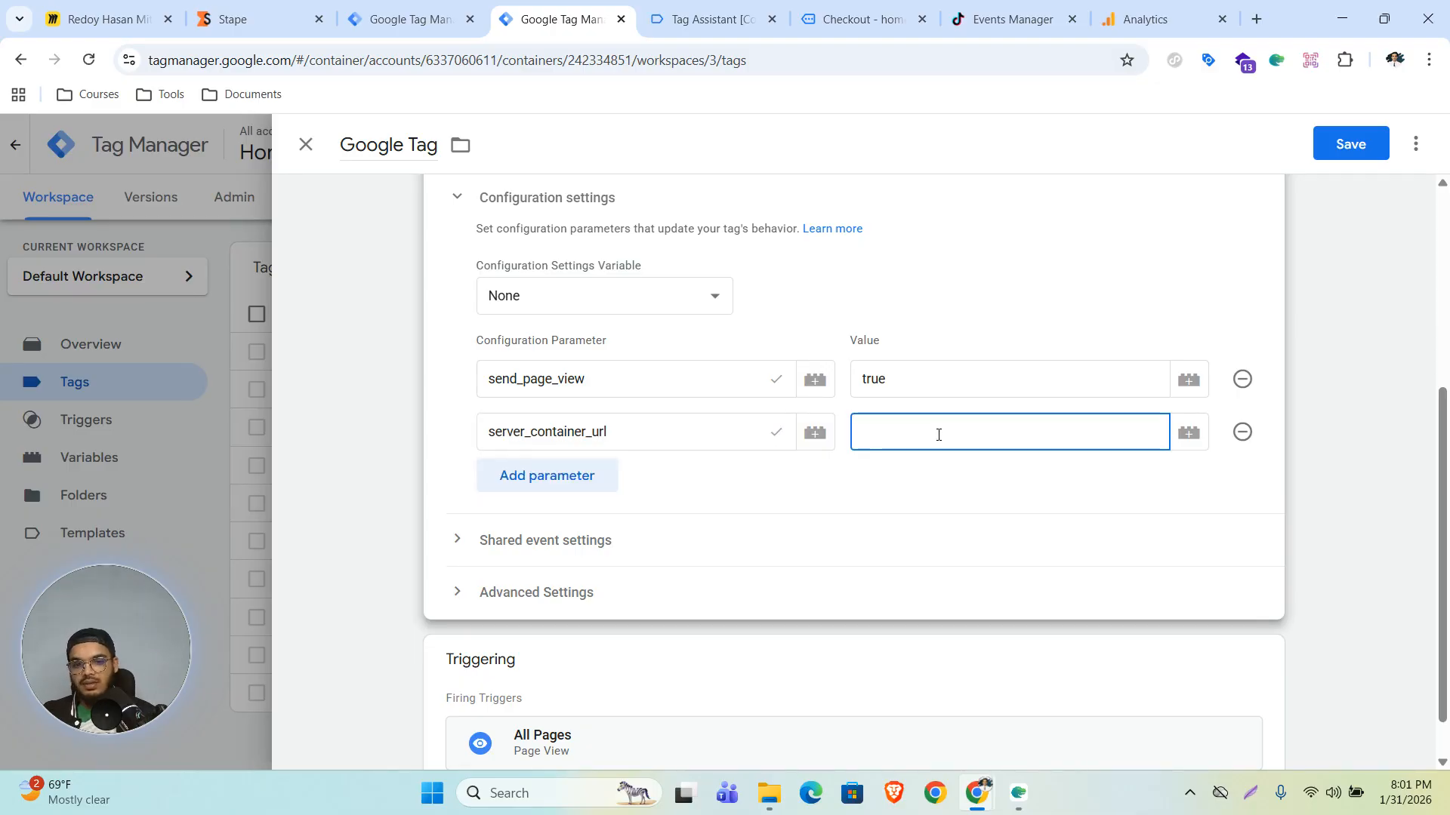
type("https://hmbroxlk.in.stape.io")
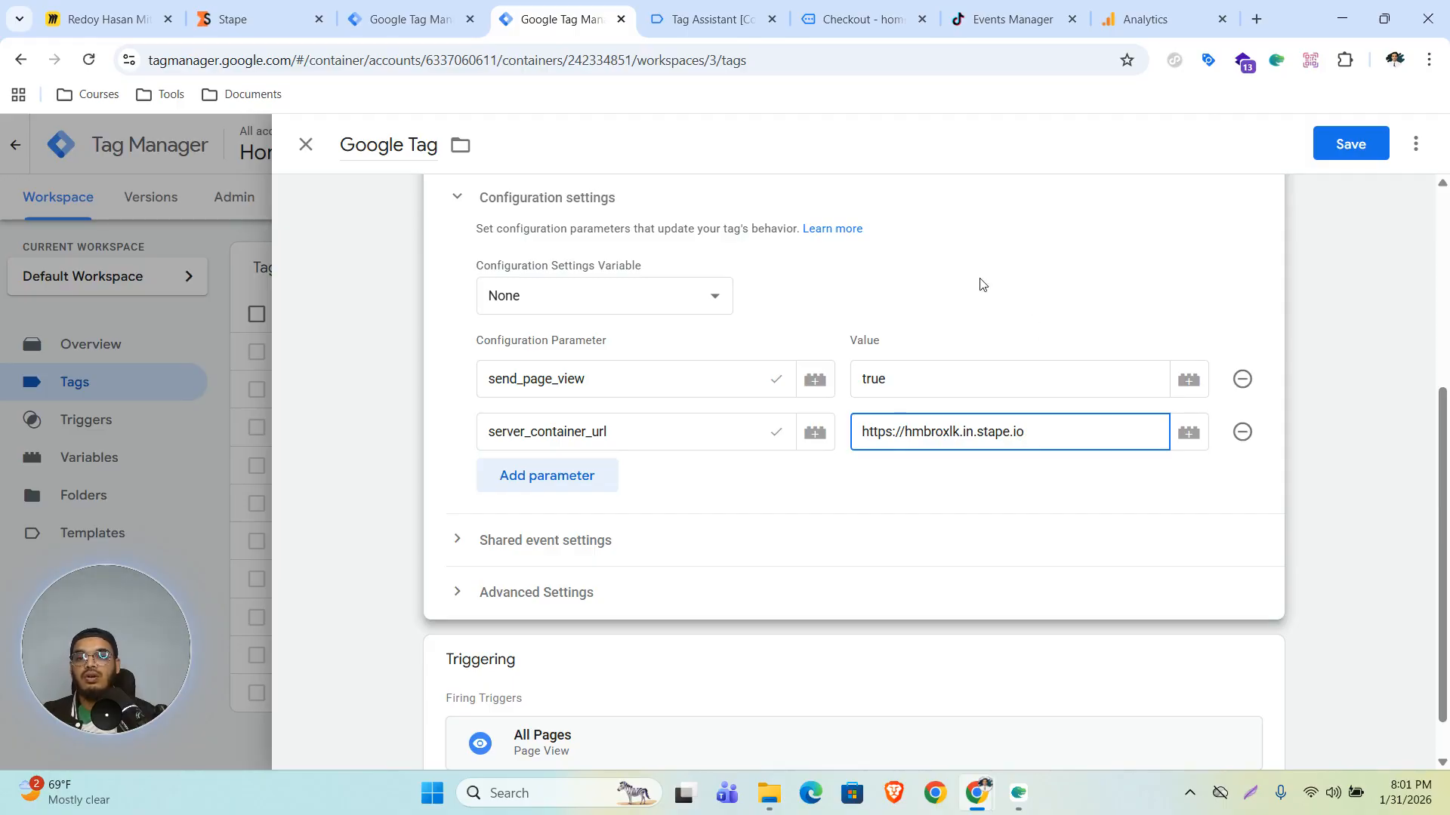
left_click(1334, 148)
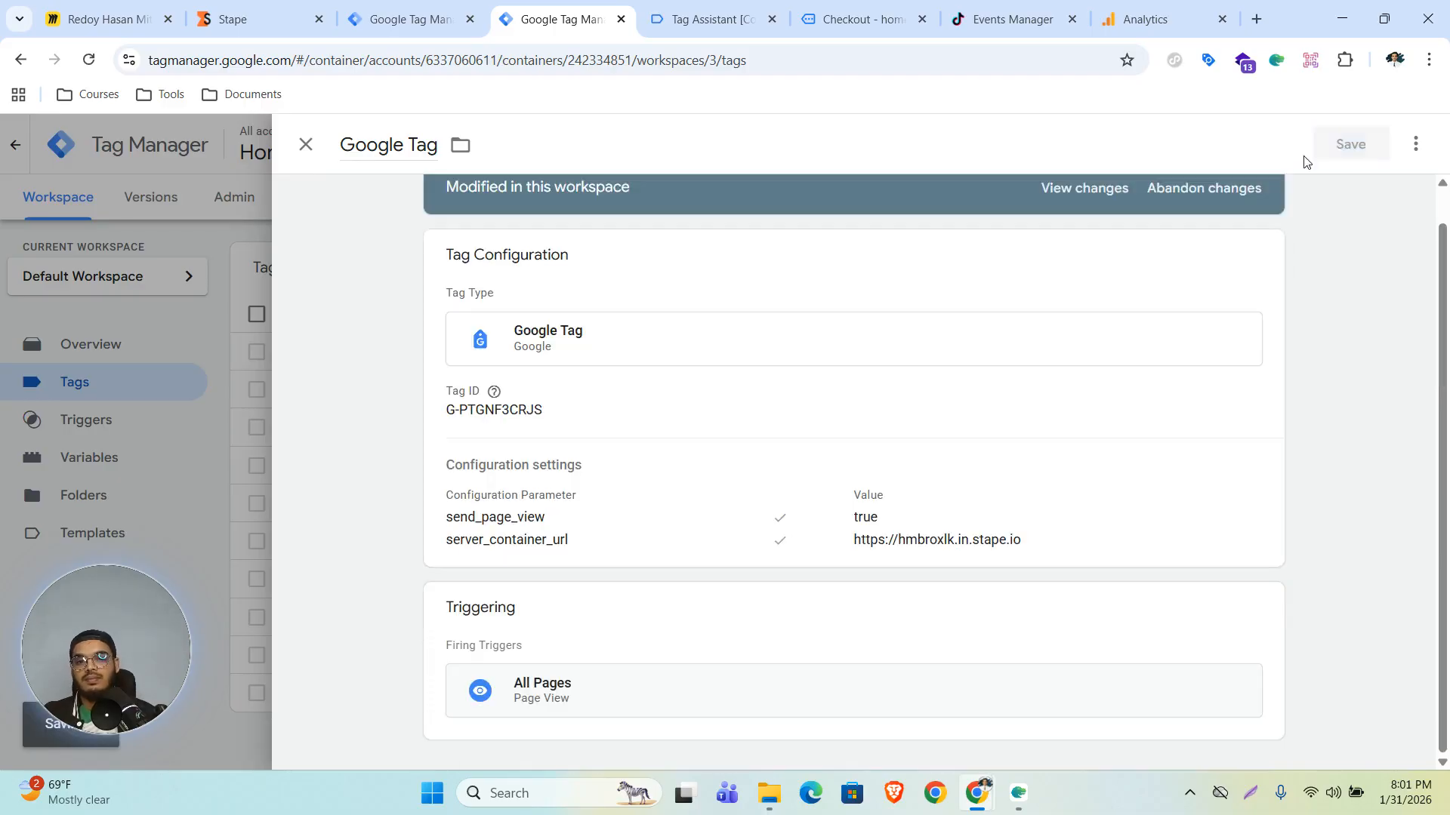
- Import the Event Id variable template by mbaersch from the Community Template Gallery into the workspace
left_click(67, 459)
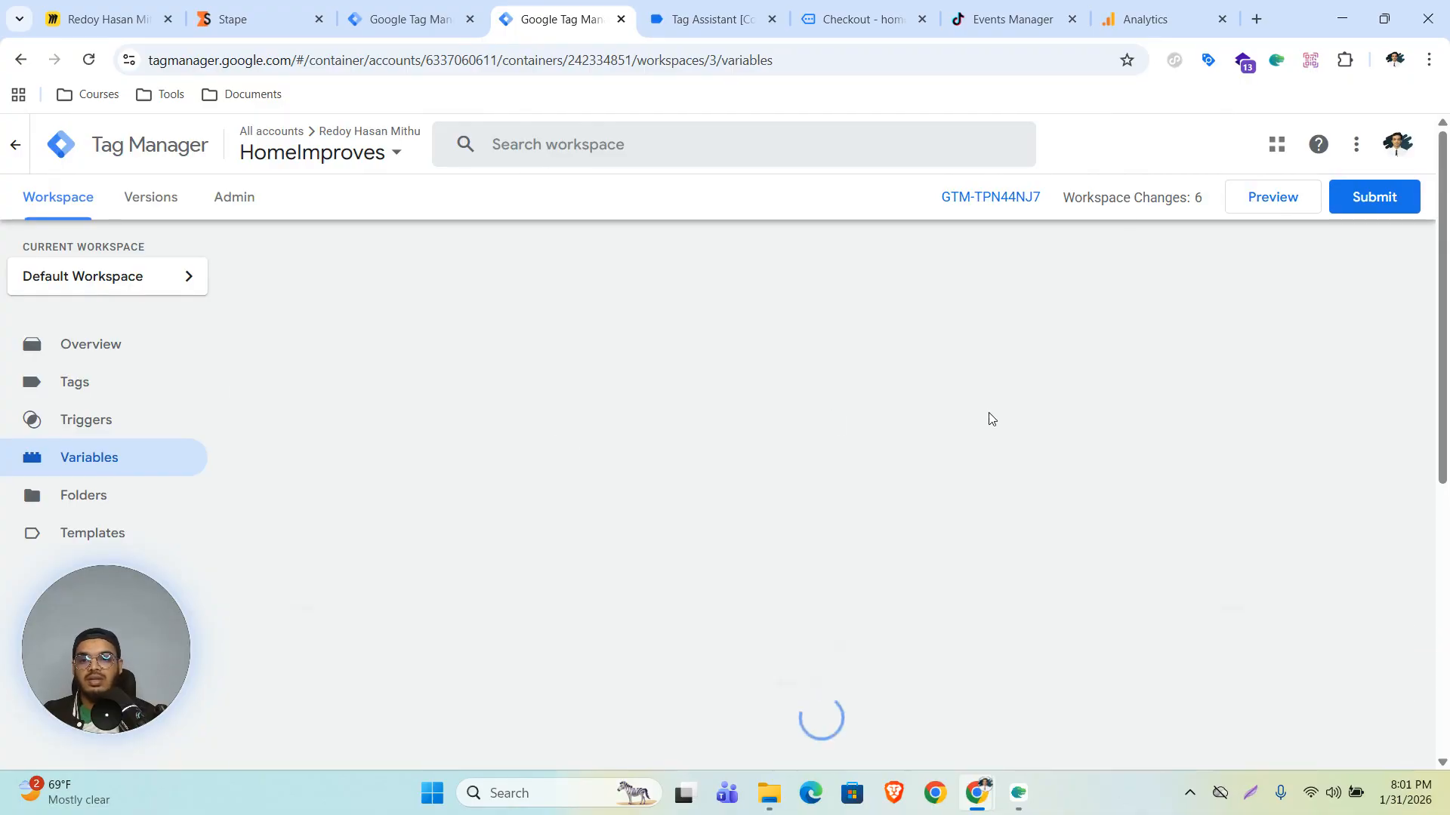
scroll(1042, 419, "down", 2)
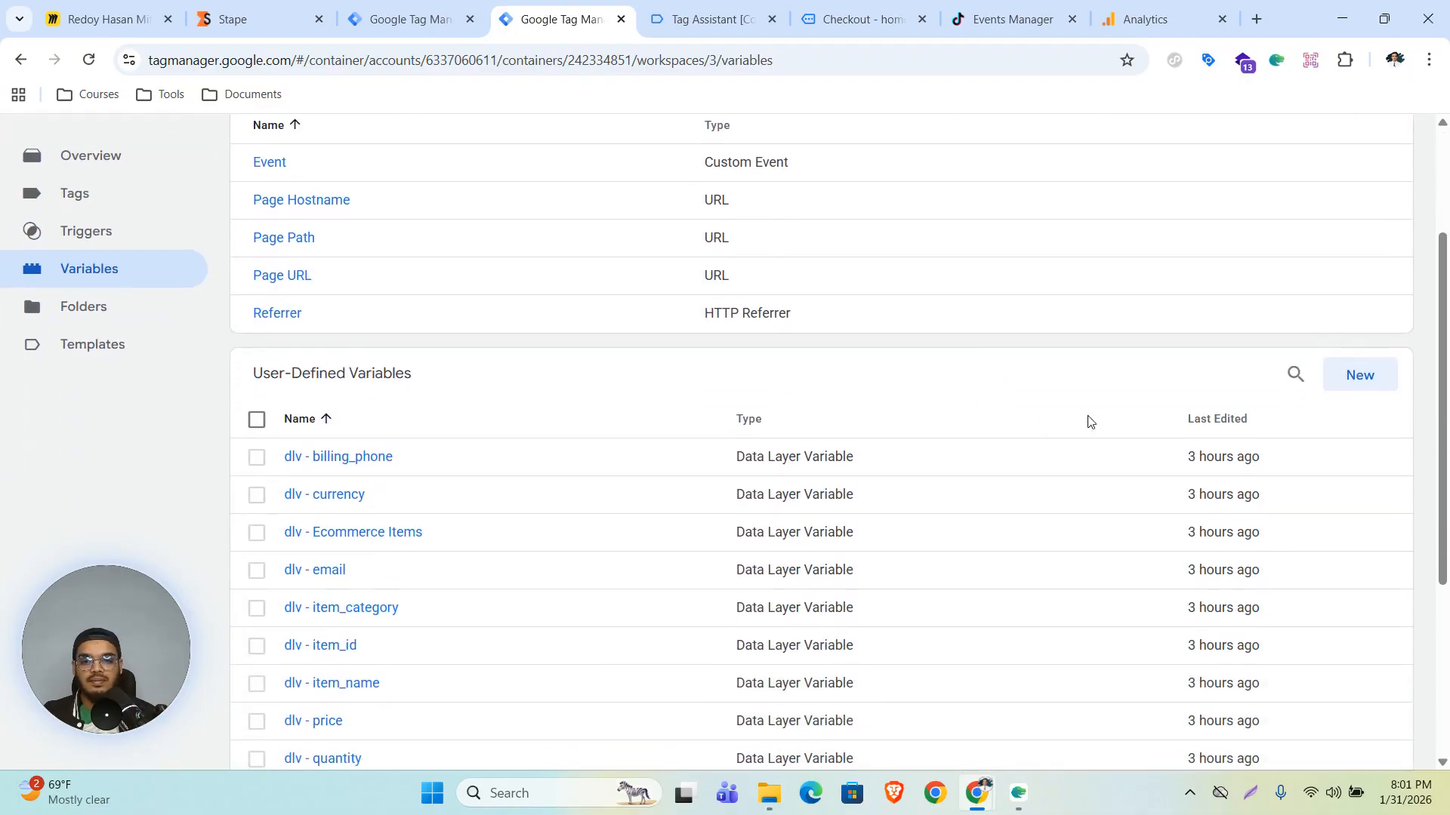
left_click(1359, 373)
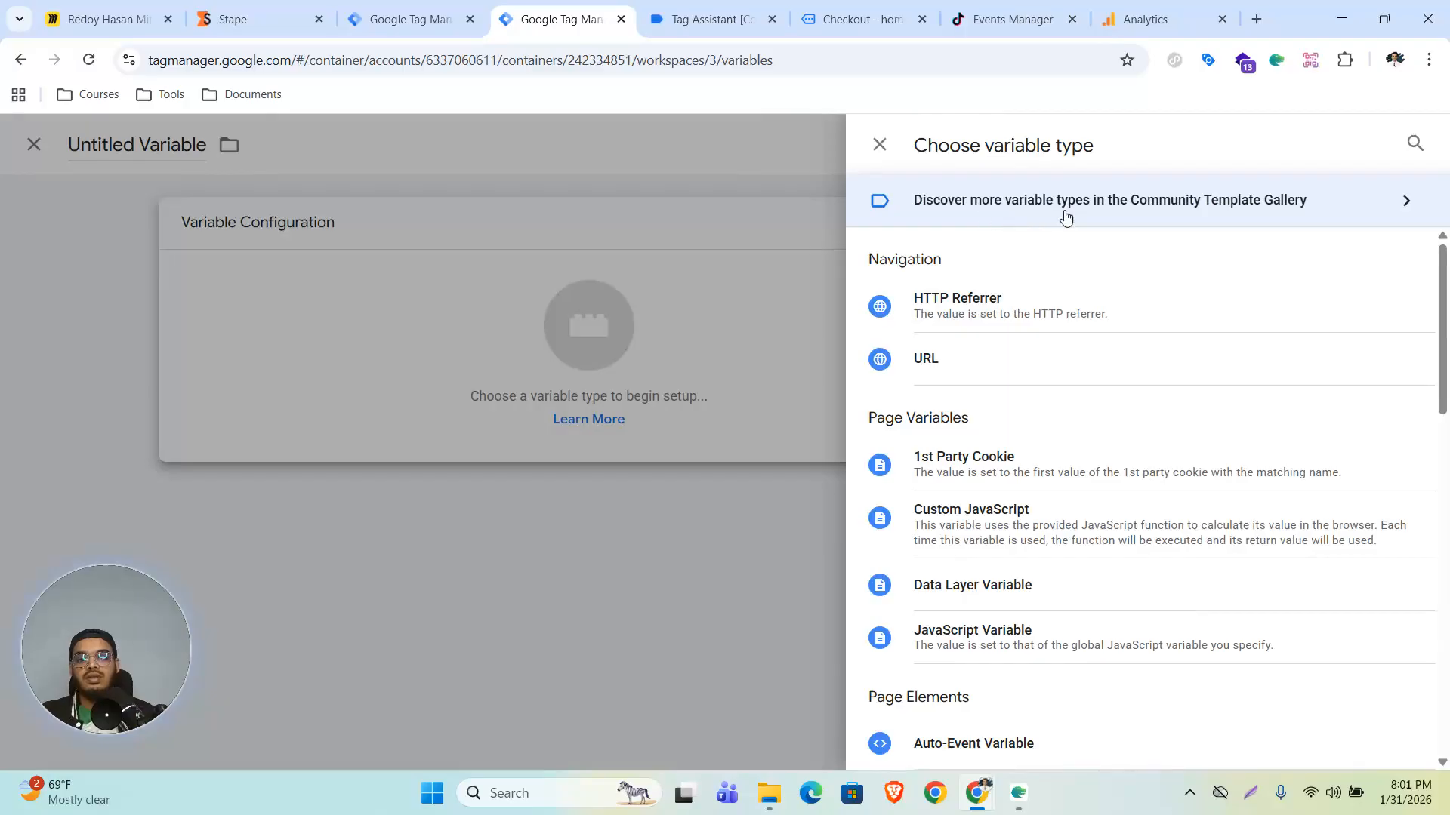
left_click(1028, 212)
left_click(1405, 145)
type("event id")
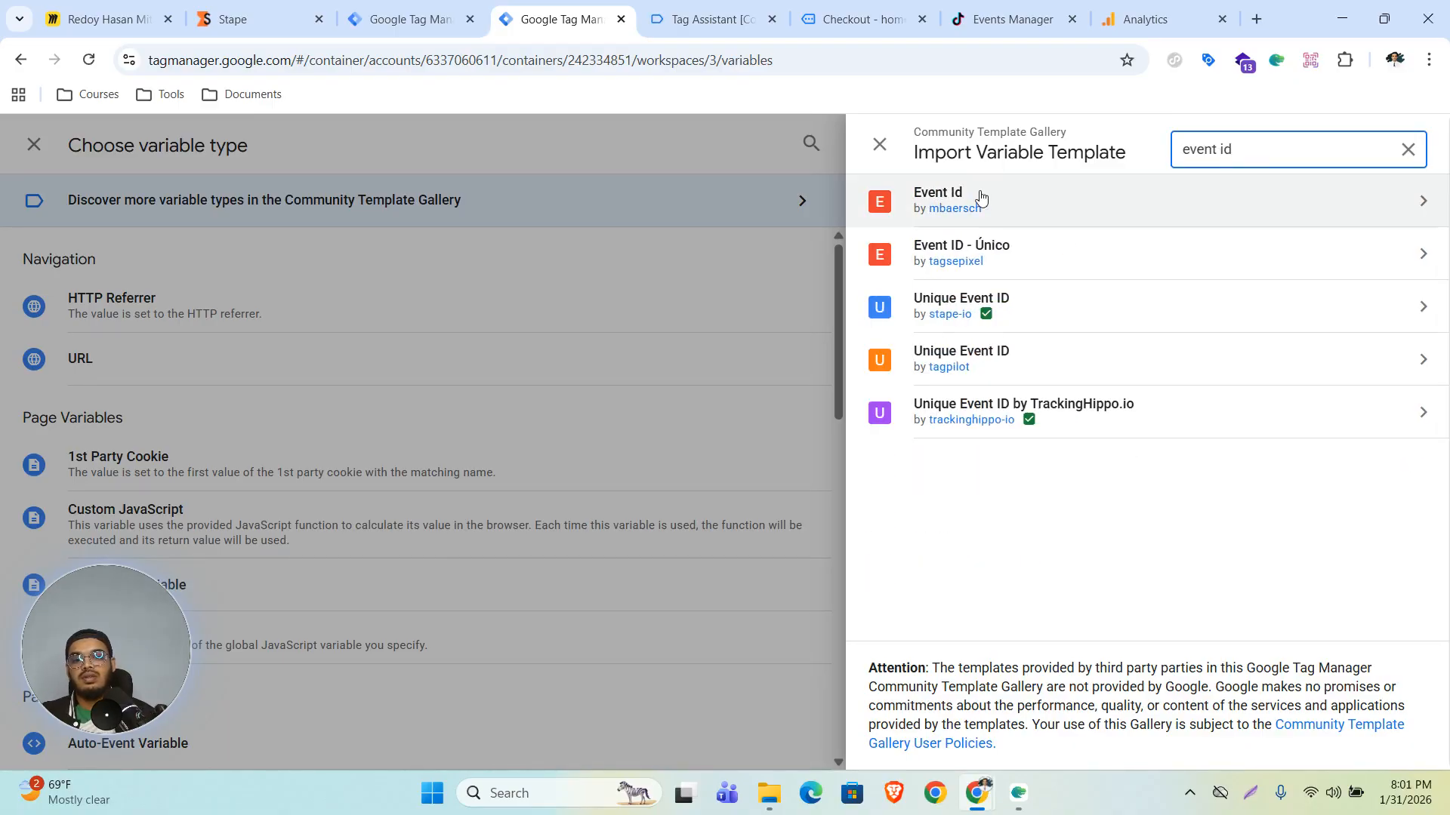
left_click(980, 199)
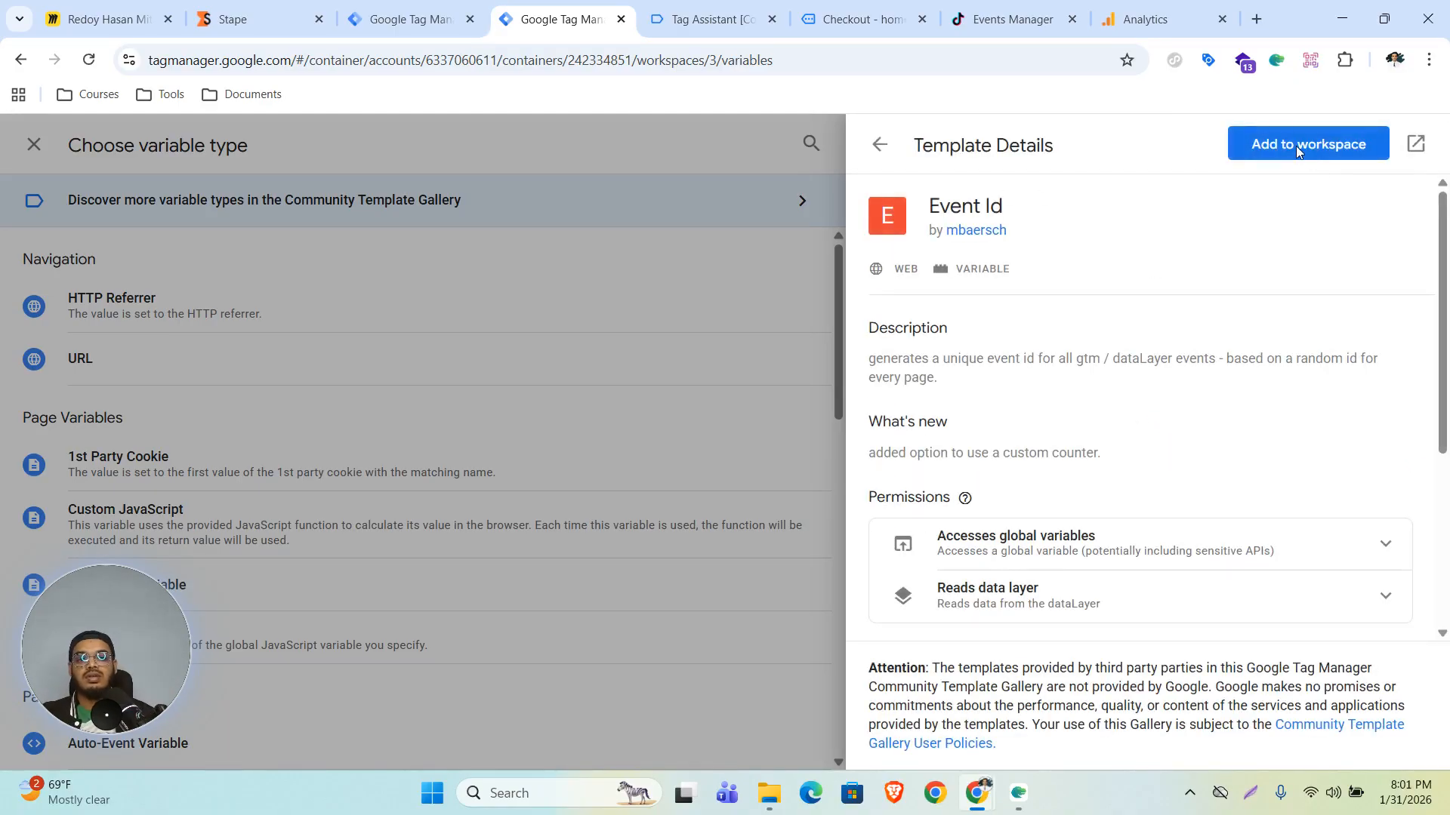
left_click(1293, 145)
left_click(997, 490)
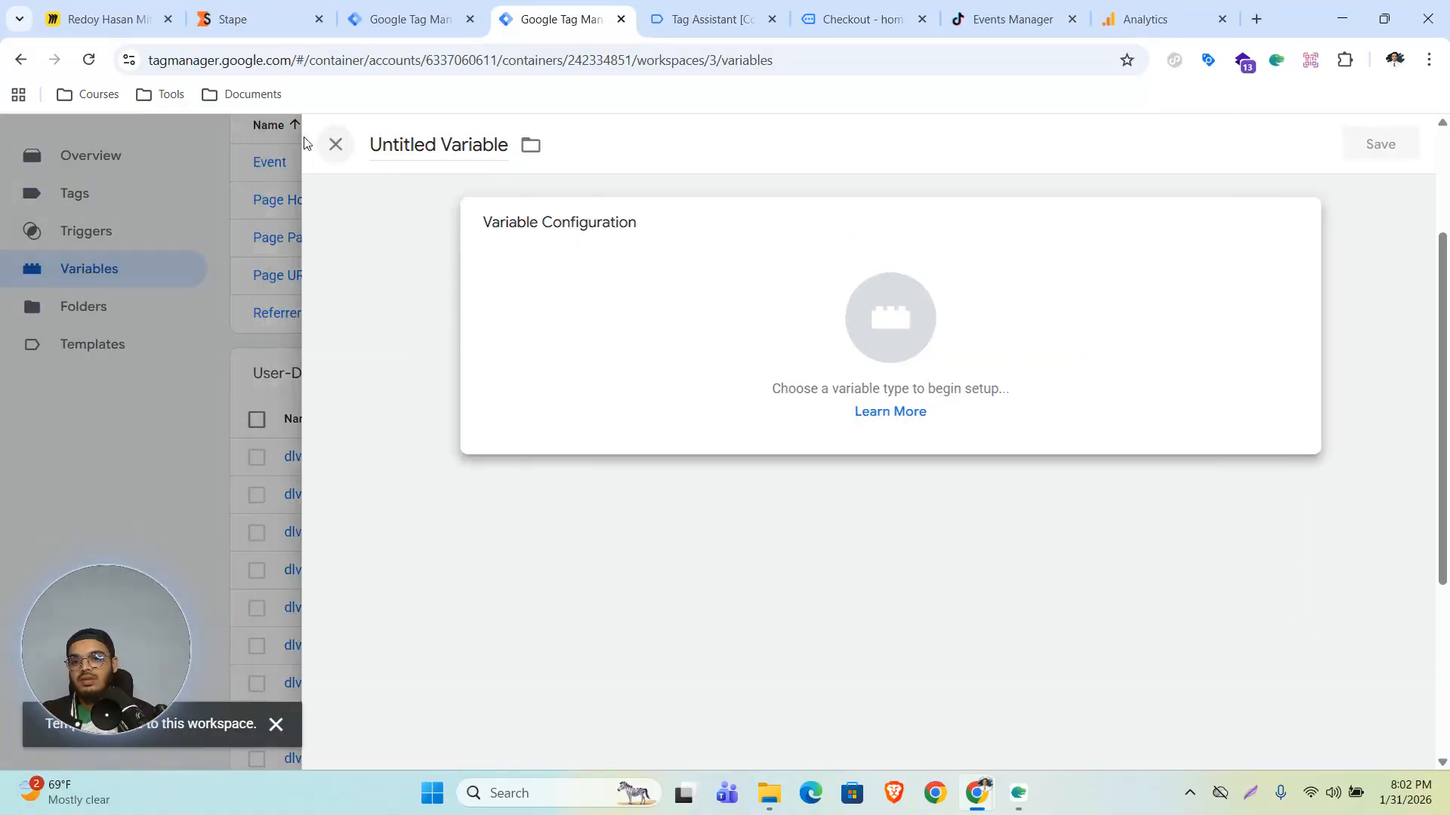
- Create a new user-defined variable of the Event Id template type and save it named Event Id
left_click(305, 144)
key("F5")
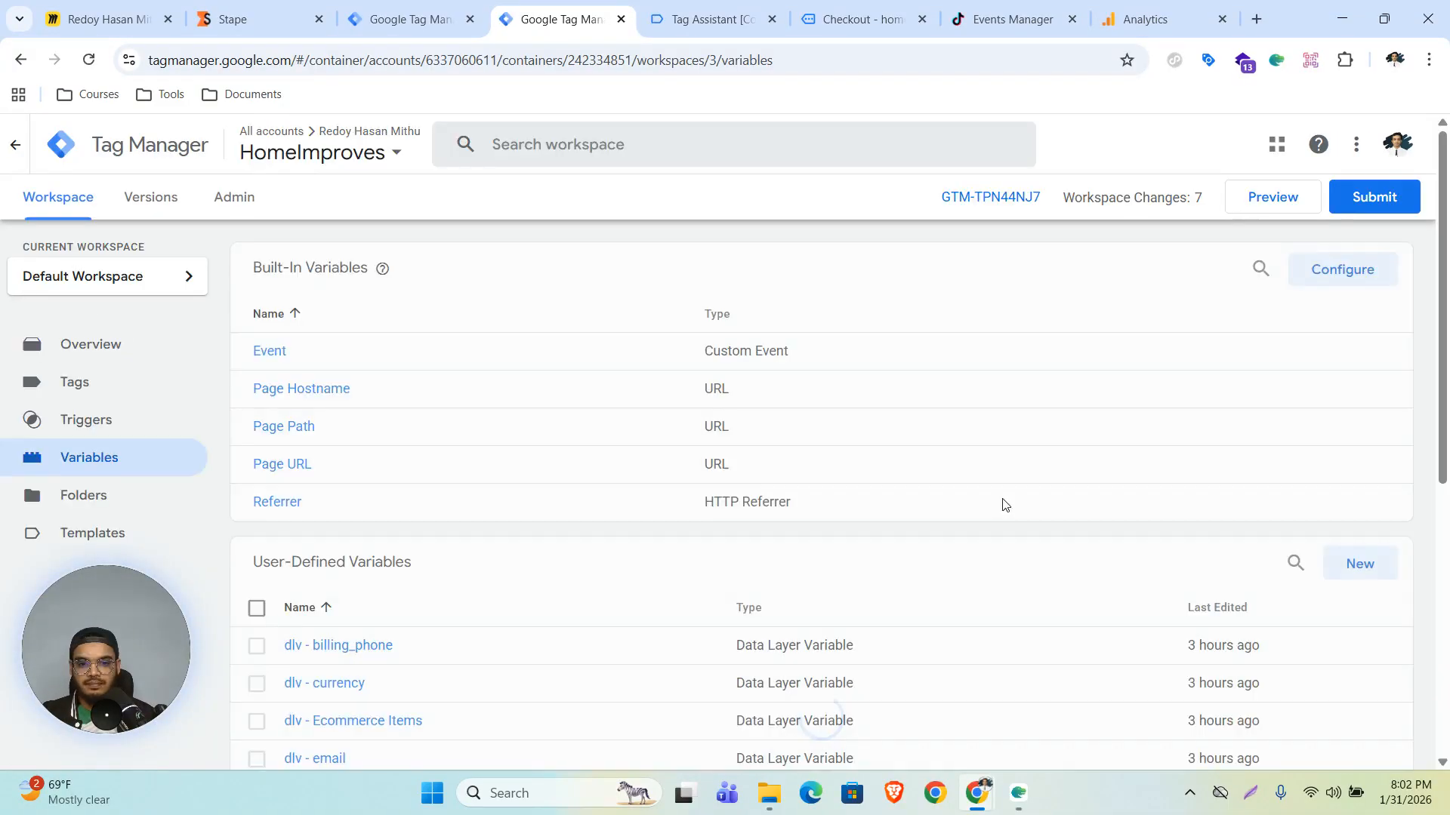
scroll(1000, 501, "down", 4)
left_click(1356, 287)
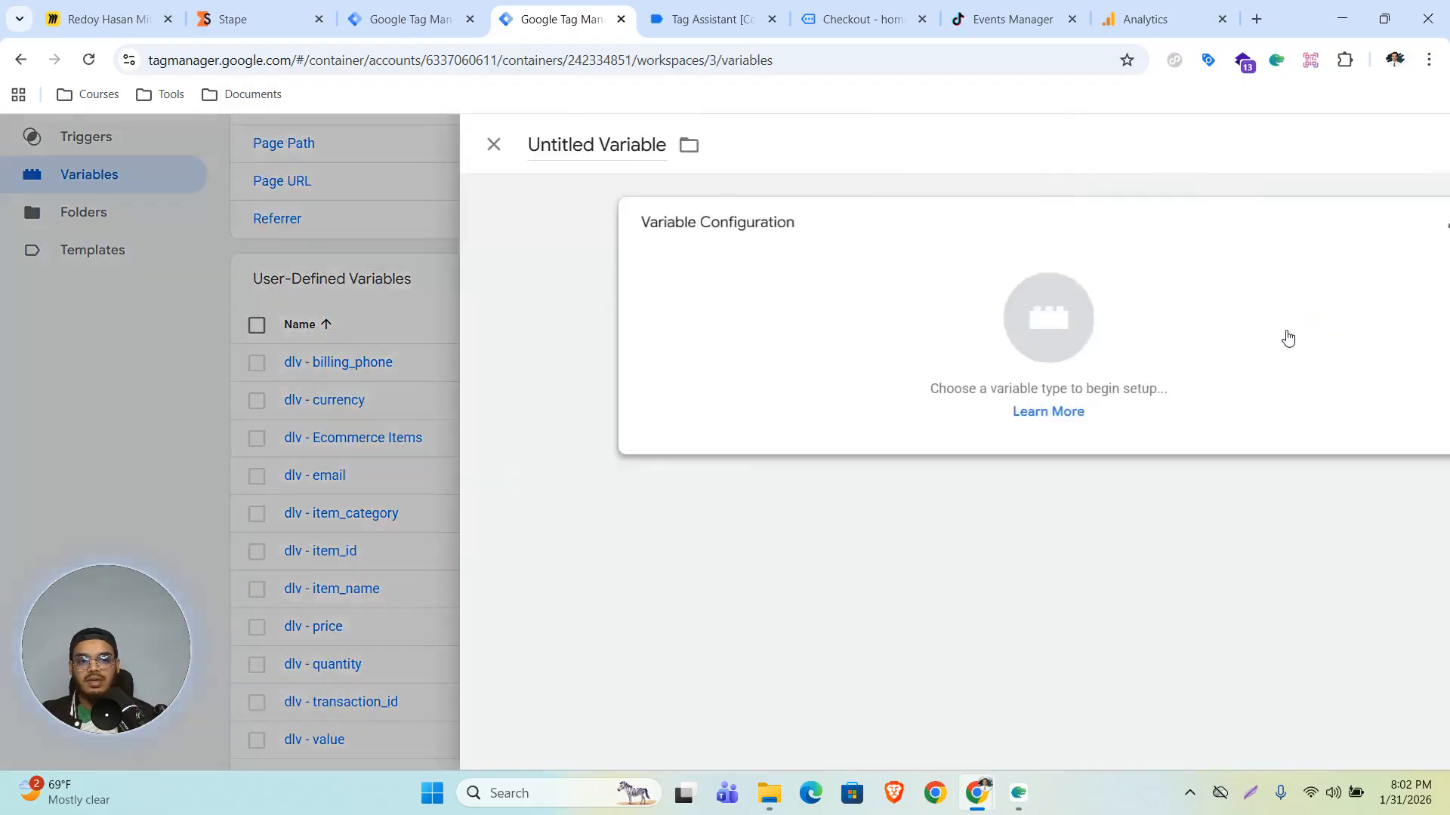
left_click(890, 325)
scroll(903, 443, "down", 5)
scroll(997, 449, "down", 6)
scroll(1039, 549, "down", 3)
scroll(991, 469, "down", 2)
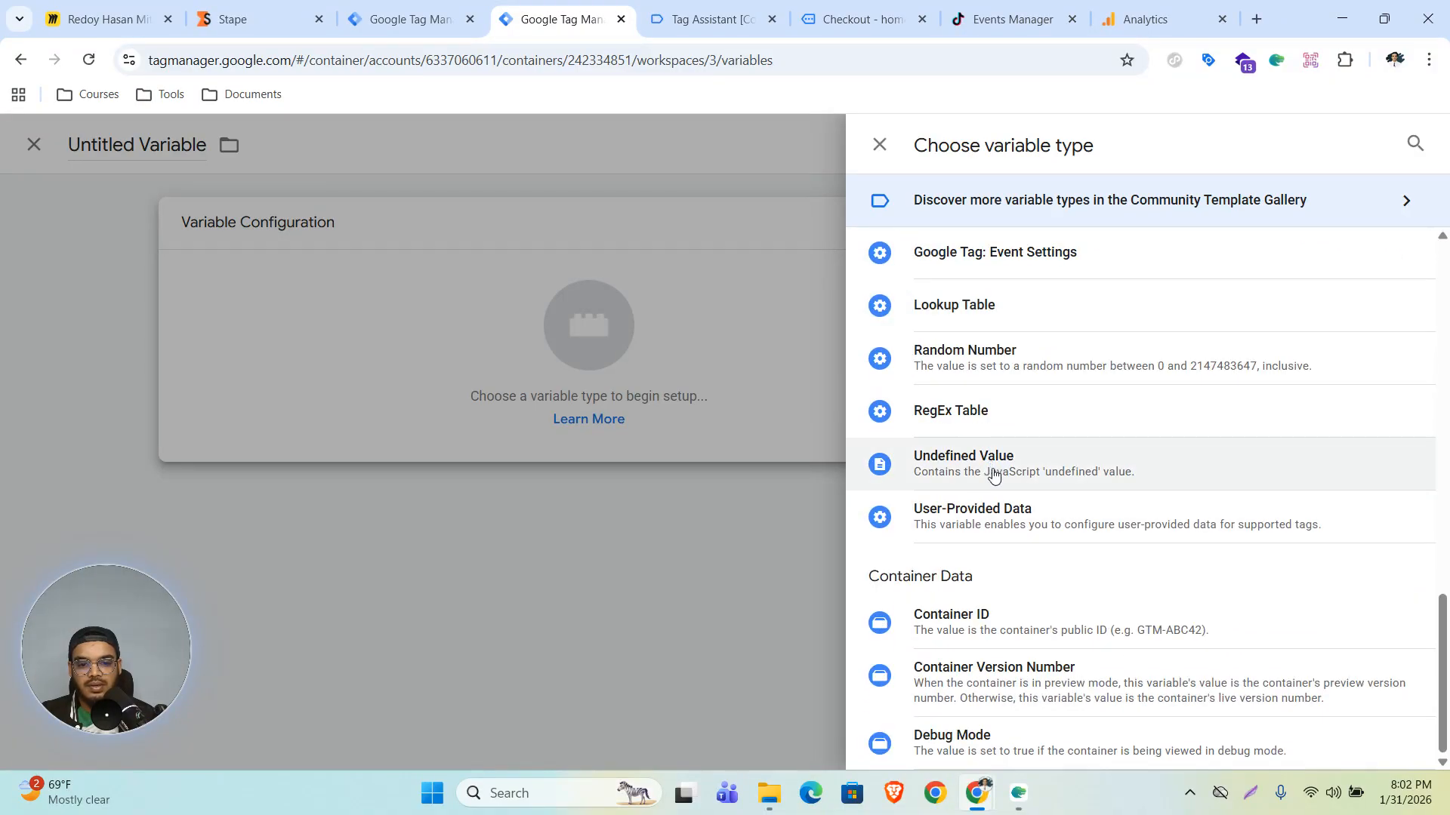
scroll(994, 474, "up", 10)
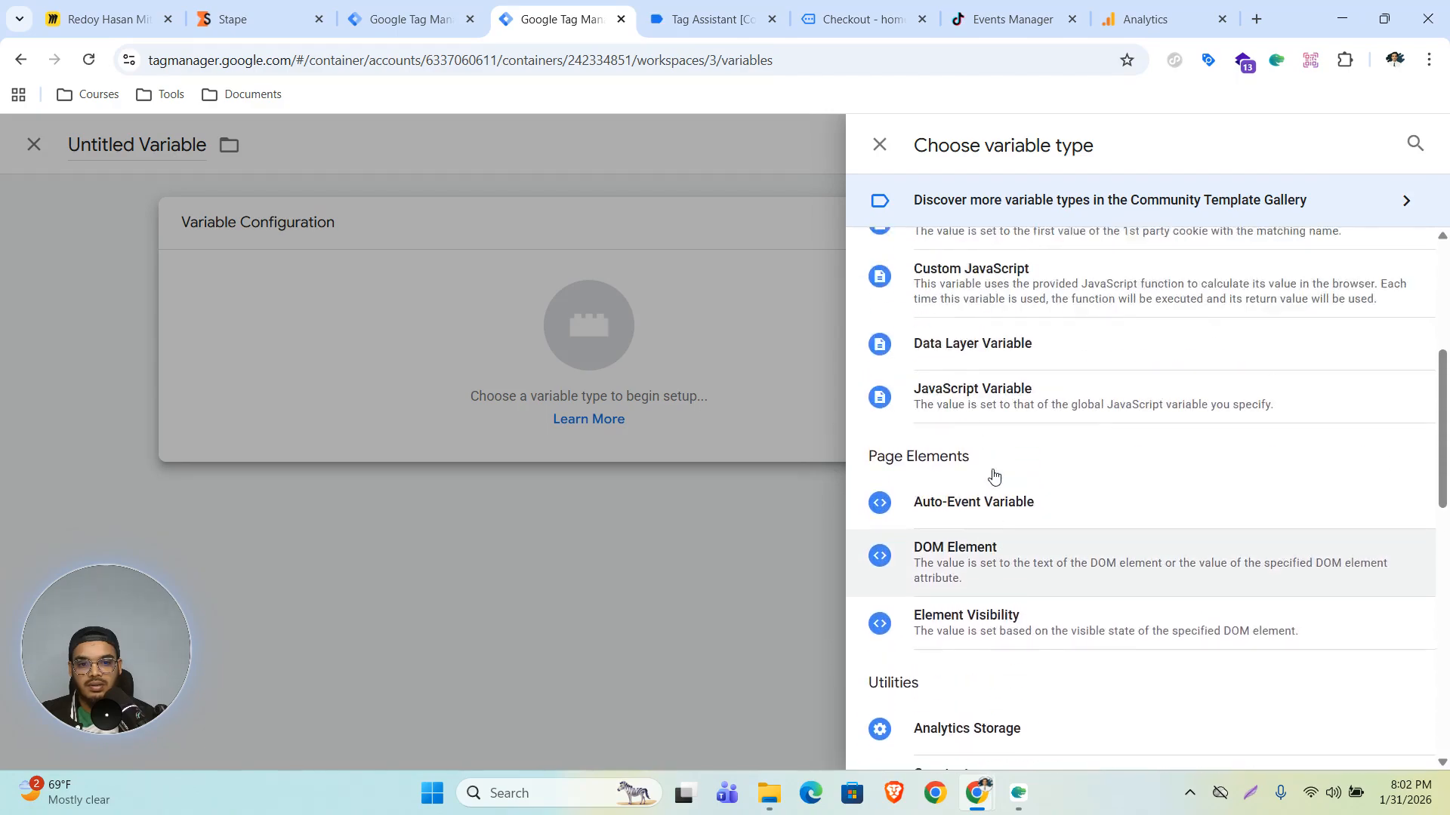
scroll(994, 474, "up", 5)
left_click(1415, 144)
type("eve")
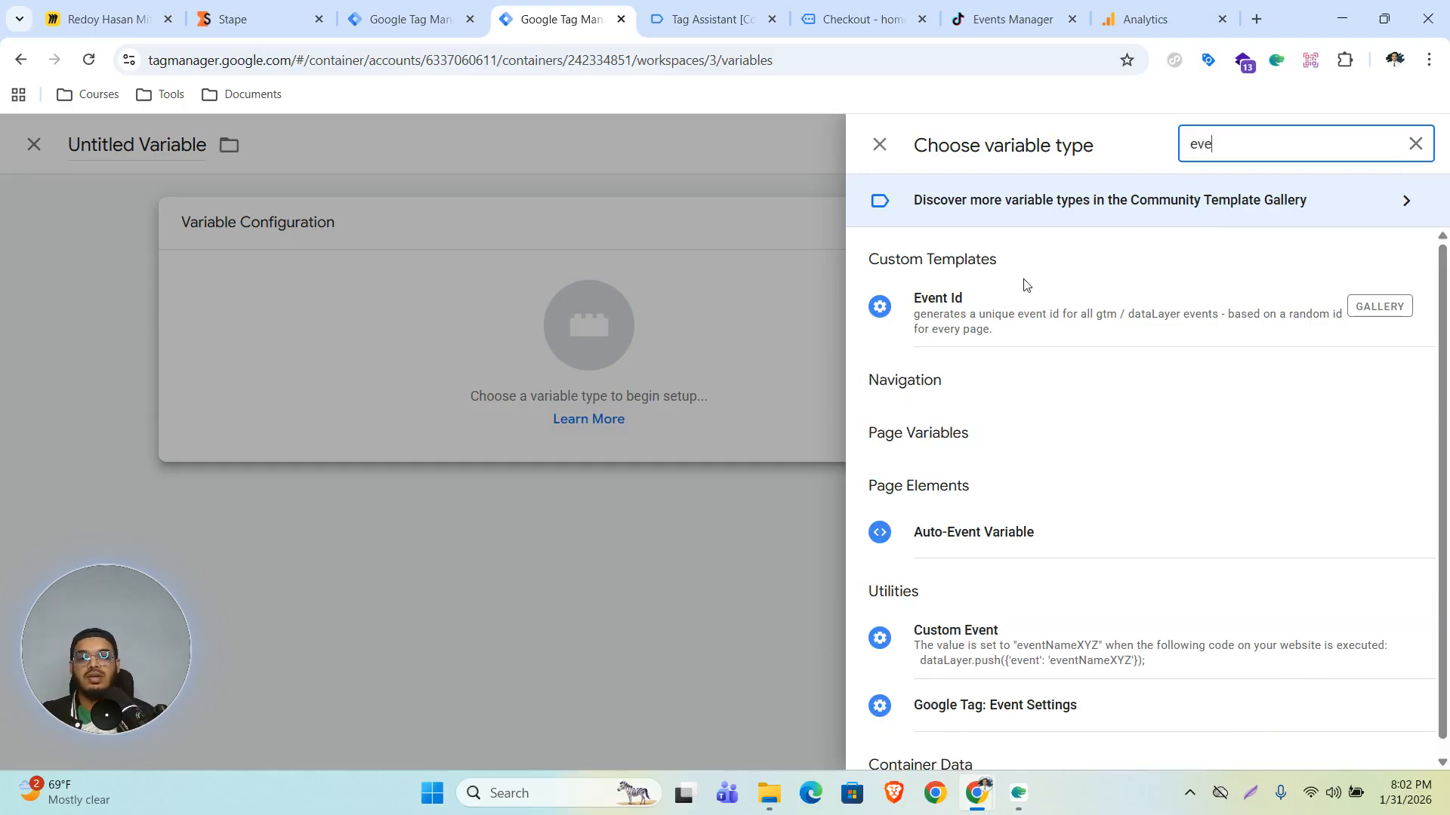
left_click(996, 314)
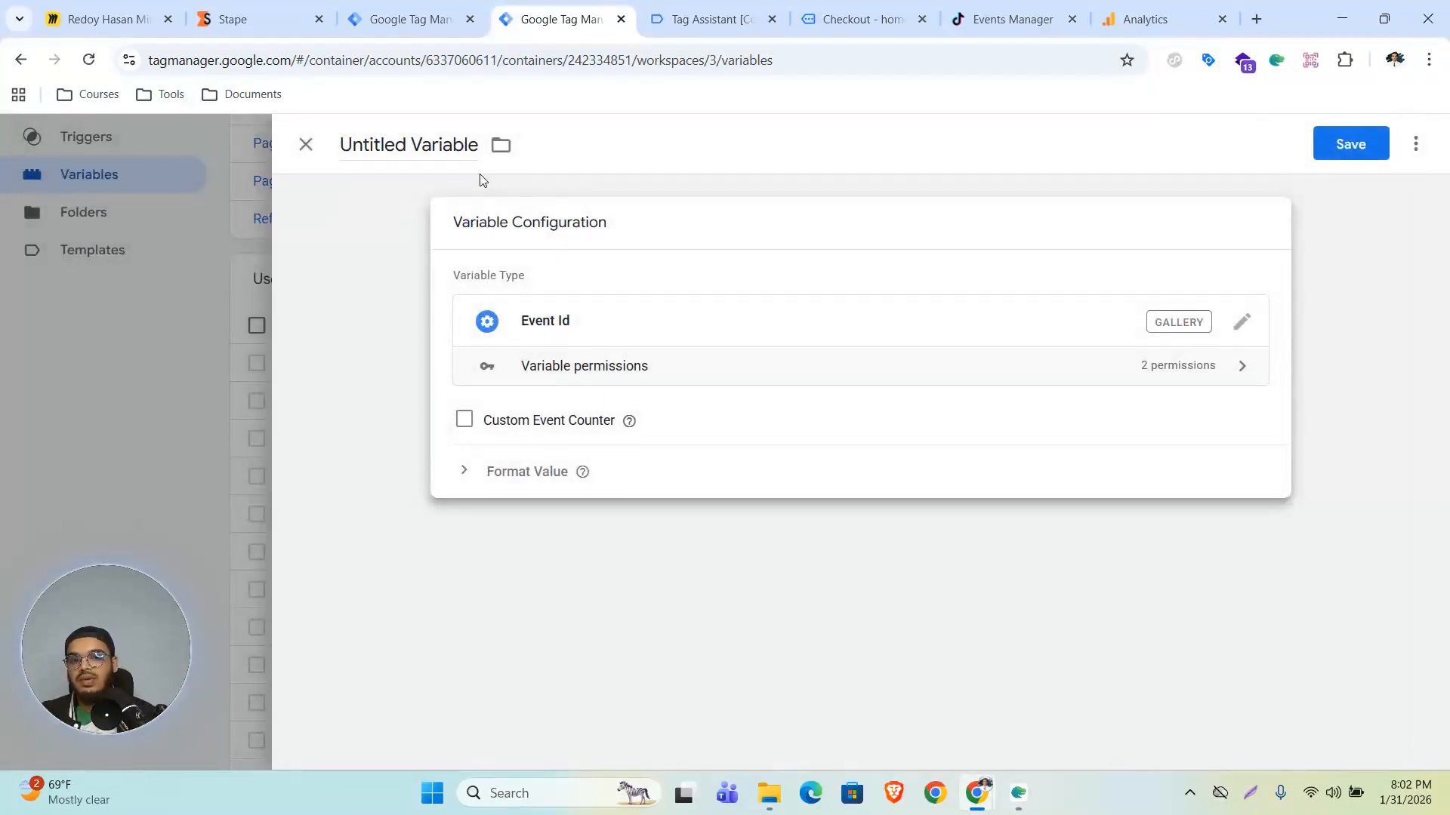
left_click(1350, 144)
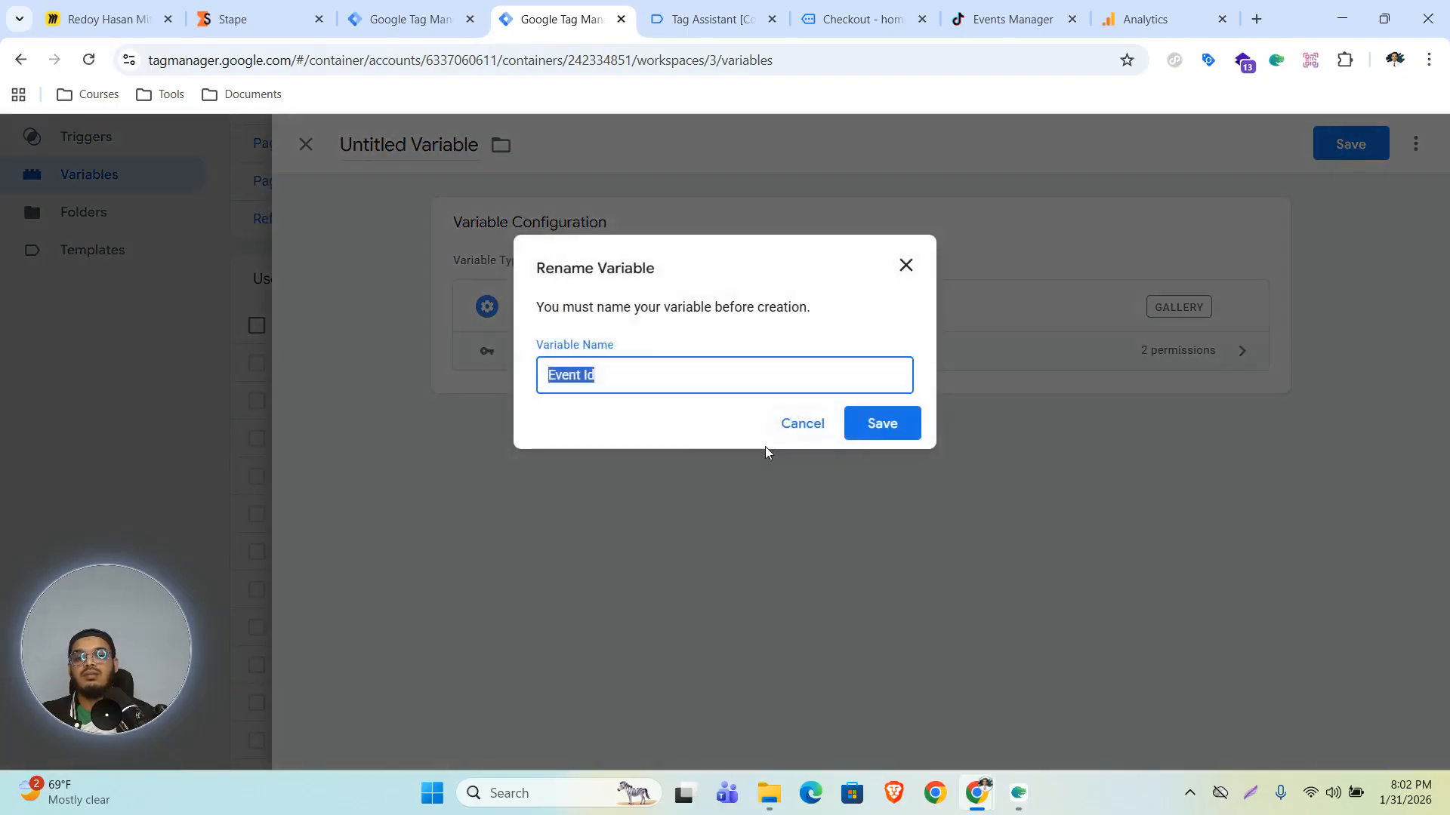
left_click(882, 425)
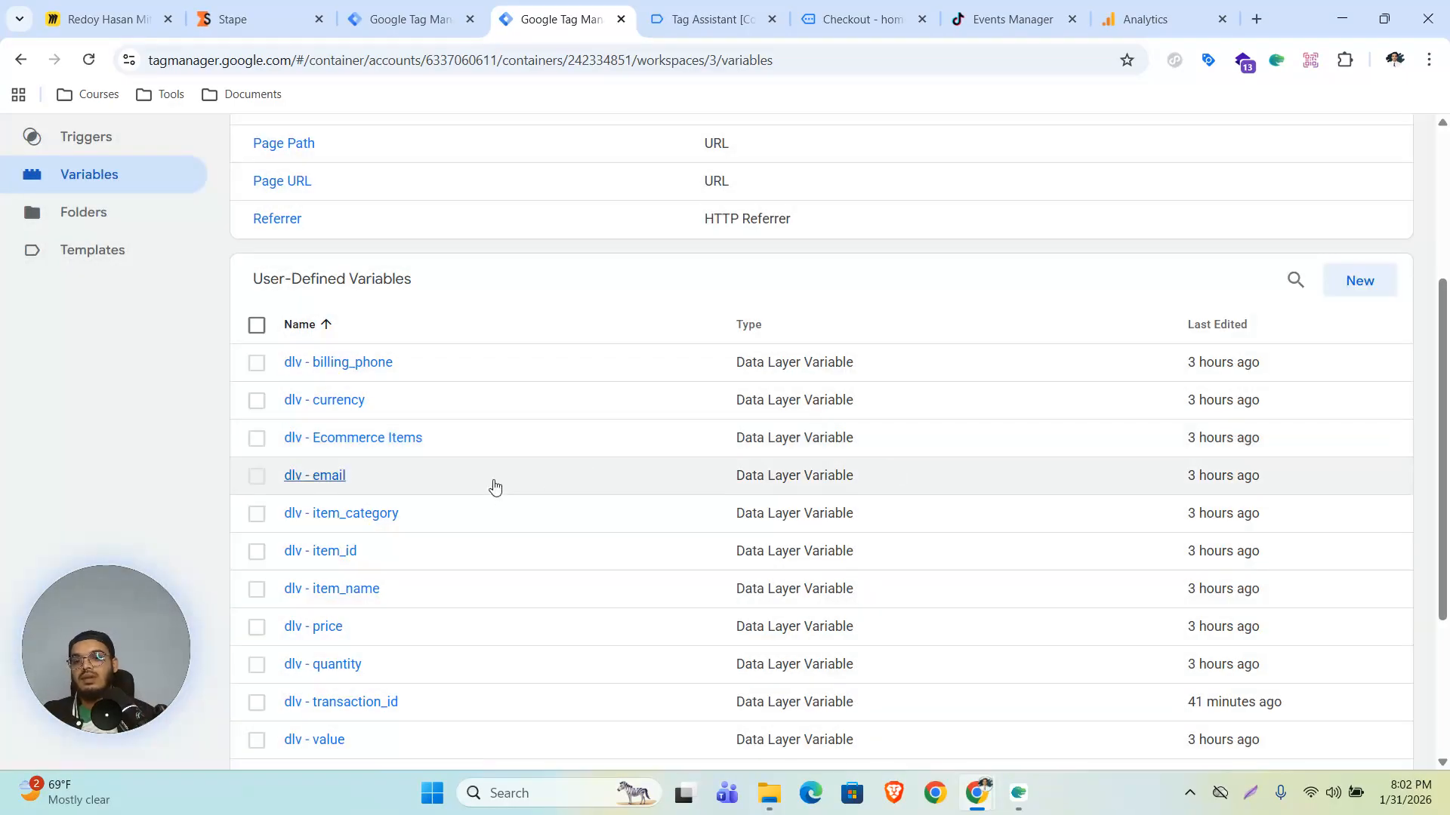
- Add an event_id configuration parameter set to {{Event Id}} to the Google Tag and save the tag
scroll(143, 321, "up", 3)
left_click(102, 291)
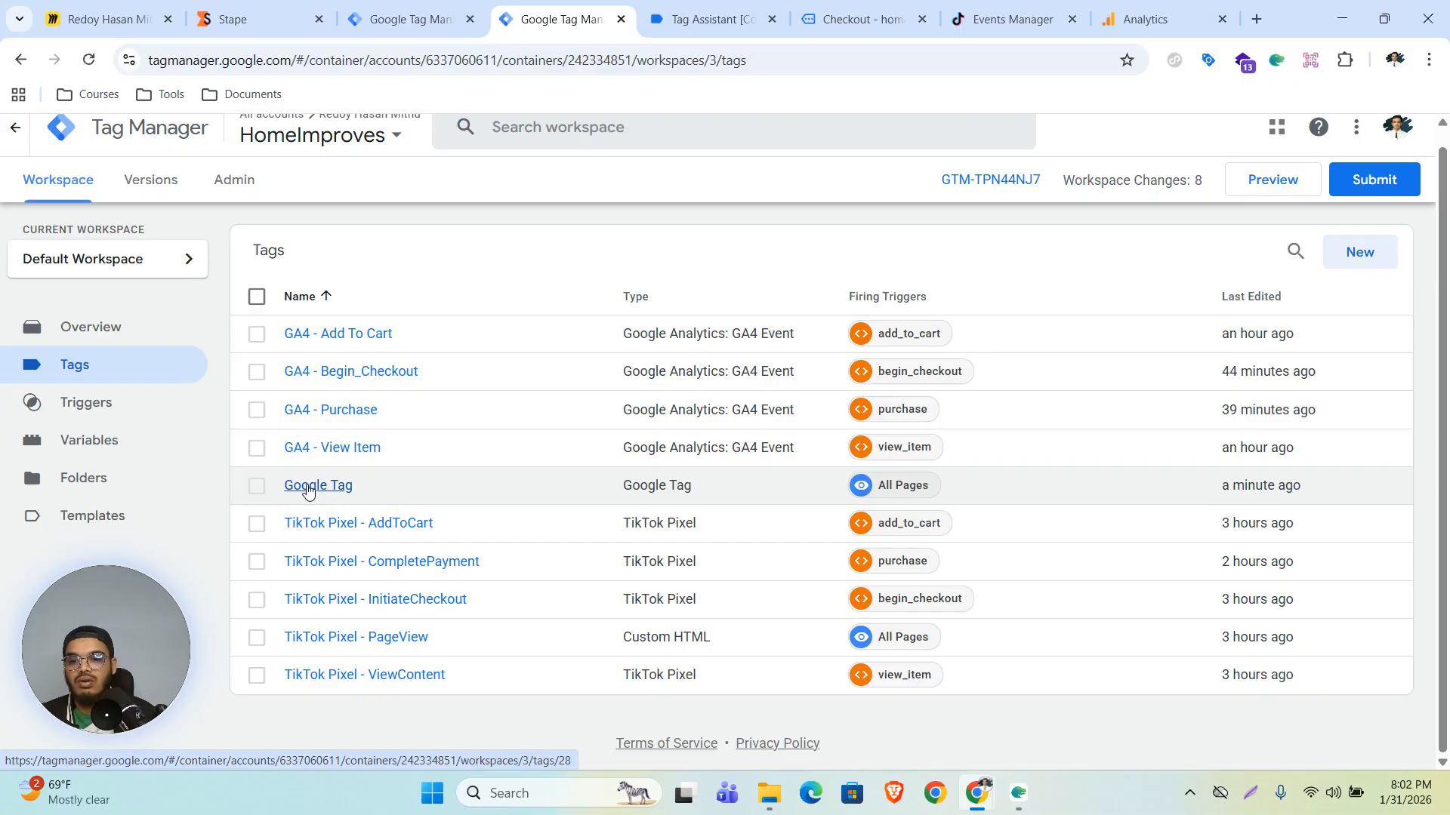
left_click(308, 490)
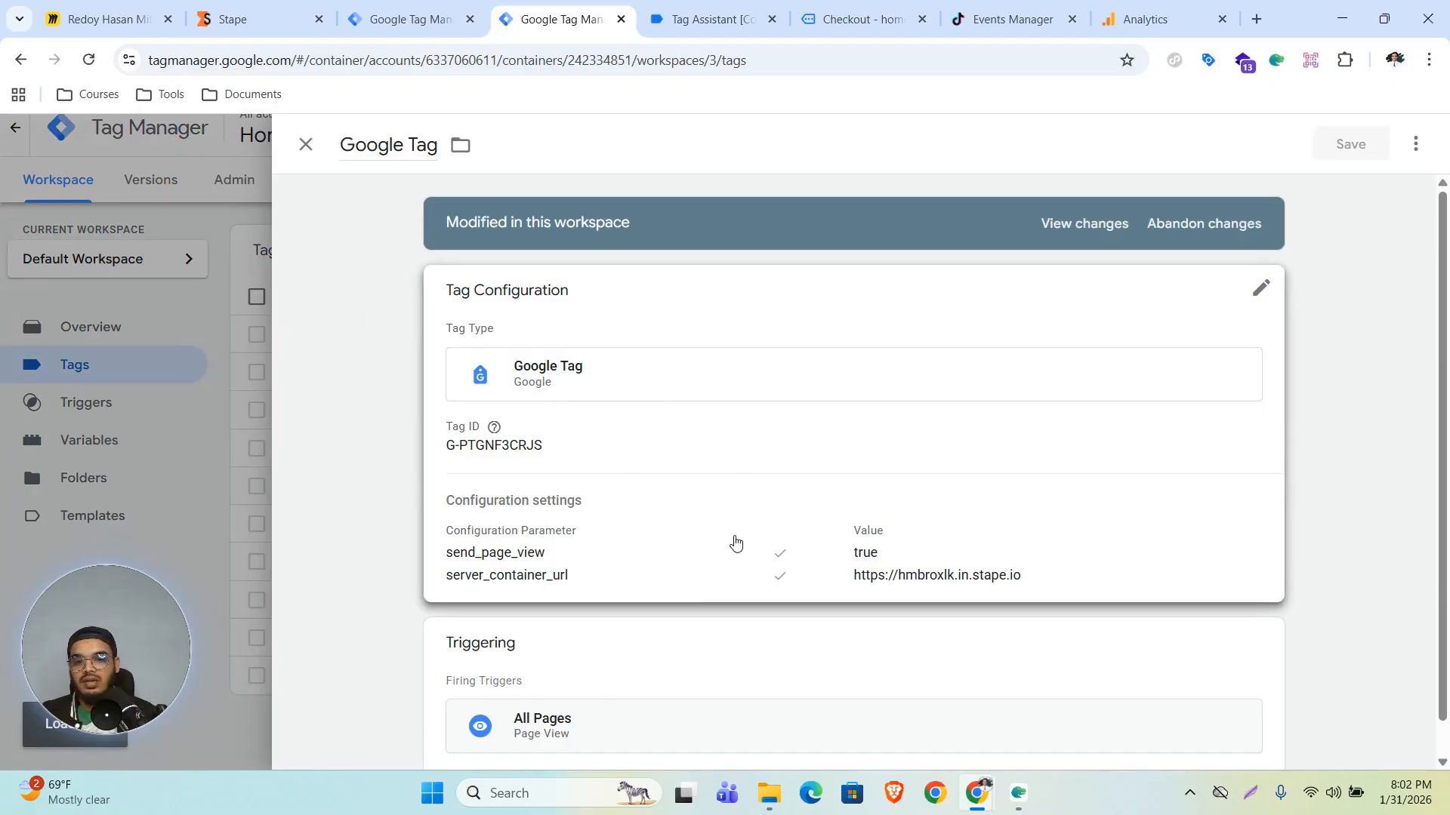
left_click(734, 544)
left_click(582, 422)
left_click(589, 446)
type("e")
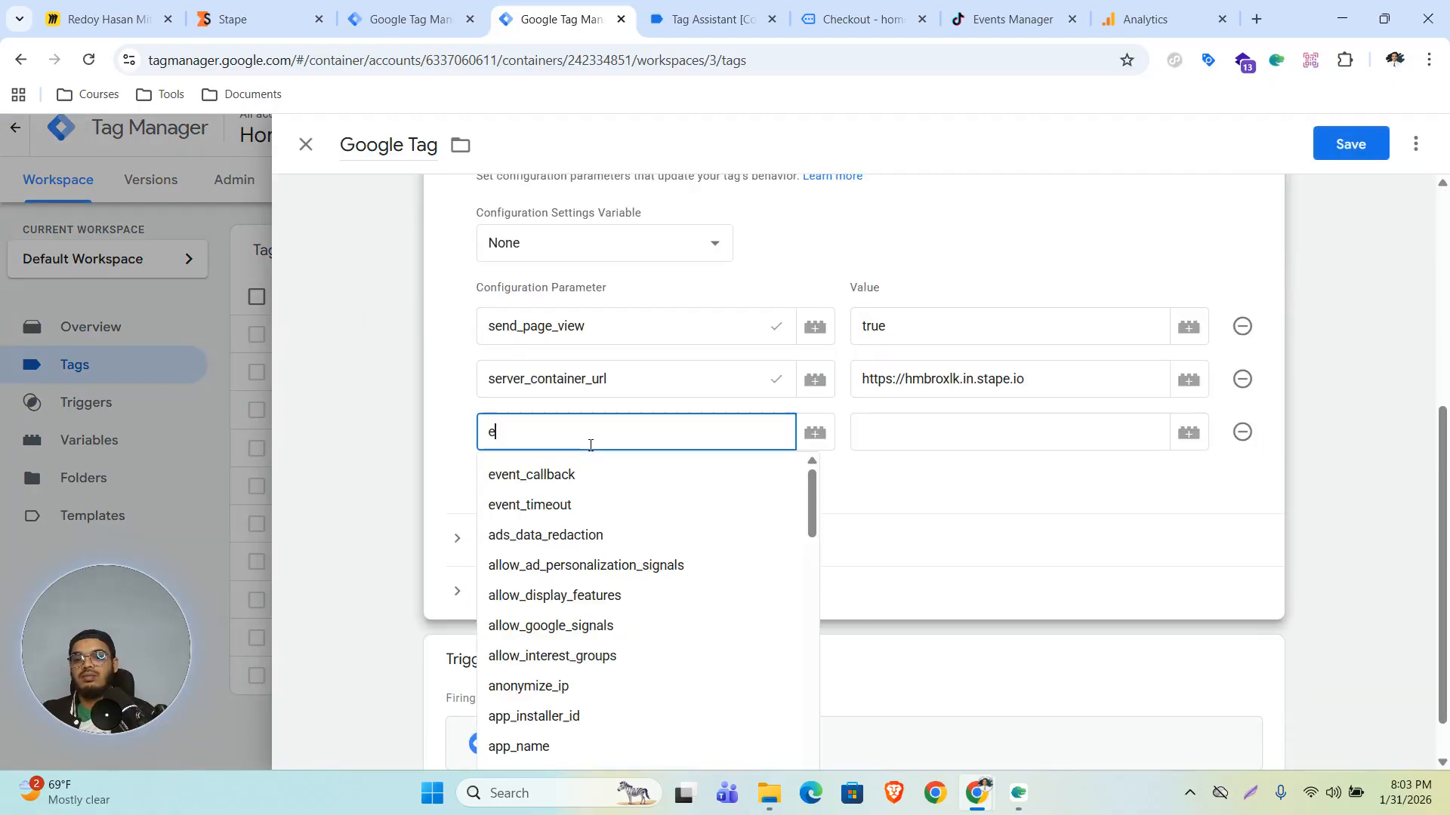
type("vent_")
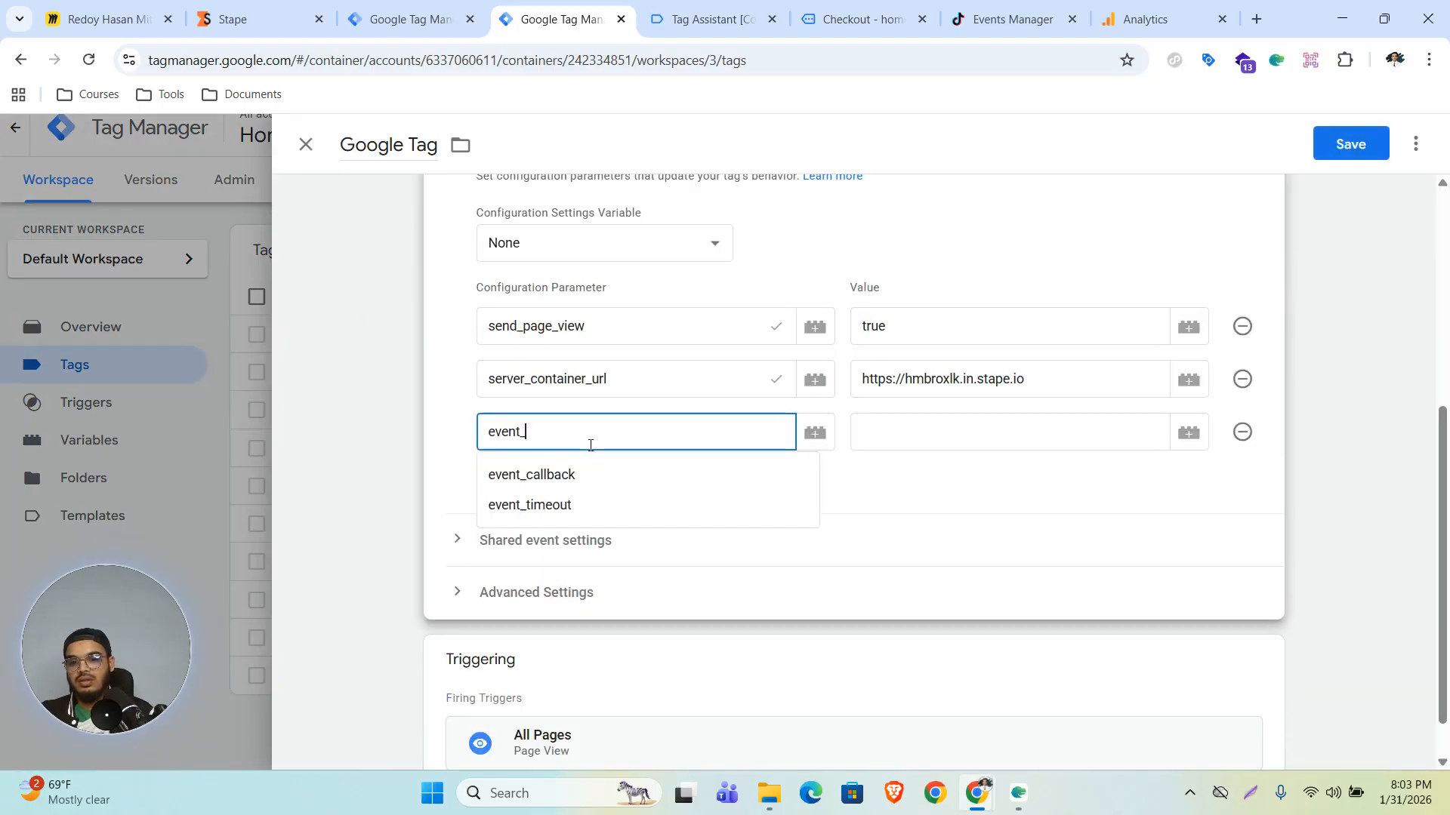
type("id")
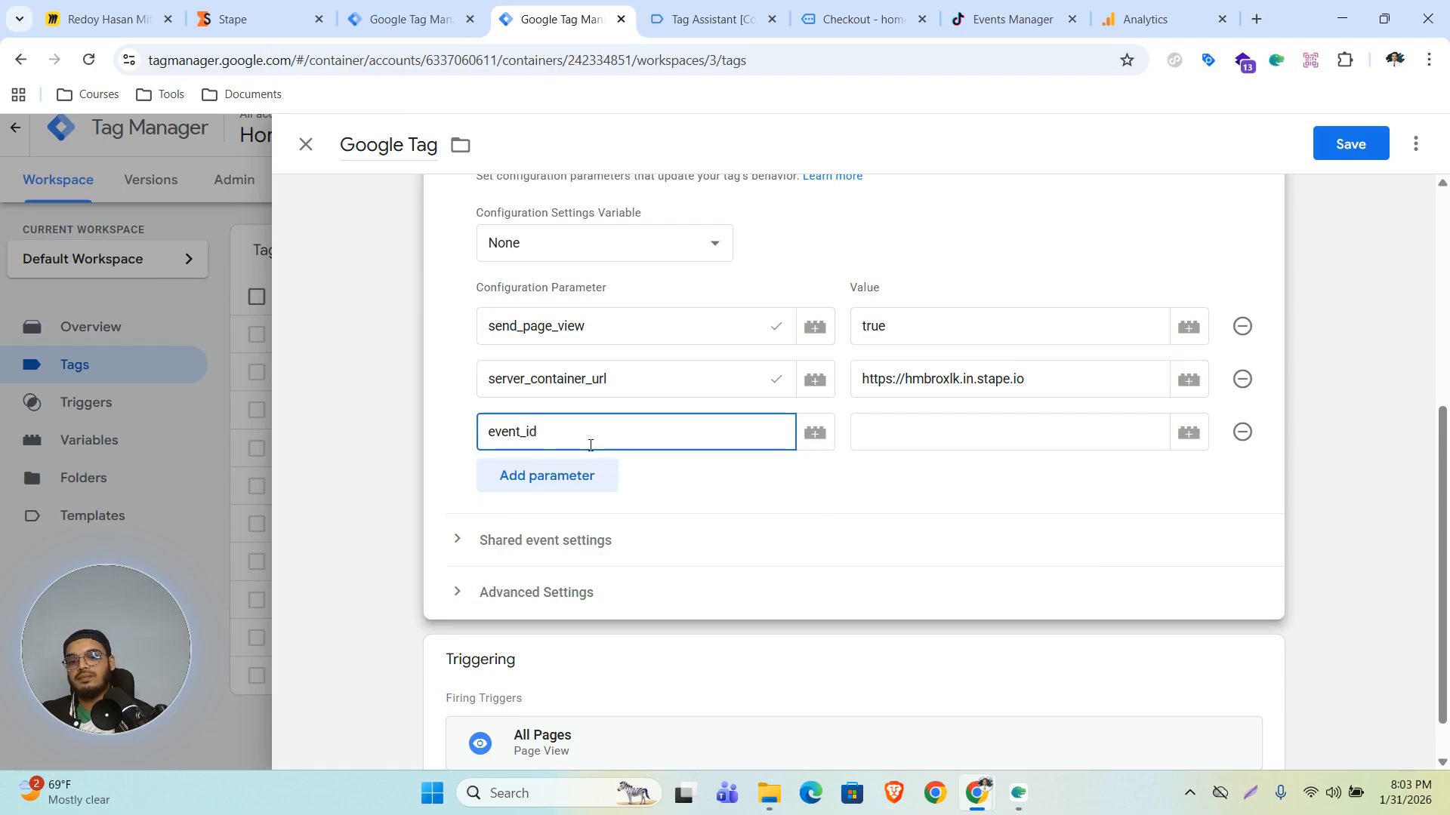
left_click(887, 428)
type("{{ev")
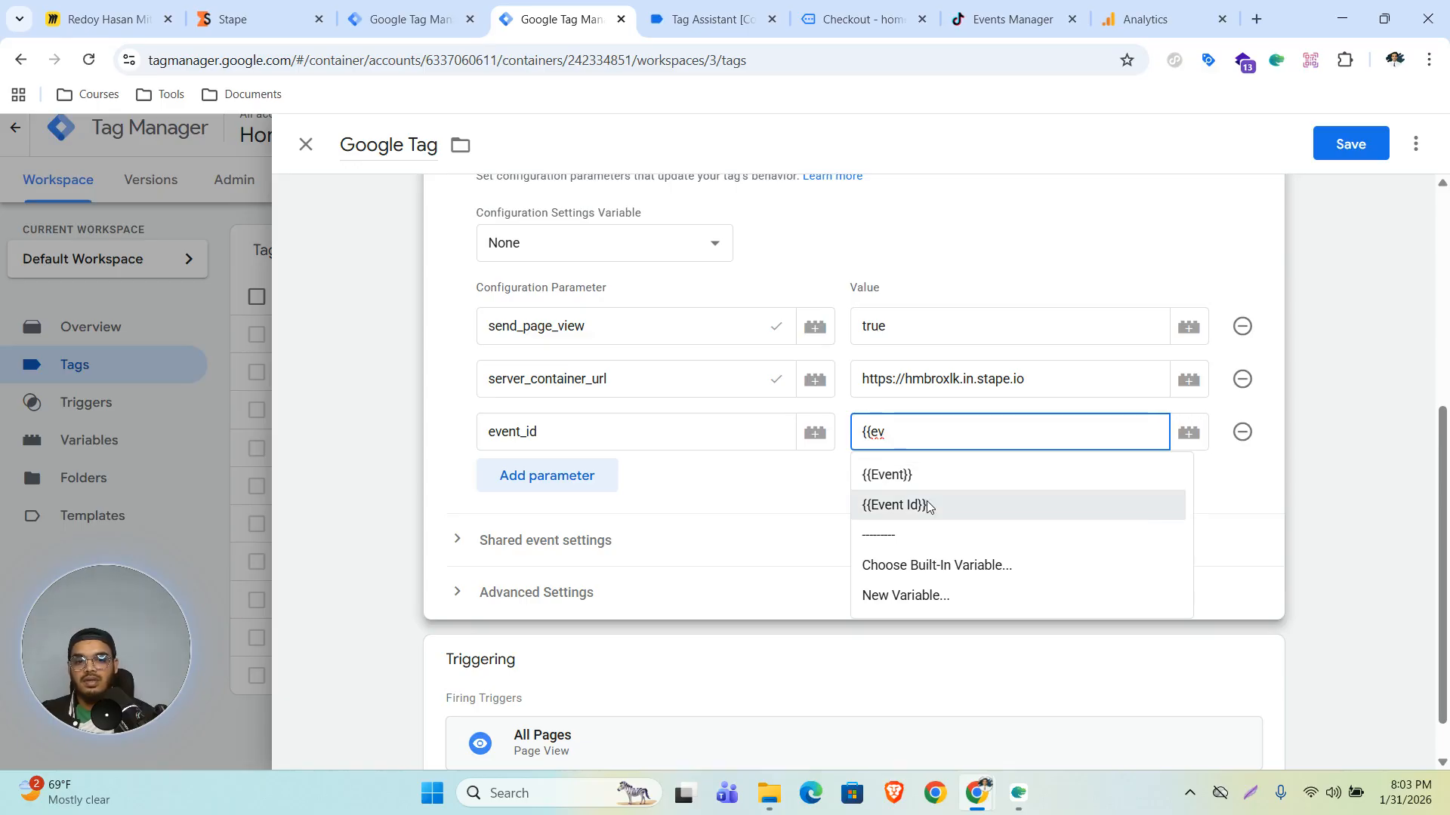
left_click(894, 504)
left_click(1350, 143)
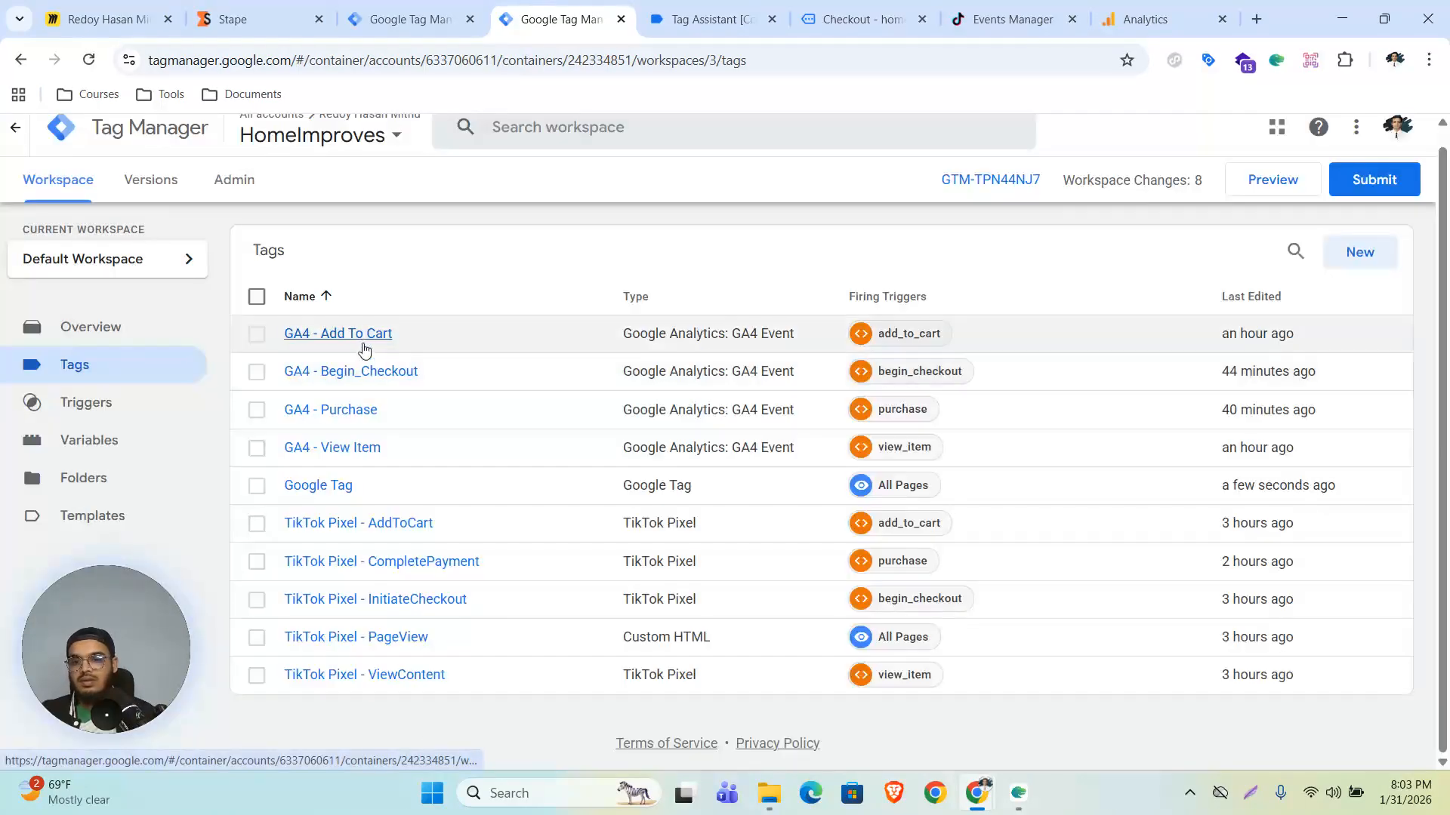
- Add an event_id event parameter with value {{Event Id}} to the GA4 - Add To Cart tag and save it
left_click(373, 331)
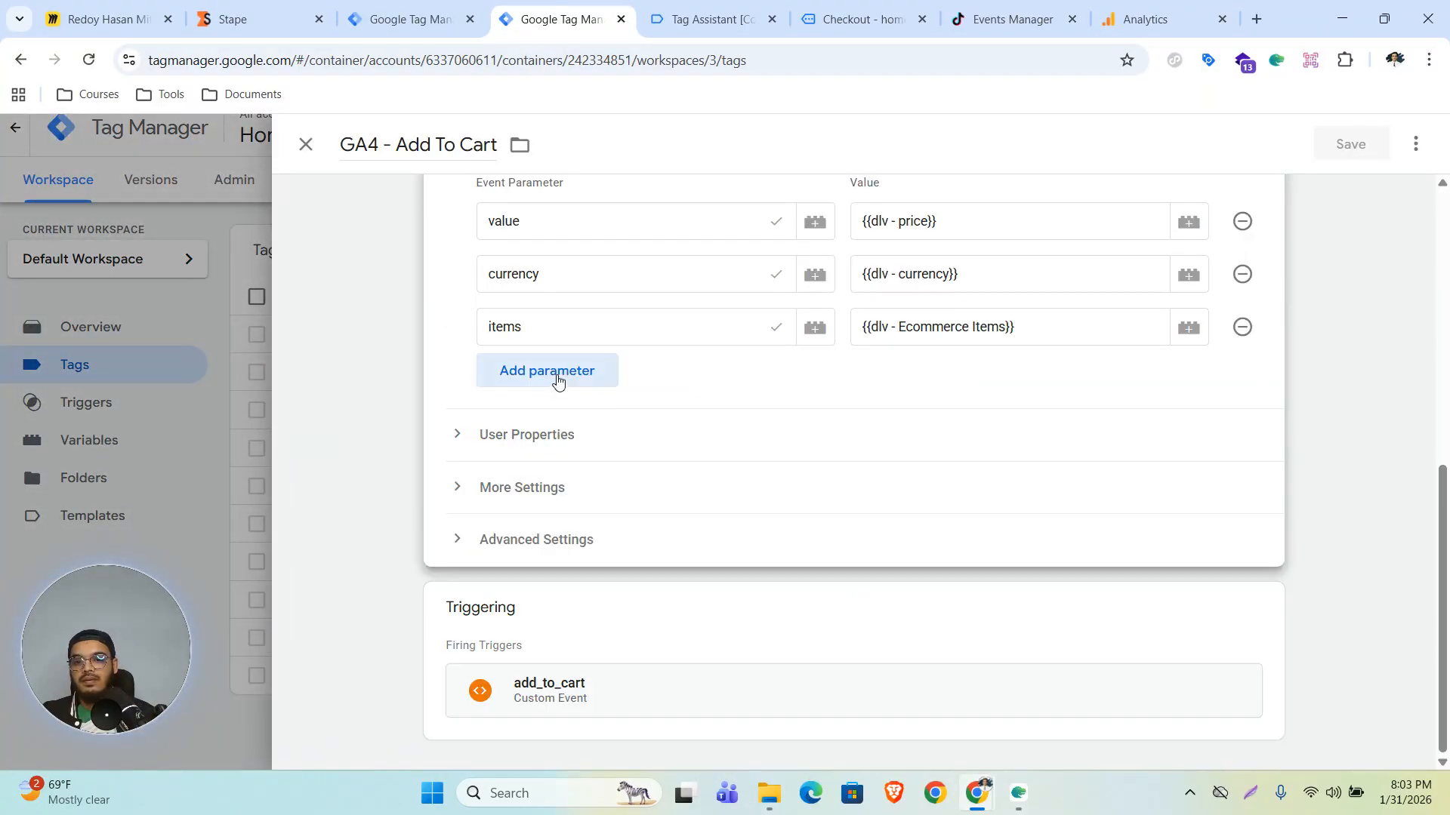
left_click(551, 373)
left_click(582, 382)
type("eve")
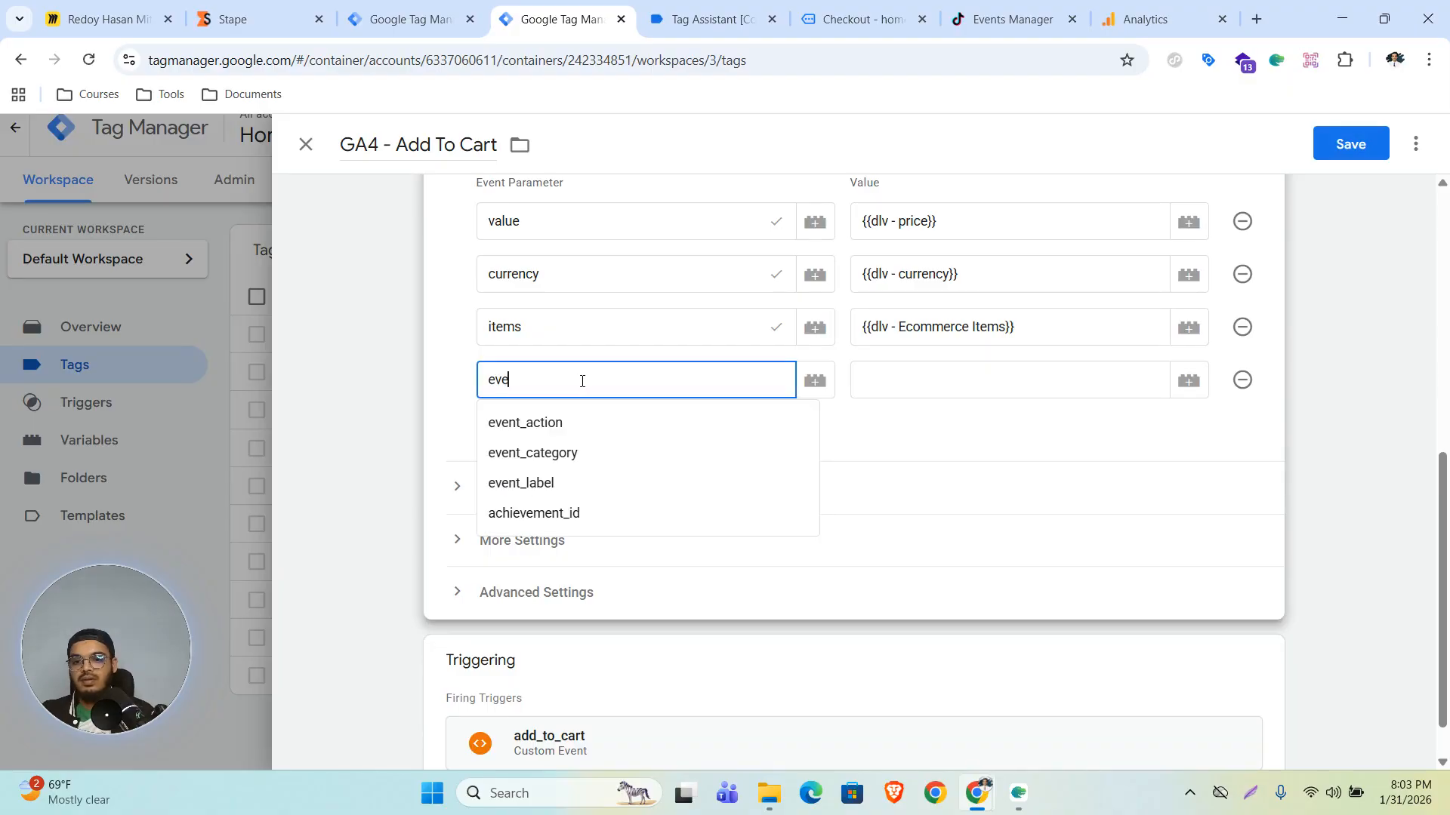
type("nt_id")
left_click(934, 382)
type("{{even")
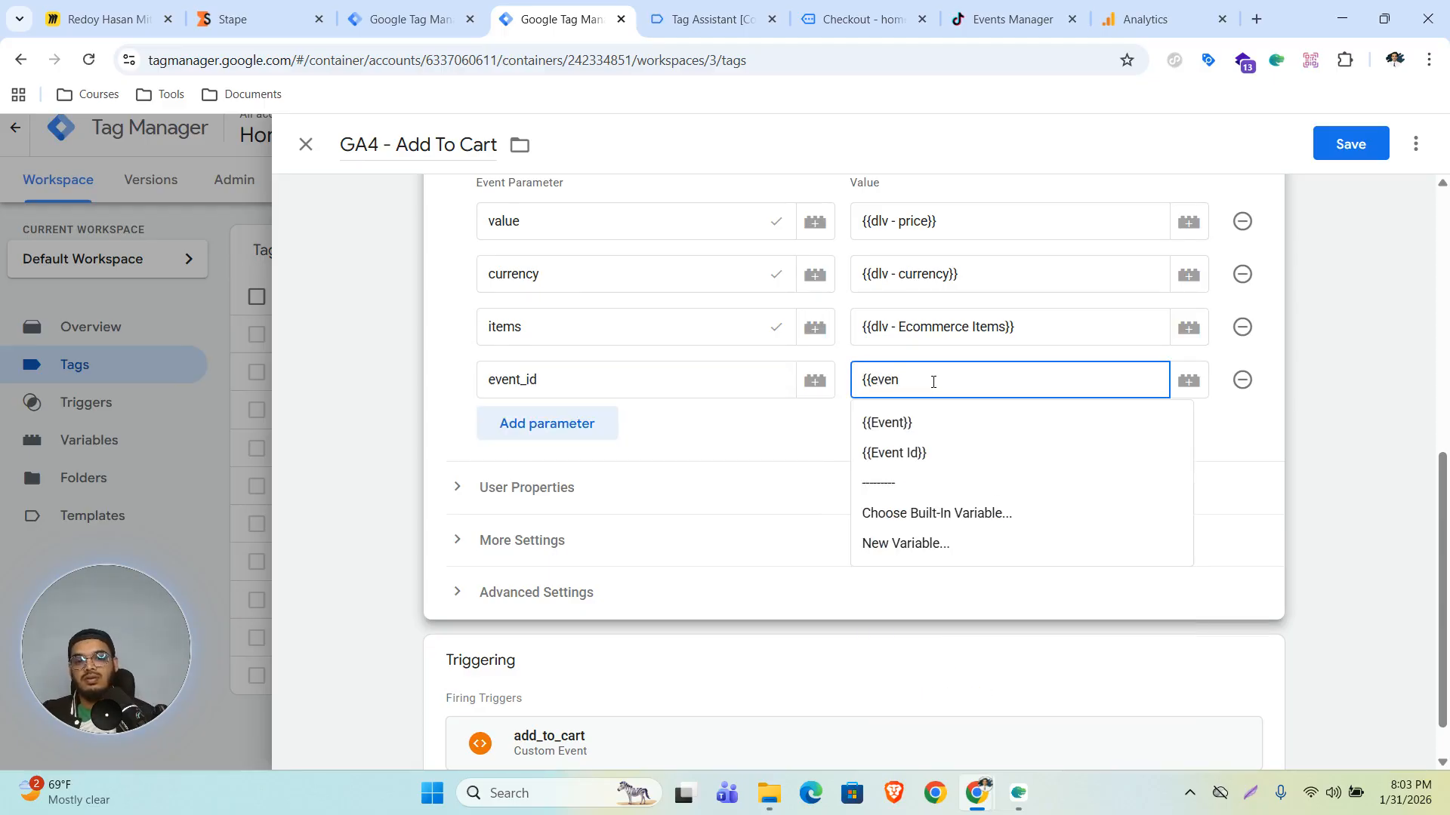
left_click(937, 453)
left_click(1351, 143)
- Add an event_id event parameter with value {{Event Id}} to the GA4 - Begin_Checkout tag and save it
left_click(327, 373)
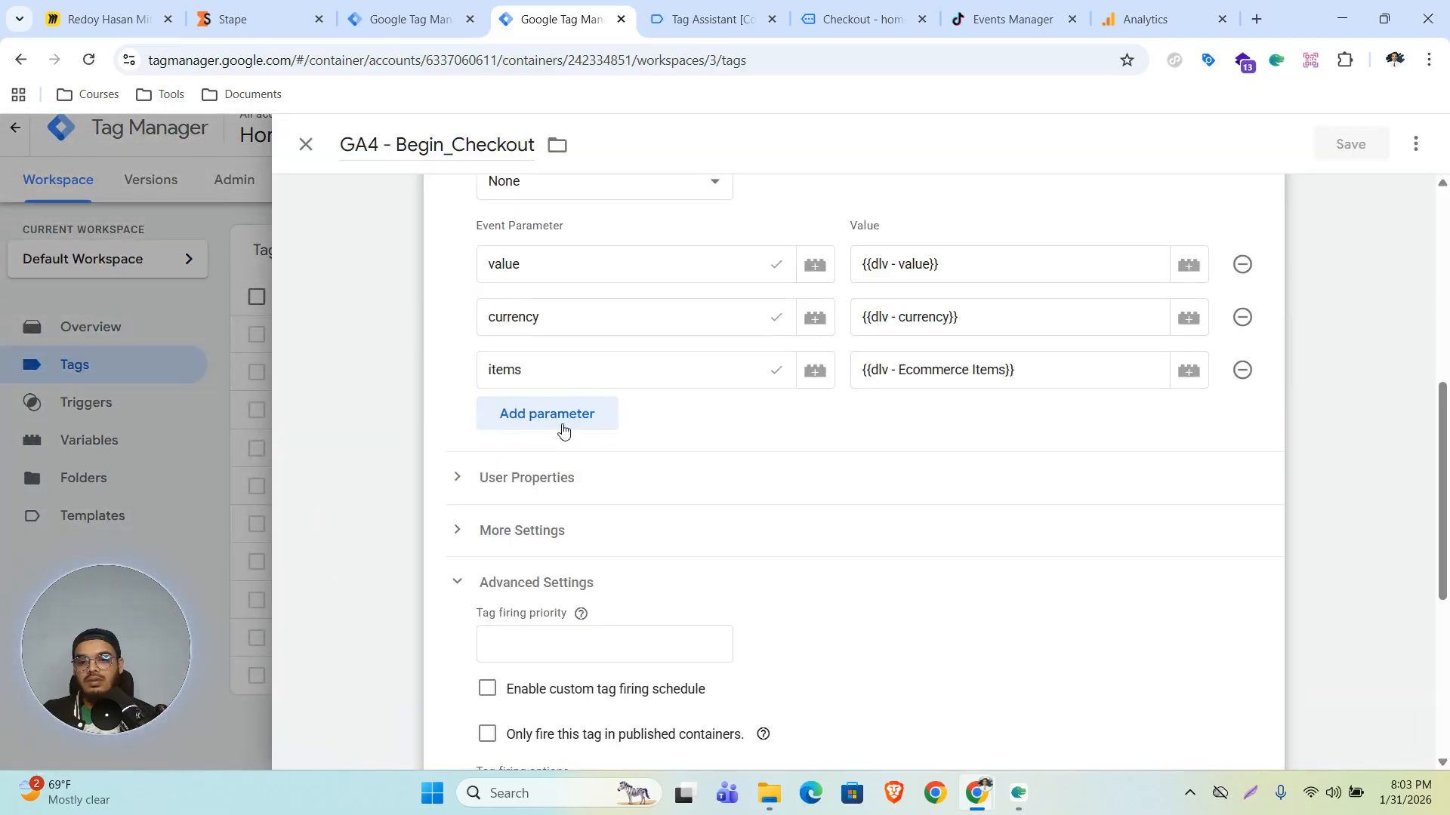
left_click(560, 421)
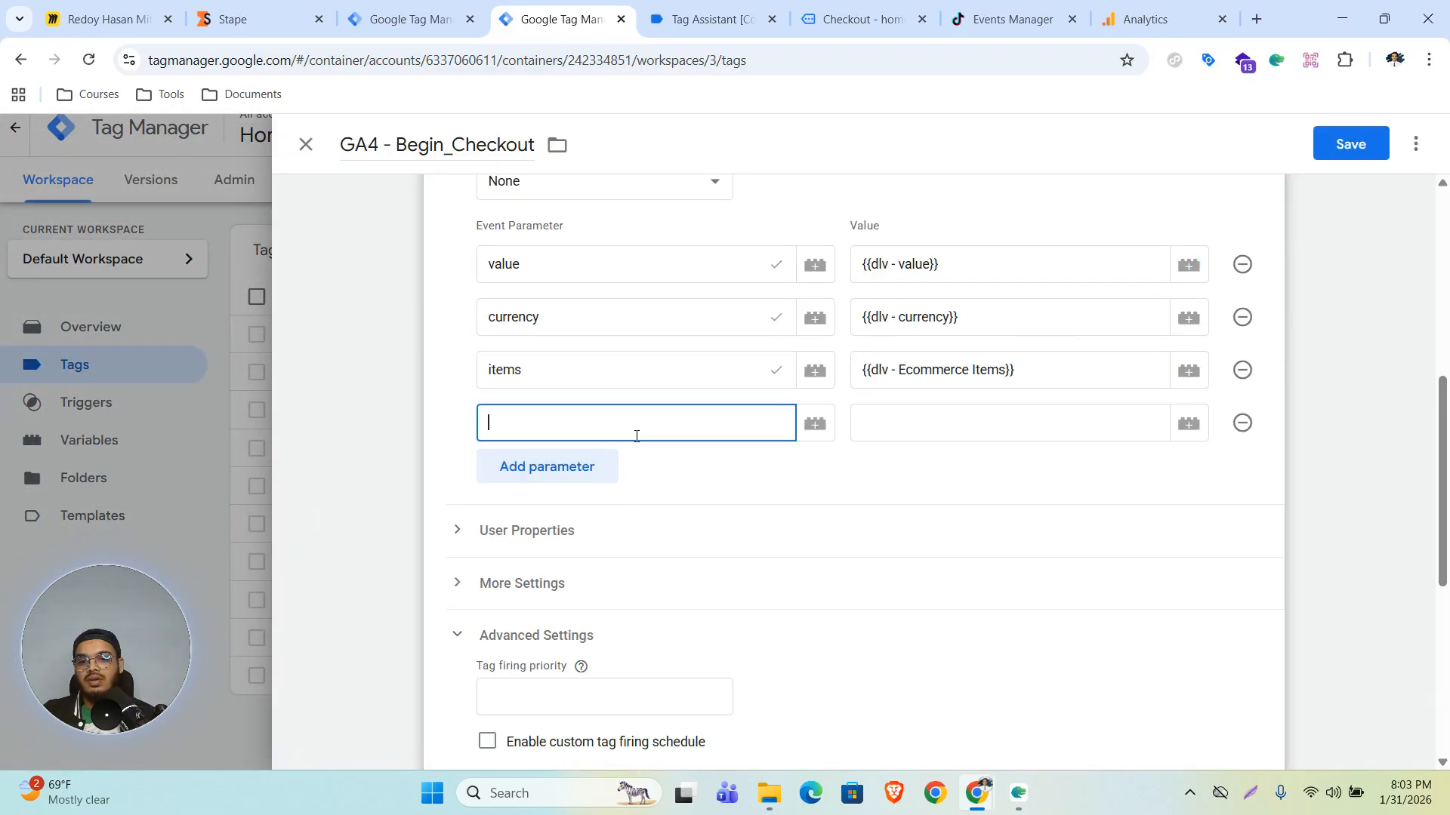
type("event_")
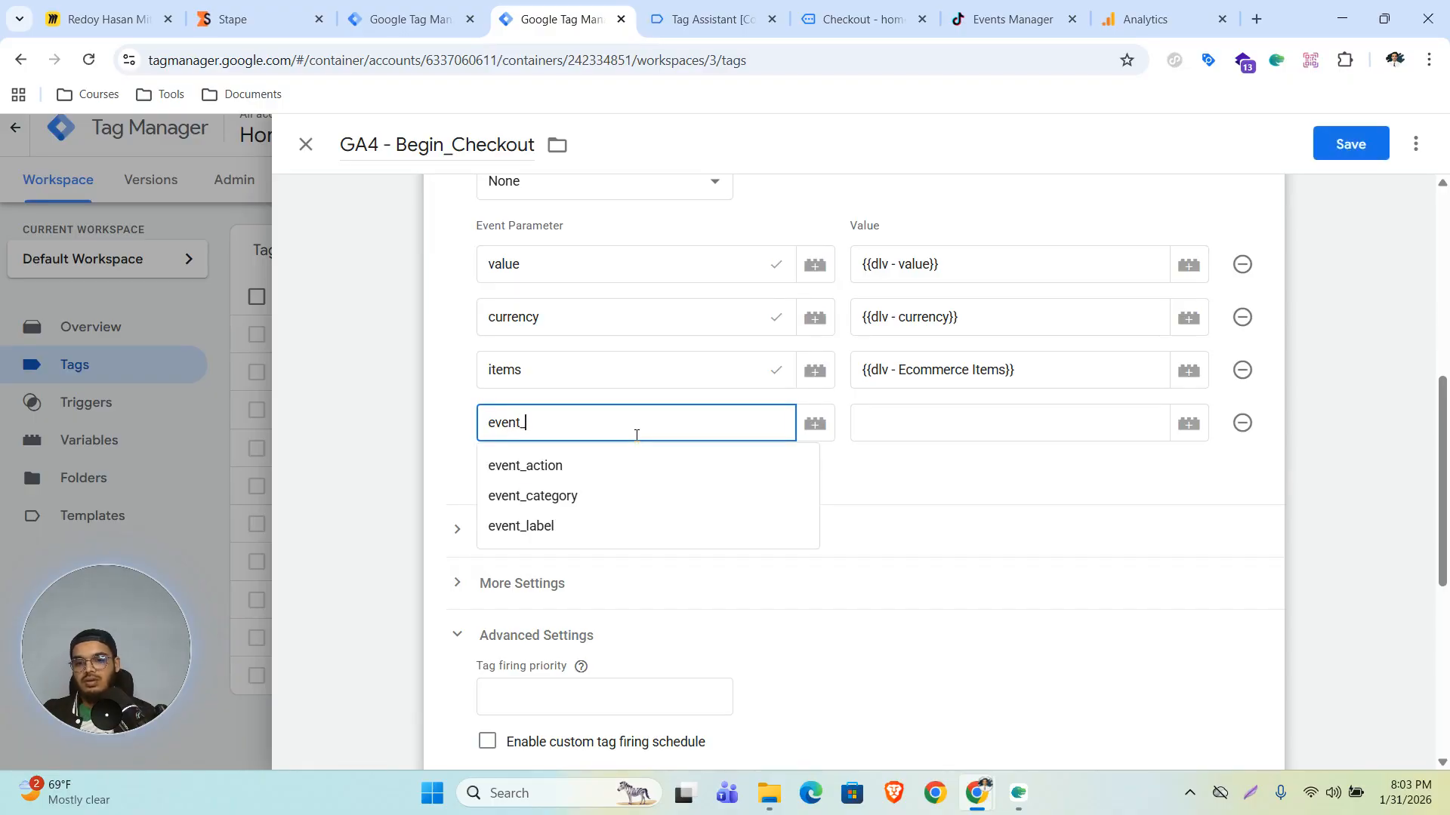
type("id")
double_click(537, 424)
left_click(1004, 422)
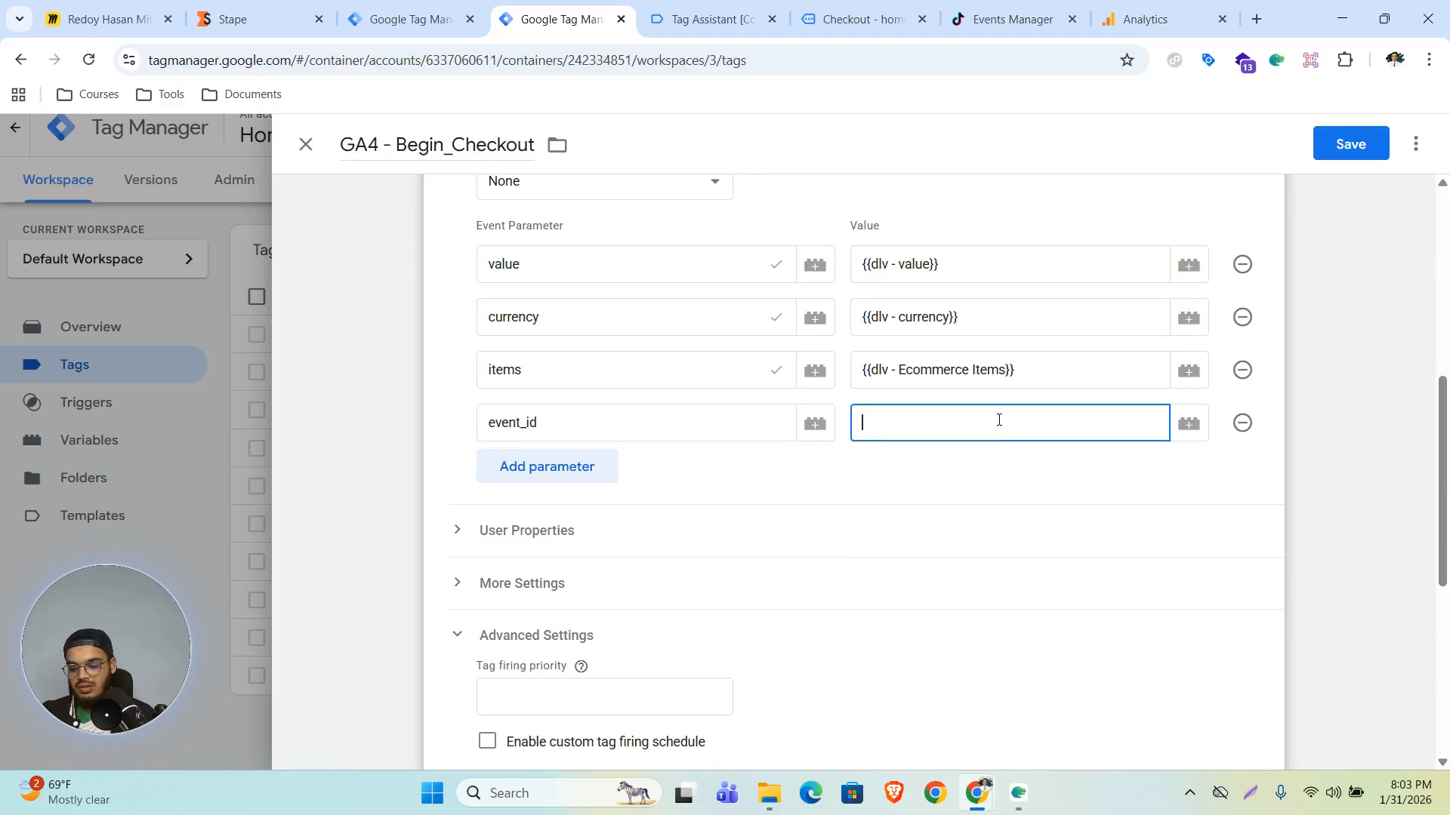
type("{{even")
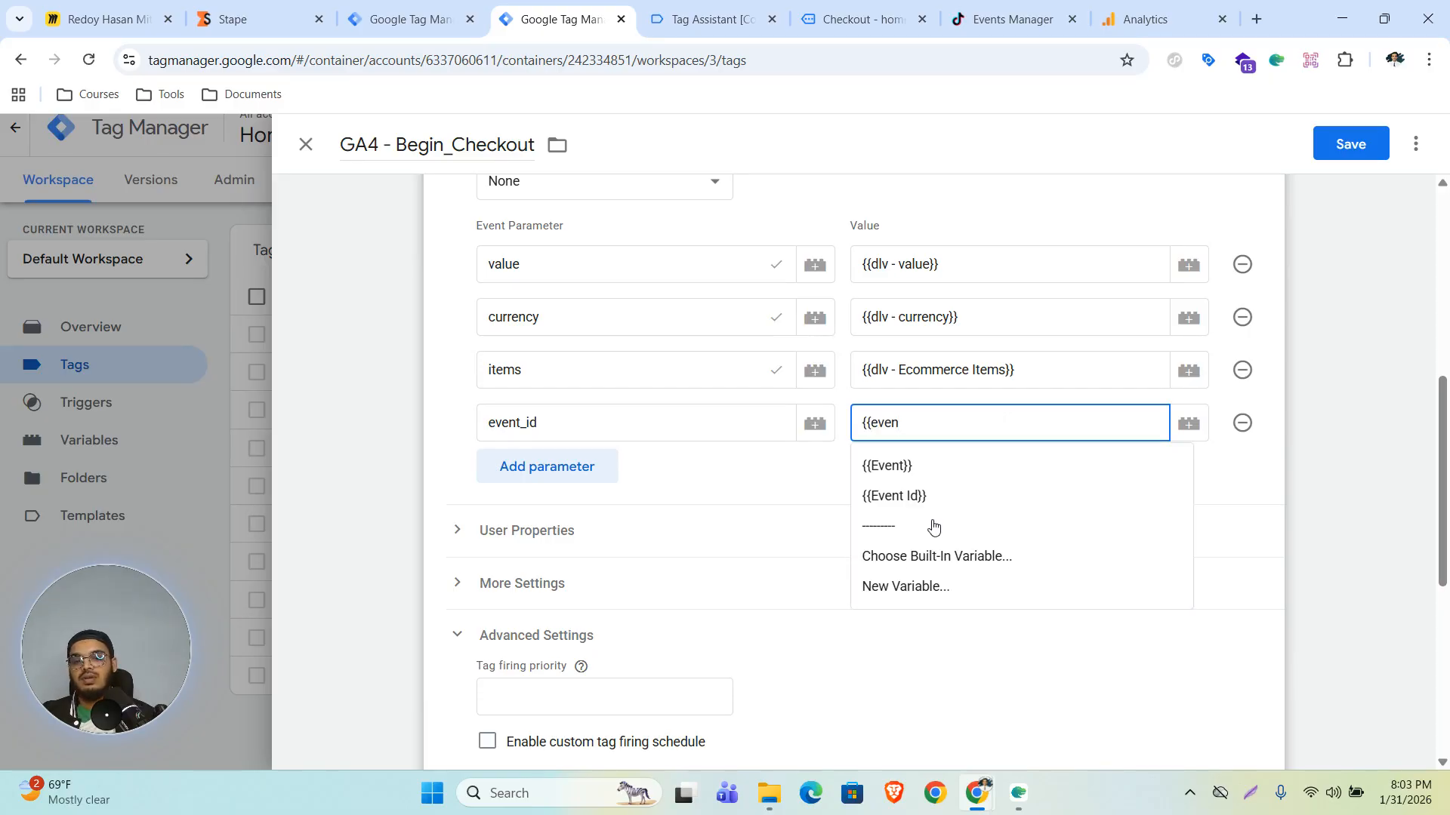
left_click(926, 498)
left_click(1328, 143)
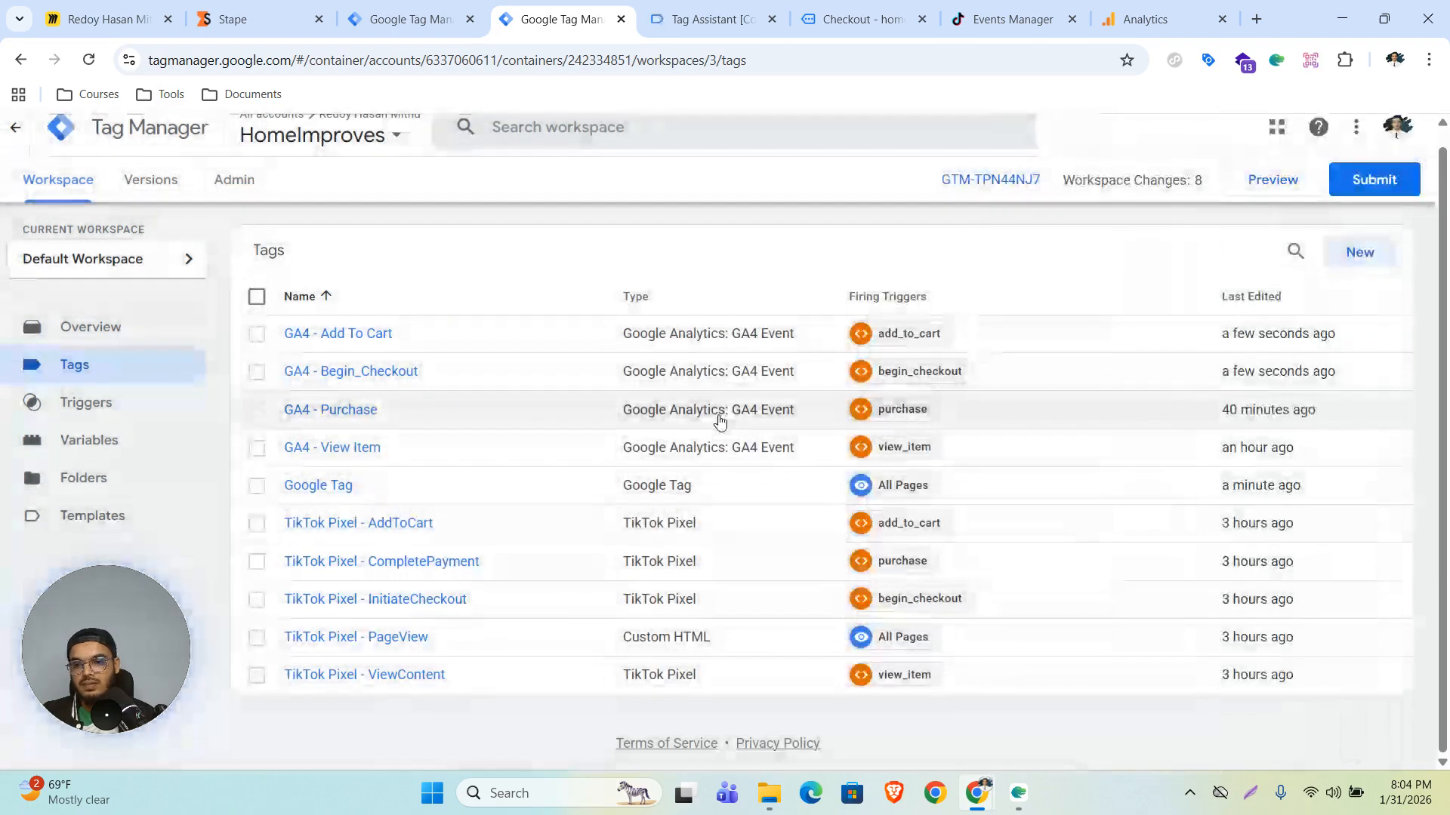
- Add an event_id event parameter with value {{Event Id}} to the GA4 - Purchase tag
left_click(306, 422)
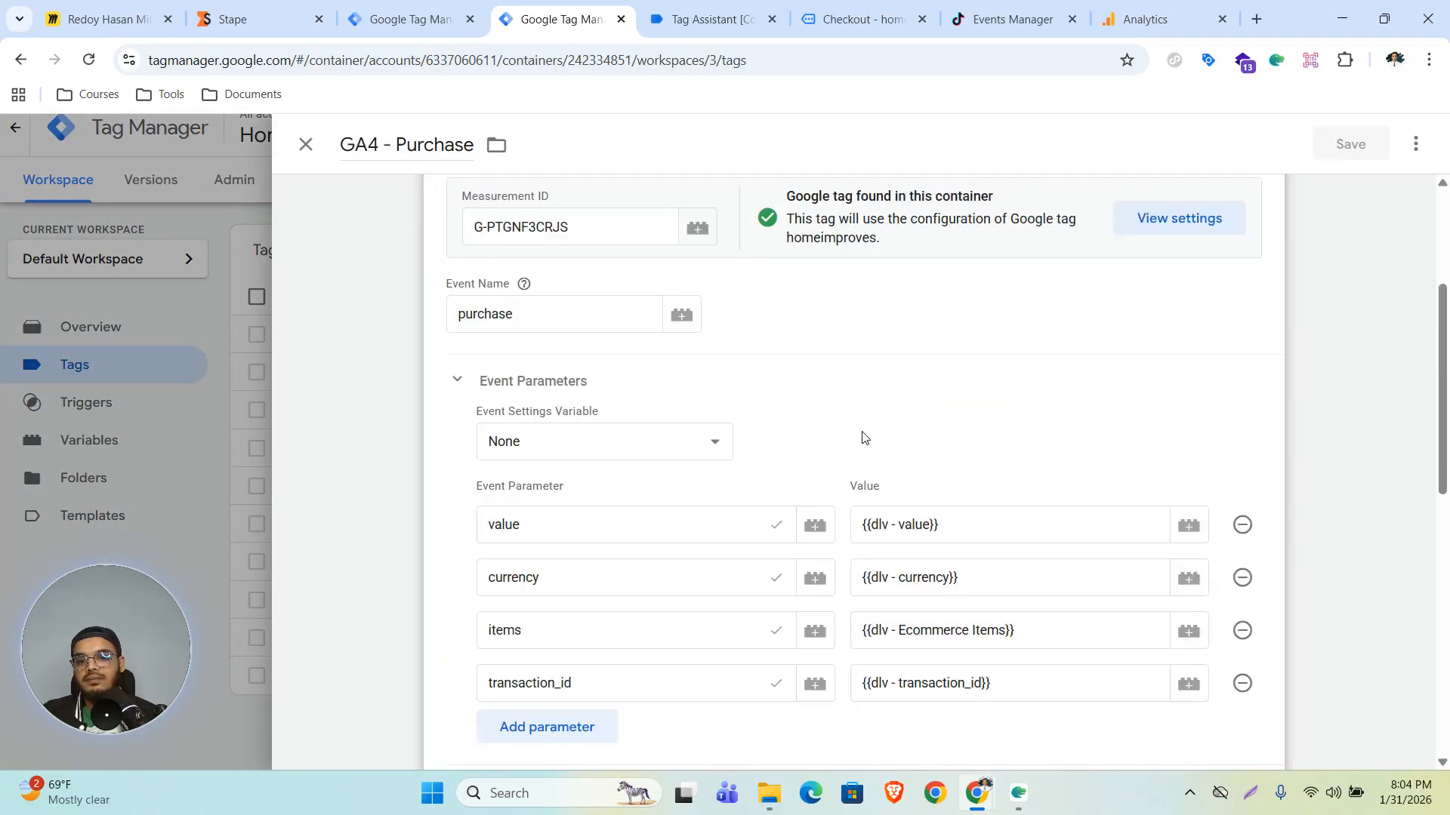
scroll(680, 439, "down", 5)
left_click(531, 352)
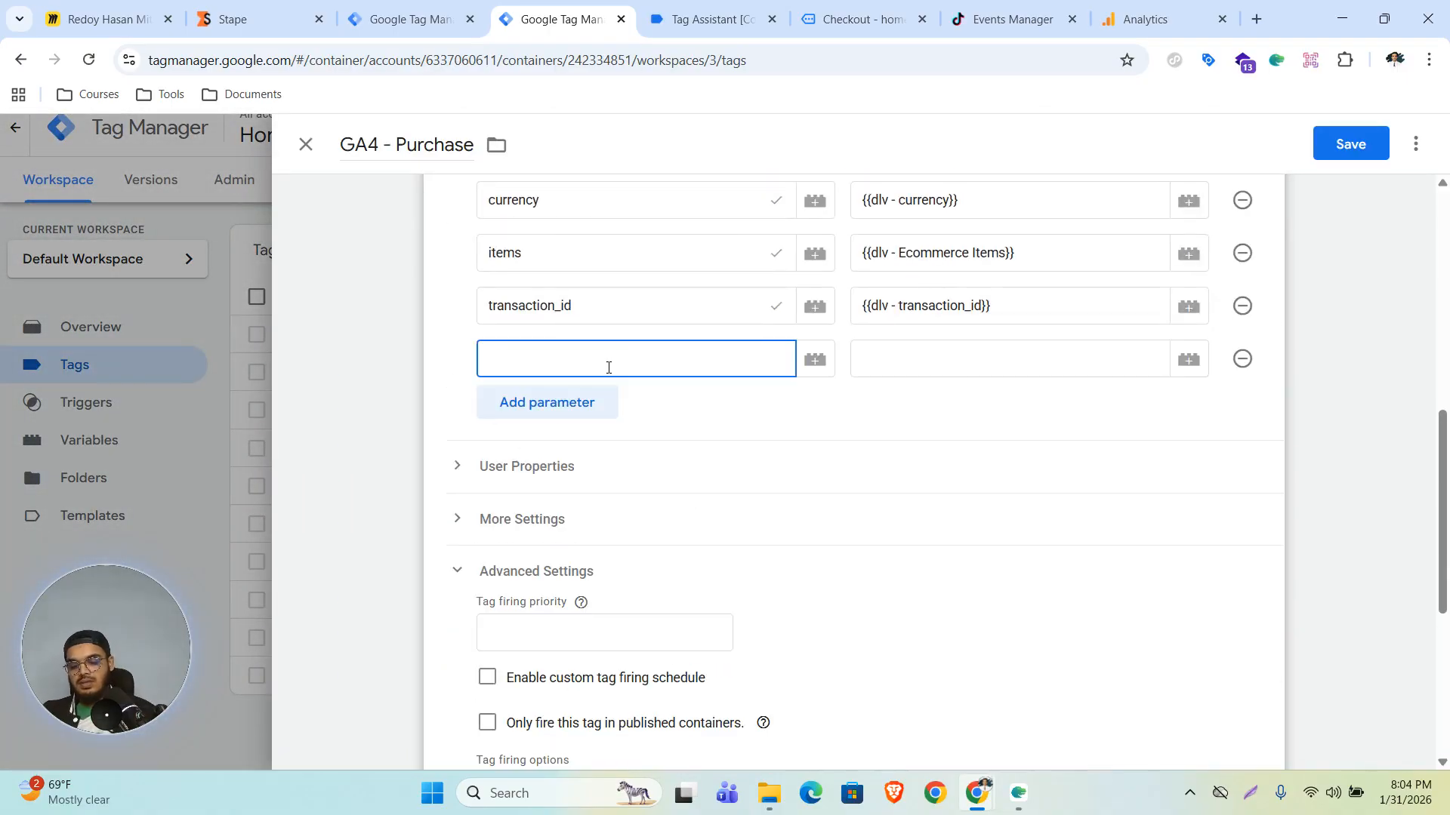
type("event_id")
left_click(944, 353)
type("{{ev")
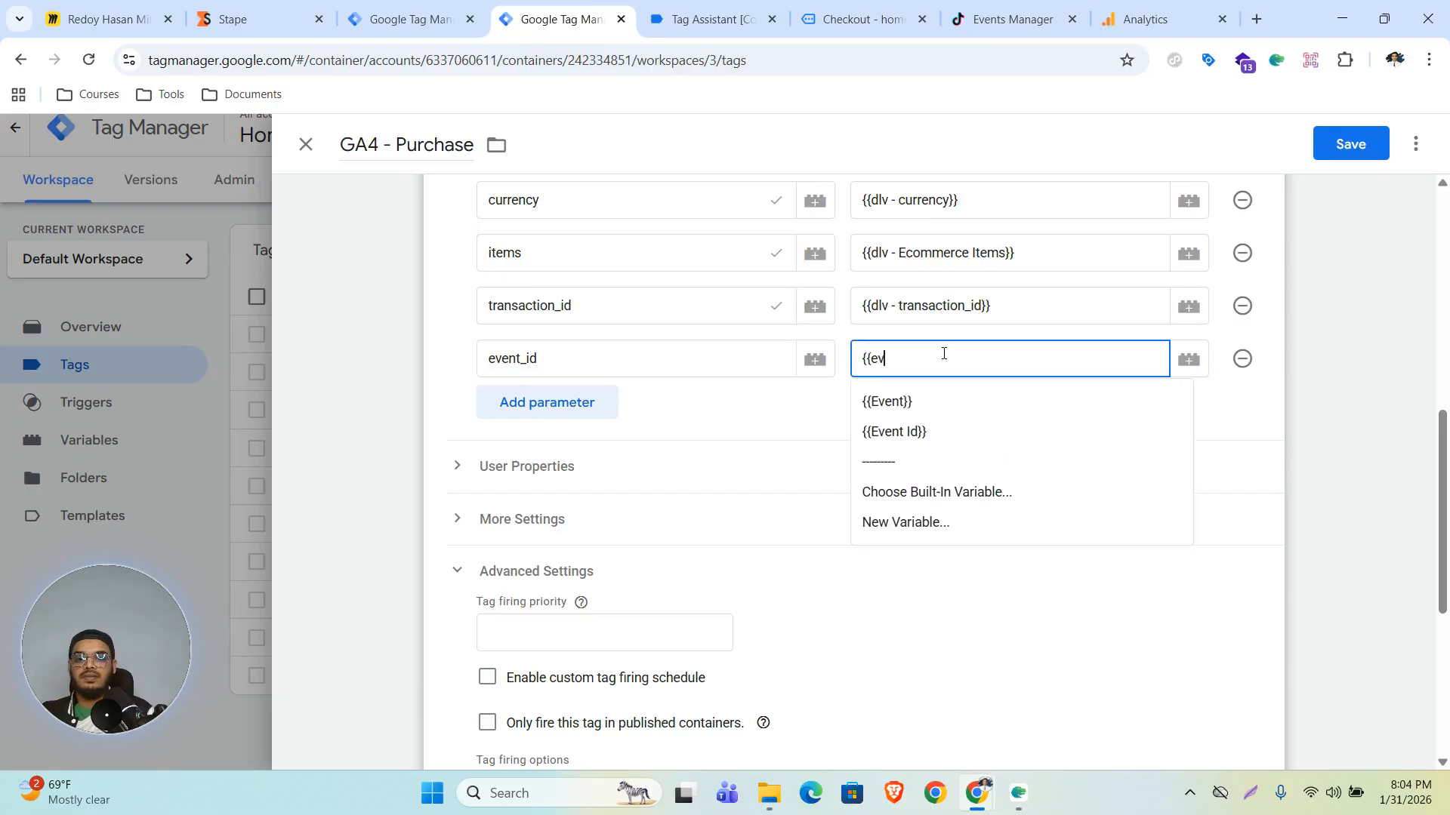
type("ent")
left_click(944, 431)
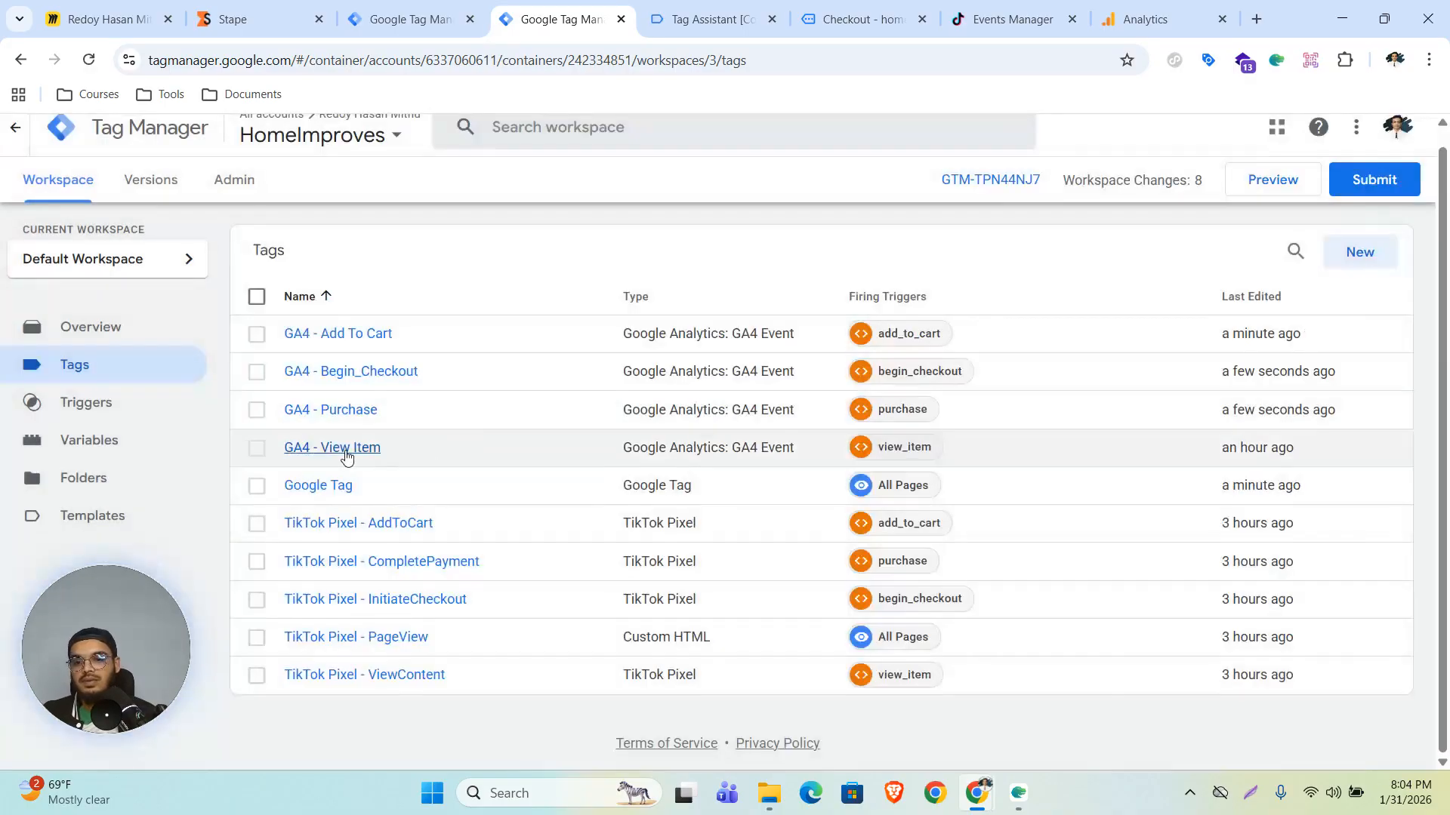
- Add an event_id event parameter with value {{Event Id}} to the GA4 - View Item tag and save it
left_click(347, 450)
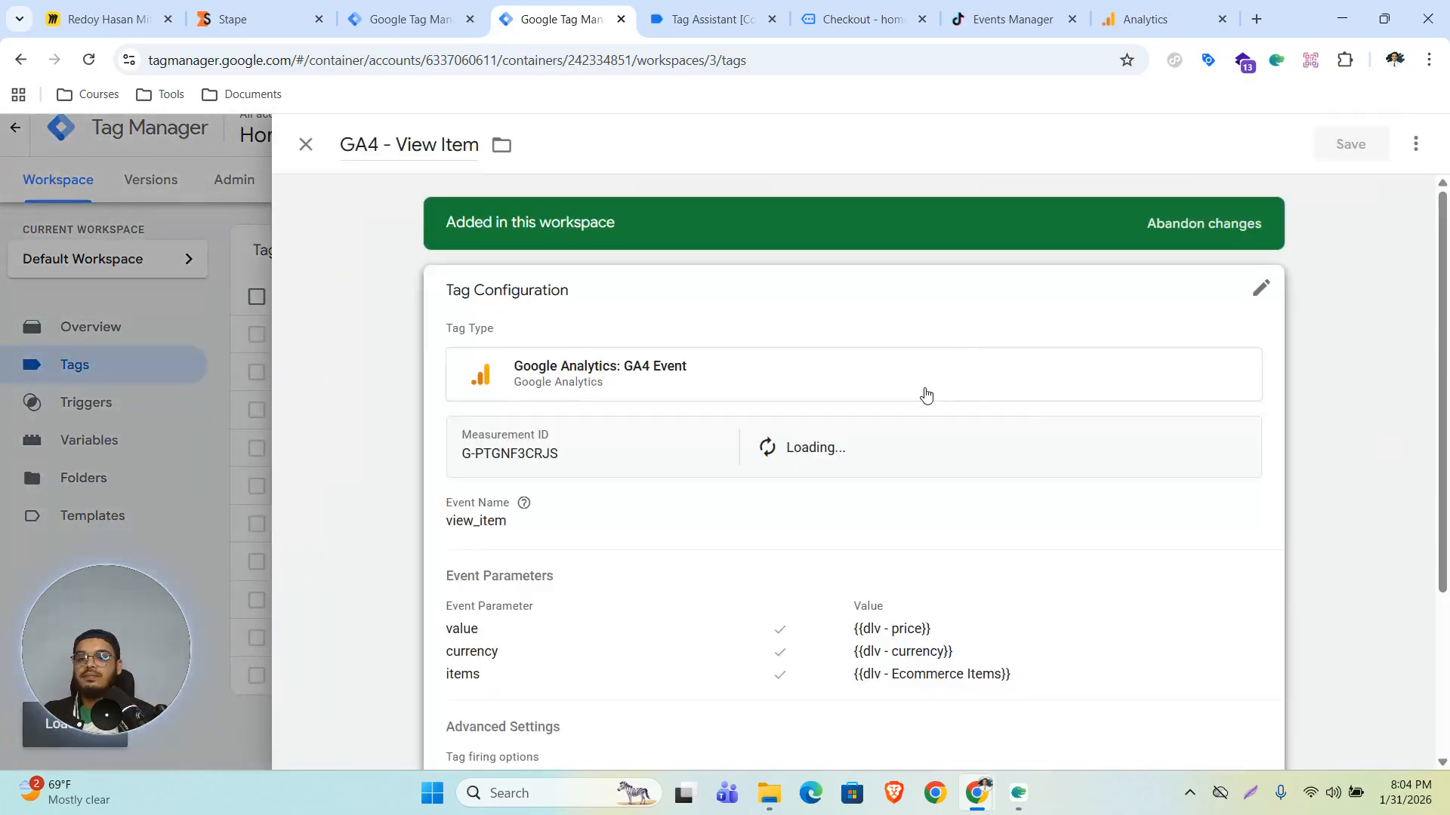
scroll(926, 395, "down", 3)
scroll(1110, 429, "down", 5)
left_click(557, 321)
left_click(568, 326)
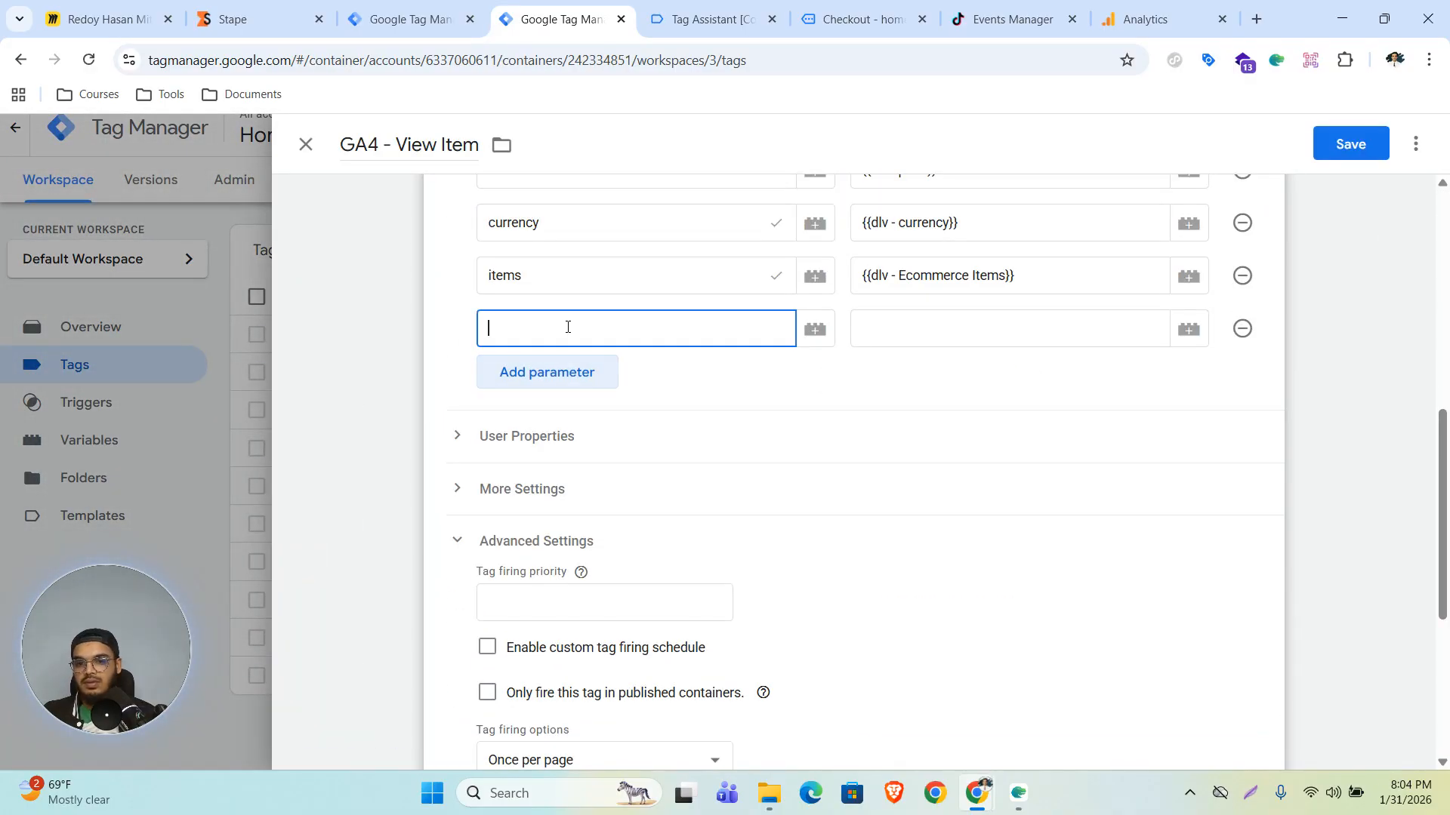
type("event_id")
left_click(990, 339)
type("{{eve")
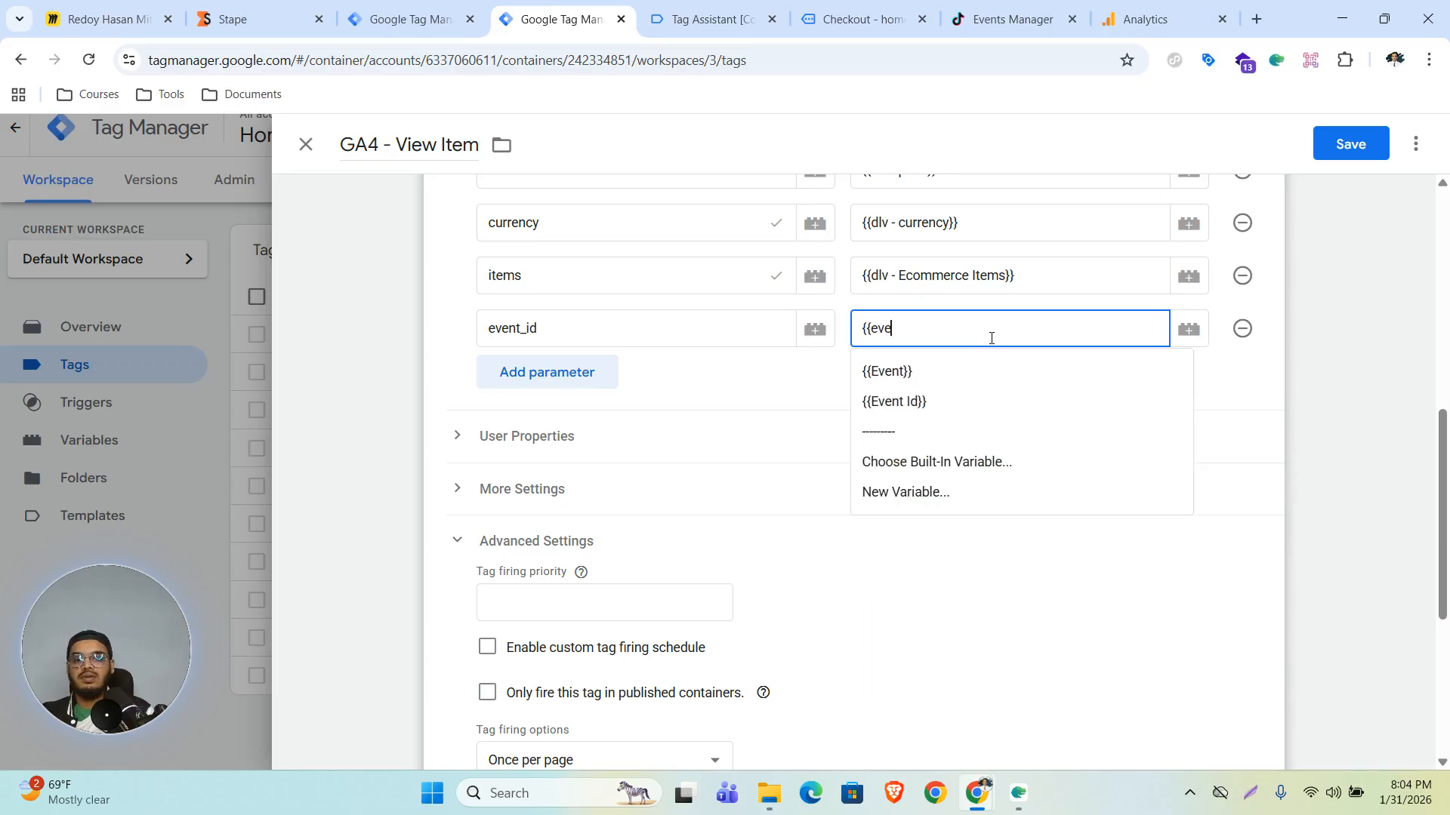
left_click(948, 403)
left_click(1350, 143)
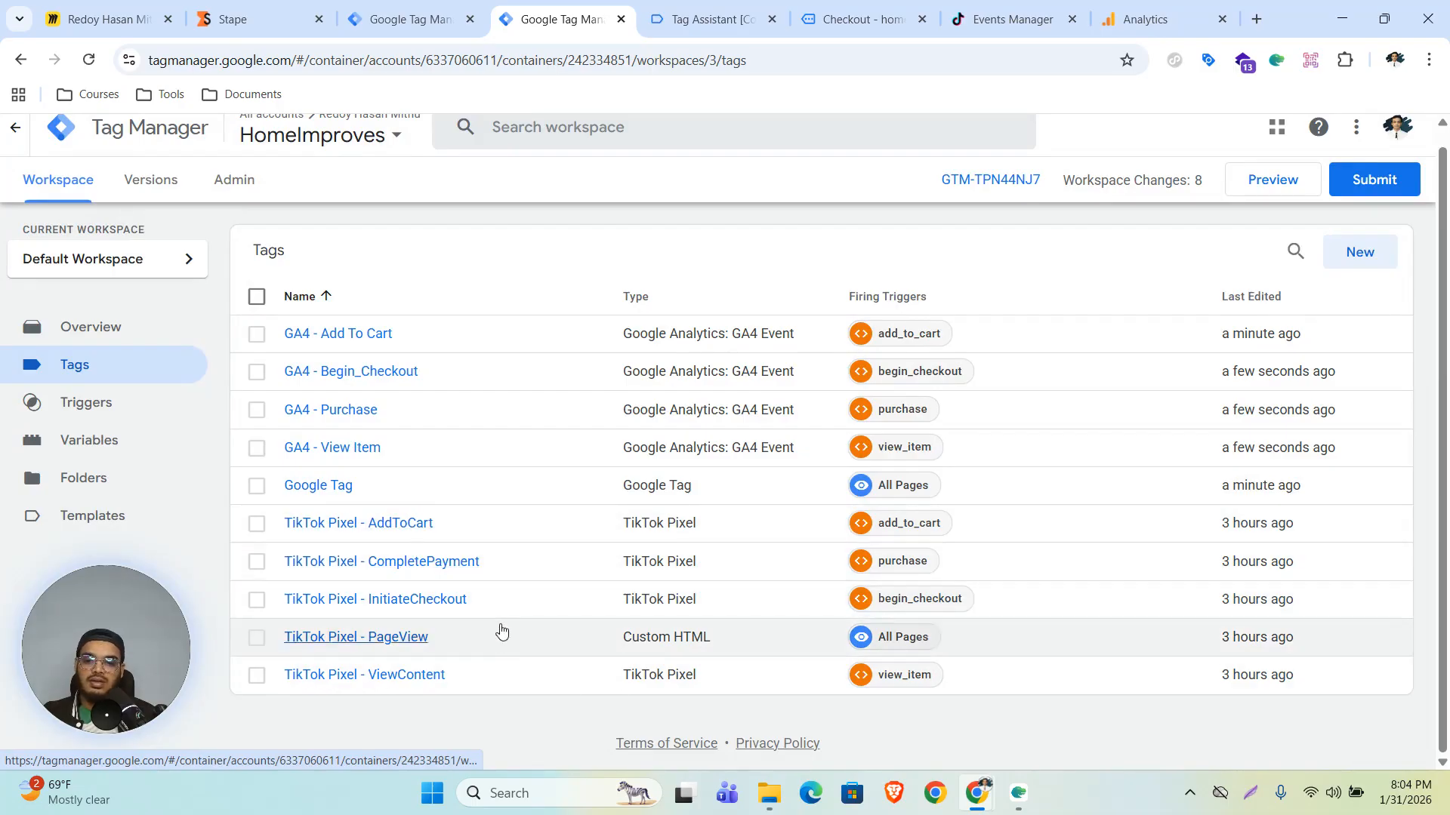
- Set the de-duplication Event ID of the TikTok Pixel - ViewContent tag to {{Event Id}} and save it
left_click(344, 676)
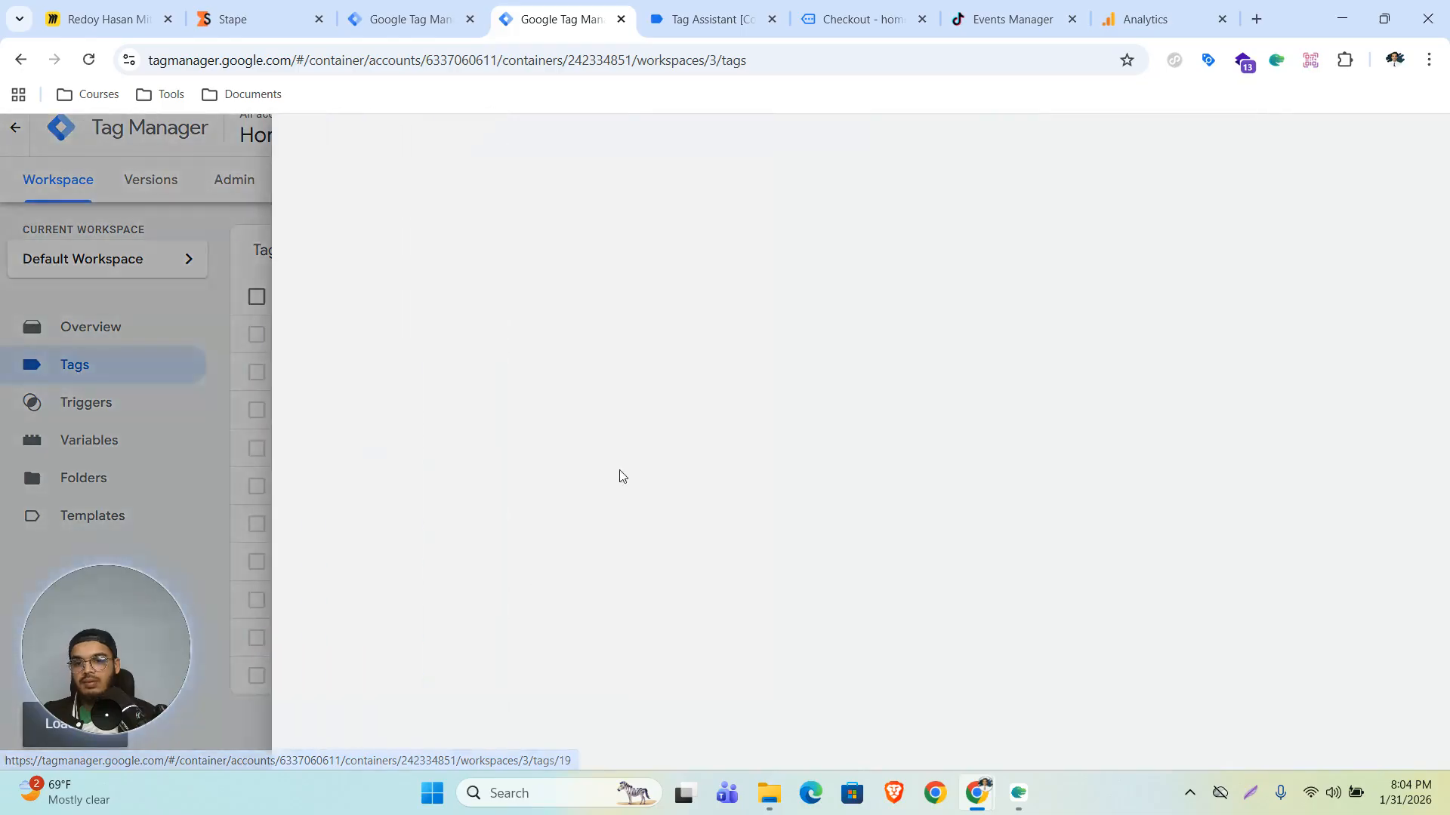
scroll(634, 454, "down", 10)
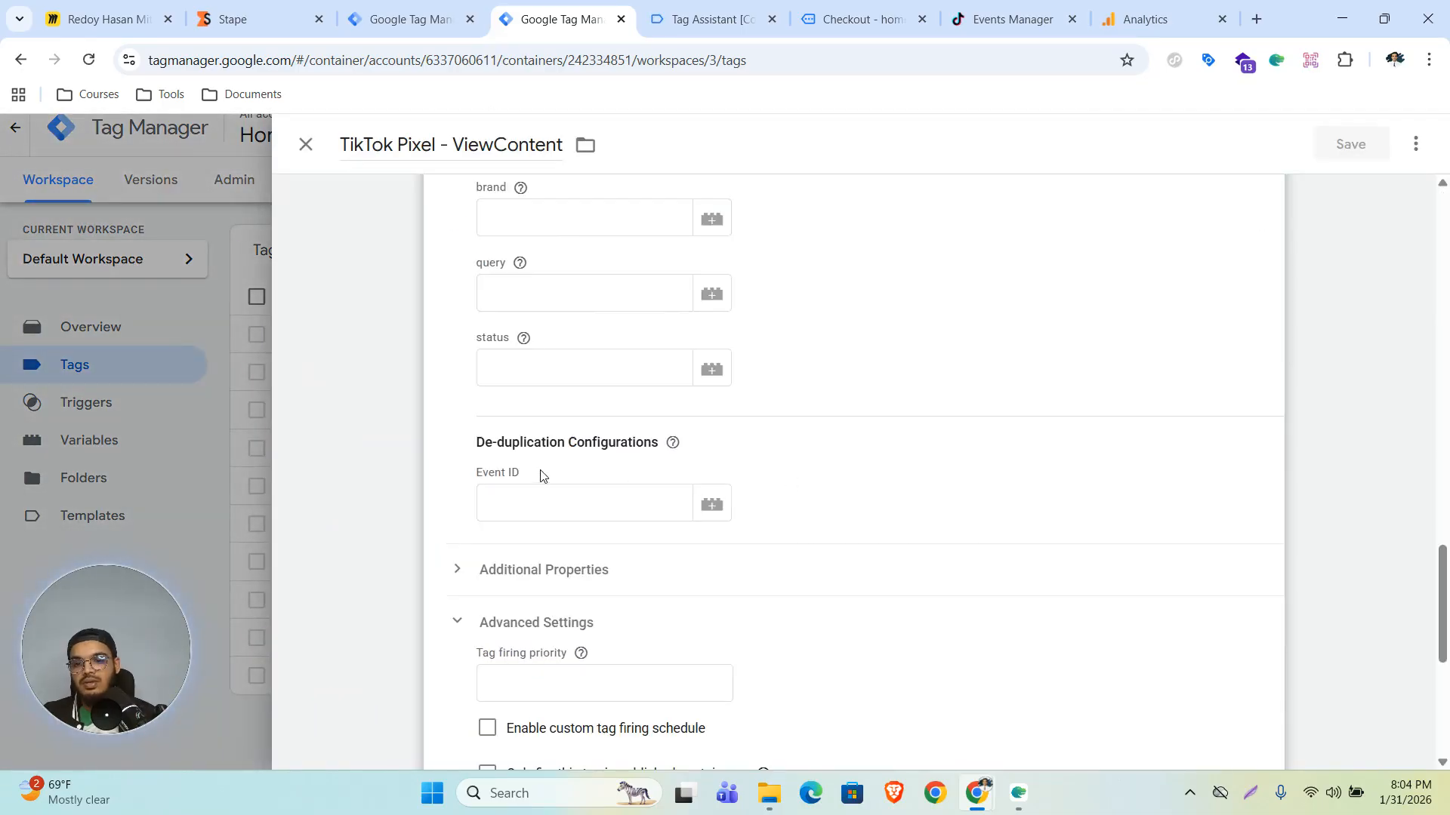
left_click(523, 501)
type("{{eve")
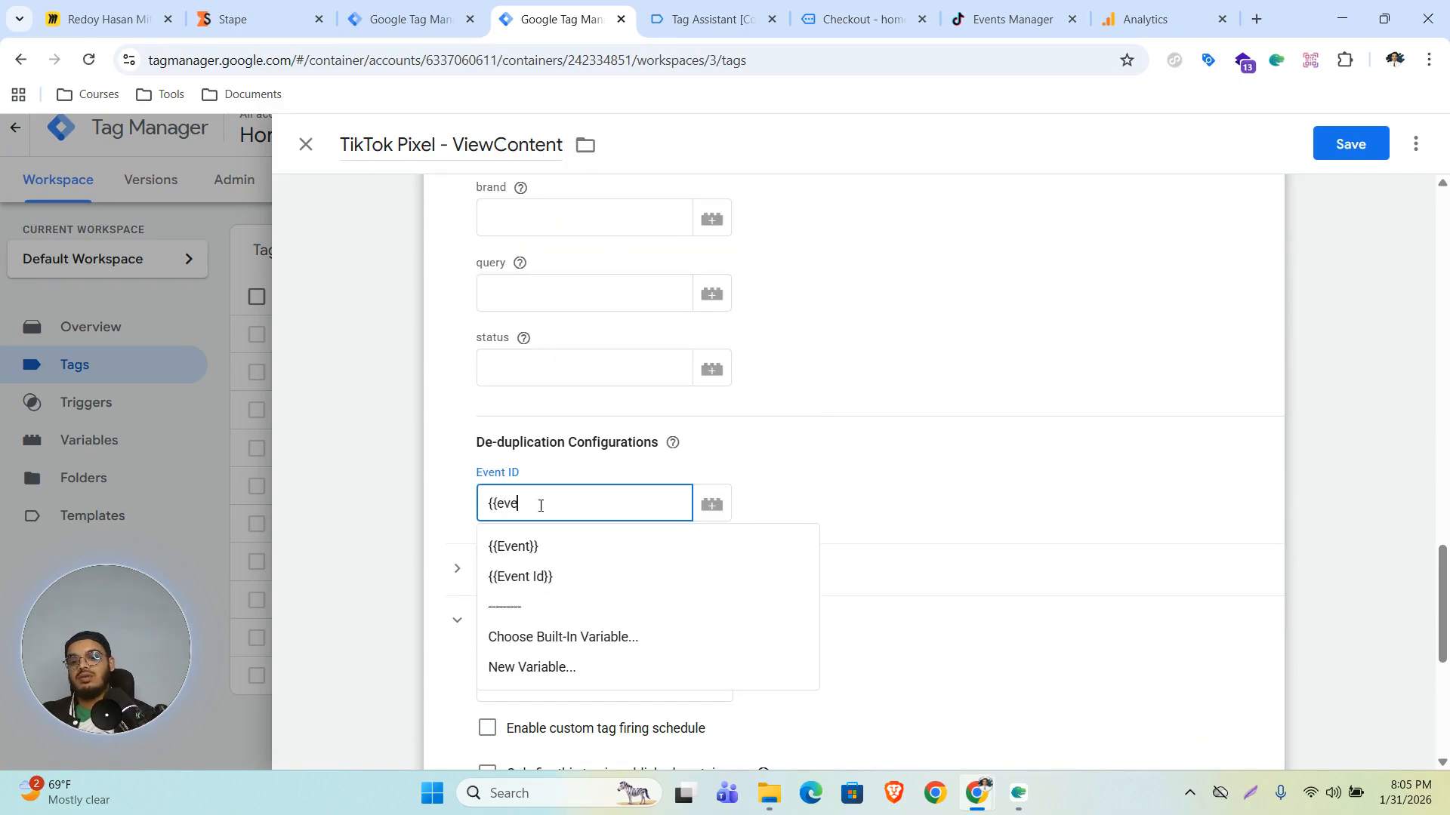
left_click(562, 586)
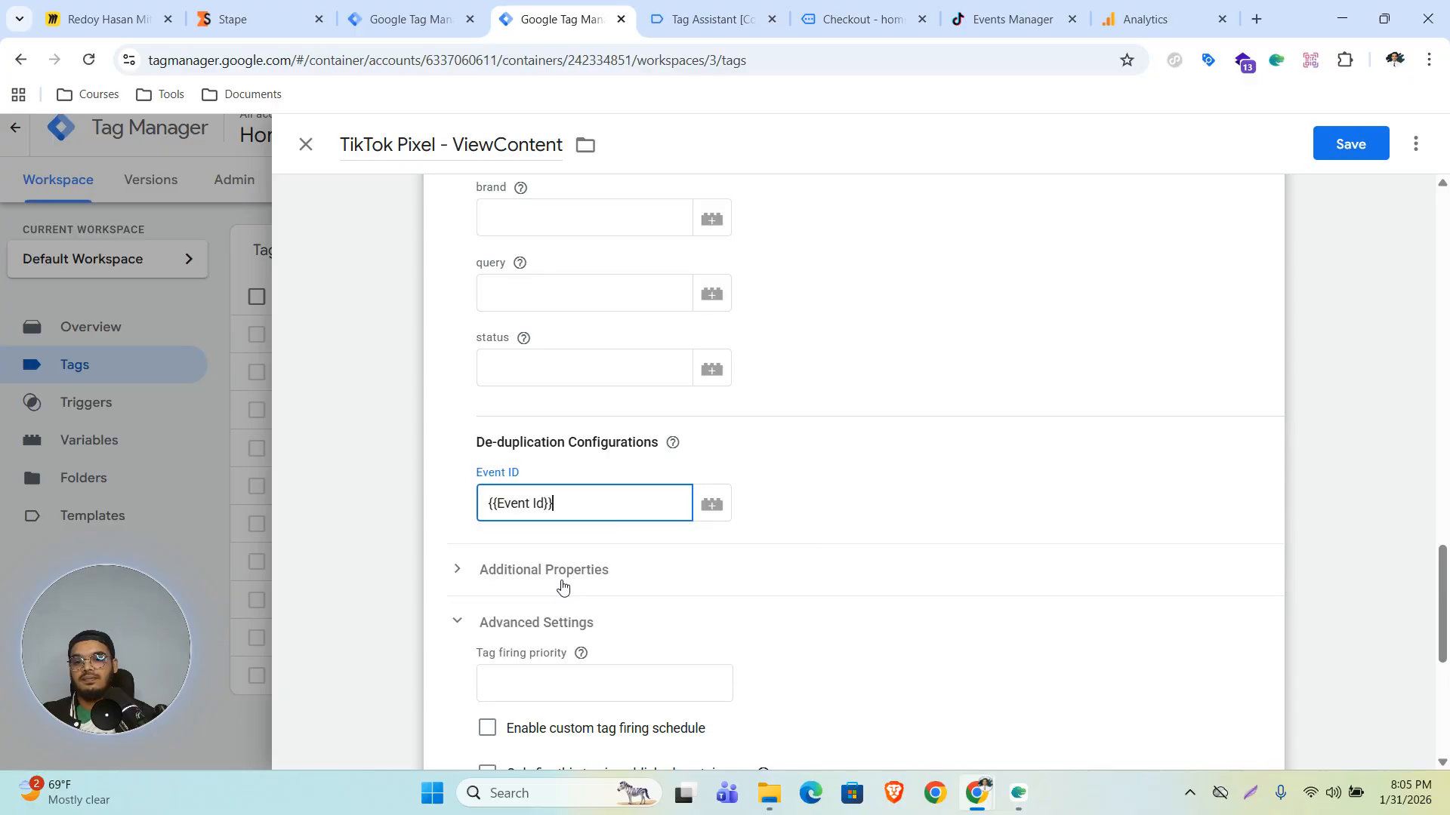
left_click(1350, 144)
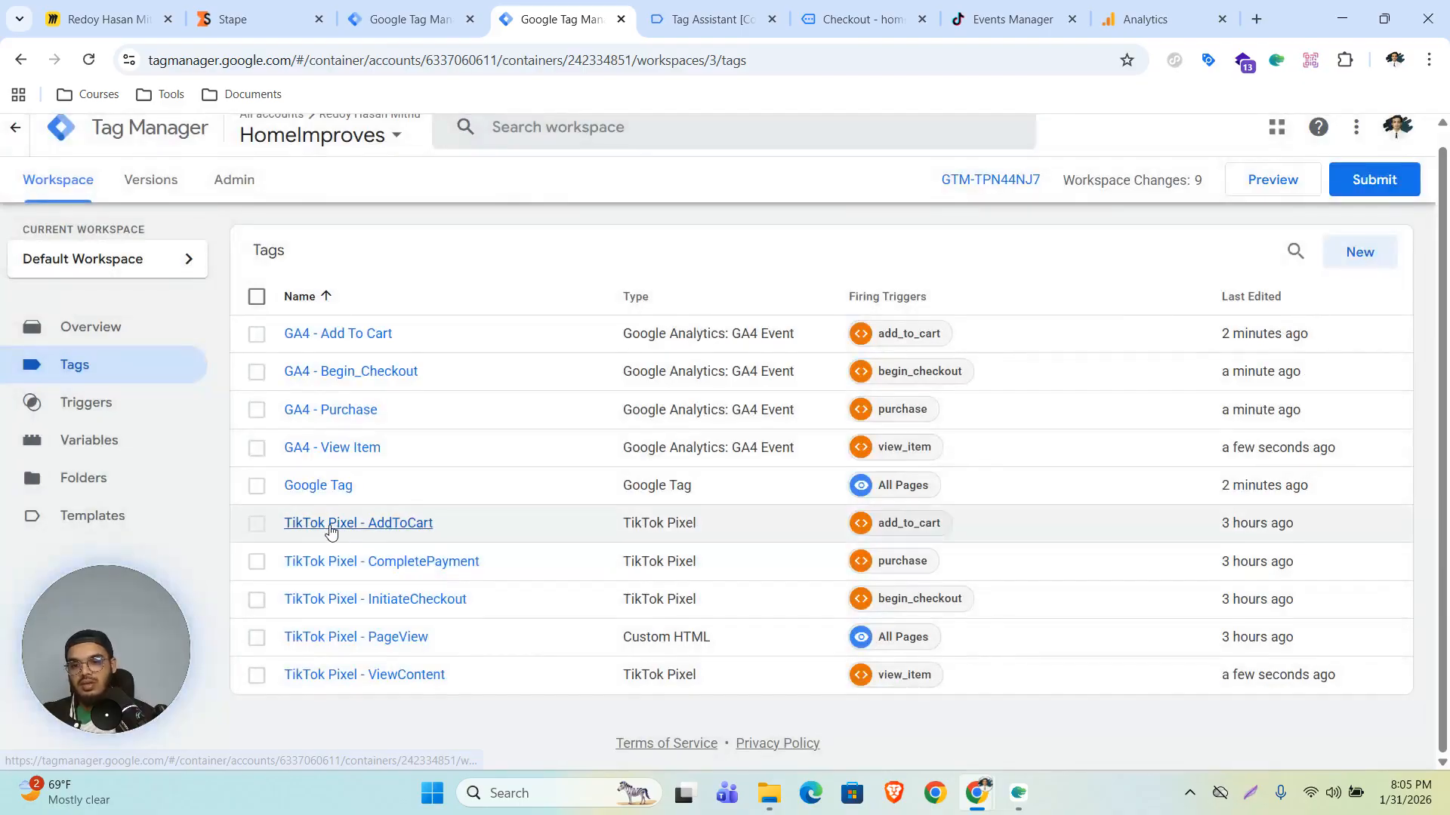
- Set the de-duplication Event ID of the TikTok Pixel - AddToCart tag to {{Event Id}} and save it
left_click(330, 530)
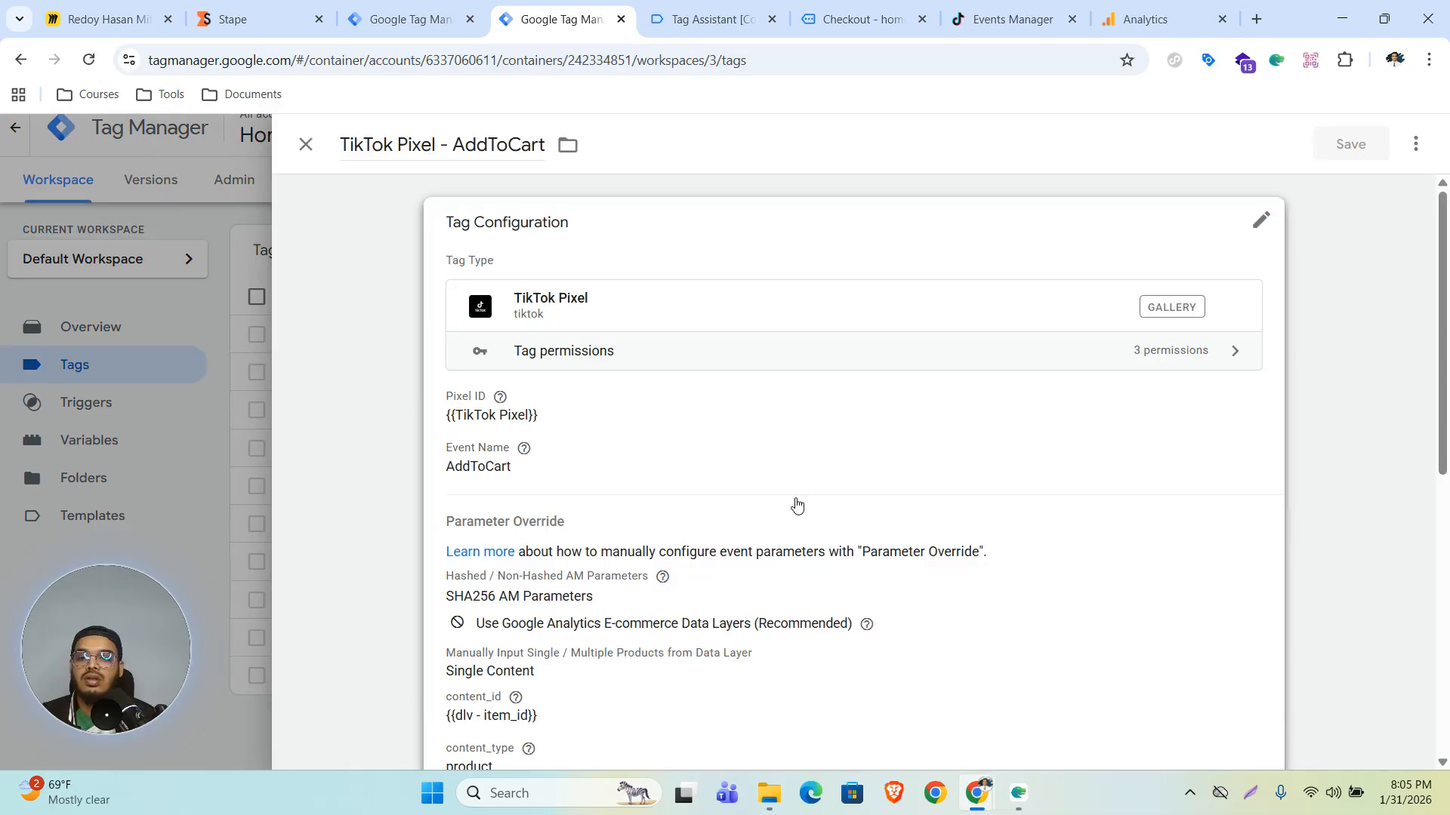
scroll(665, 410, "down", 2)
scroll(664, 410, "up", 1)
left_click(598, 530)
scroll(689, 514, "down", 10)
left_click(590, 608)
type("{{event")
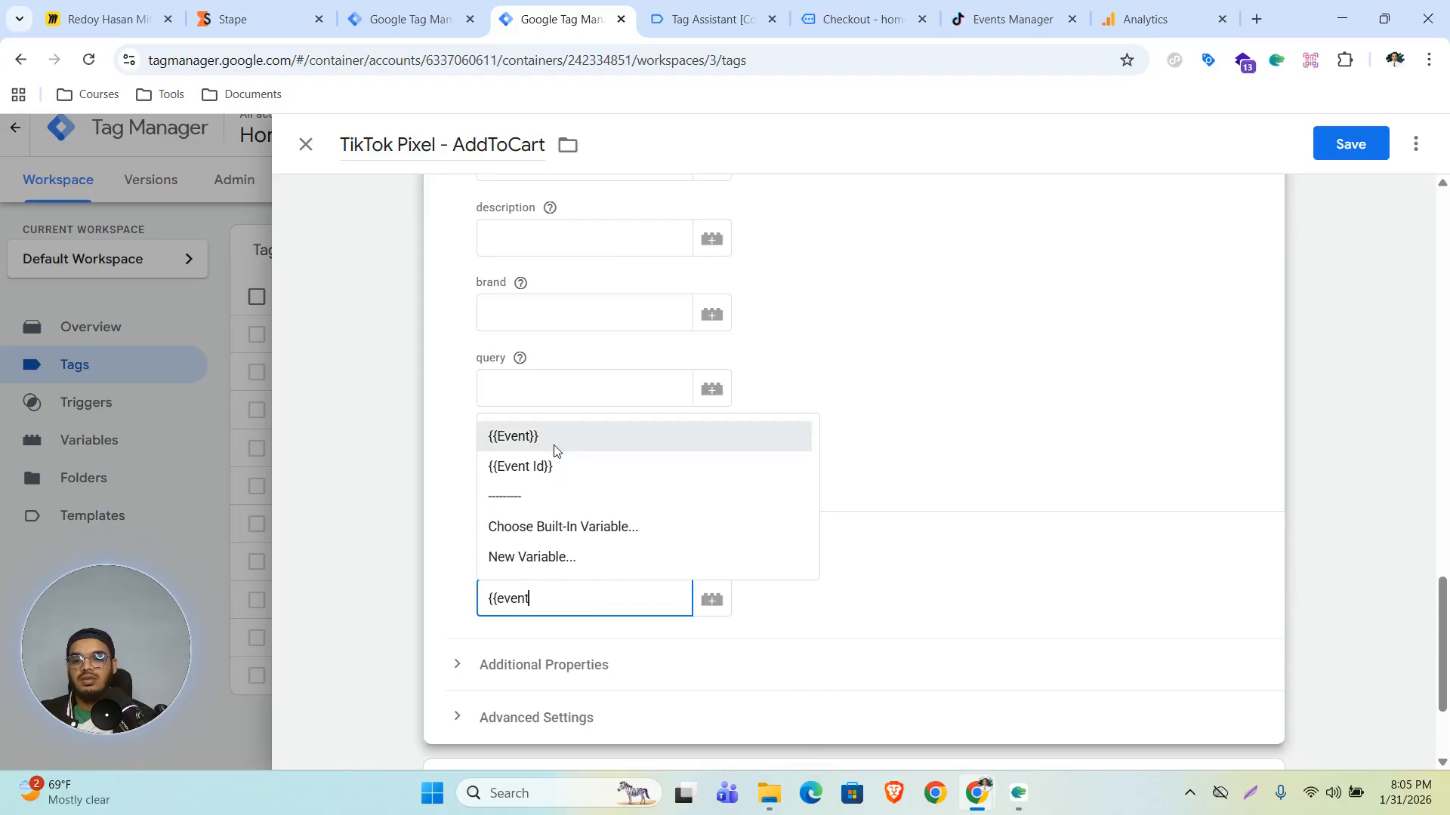
left_click(556, 466)
key("ctrl+s")
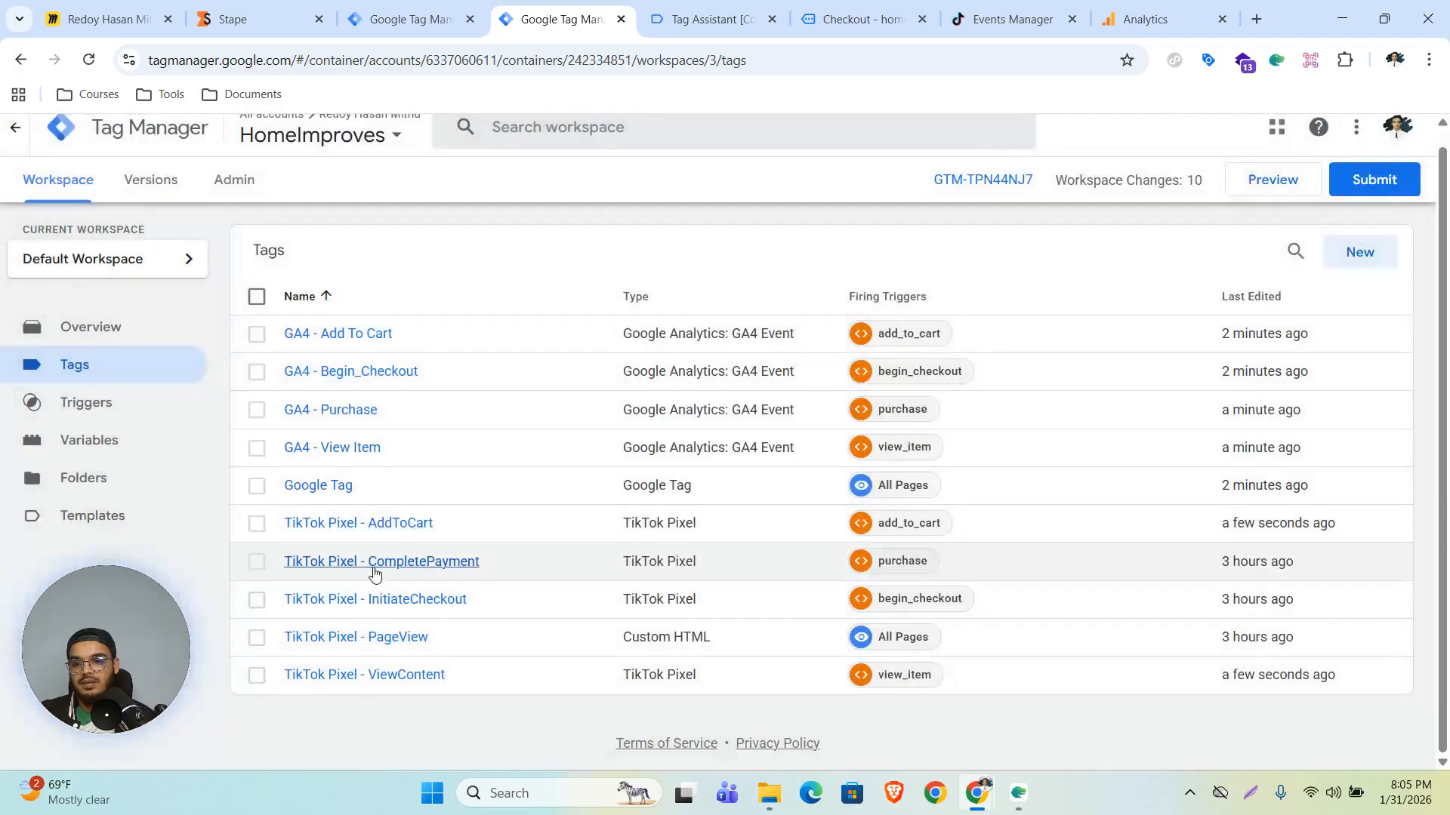
- Set the de-duplication Event ID of the TikTok Pixel - CompletePayment tag to {{Event Id}} and save it
left_click(373, 564)
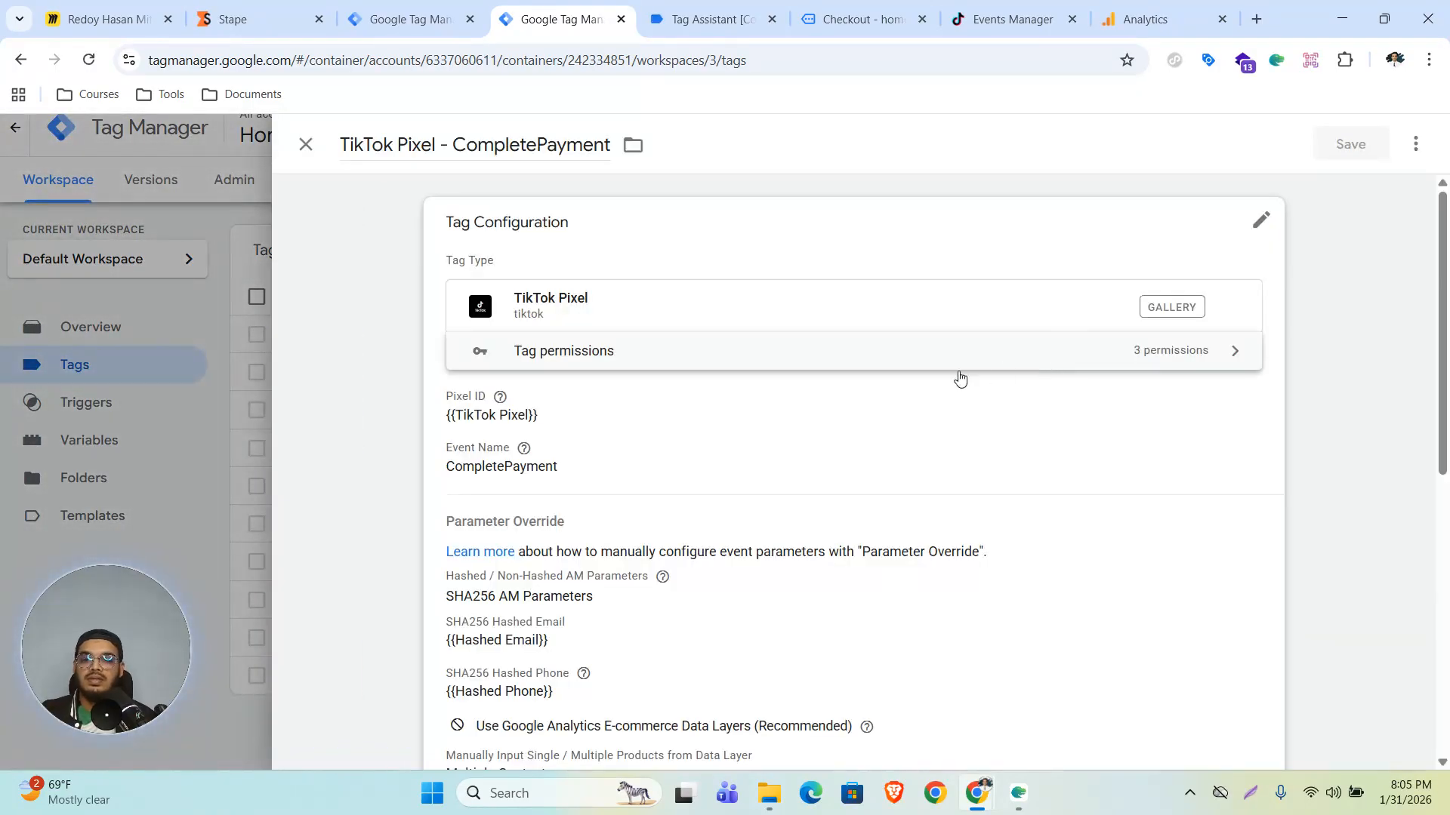
scroll(617, 468, "down", 10)
scroll(593, 441, "up", 3)
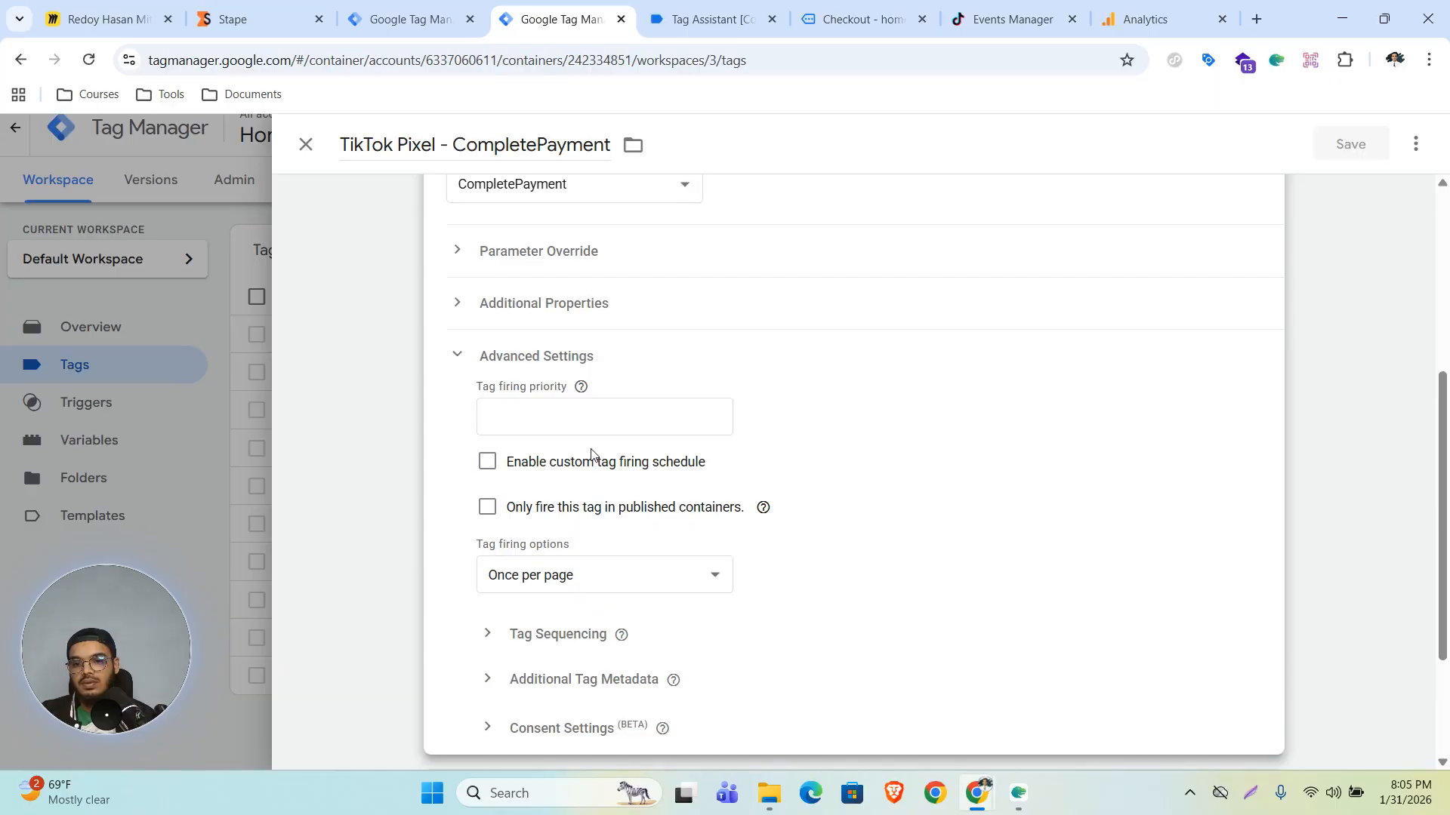
left_click(536, 261)
scroll(597, 463, "down", 13)
left_click(562, 513)
type("{{event")
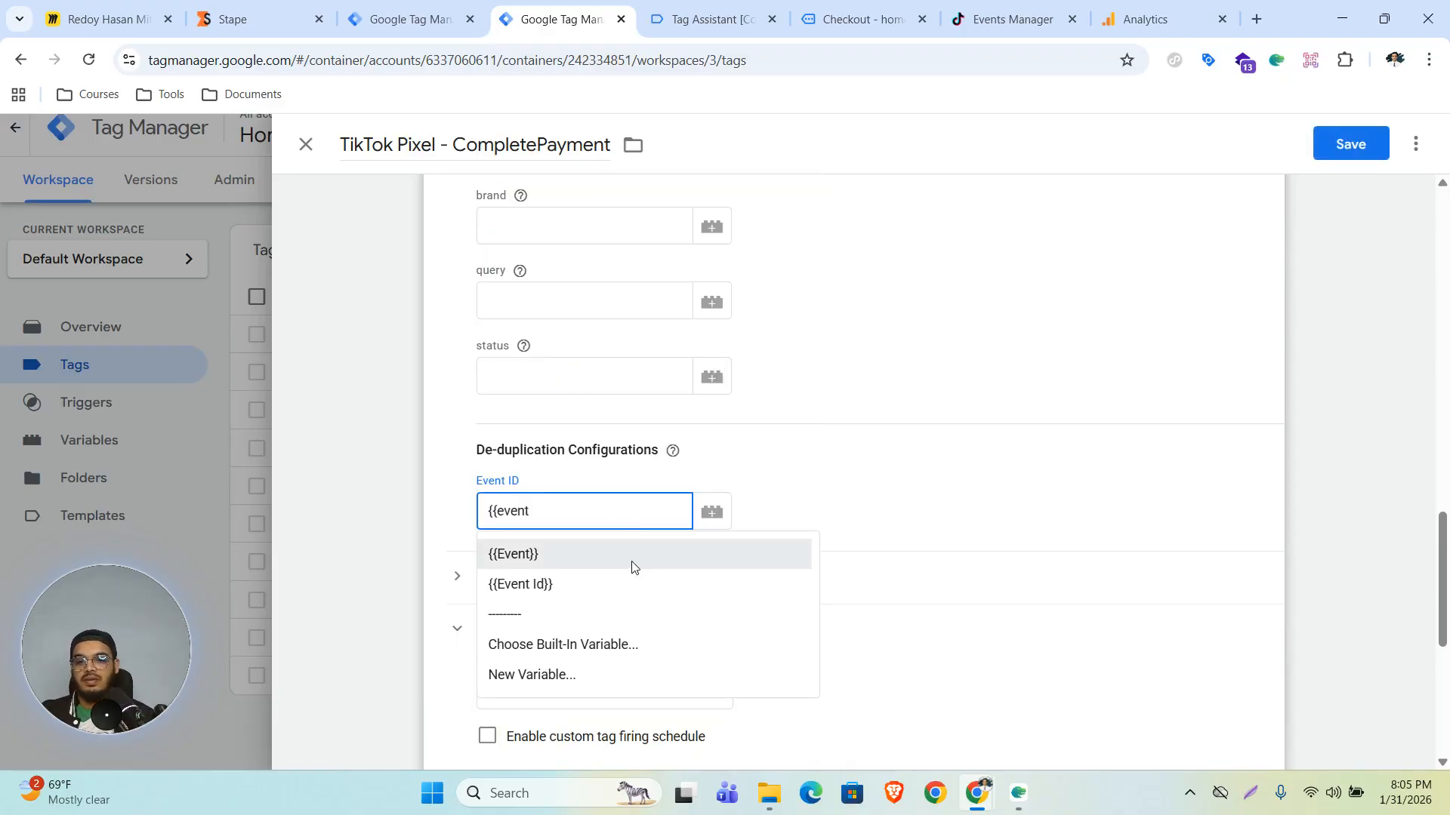
left_click(592, 585)
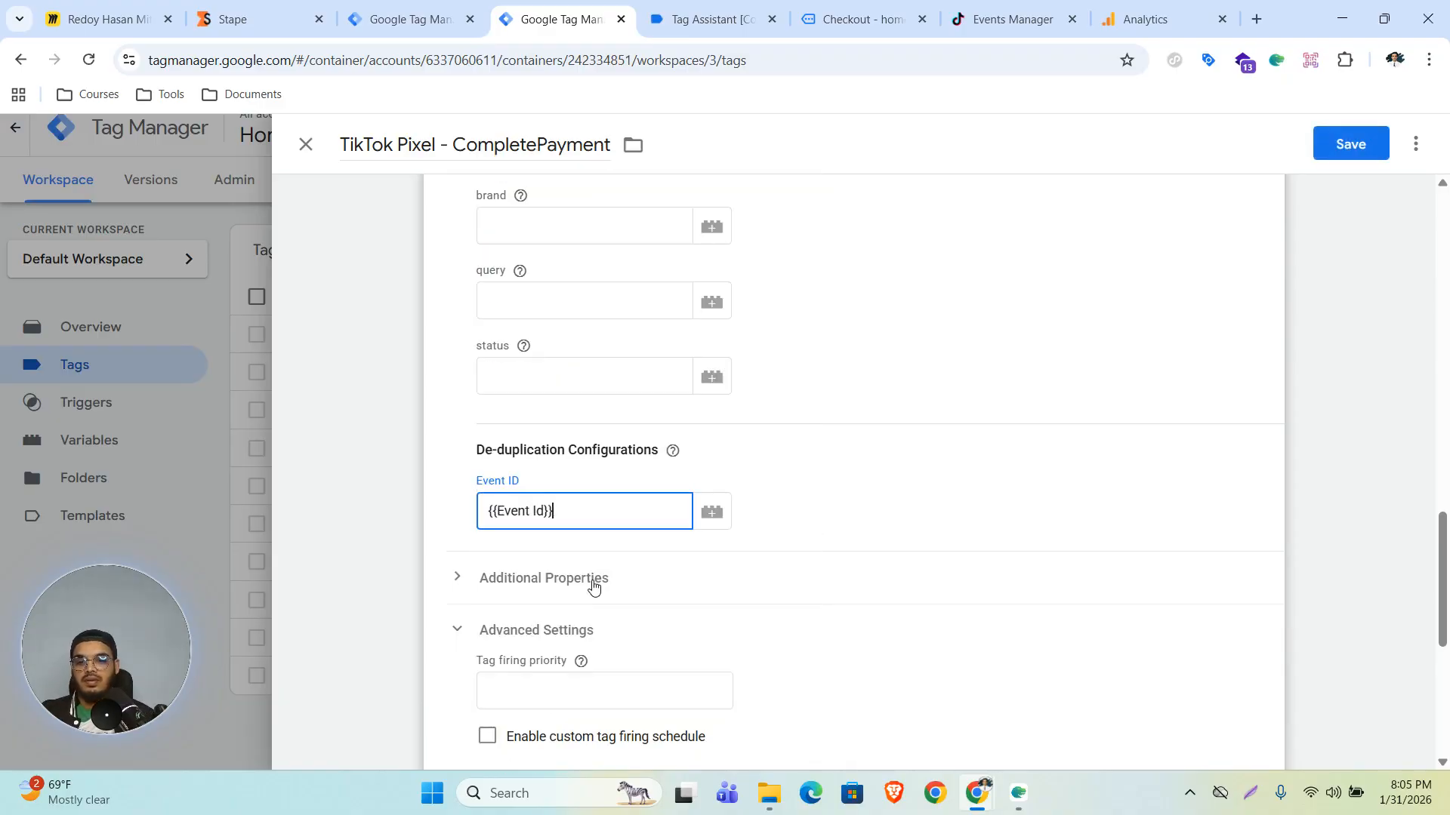
left_click(1349, 145)
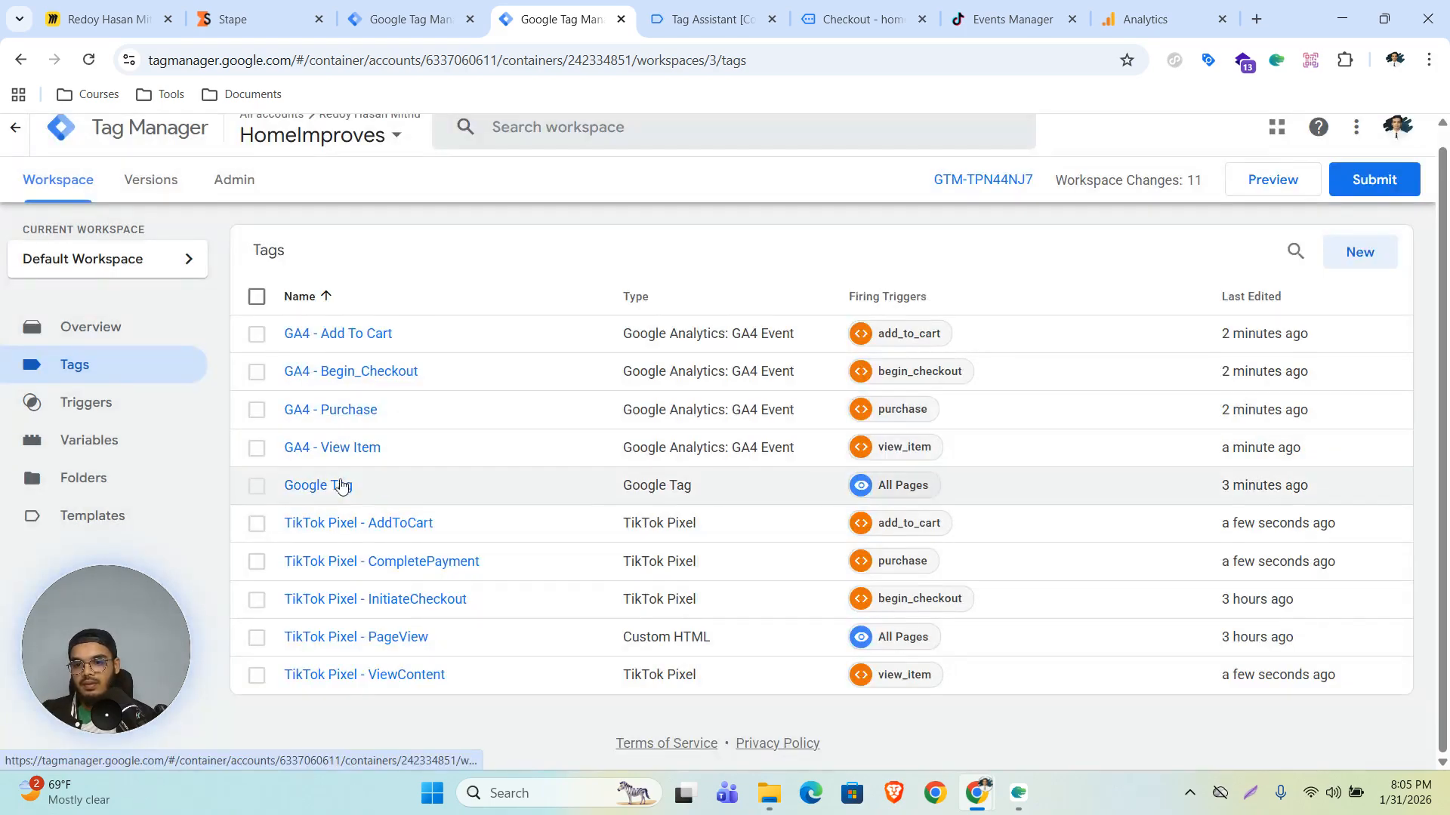
- Set the de-duplication Event ID of the TikTok Pixel - InitiateCheckout tag to {{Event Id}} and save it
left_click(378, 604)
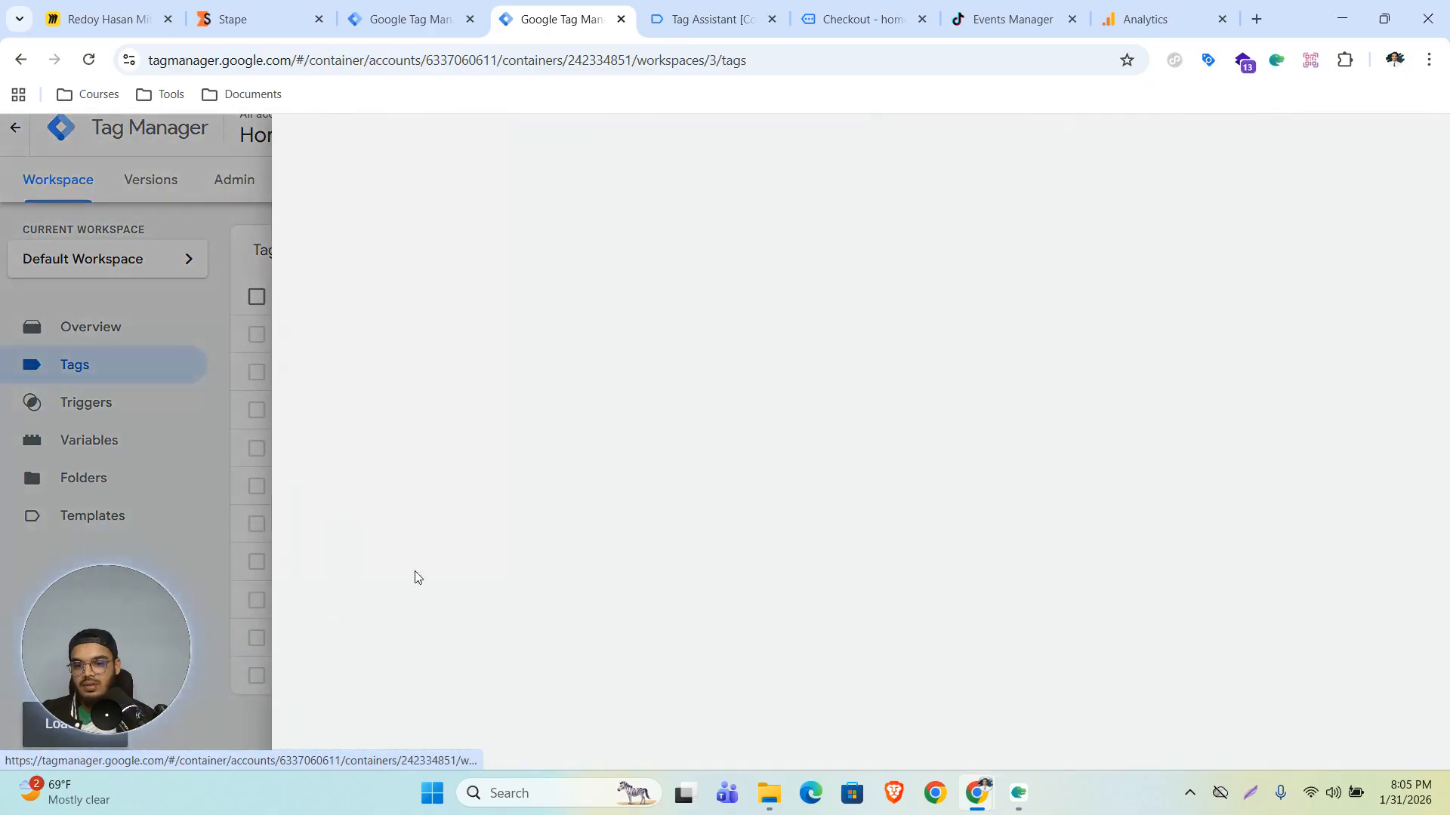
scroll(566, 589, "down", 15)
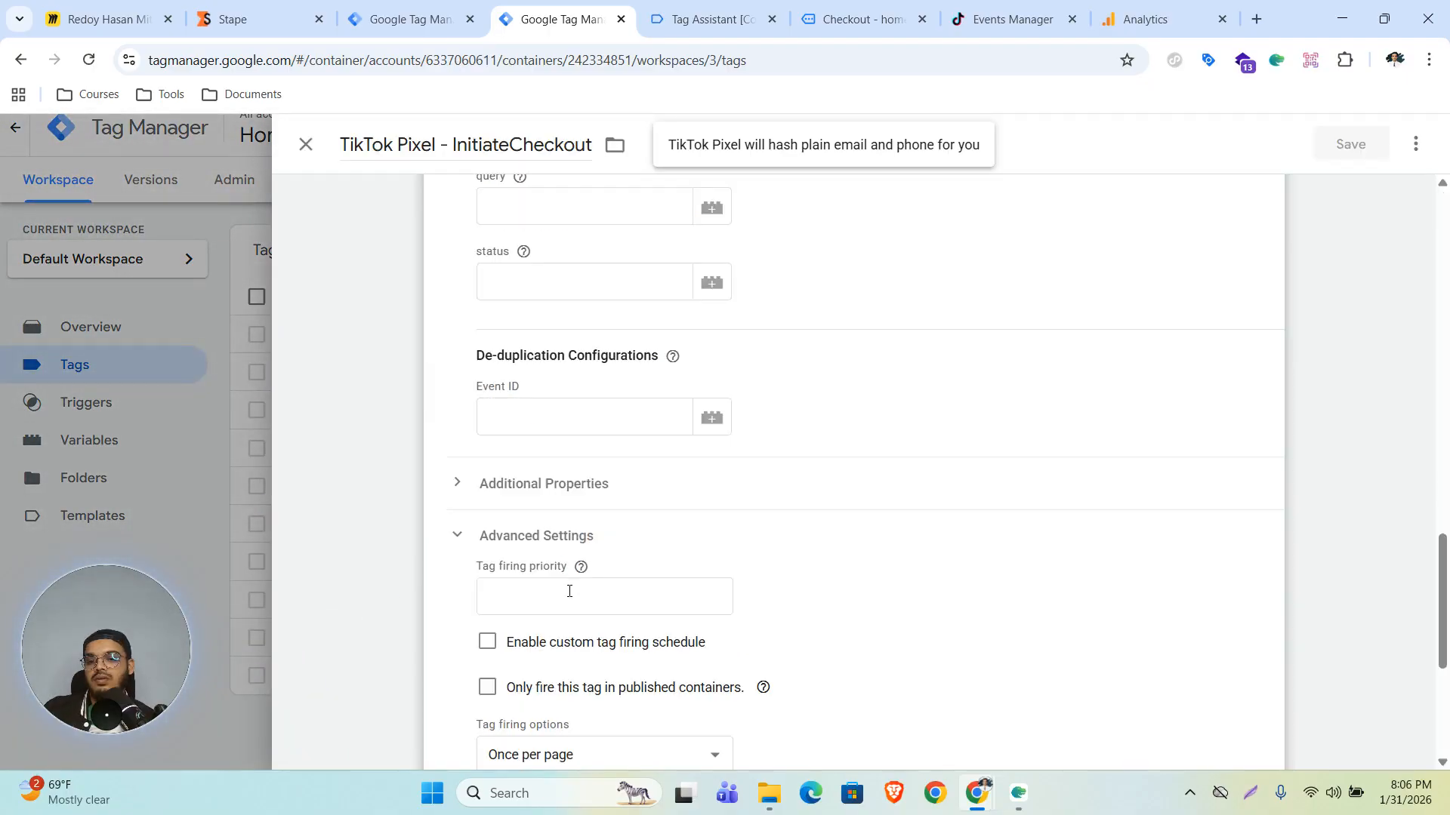
left_click(563, 410)
type("{{event Id")
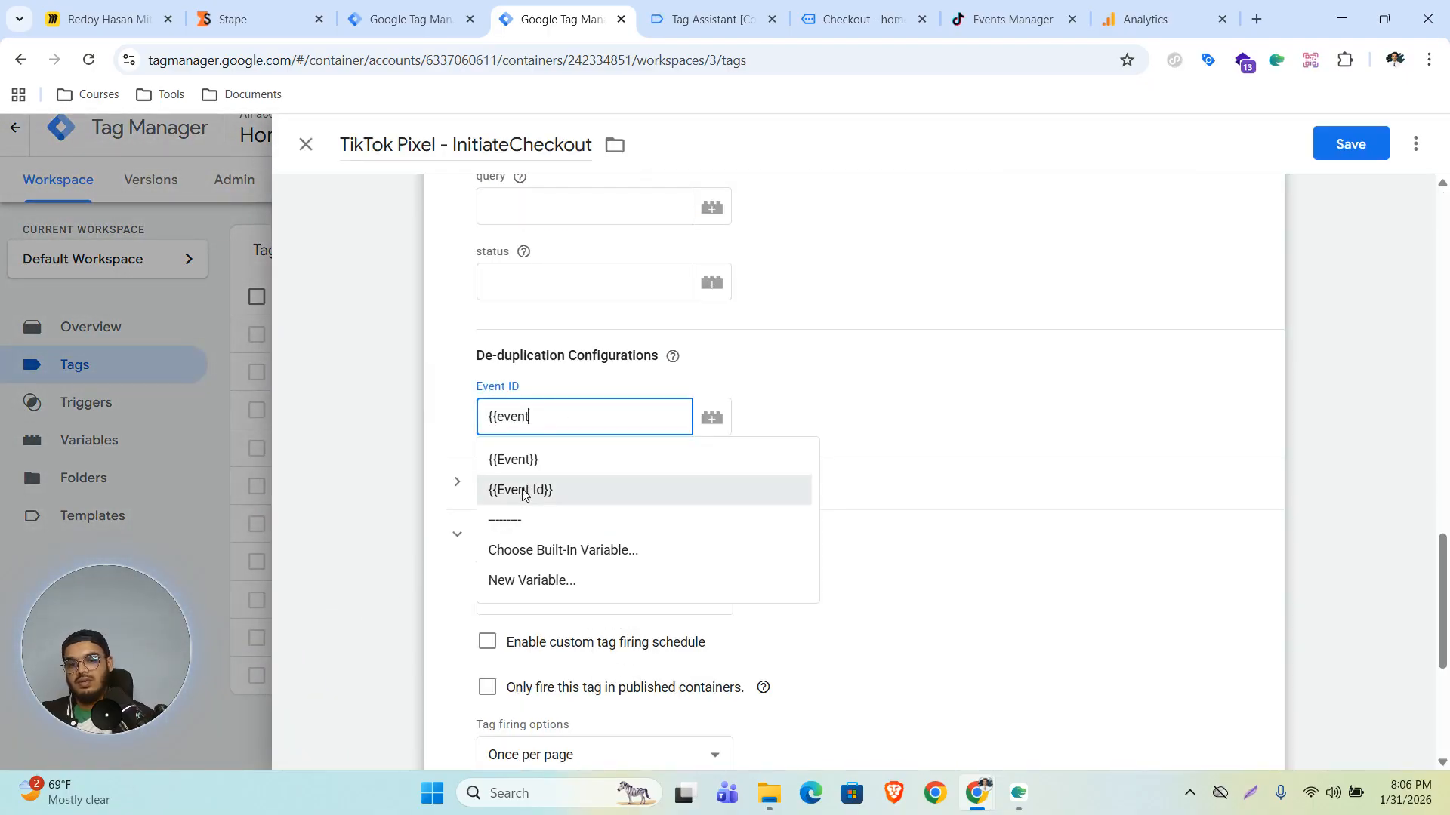
left_click(520, 490)
left_click(1335, 146)
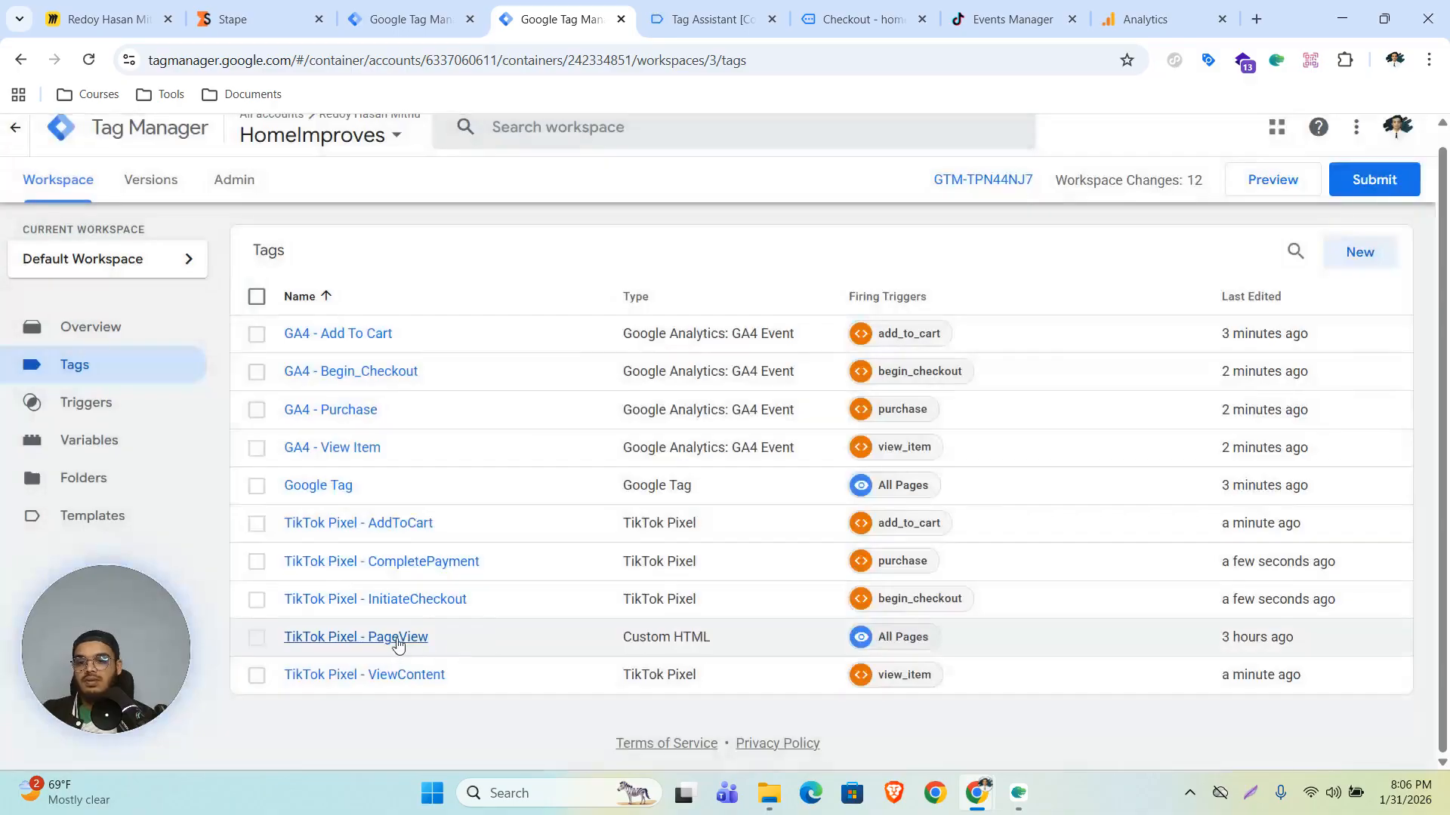
- Review the settings of the TikTok Pixel - PageView and TikTok Pixel - ViewContent tags without changing them
left_click(407, 641)
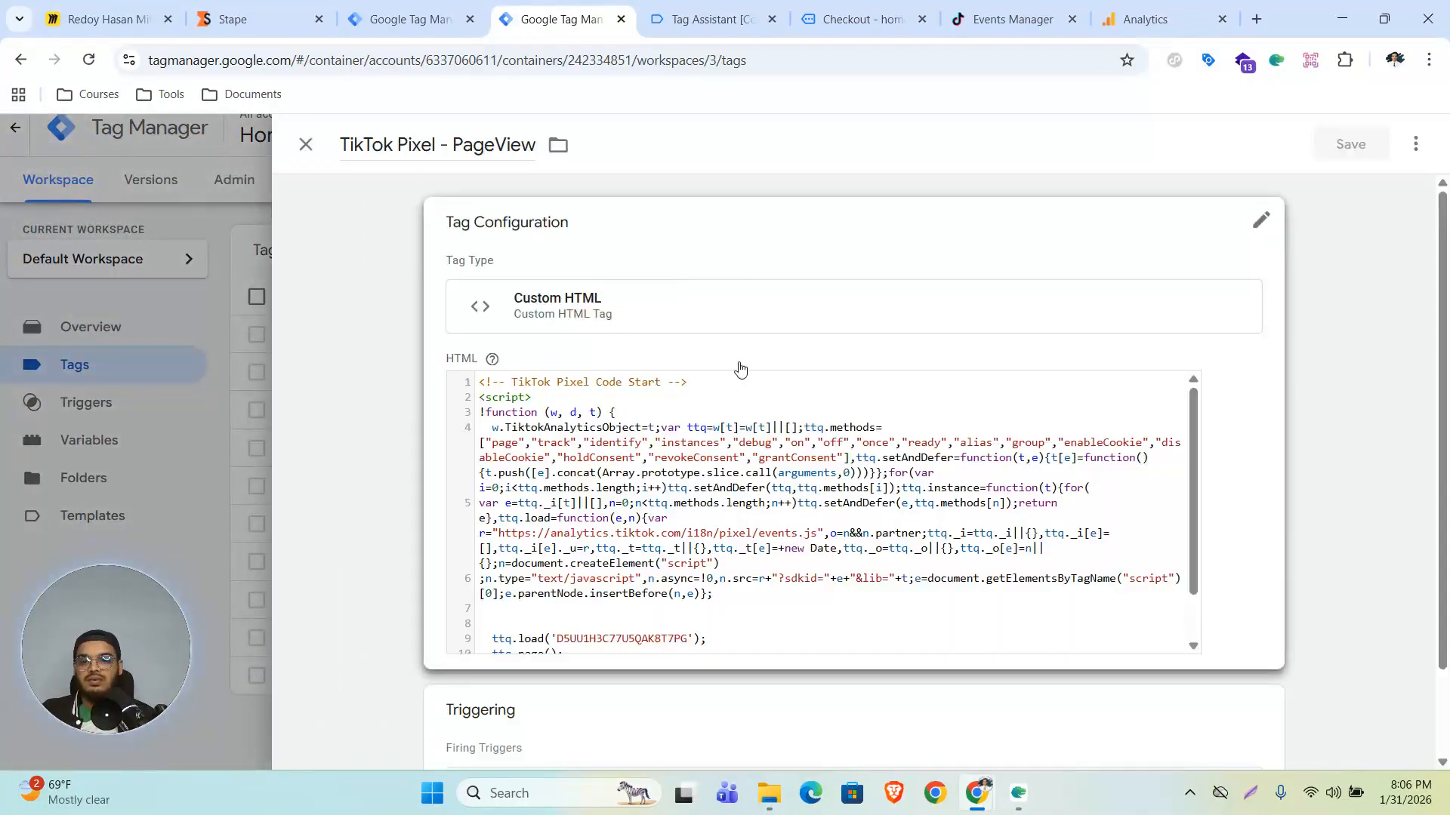
scroll(731, 366, "down", 2)
left_click(1184, 535)
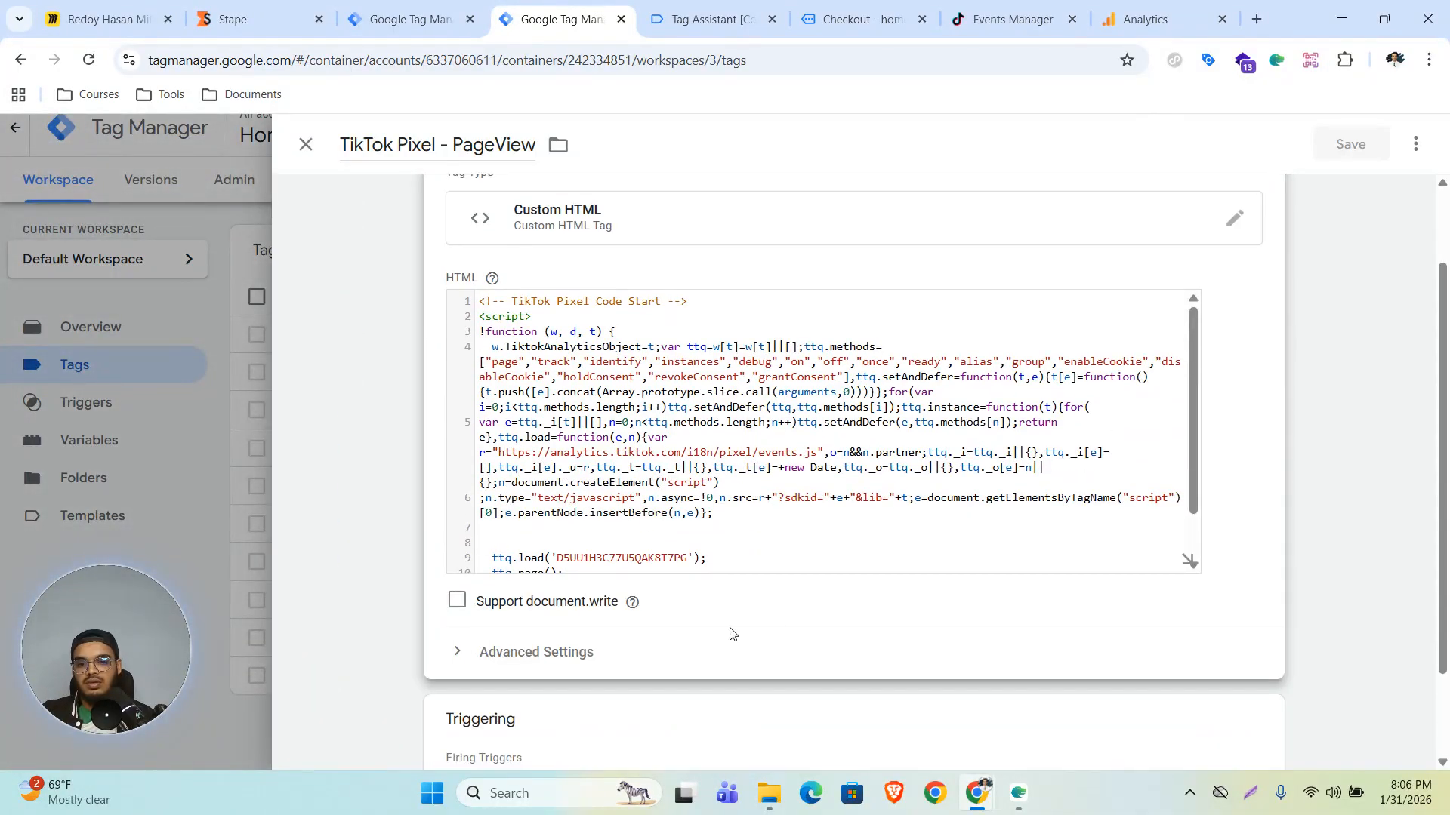
left_click(532, 652)
scroll(649, 566, "down", 5)
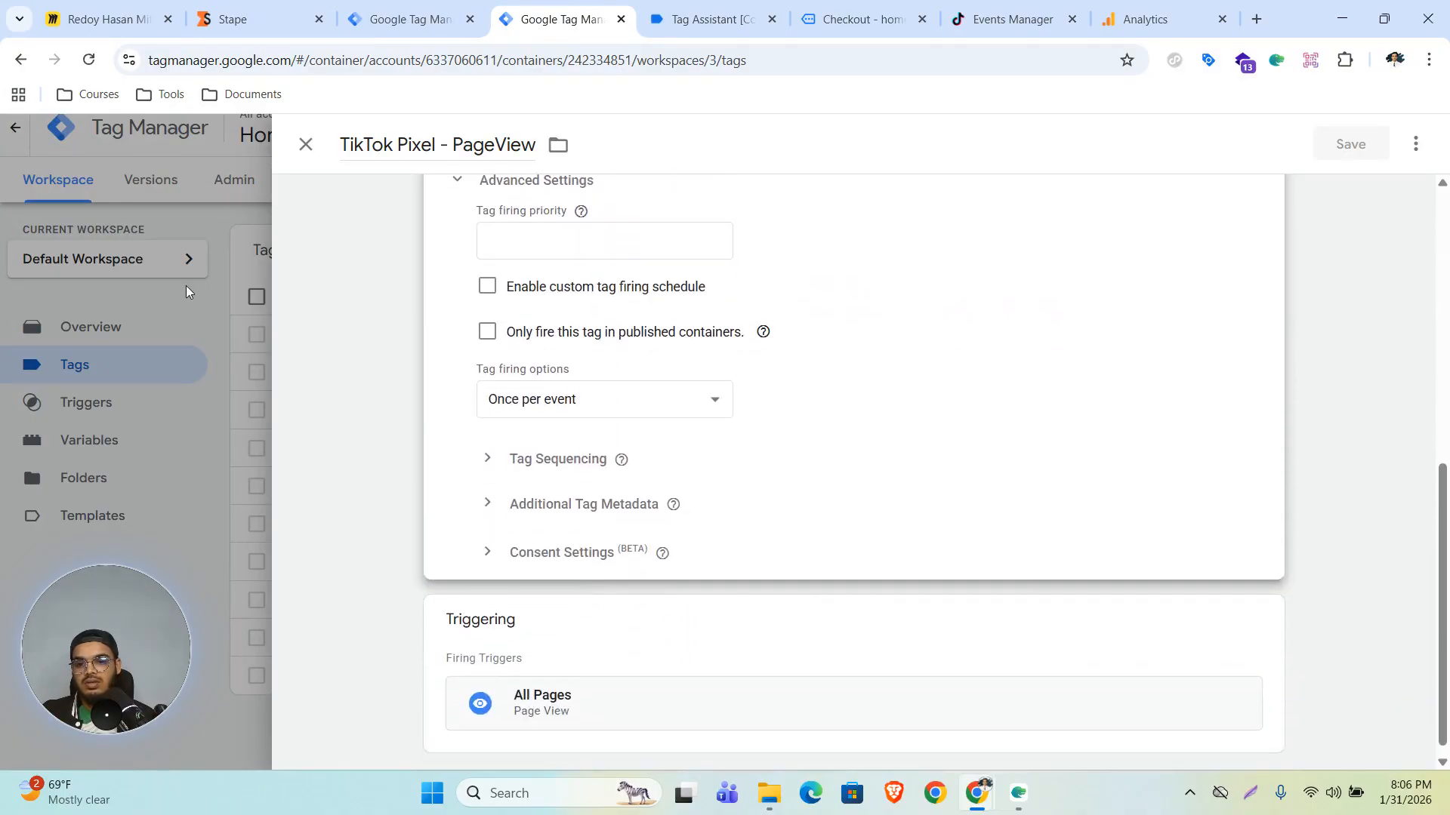
left_click(186, 285)
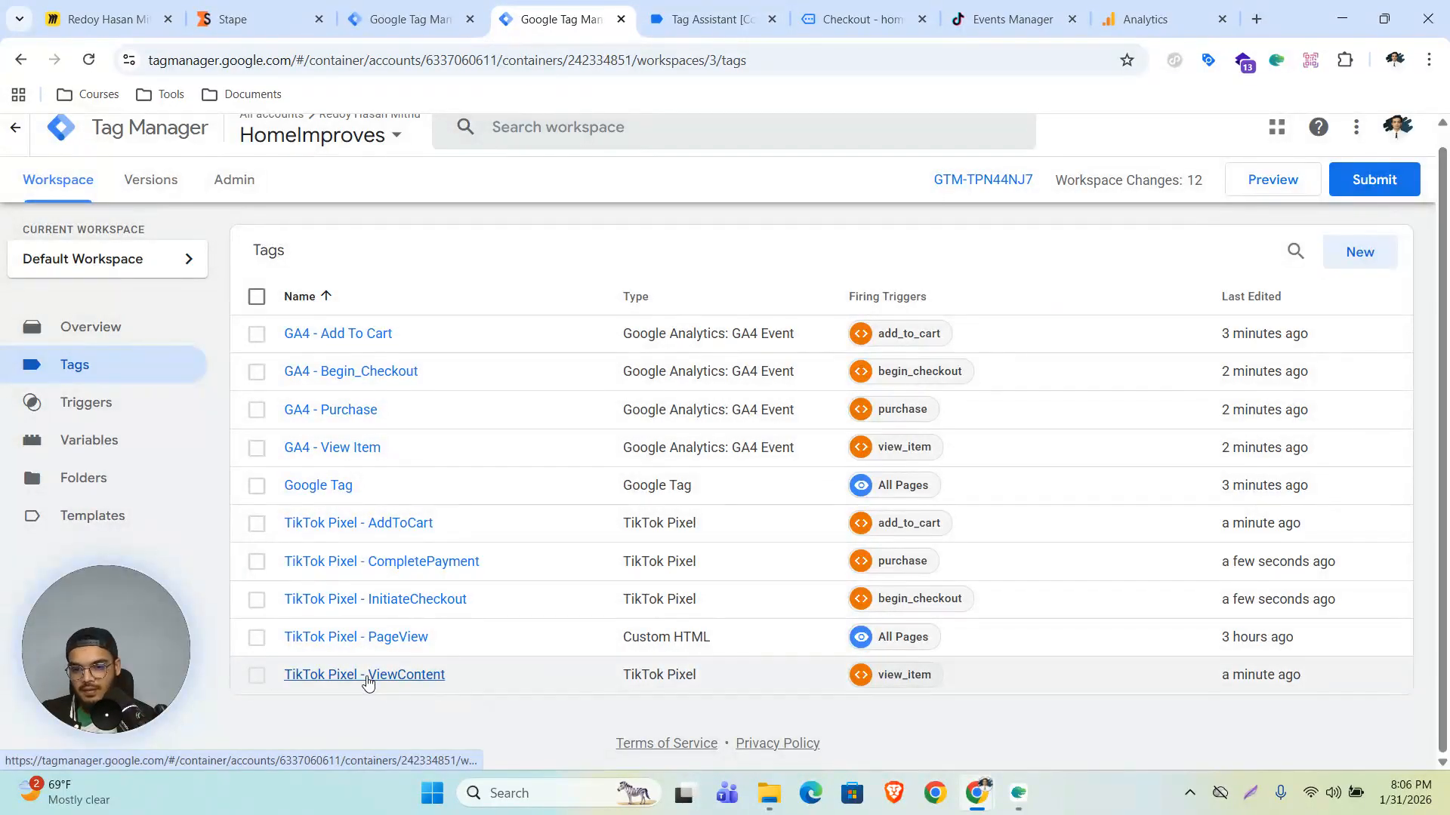
left_click(367, 675)
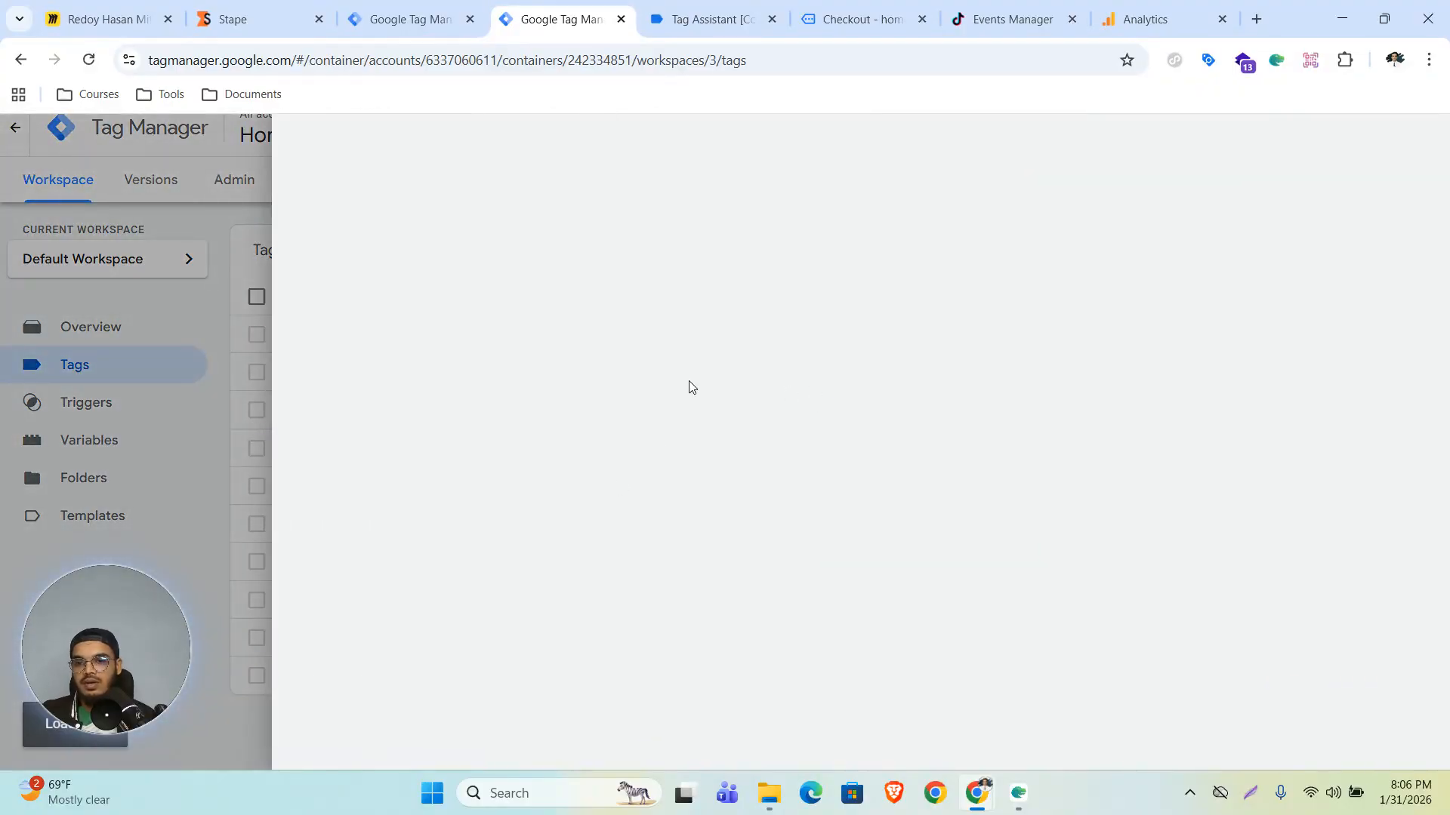
scroll(695, 385, "down", 10)
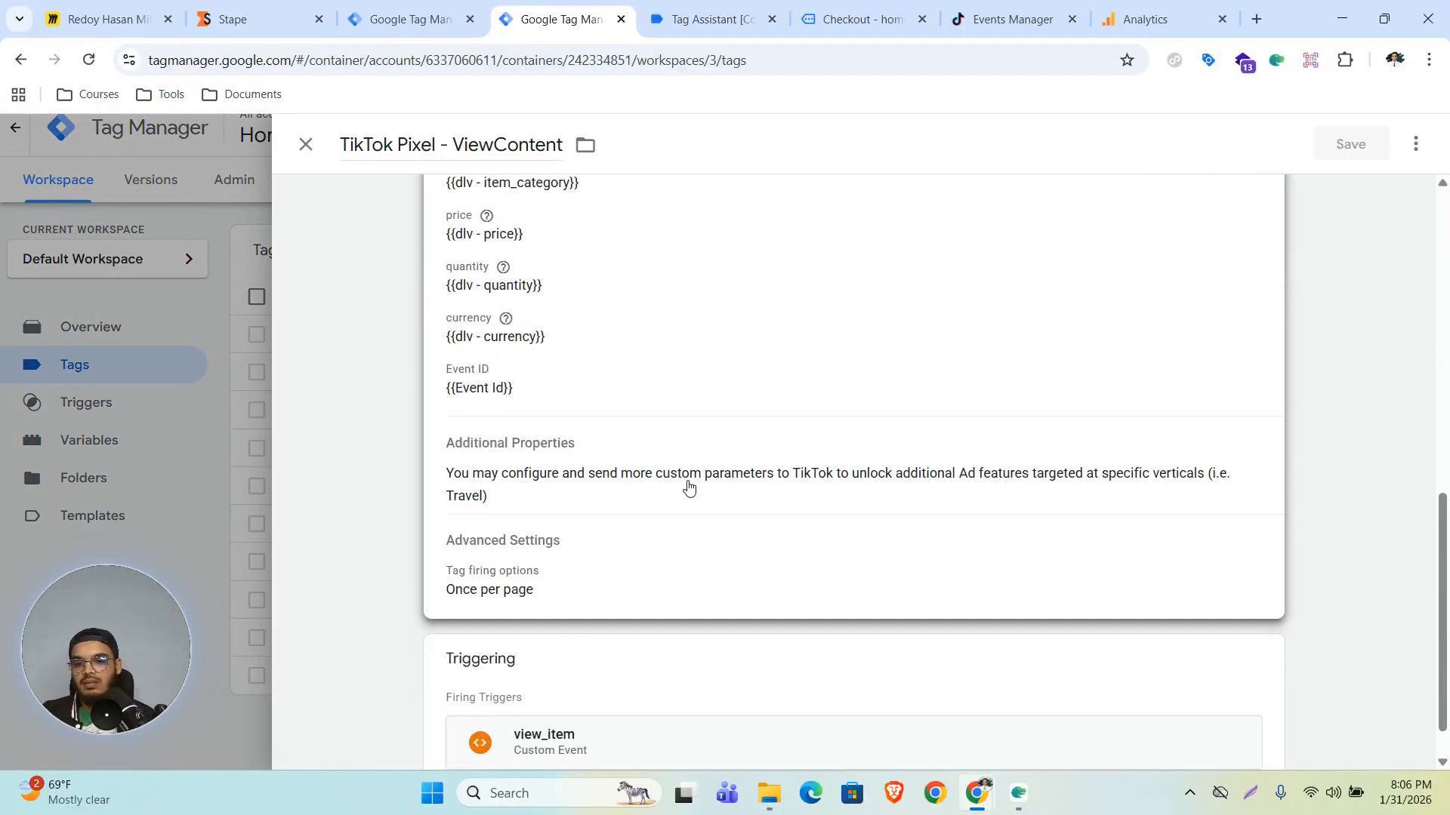
left_click(201, 364)
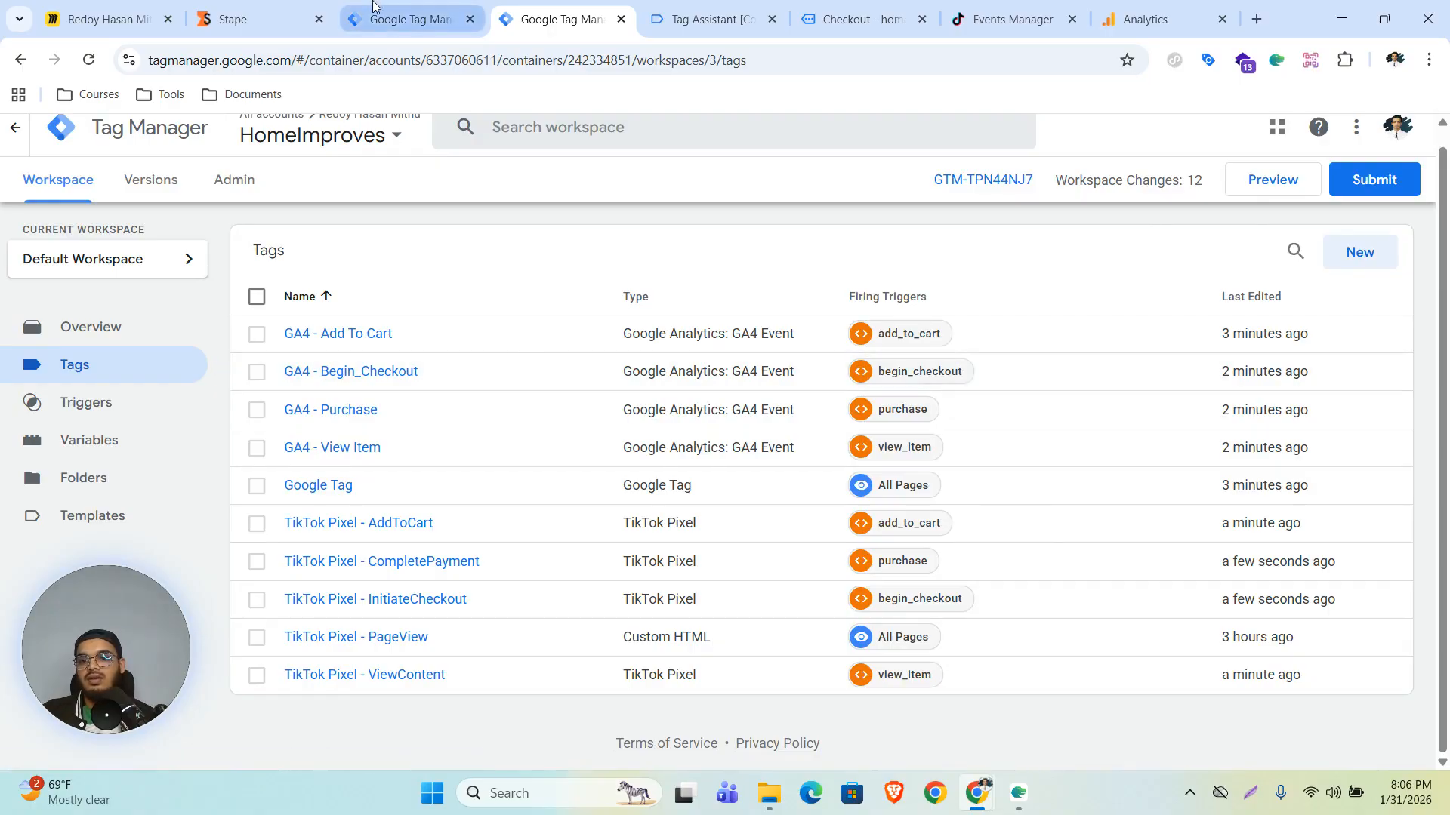
- In the server container, start a new Custom trigger firing on some events where Event Name matches RegEx
left_click(373, 6)
scroll(299, 447, "down", 3)
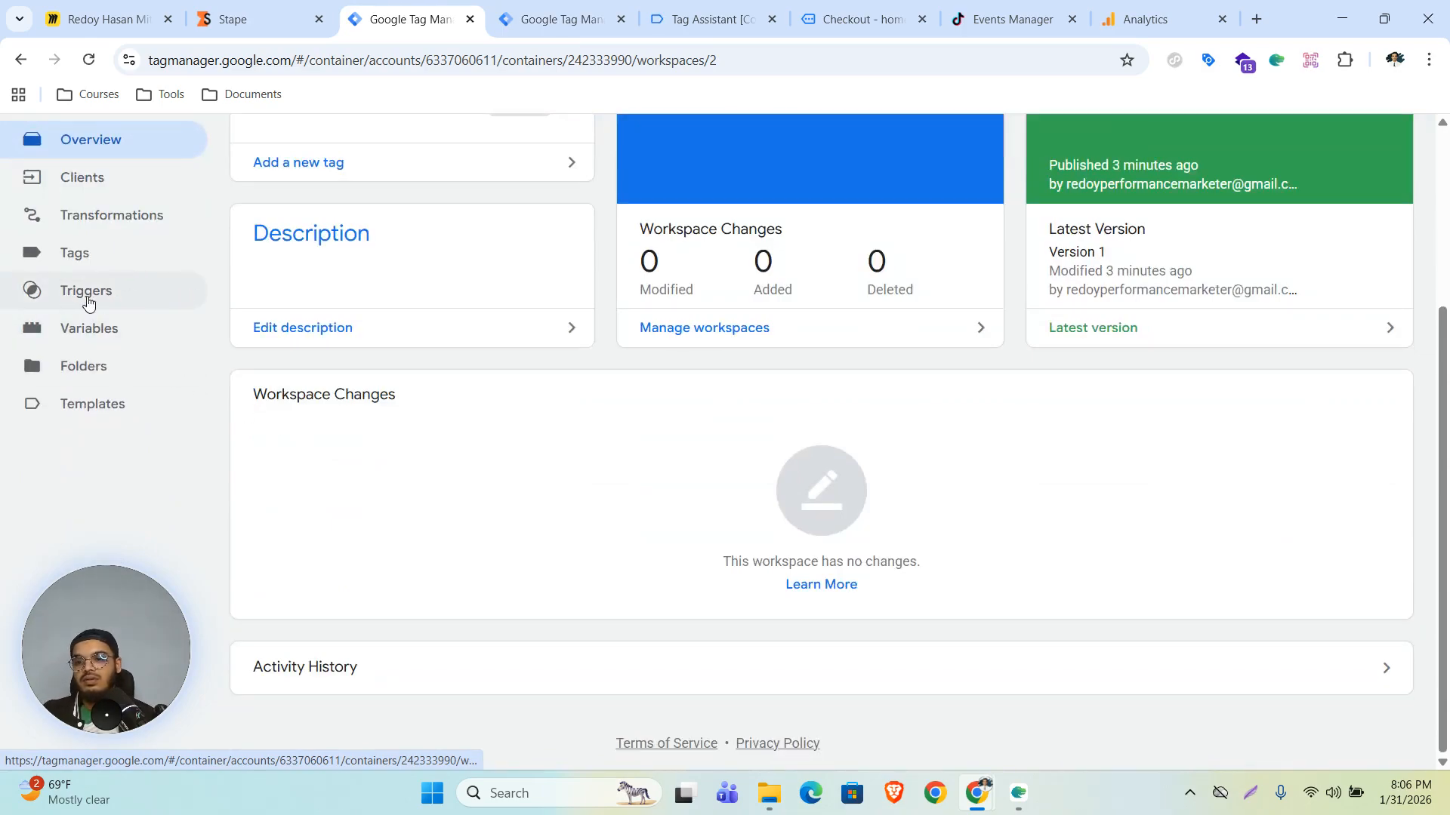
left_click(124, 299)
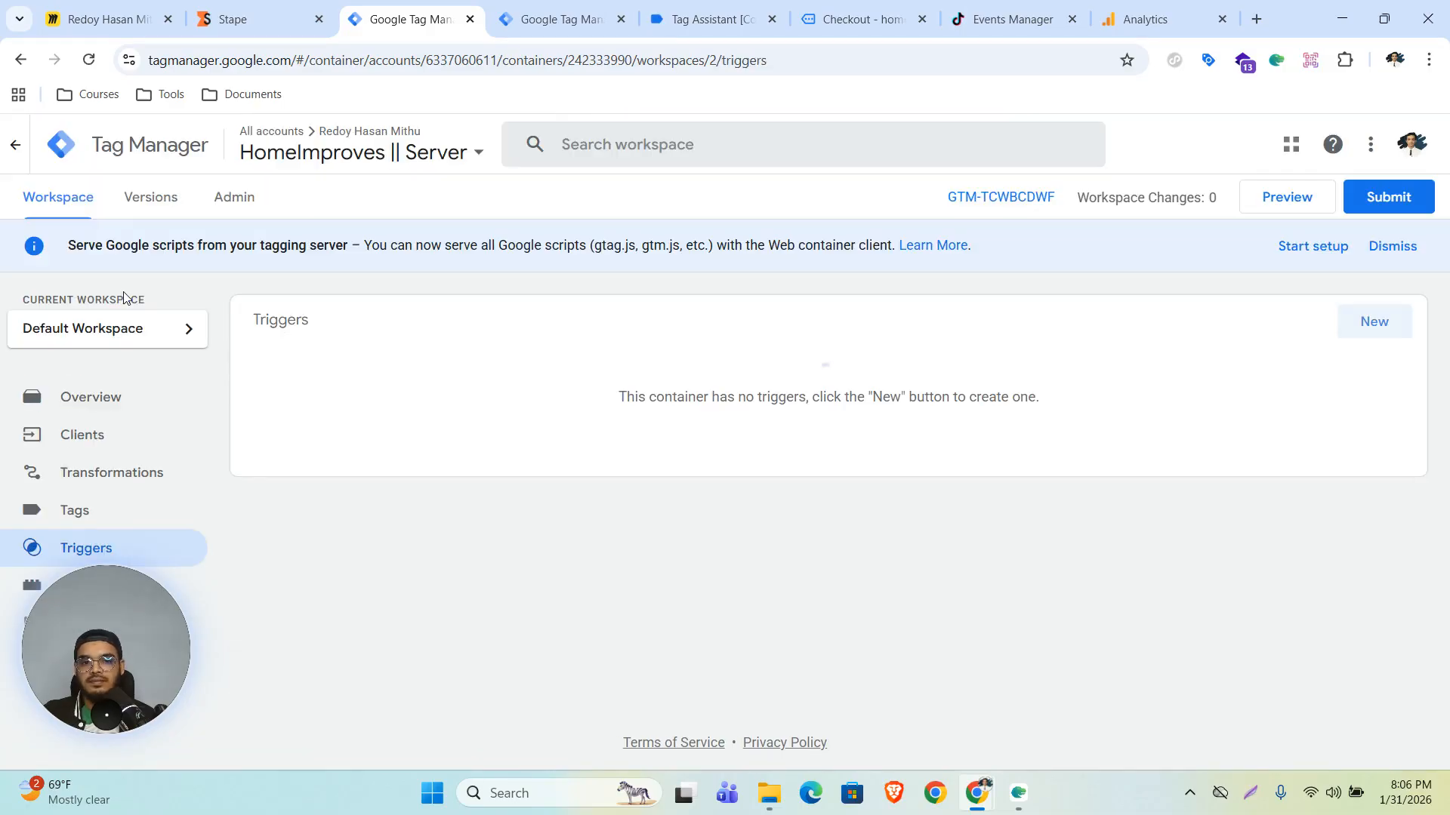
left_click(1352, 323)
left_click(806, 304)
left_click(989, 207)
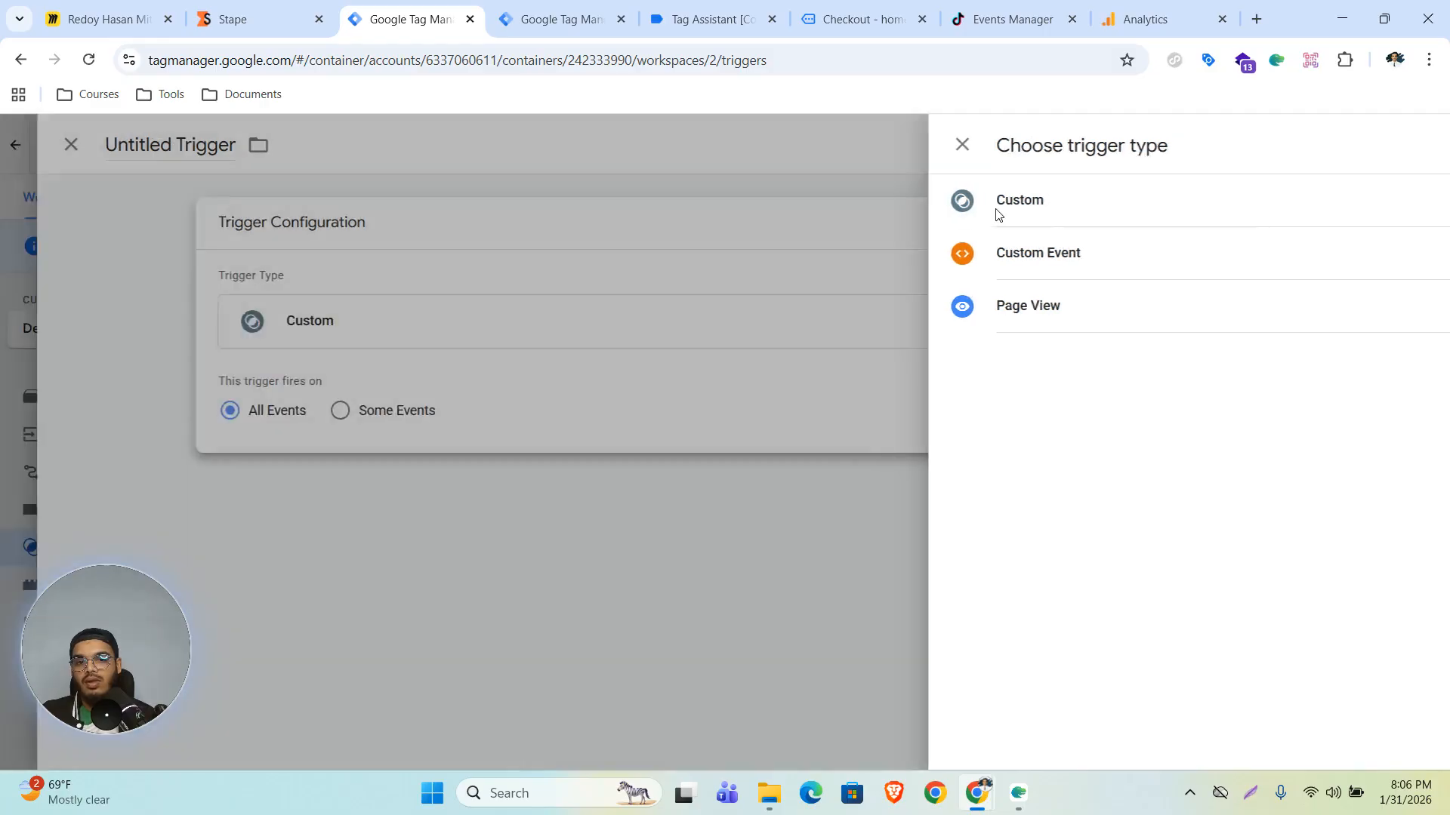
left_click(576, 411)
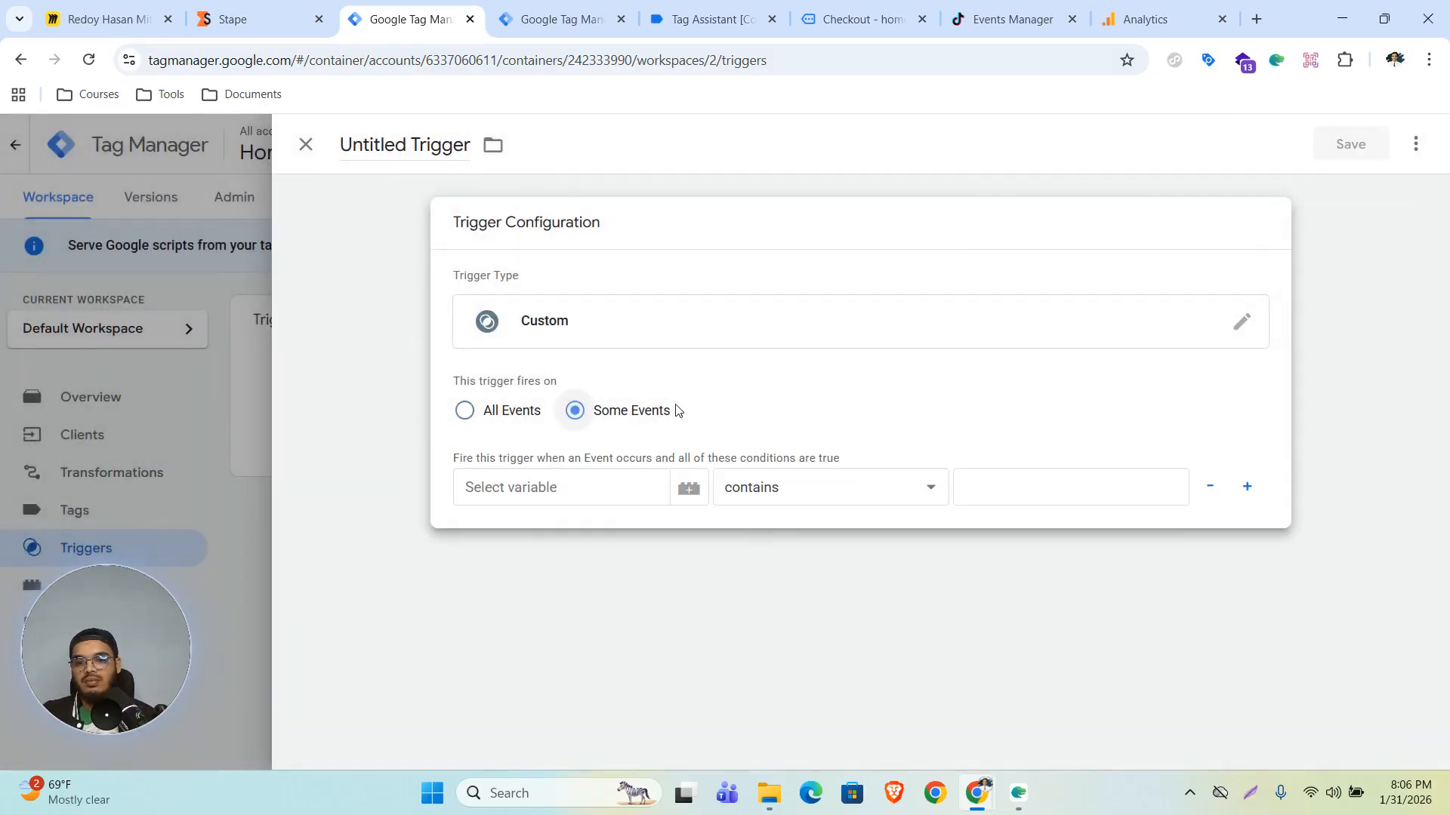
left_click(619, 493)
left_click(593, 531)
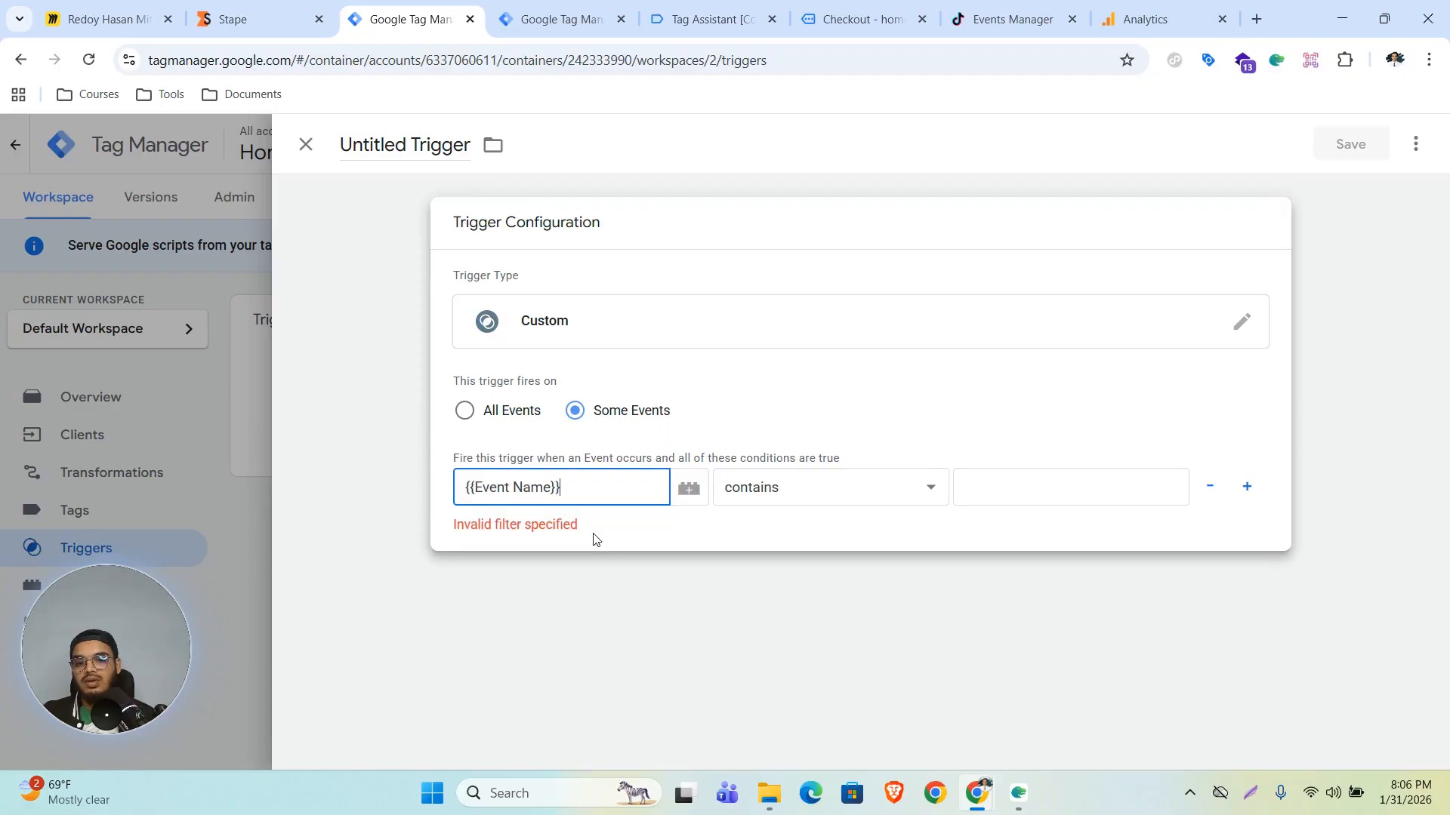
left_click(859, 490)
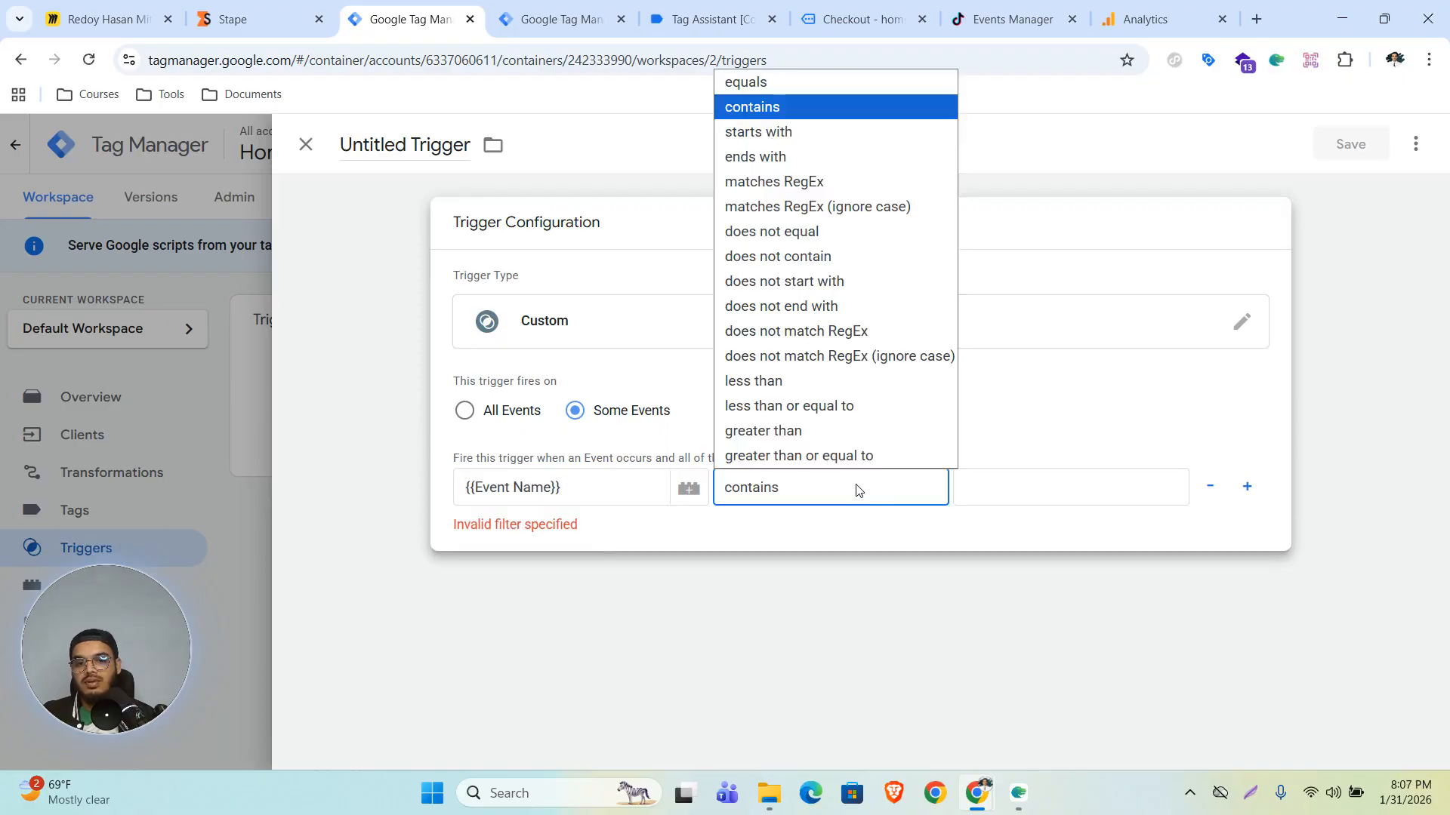
left_click(812, 182)
- Set the condition value to ^(page_view|view_item|add_to_cart|begin_checkout|purchase)$, copied from the linked Google Doc
left_click(1003, 479)
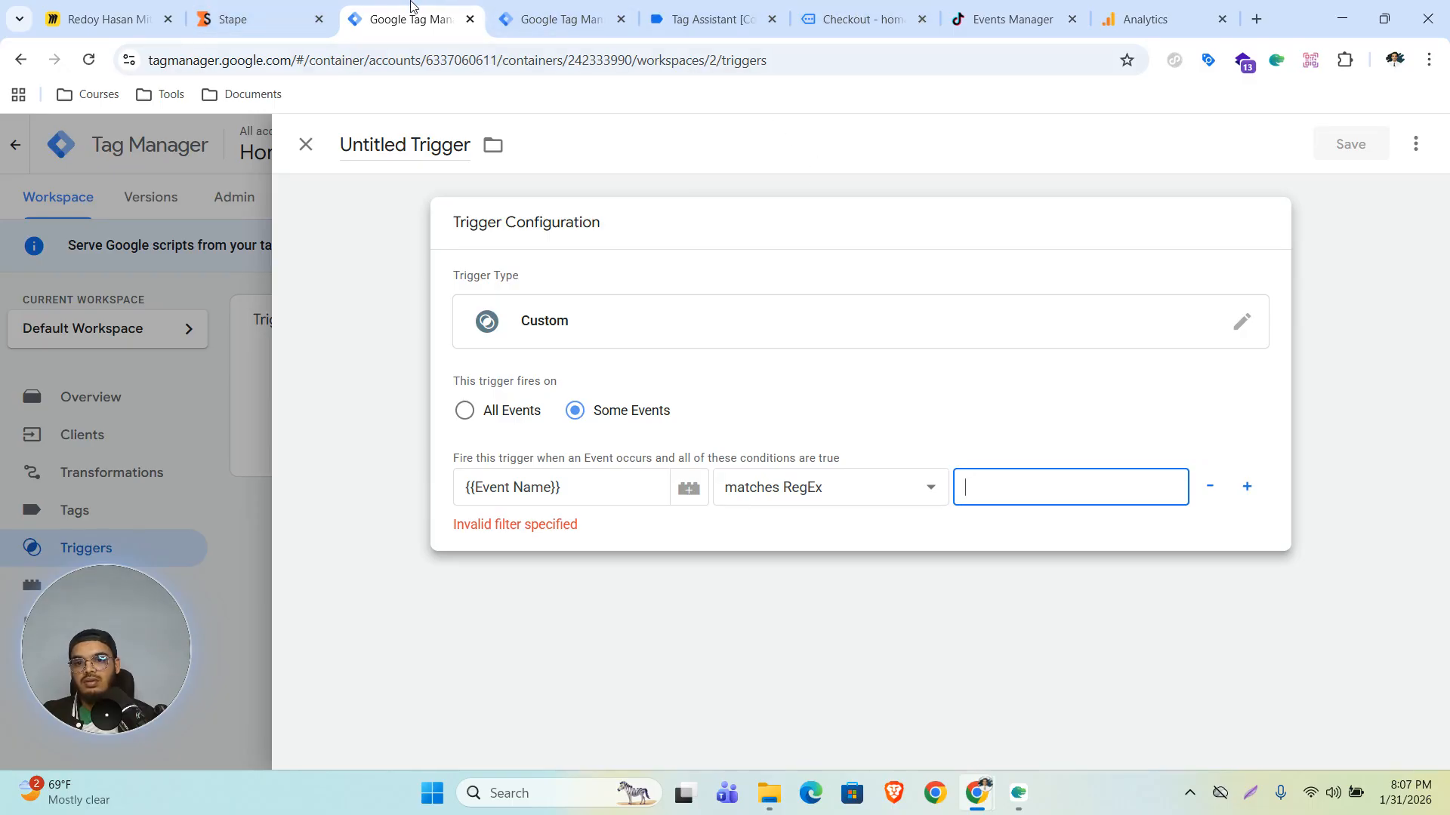
left_click(106, 19)
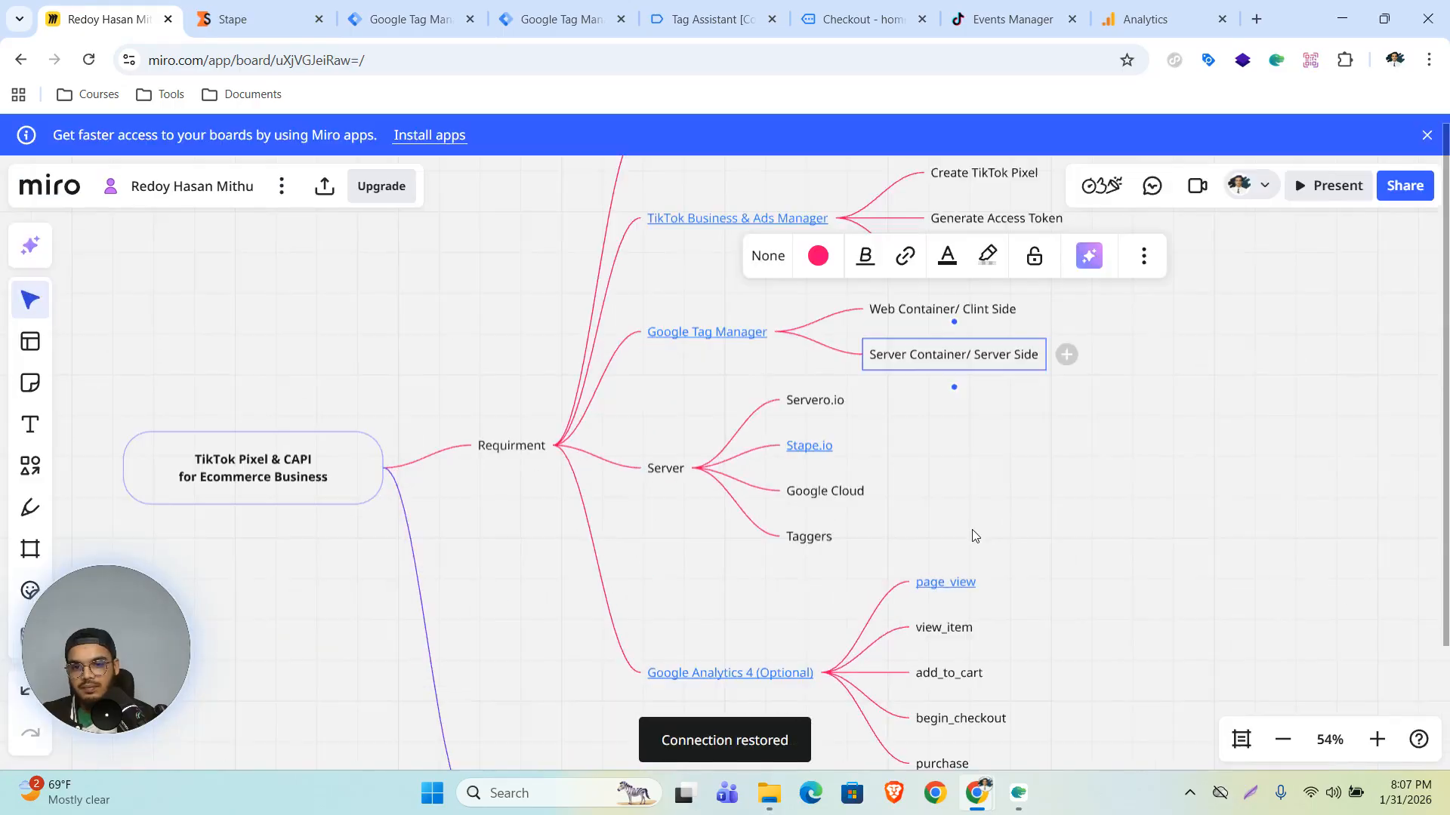
left_click_drag(1081, 553, 1042, 446)
mouse_move(528, 708)
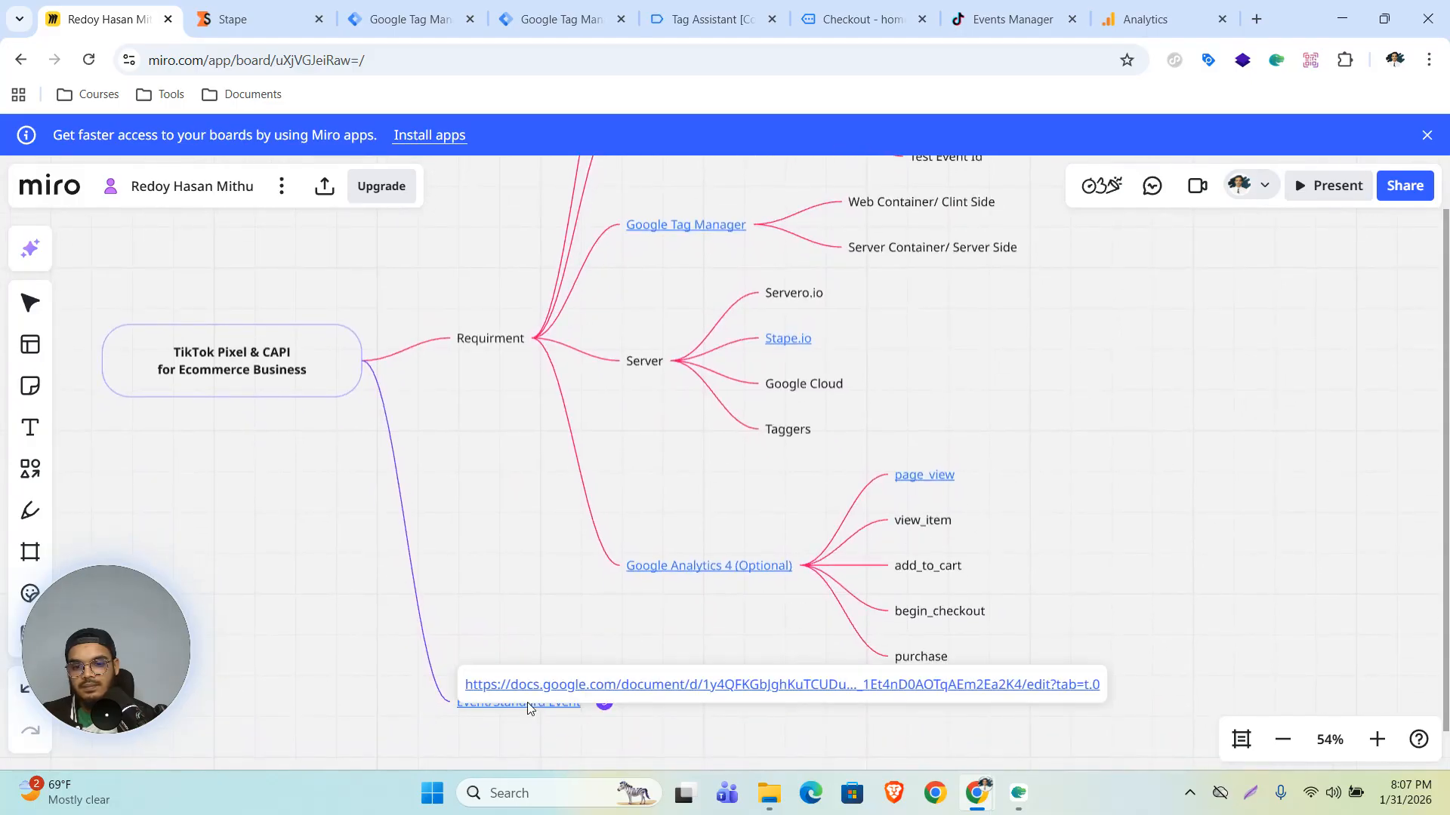
left_click(560, 685)
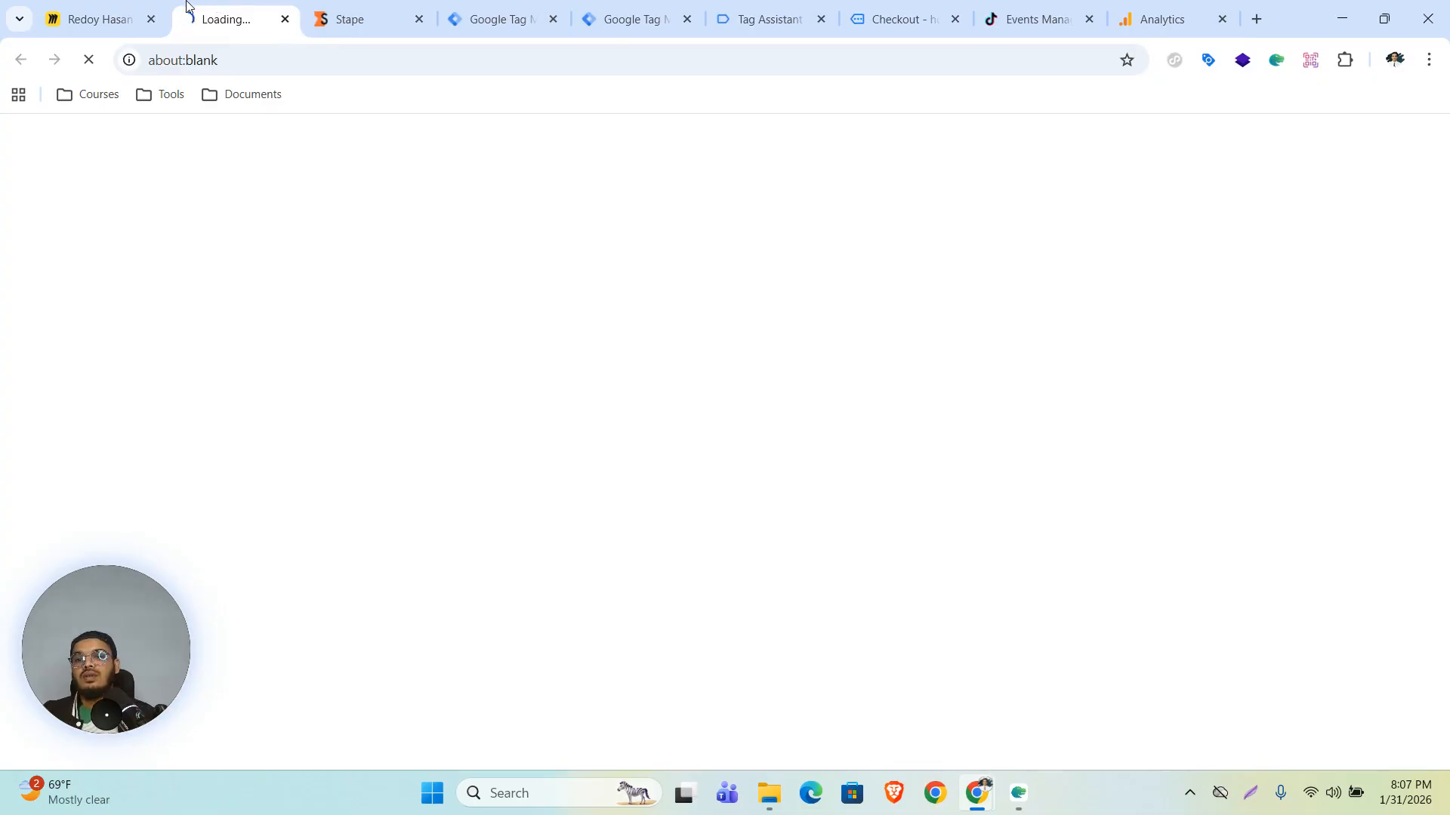
scroll(698, 412, "down", 20)
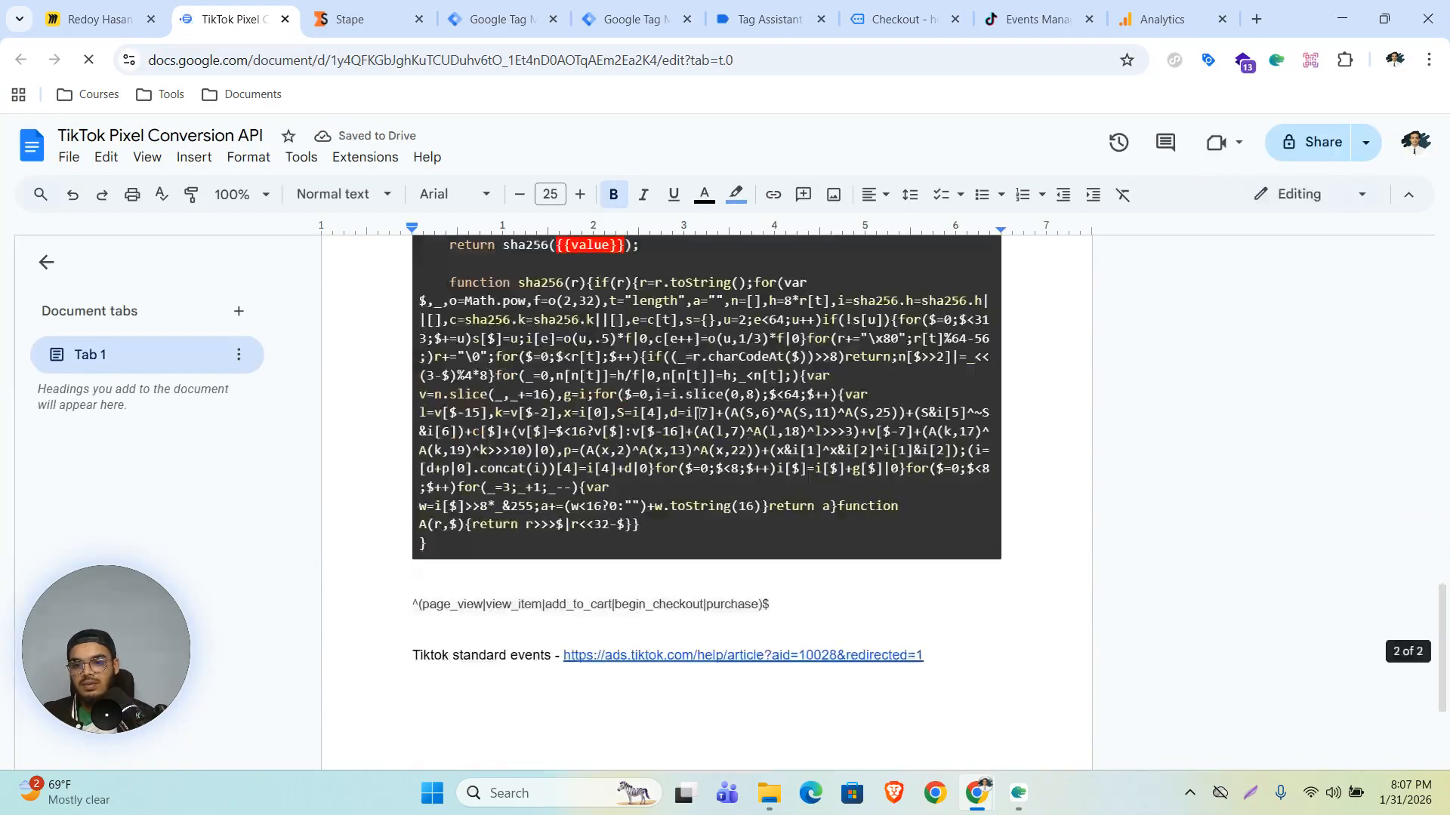
left_click_drag(410, 511, 769, 506)
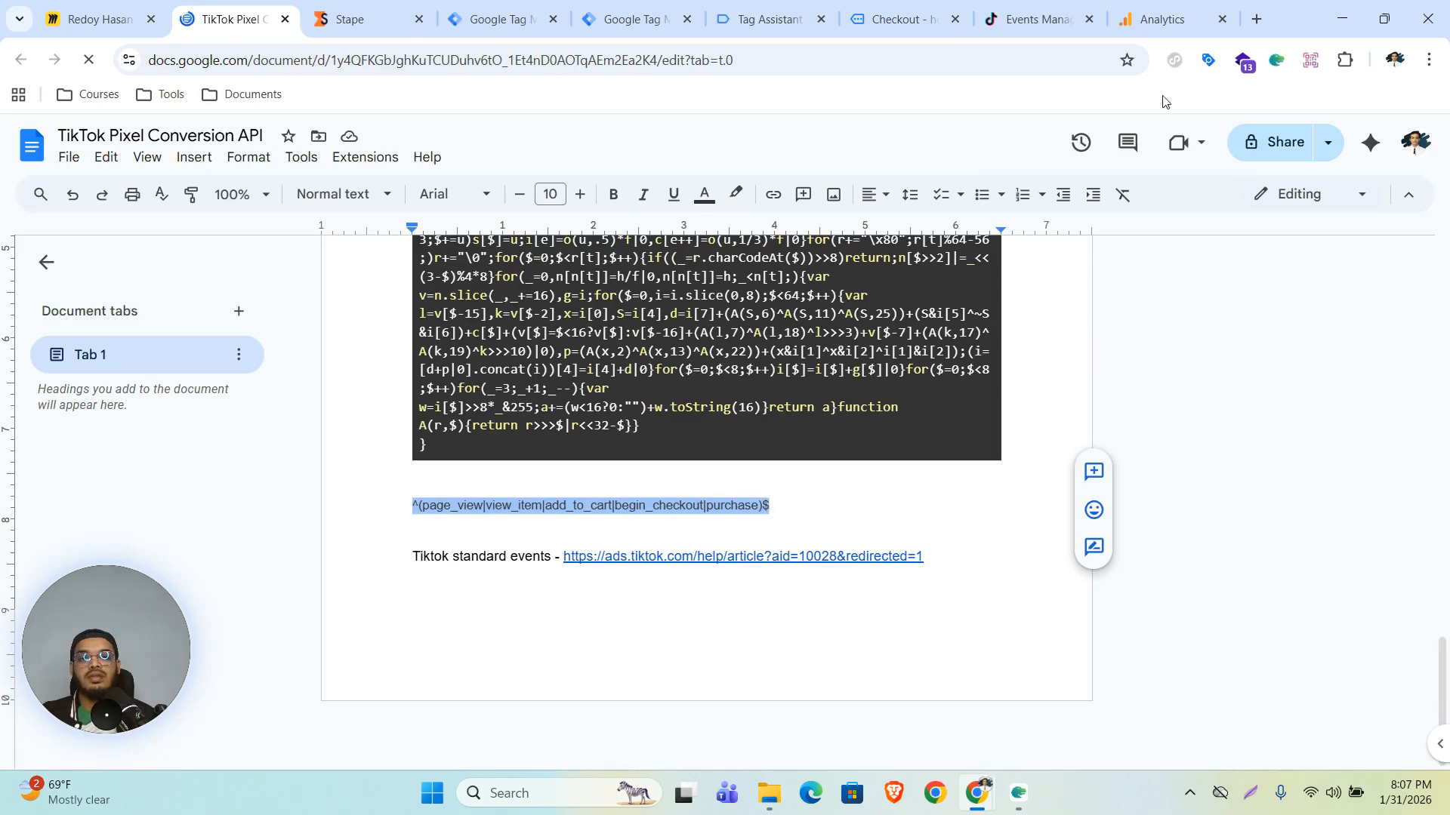
left_click(505, 15)
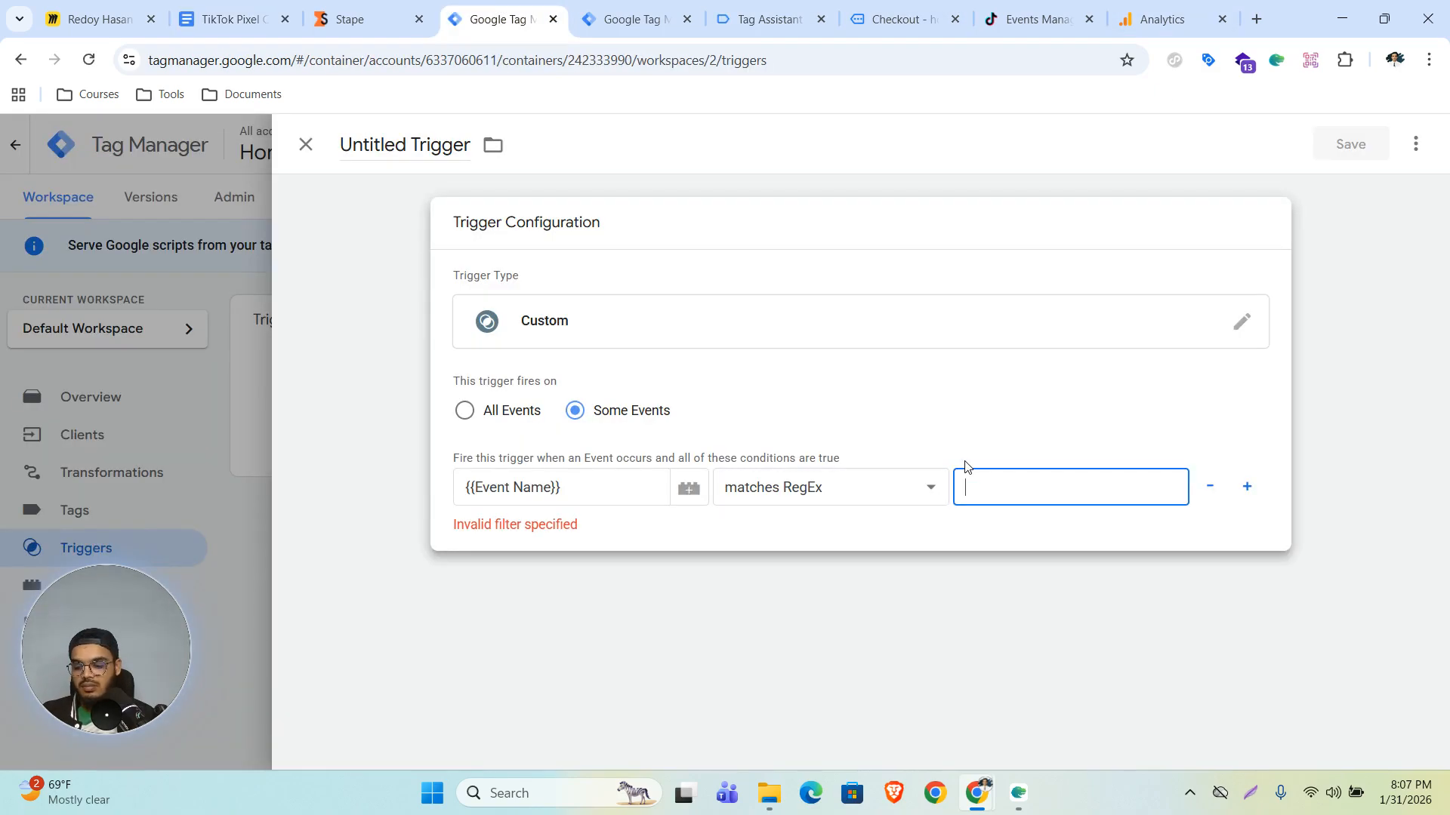
key("ctrl+v")
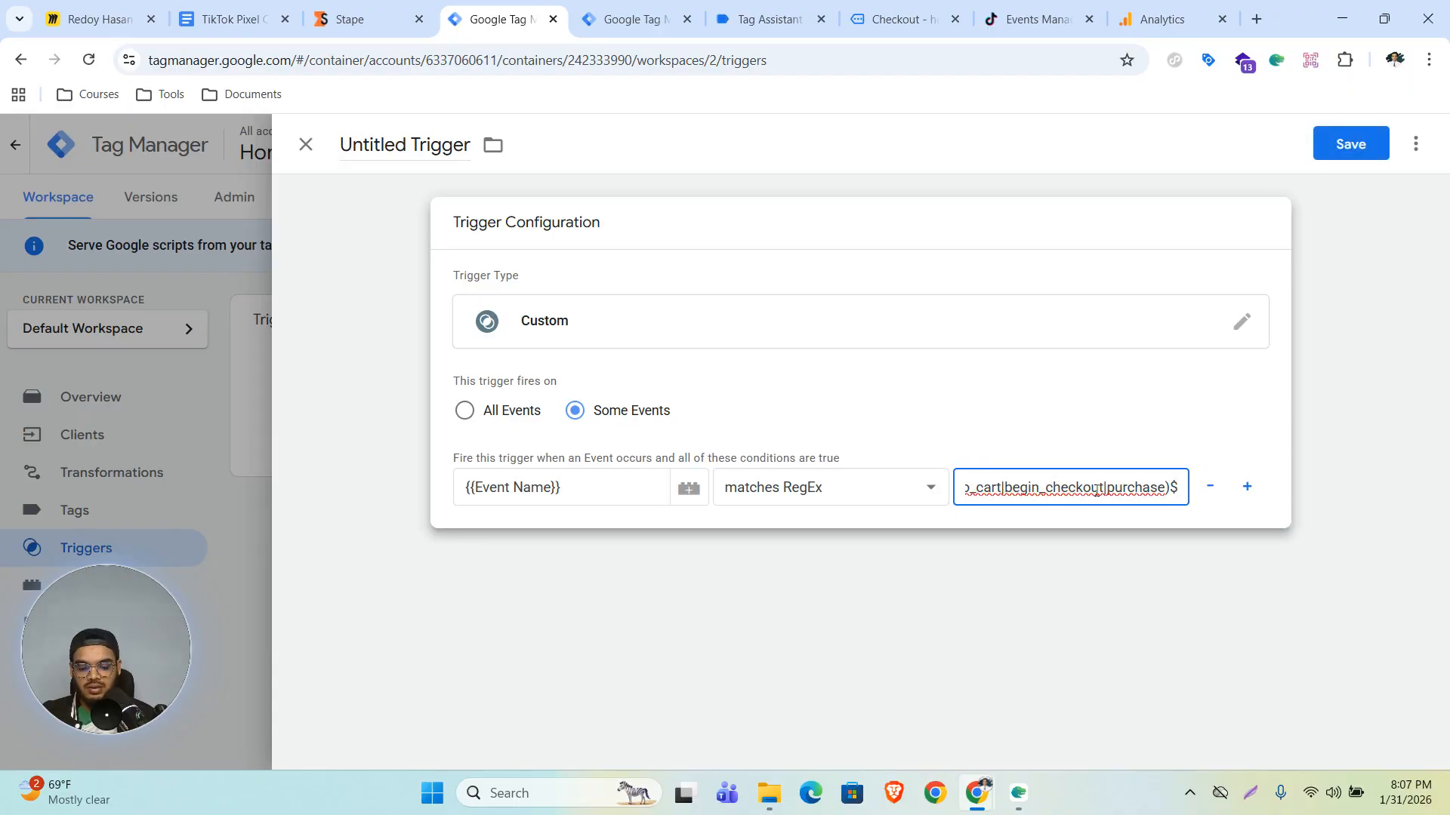
key("Left")
key("Left")
key("Left")
key("Left")
key("Left")
key("Left")
key("Left")
key("Left")
key("Left")
key("Left")
key("Left")
key("Left")
key("Left")
key("Left")
key("Left")
key("Left")
key("Left")
key("Left")
key("Left")
key("Left")
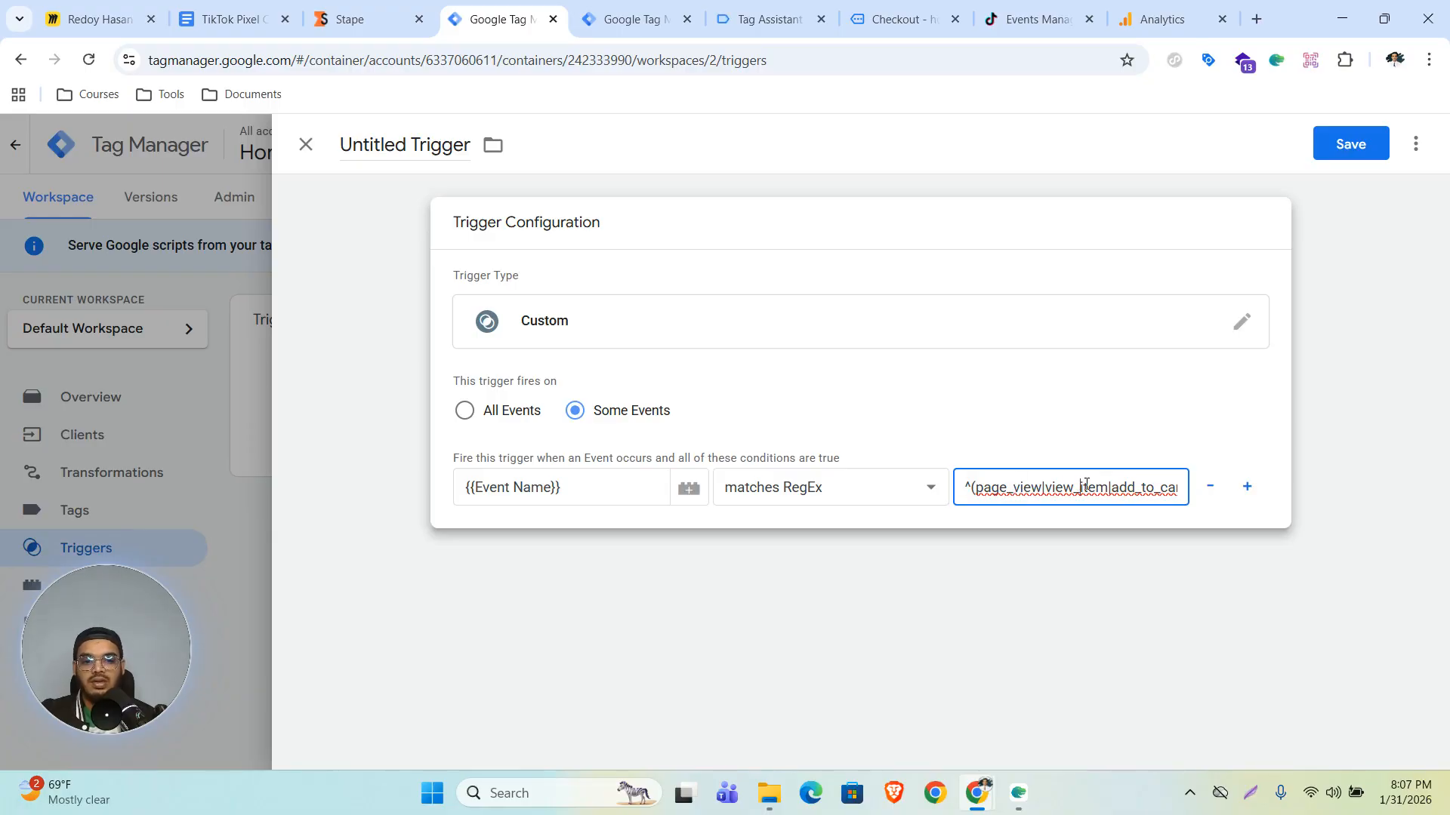
type("t|begin_checkout|purchase)$")
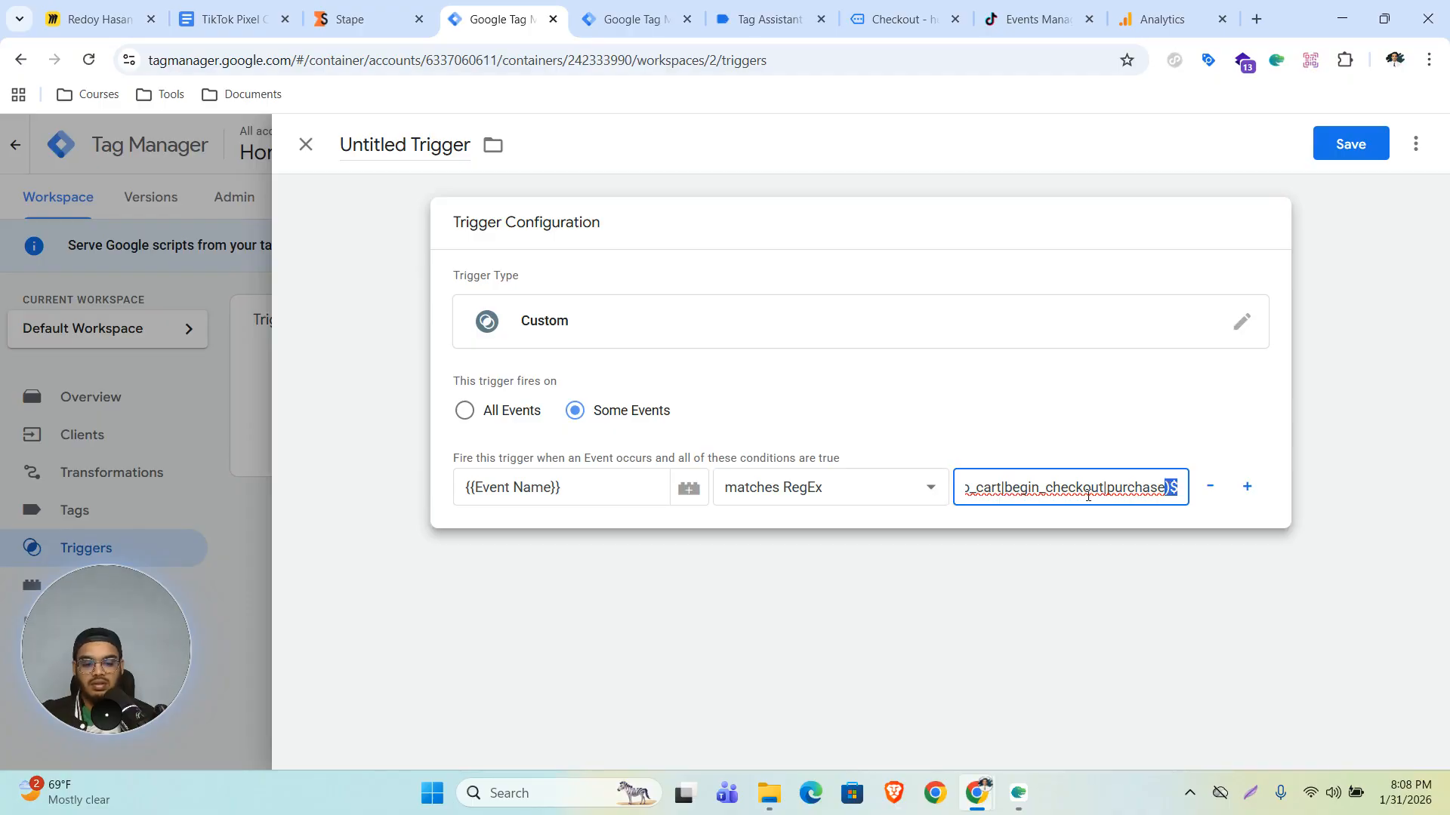
key("Home")
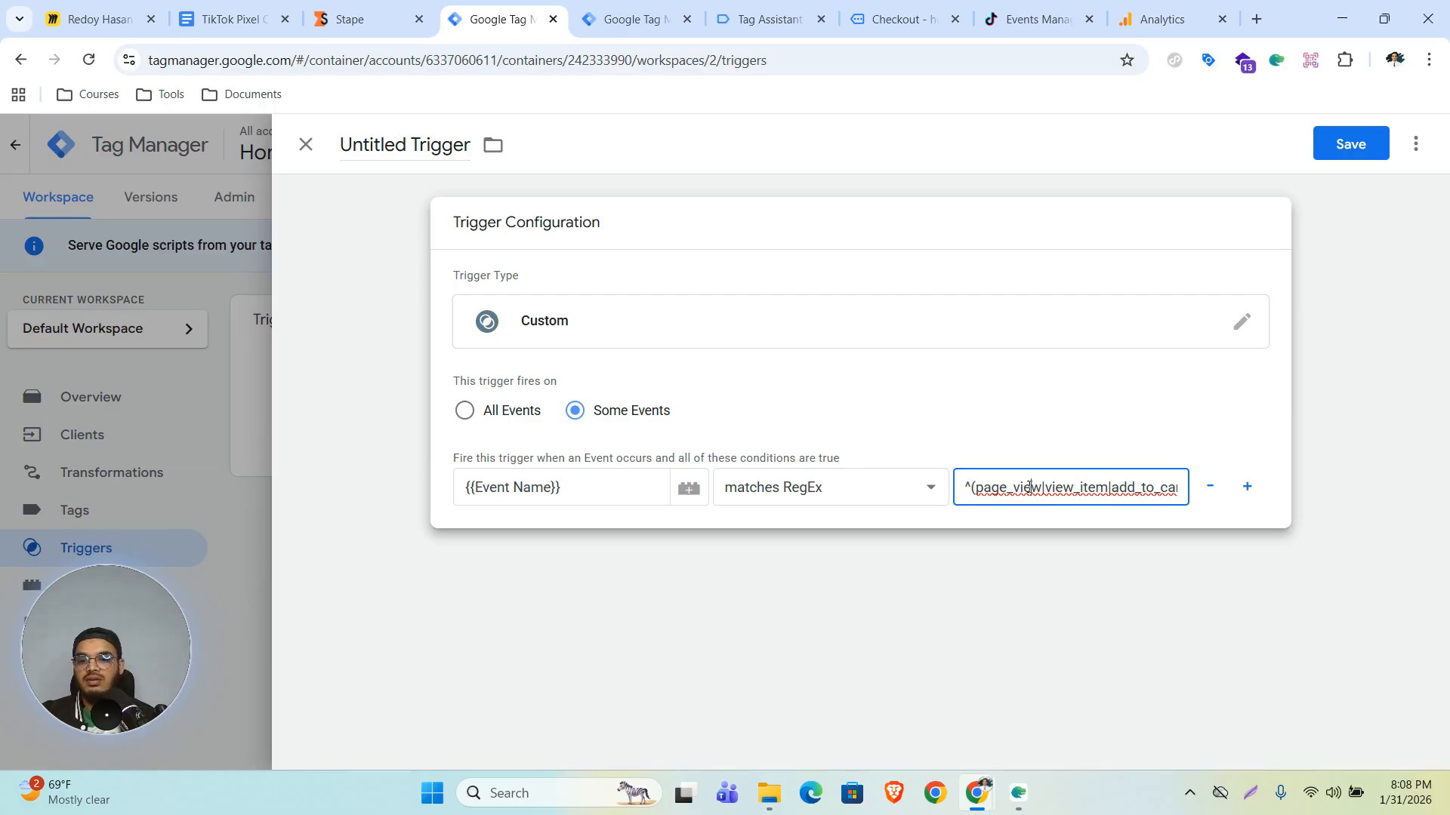
- Name the new trigger CAPI
left_click(399, 146)
key("ctrl+a")
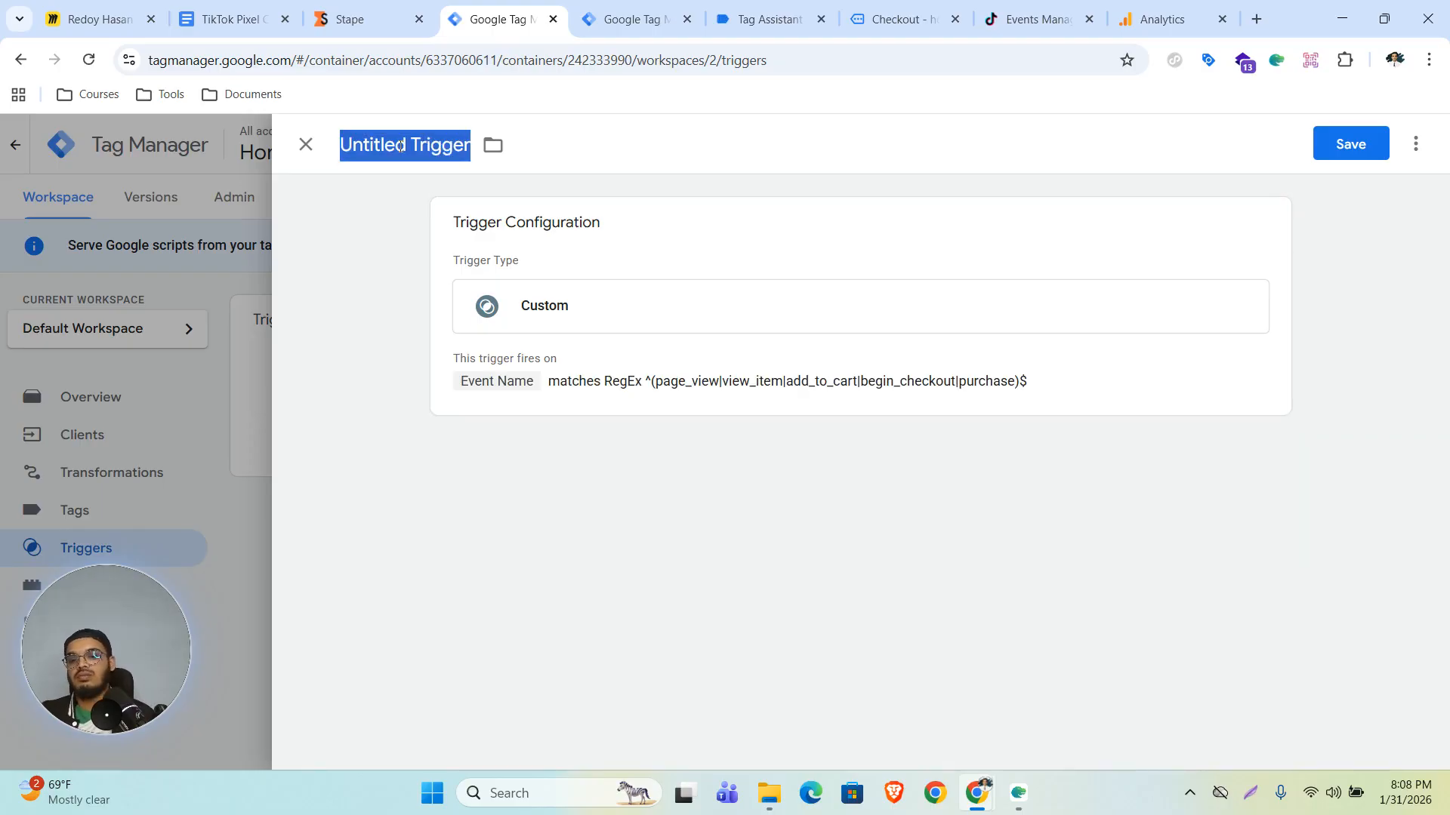
type("CAPI")
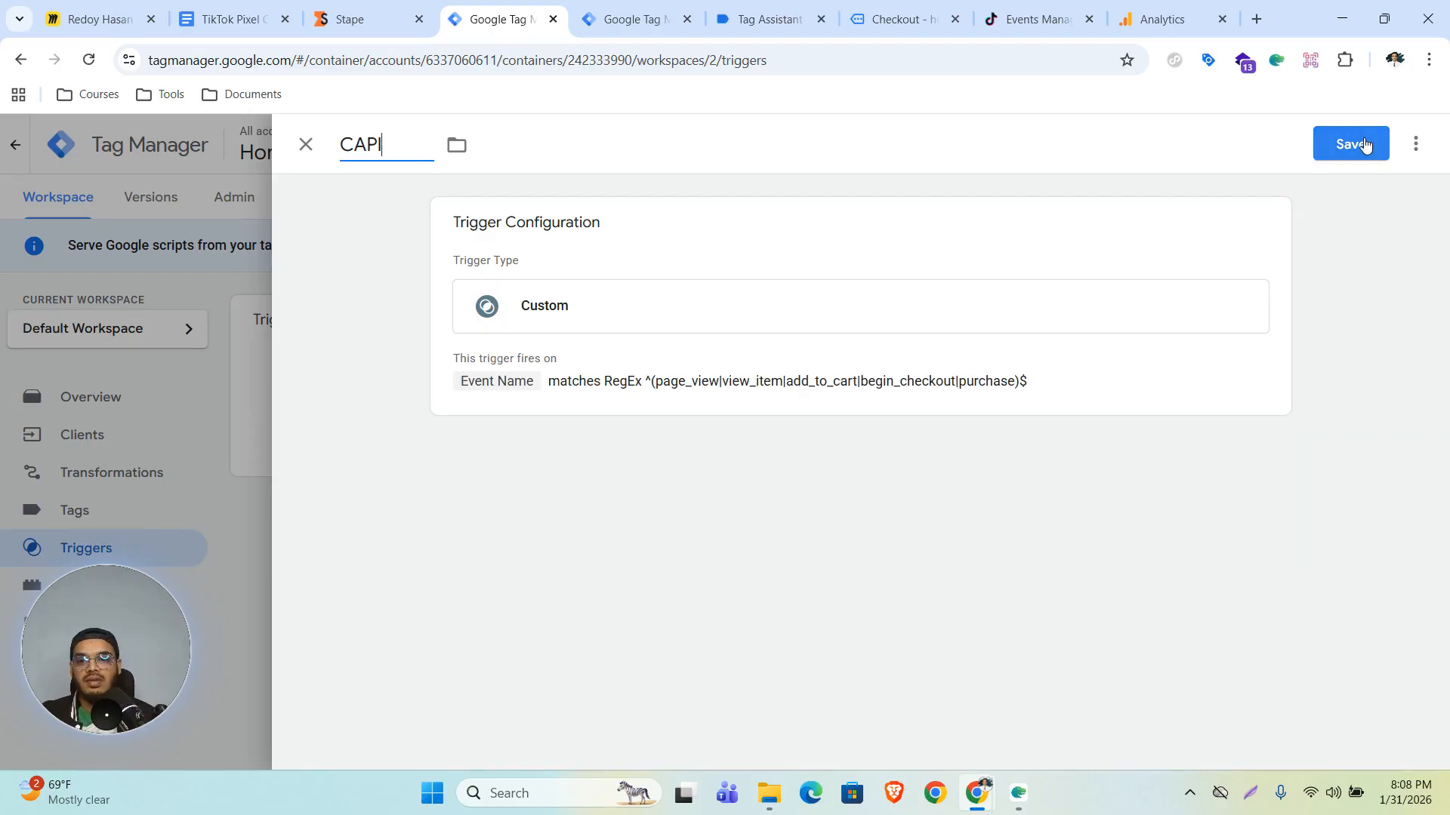
- Save the CAPI trigger
left_click(1364, 145)
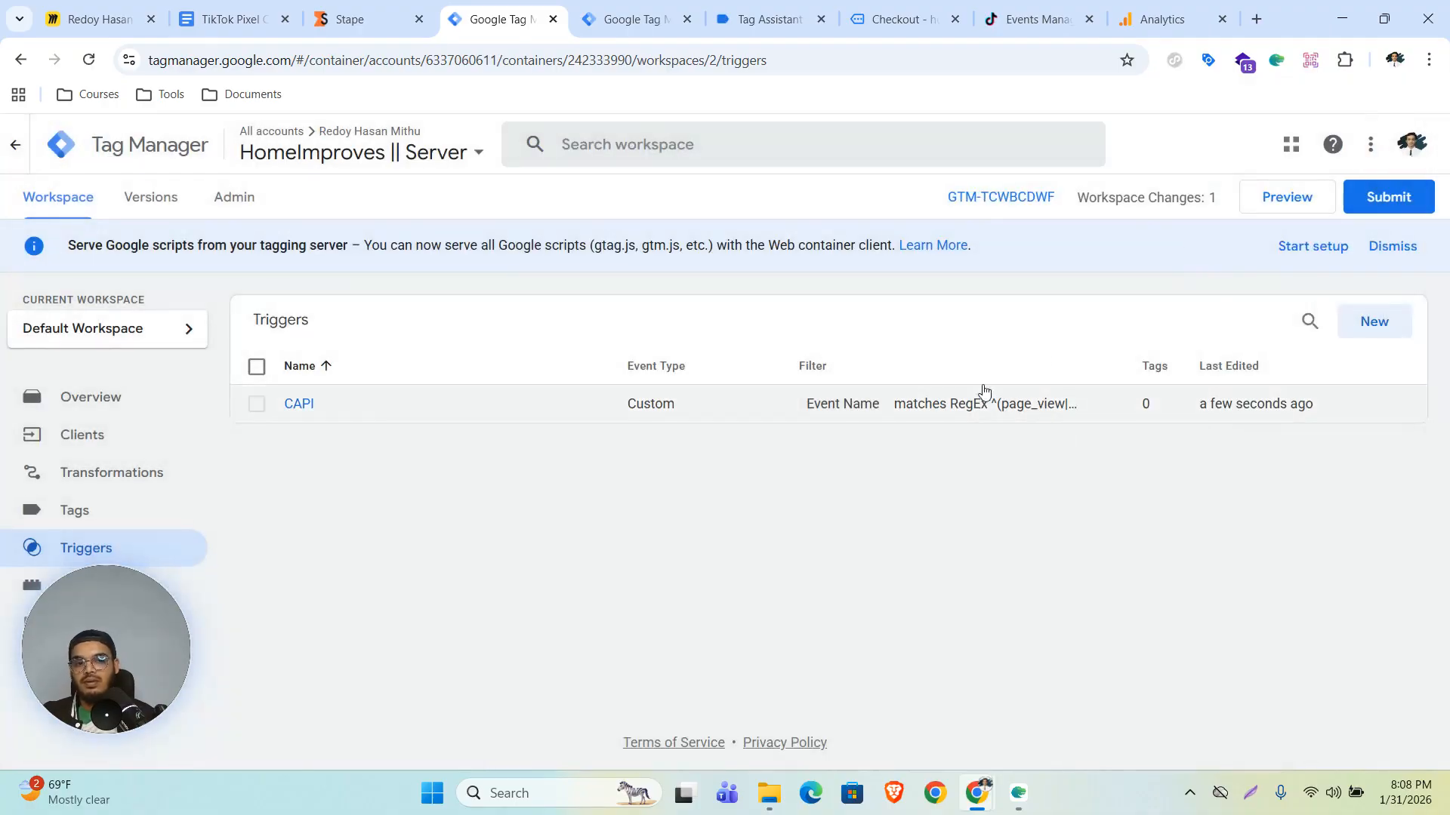
left_click(1368, 321)
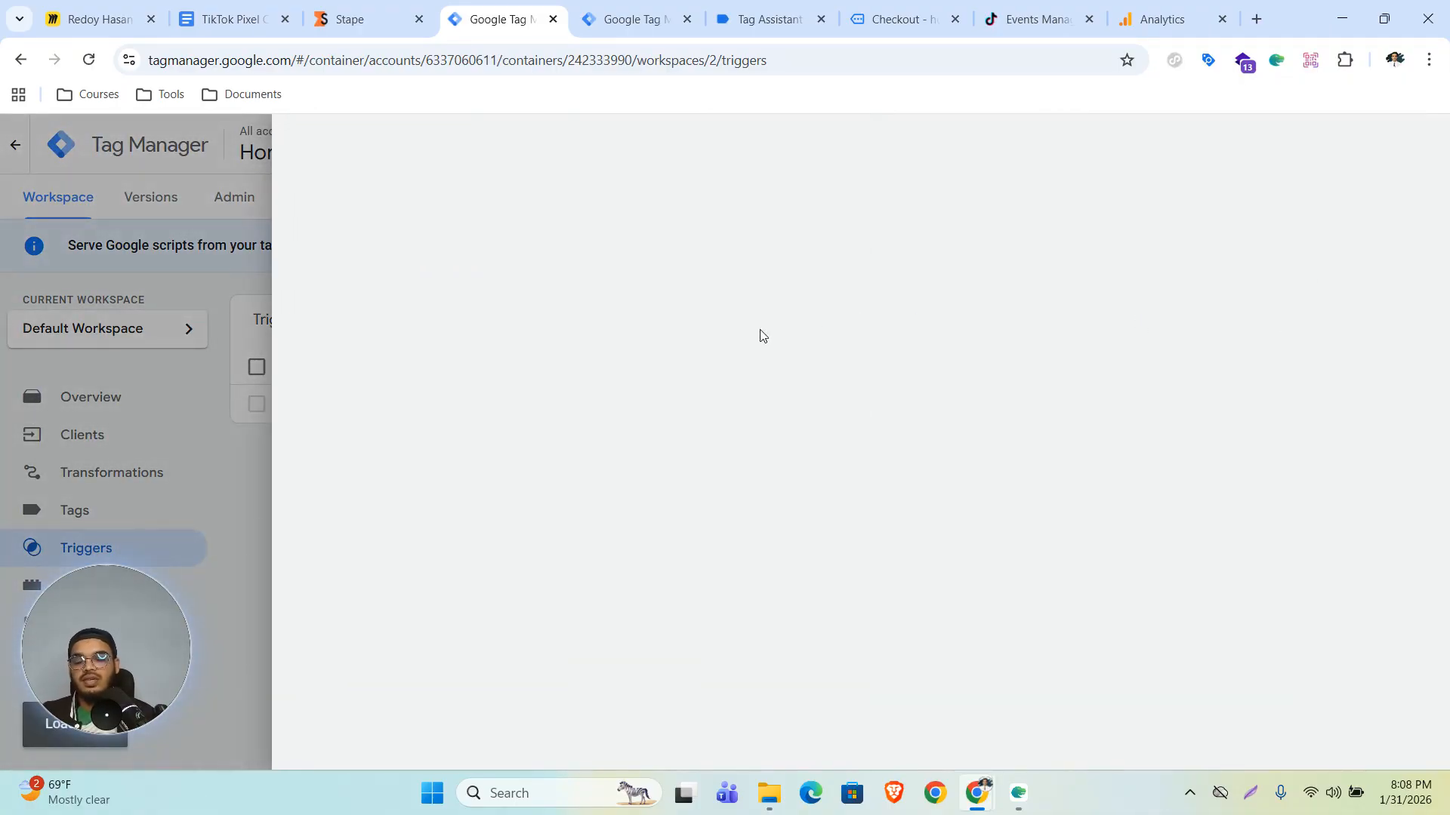
left_click(761, 342)
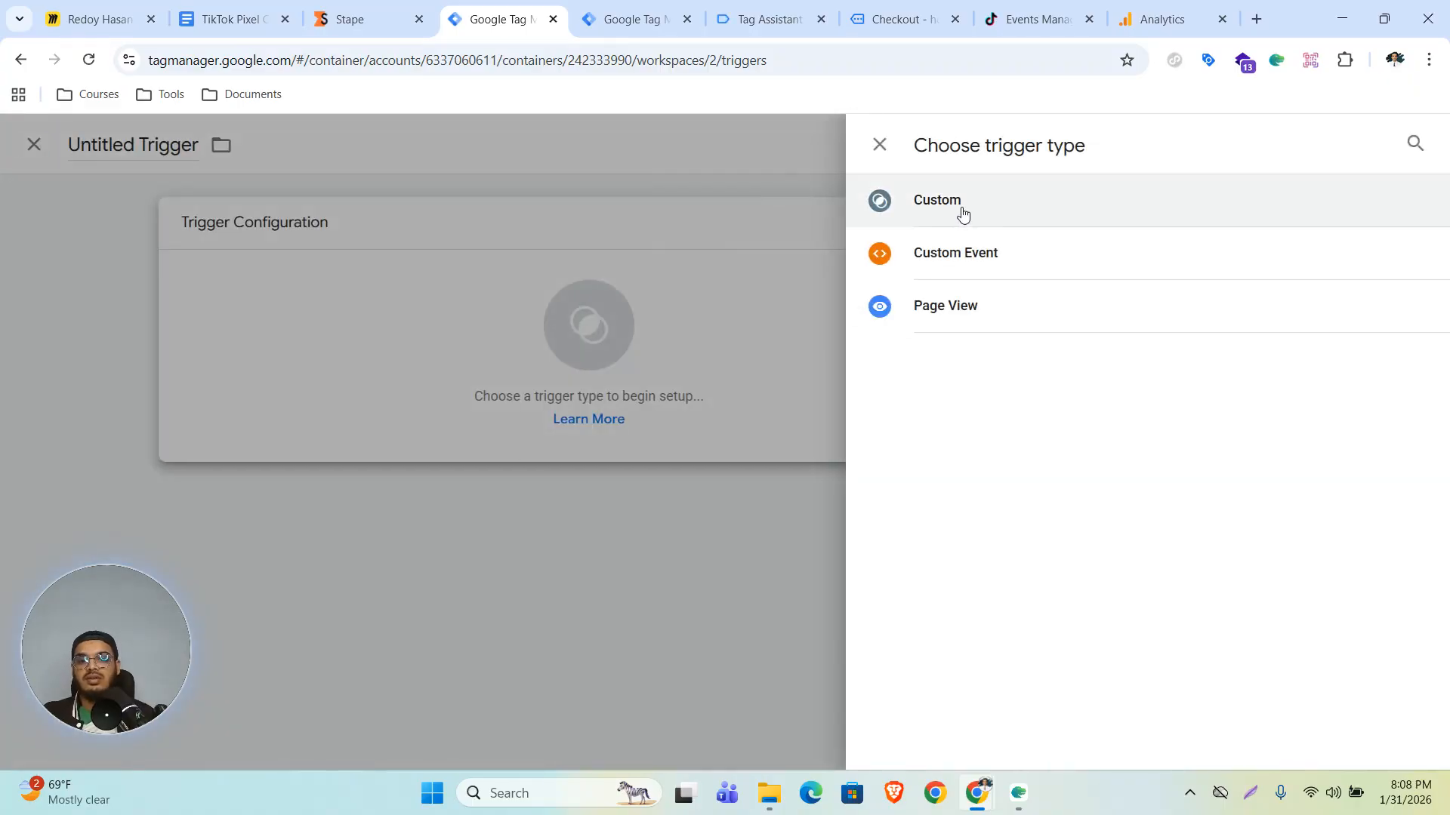
left_click(204, 440)
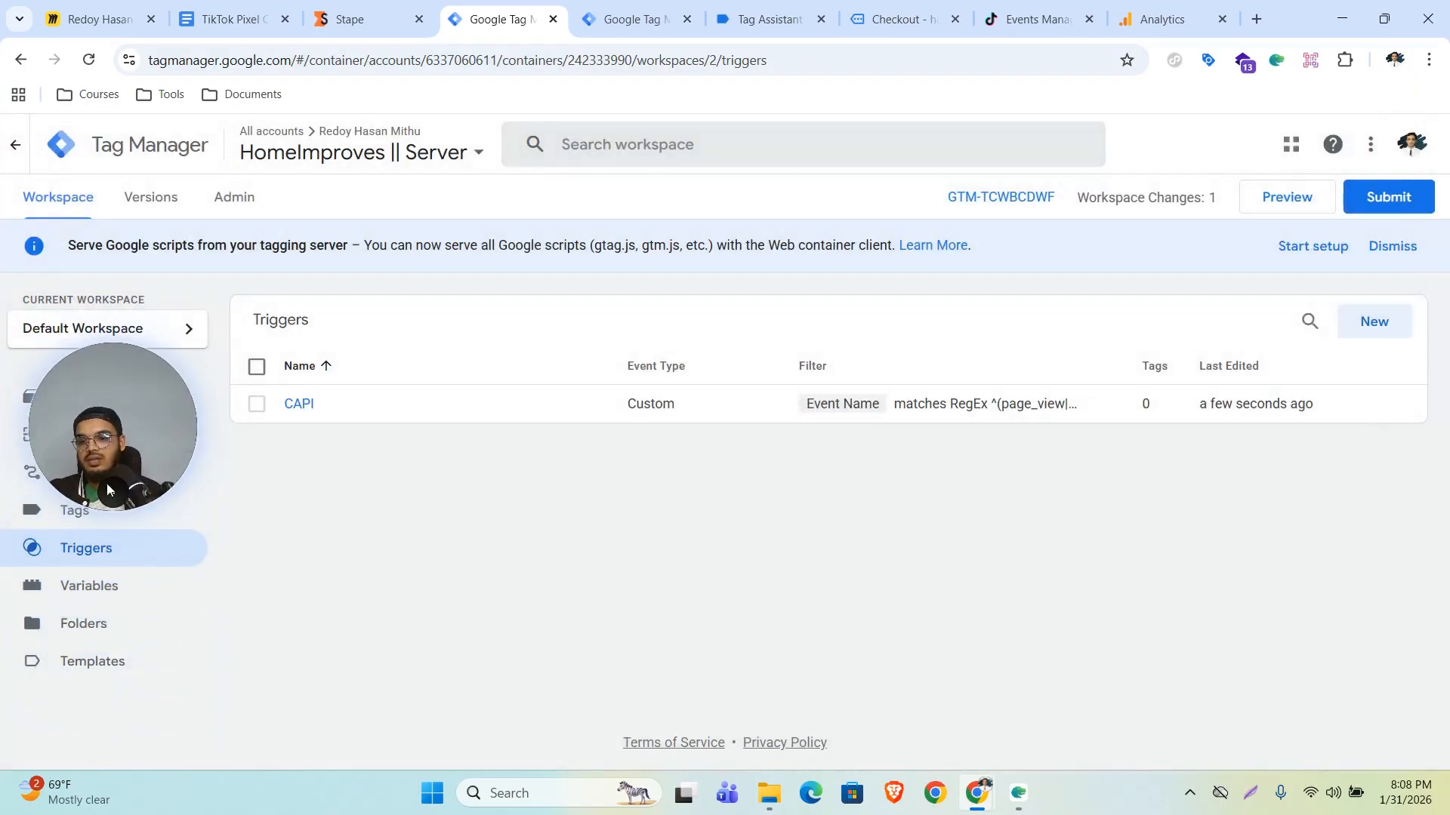
- Enable the built-in Client Name variable in the server container
left_click(94, 594)
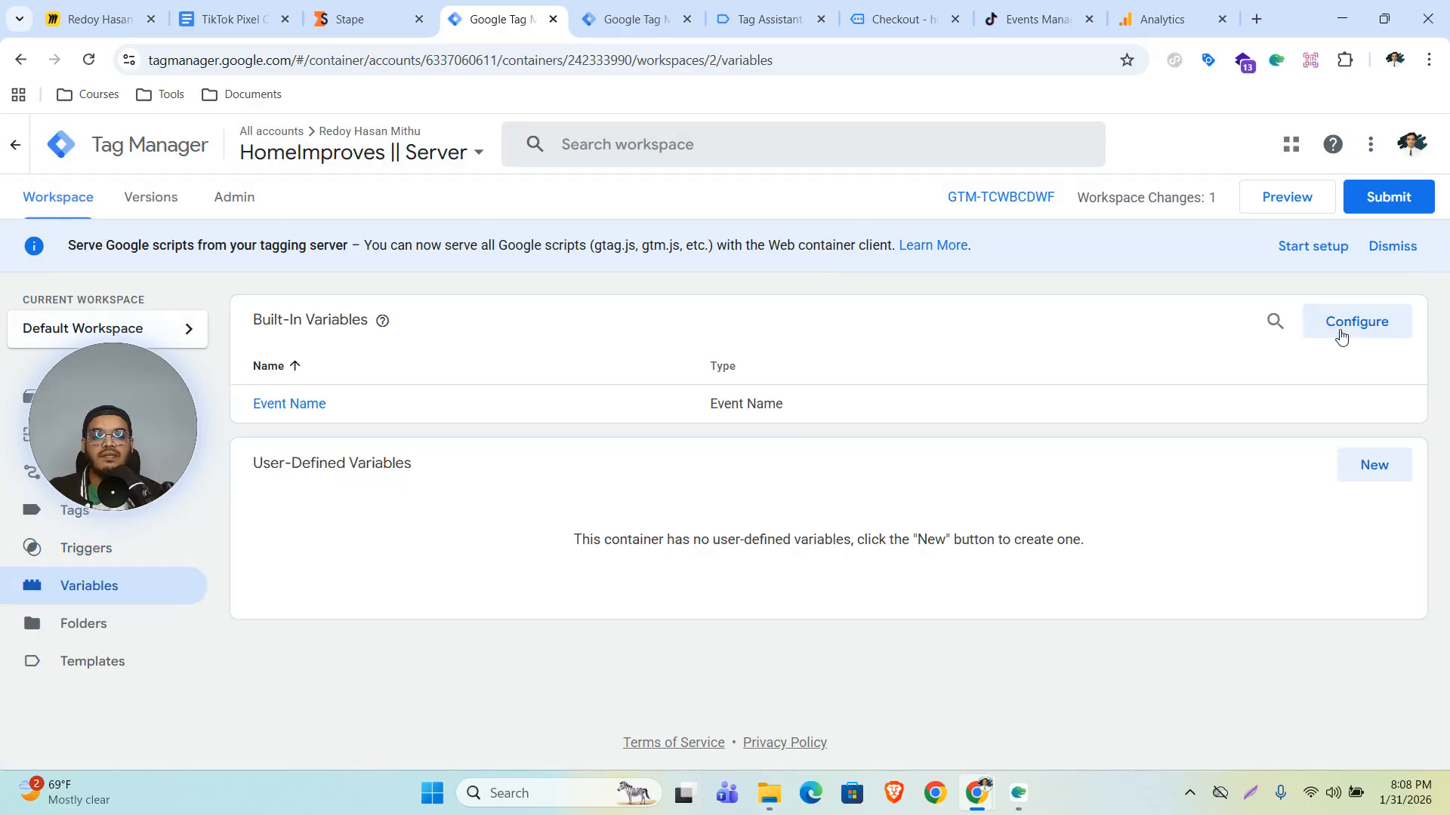
left_click(1344, 326)
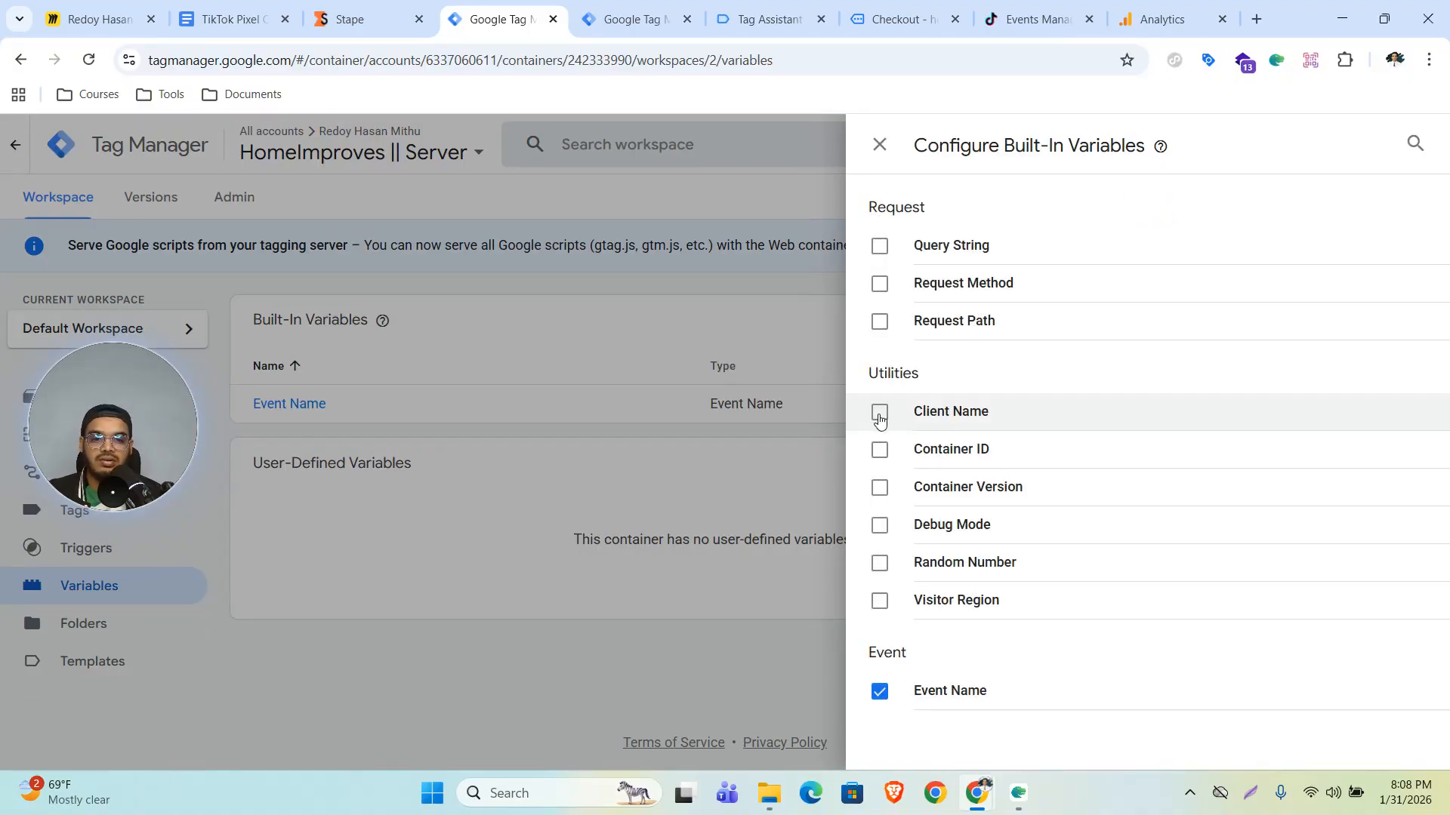
left_click(880, 415)
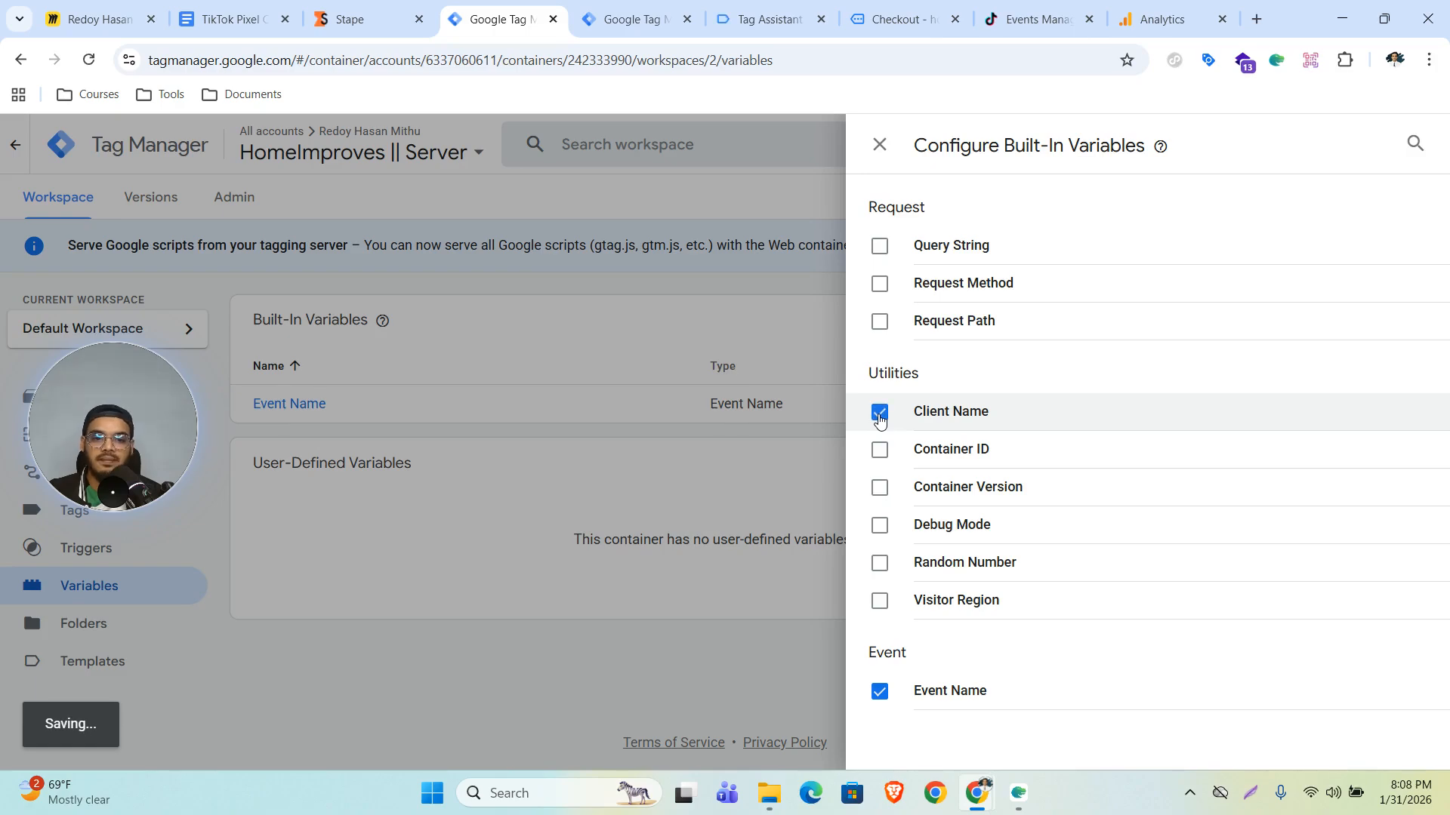
left_click(268, 423)
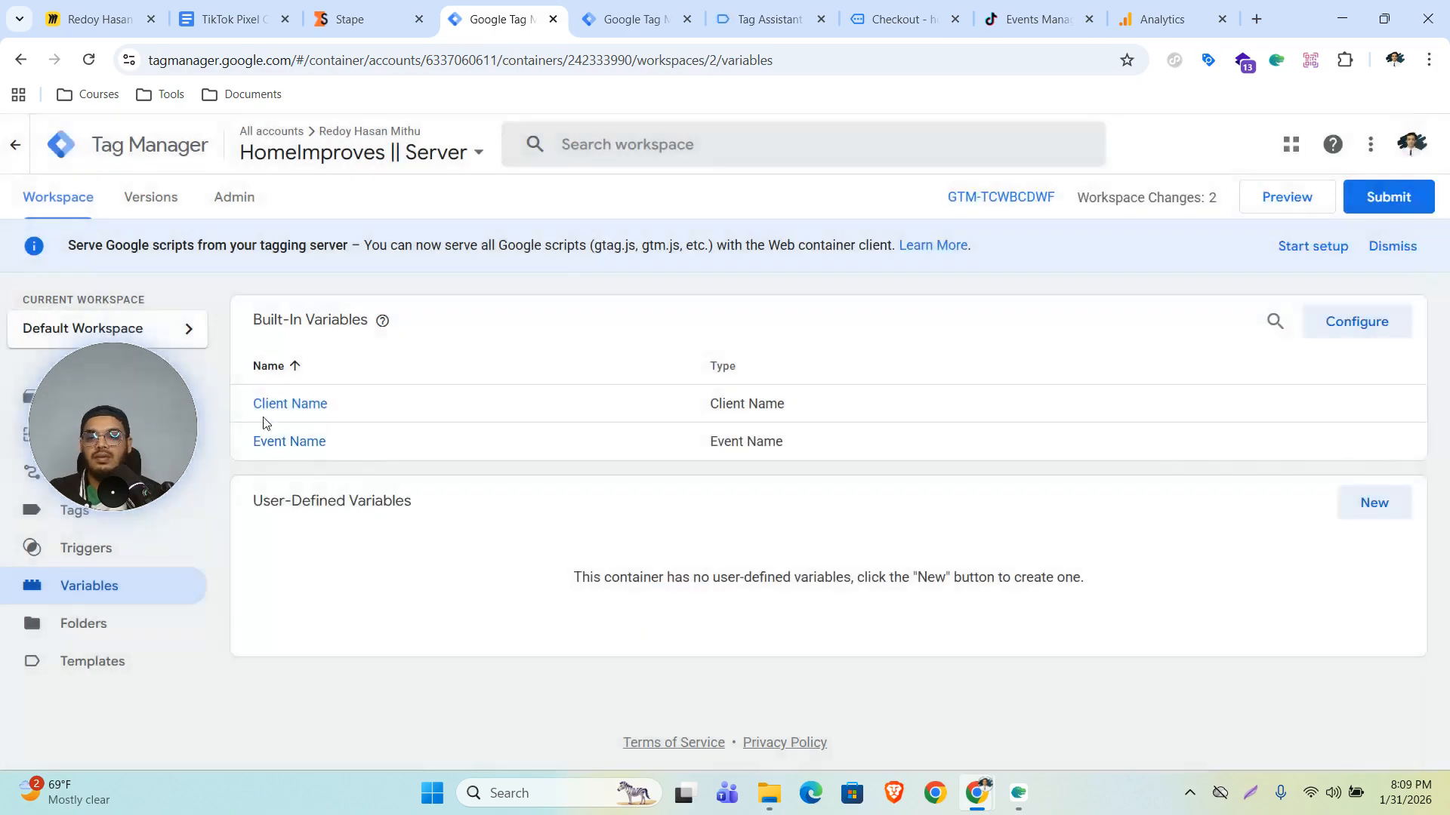
- Create a new Custom trigger firing on some events where Client Name equals GA4
left_click(72, 551)
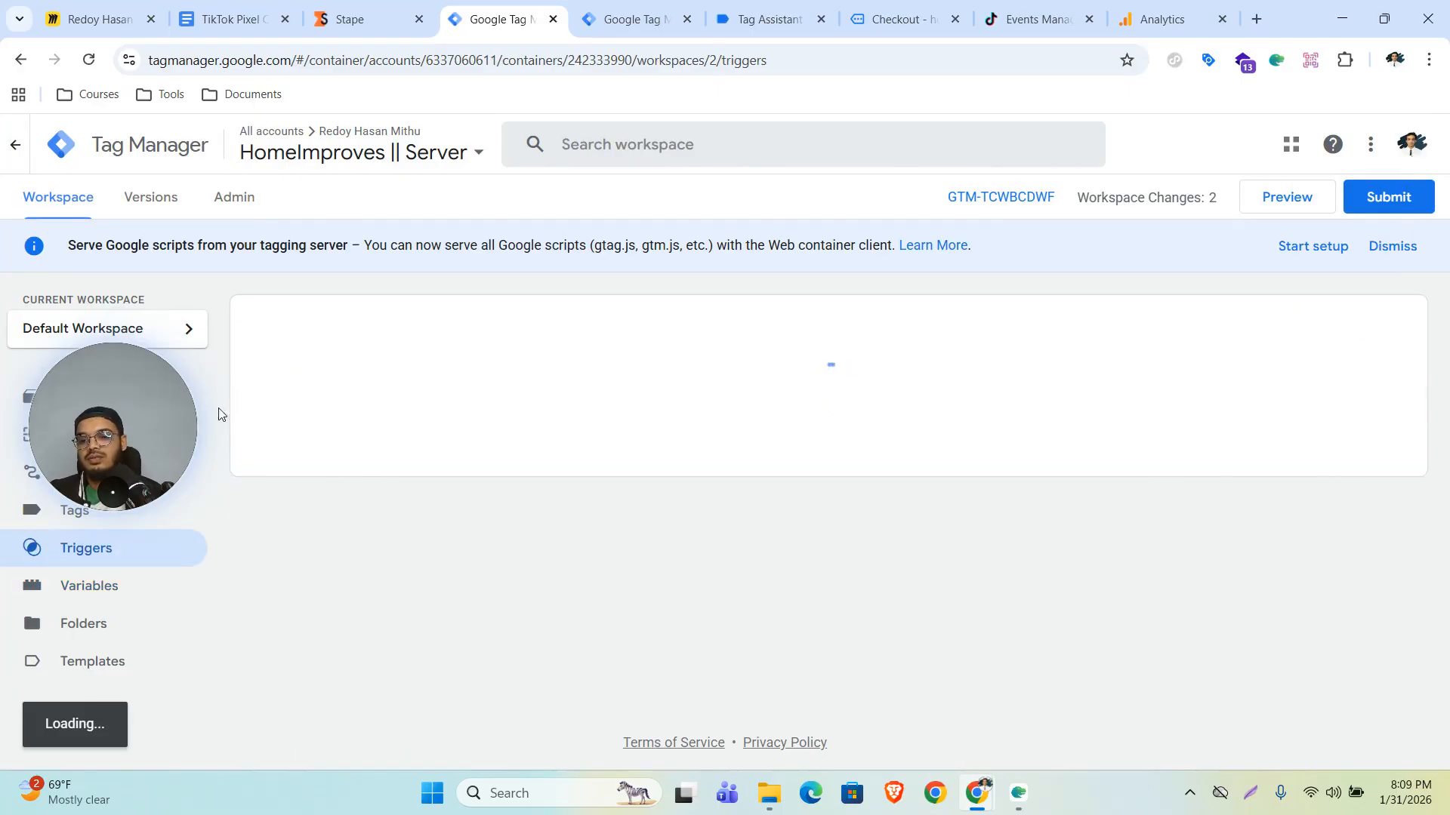
left_click(1372, 321)
left_click(906, 305)
left_click(966, 213)
left_click(576, 411)
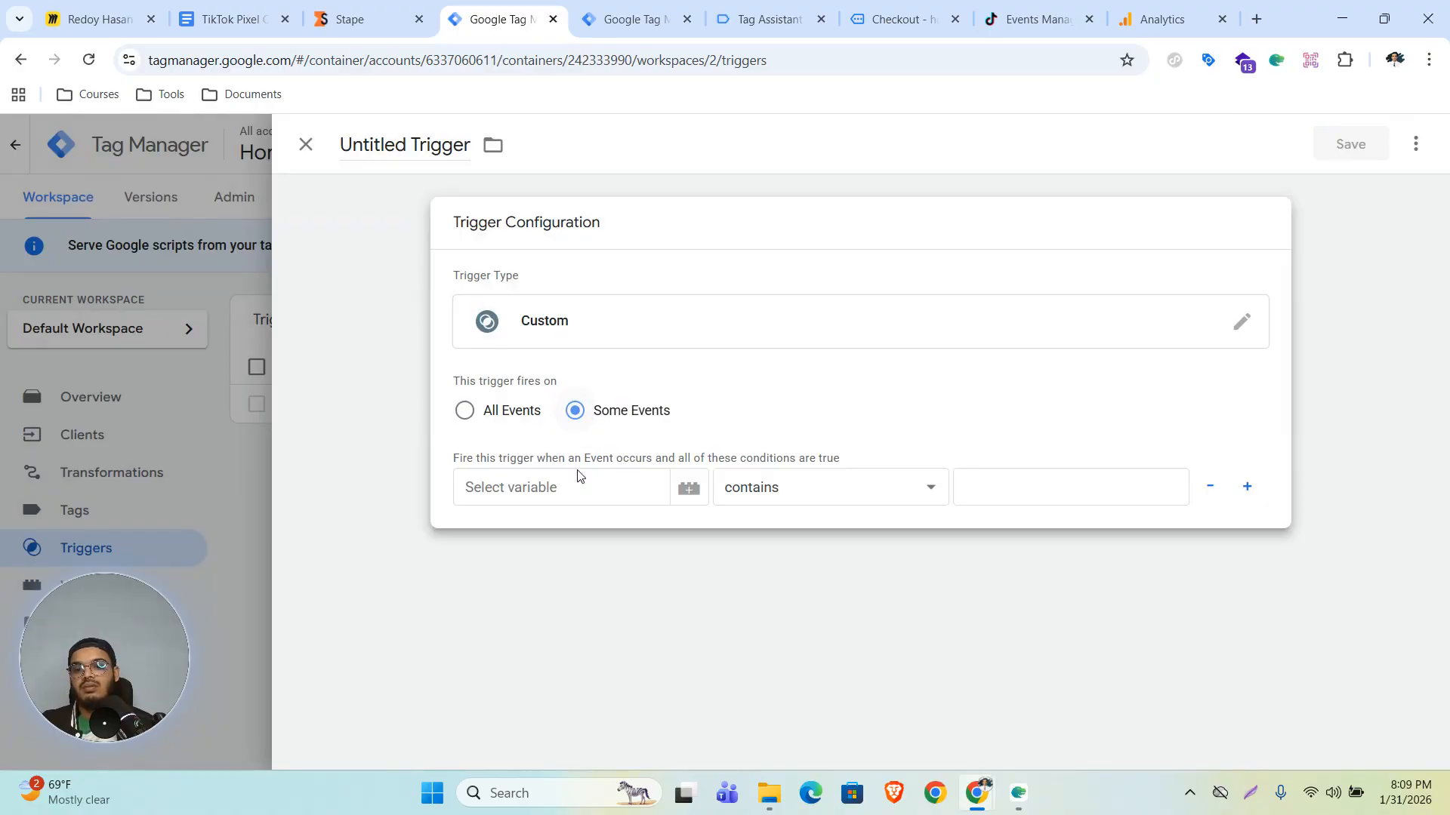
left_click(574, 483)
left_click(512, 532)
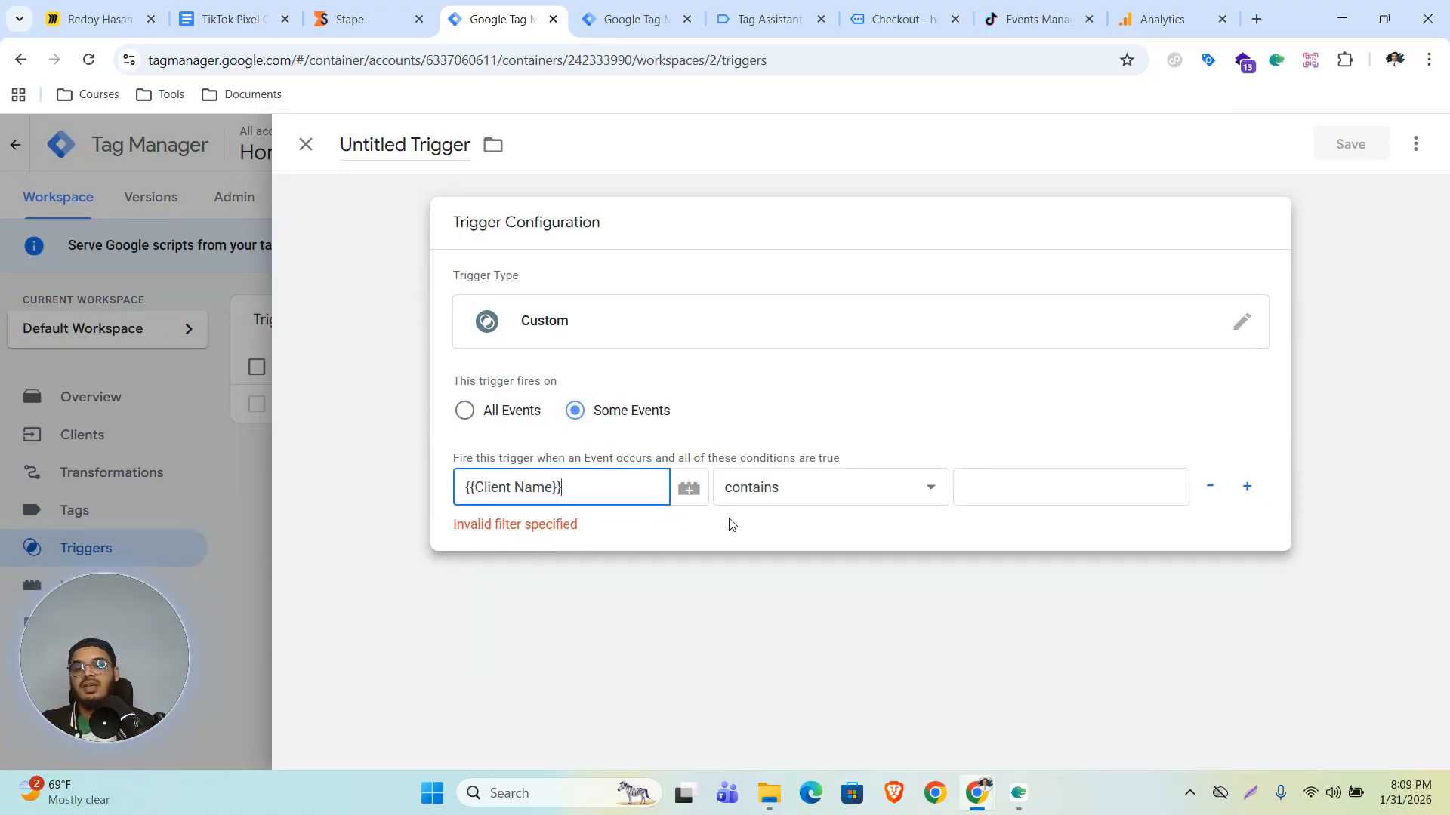
left_click(830, 499)
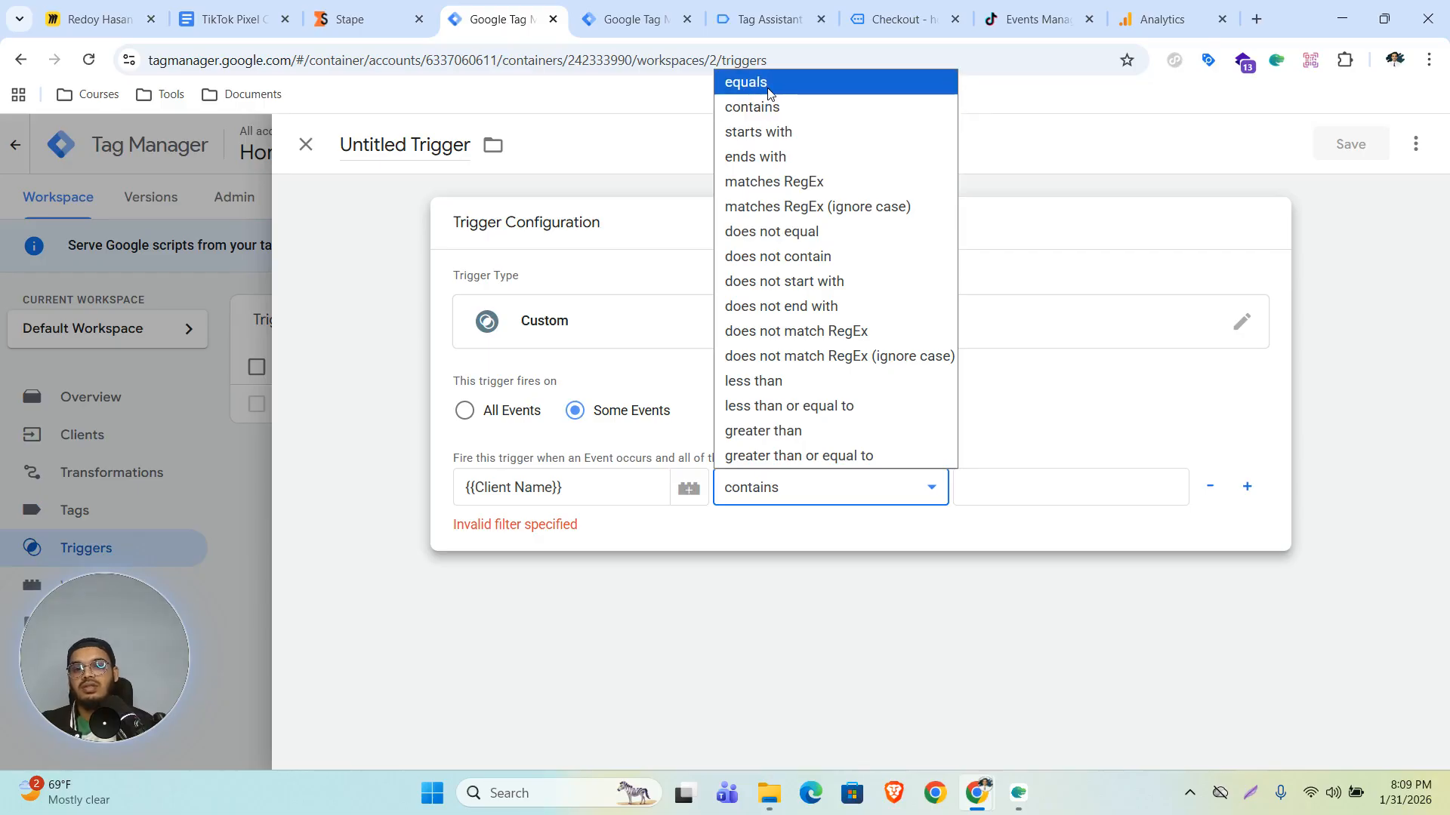
left_click(745, 81)
left_click(1045, 502)
type("GA4")
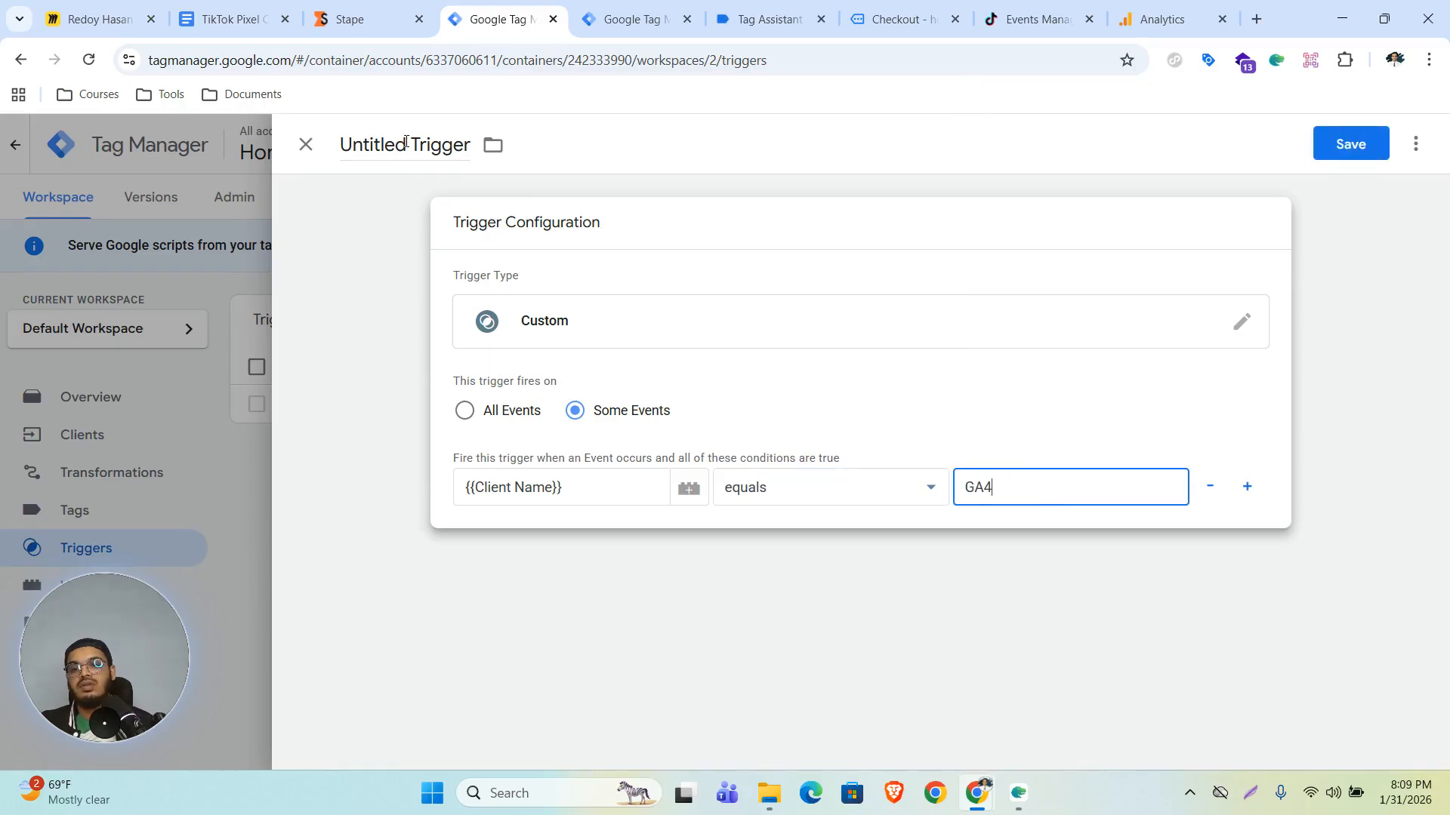
- Name the new trigger GA4 and save it
left_click(406, 142)
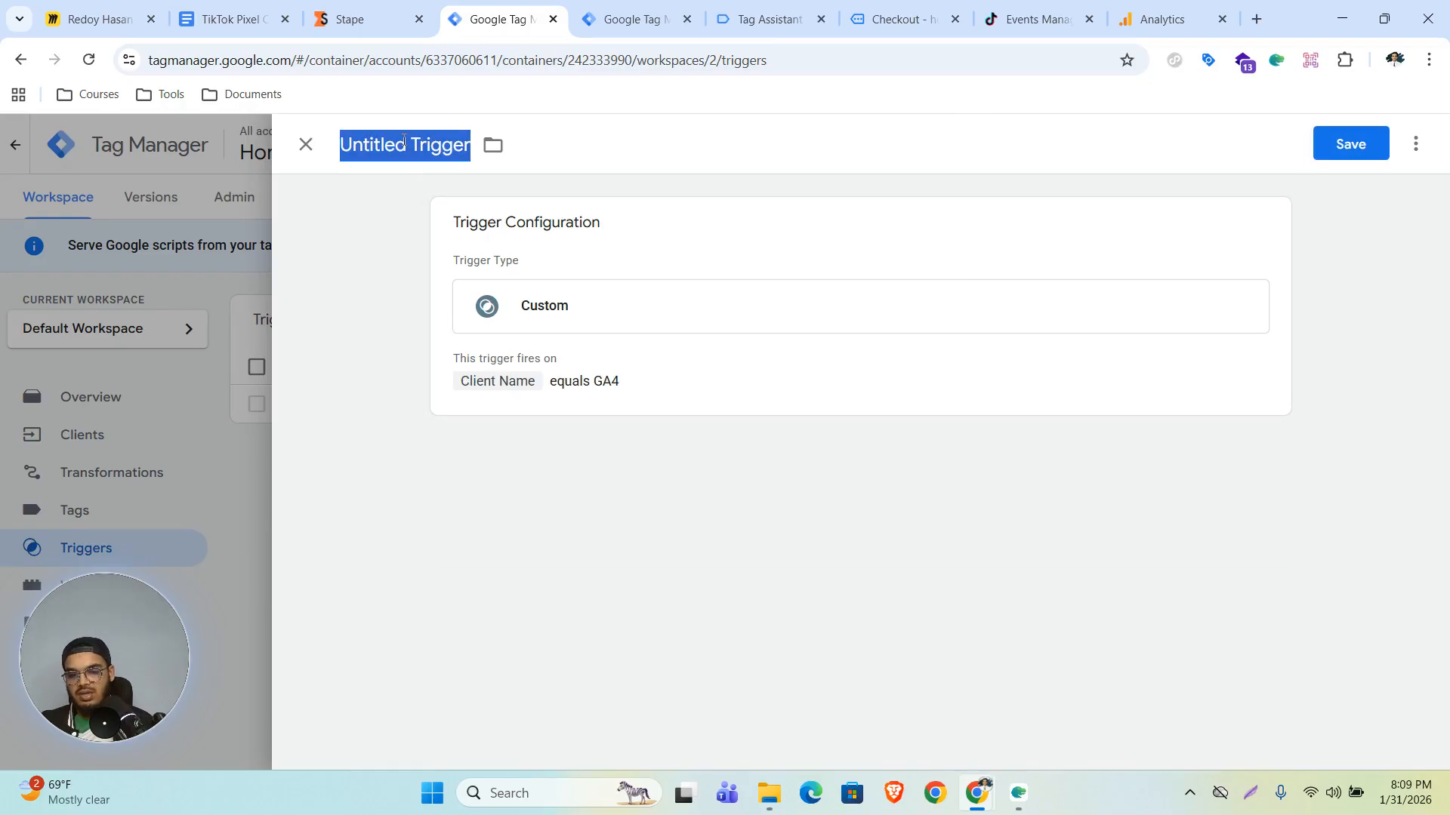
type("GA")
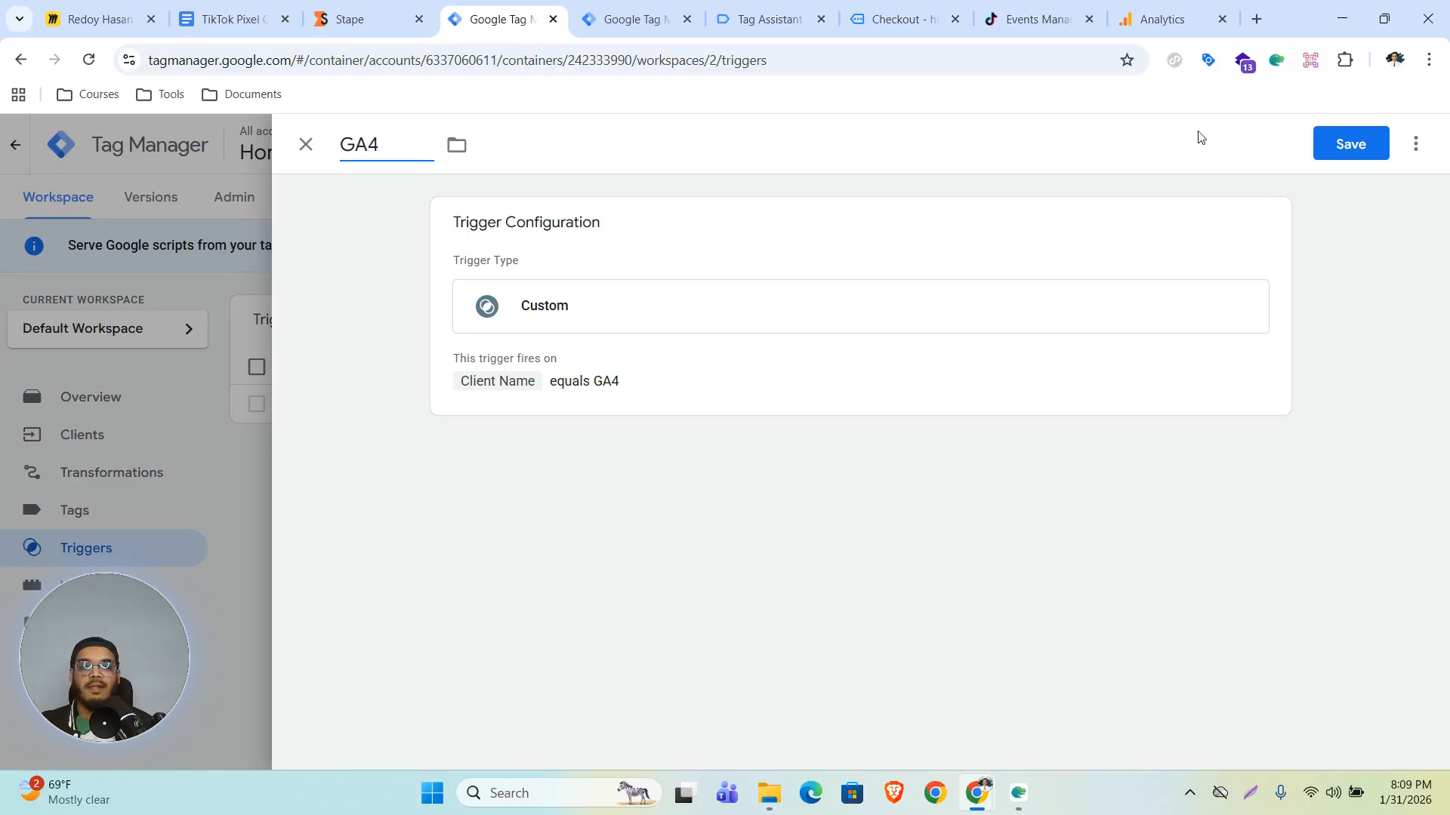
type("4")
key("Return")
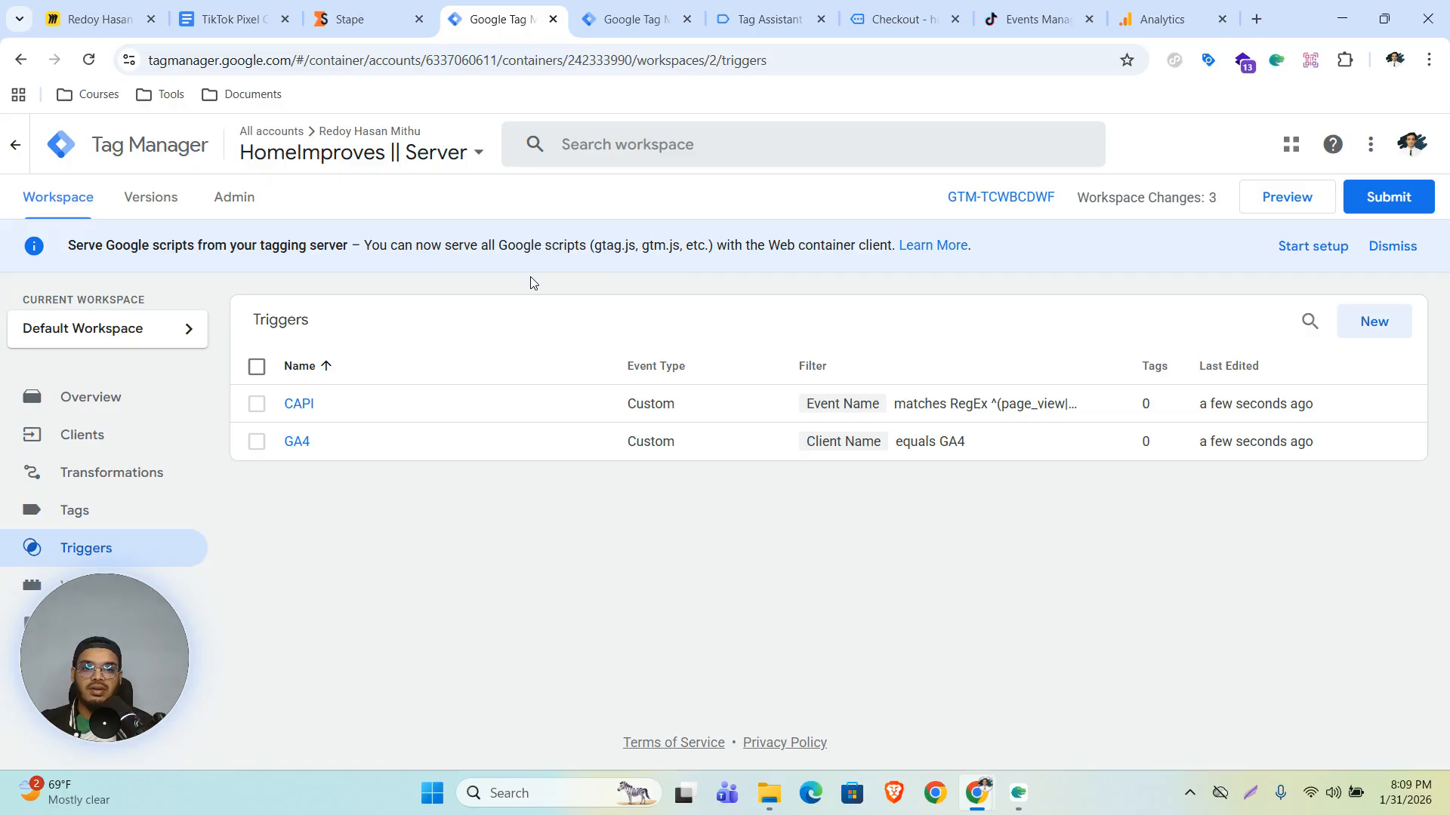
- Start a new Google Analytics: GA4 tag in the server container and open its Measurement ID field
left_click(1184, 6)
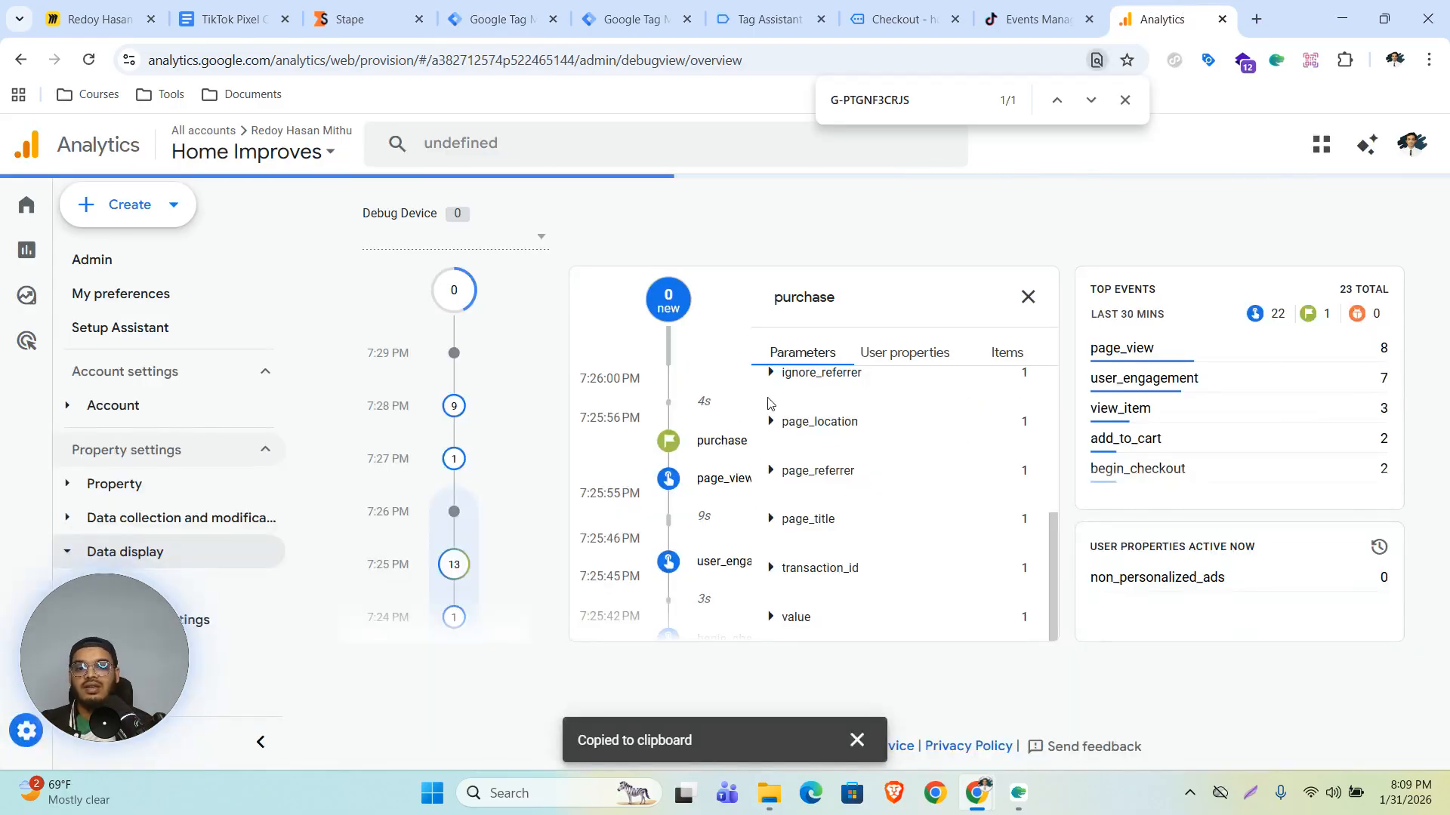
left_click(468, 9)
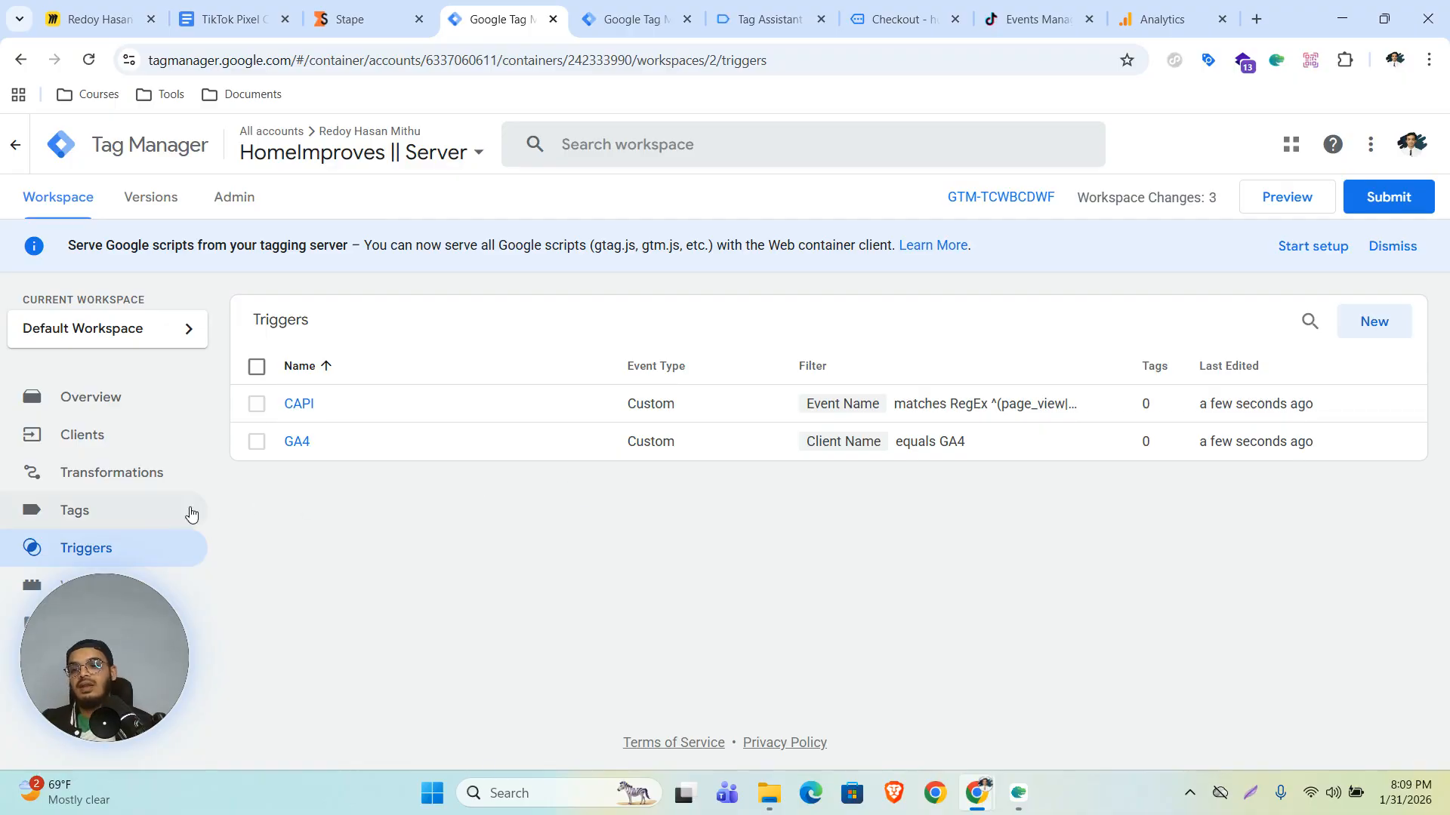
left_click(123, 511)
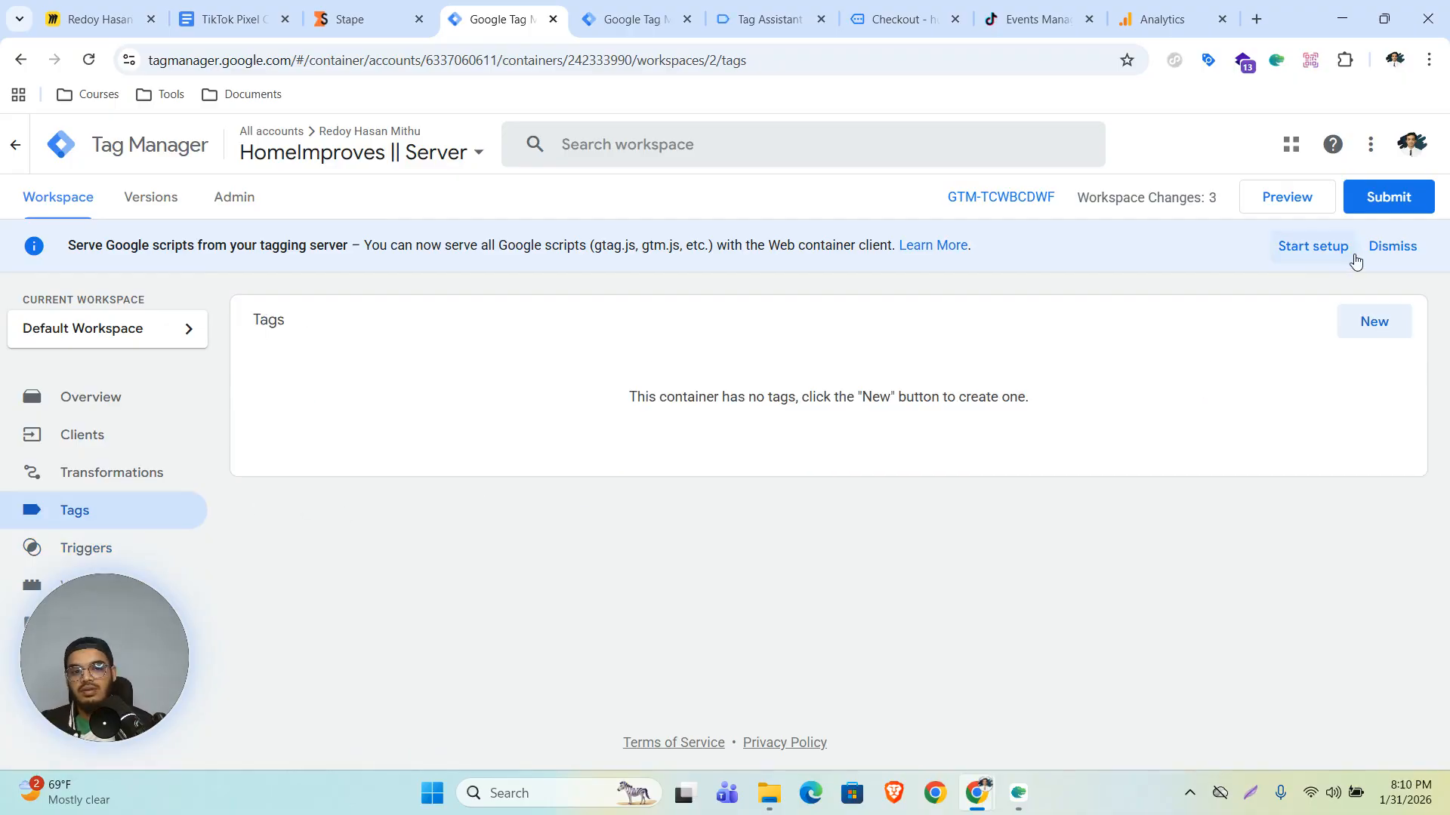
left_click(1357, 323)
left_click(813, 308)
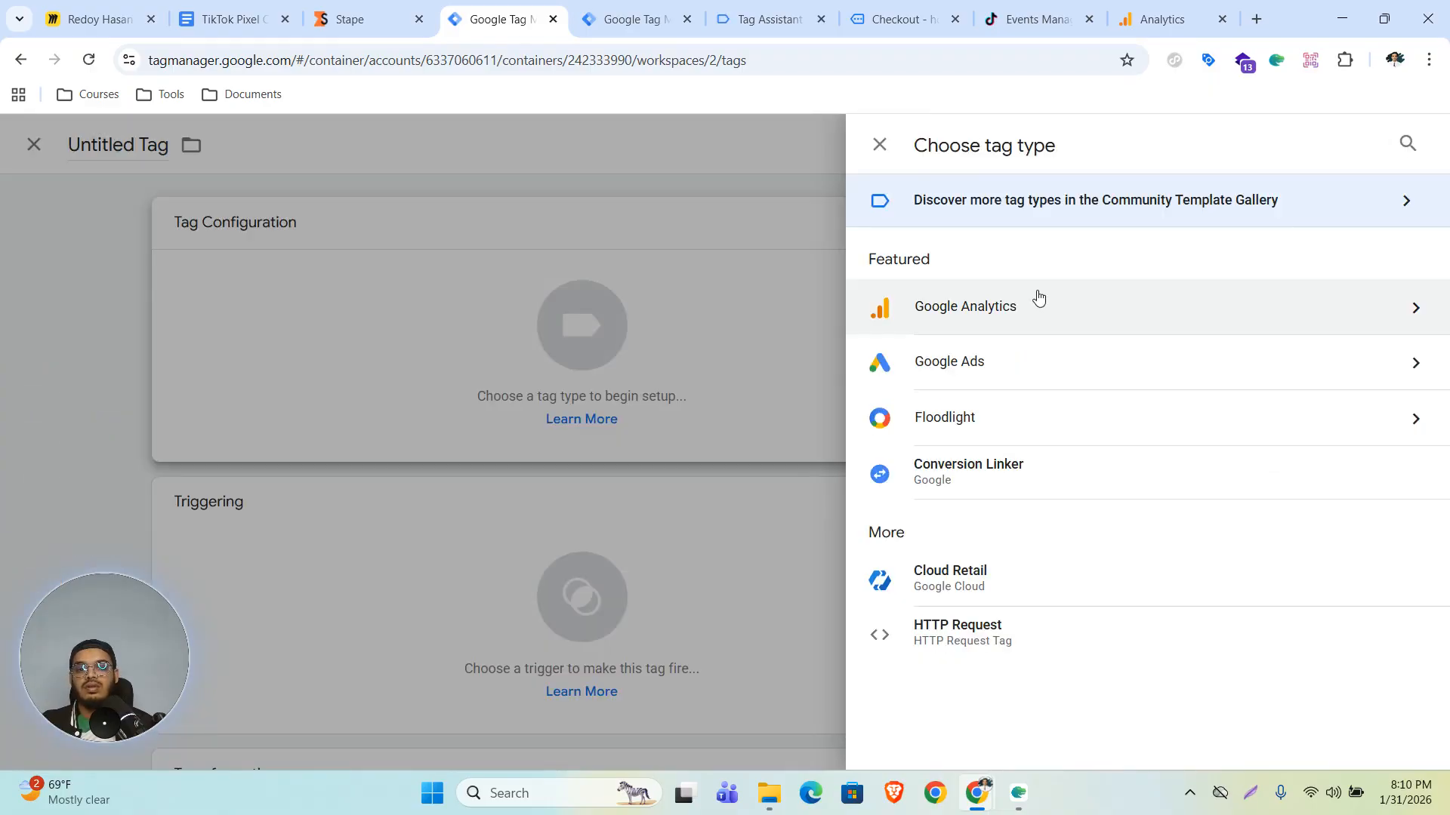
left_click(1035, 296)
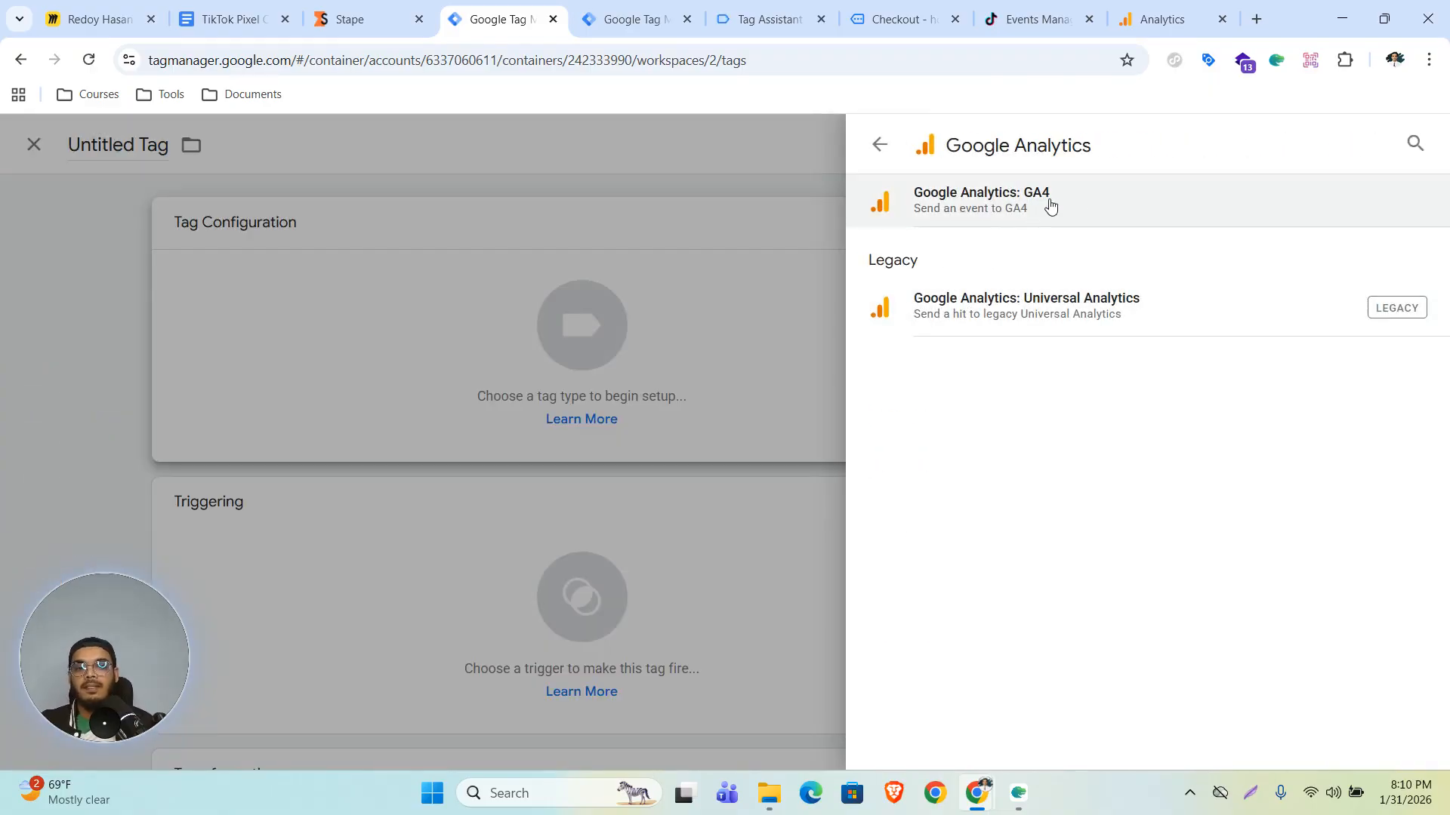
left_click(1031, 211)
left_click(549, 389)
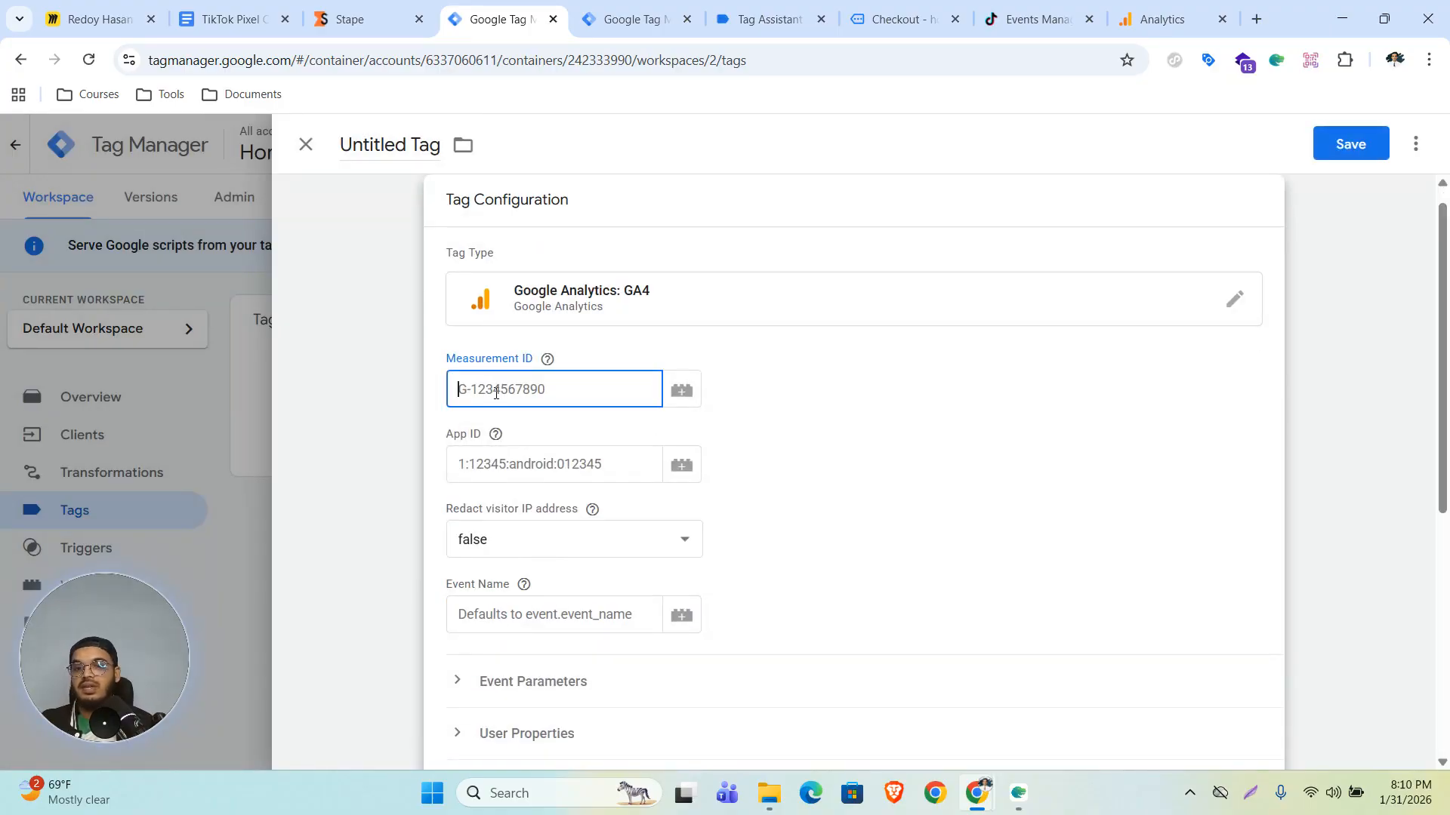
- Copy the measurement ID from the homeimproves web data stream in Analytics and paste it as Measurement ID G-PTGNF3CRJS
left_click(1200, 17)
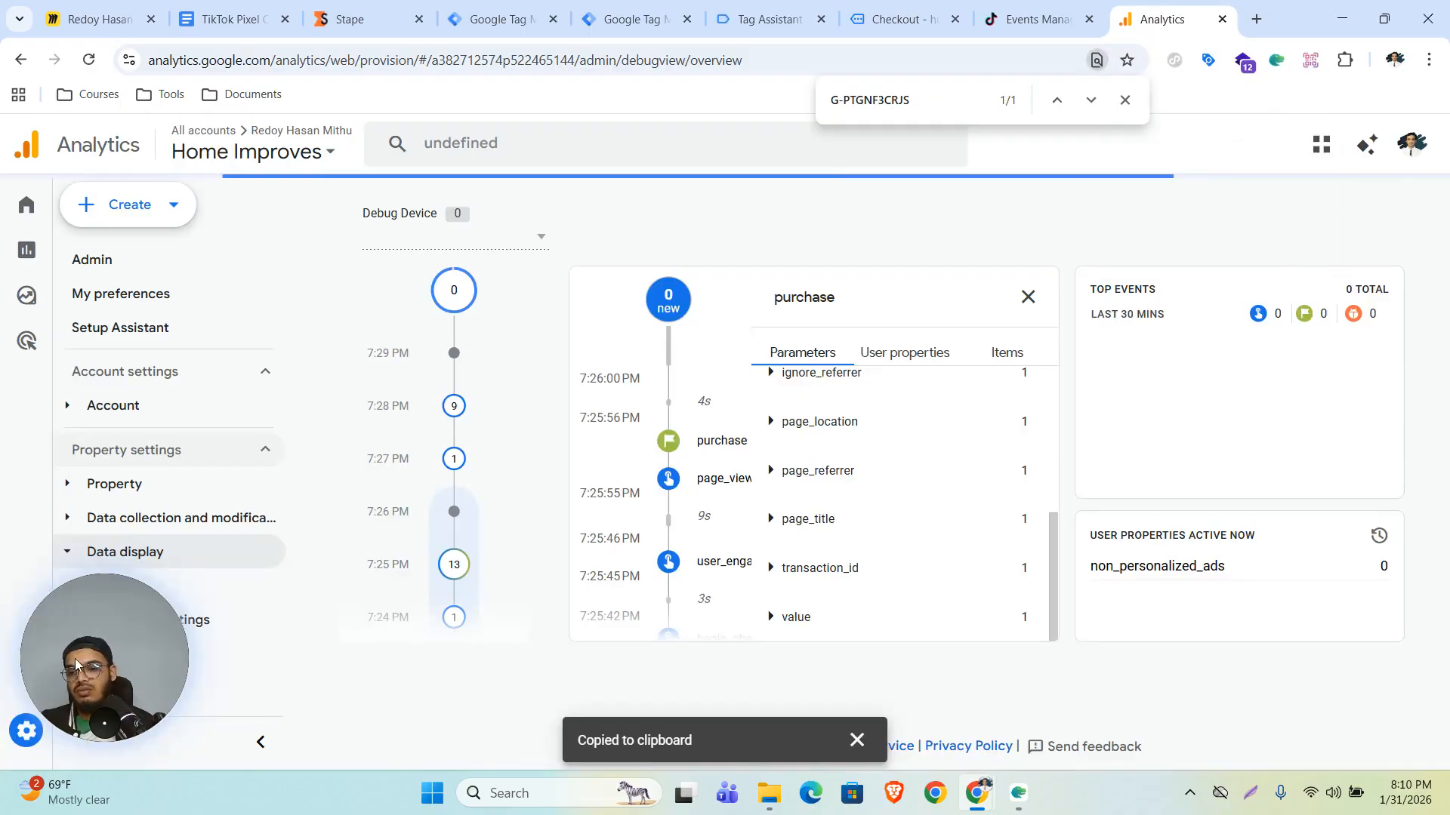
left_click(26, 730)
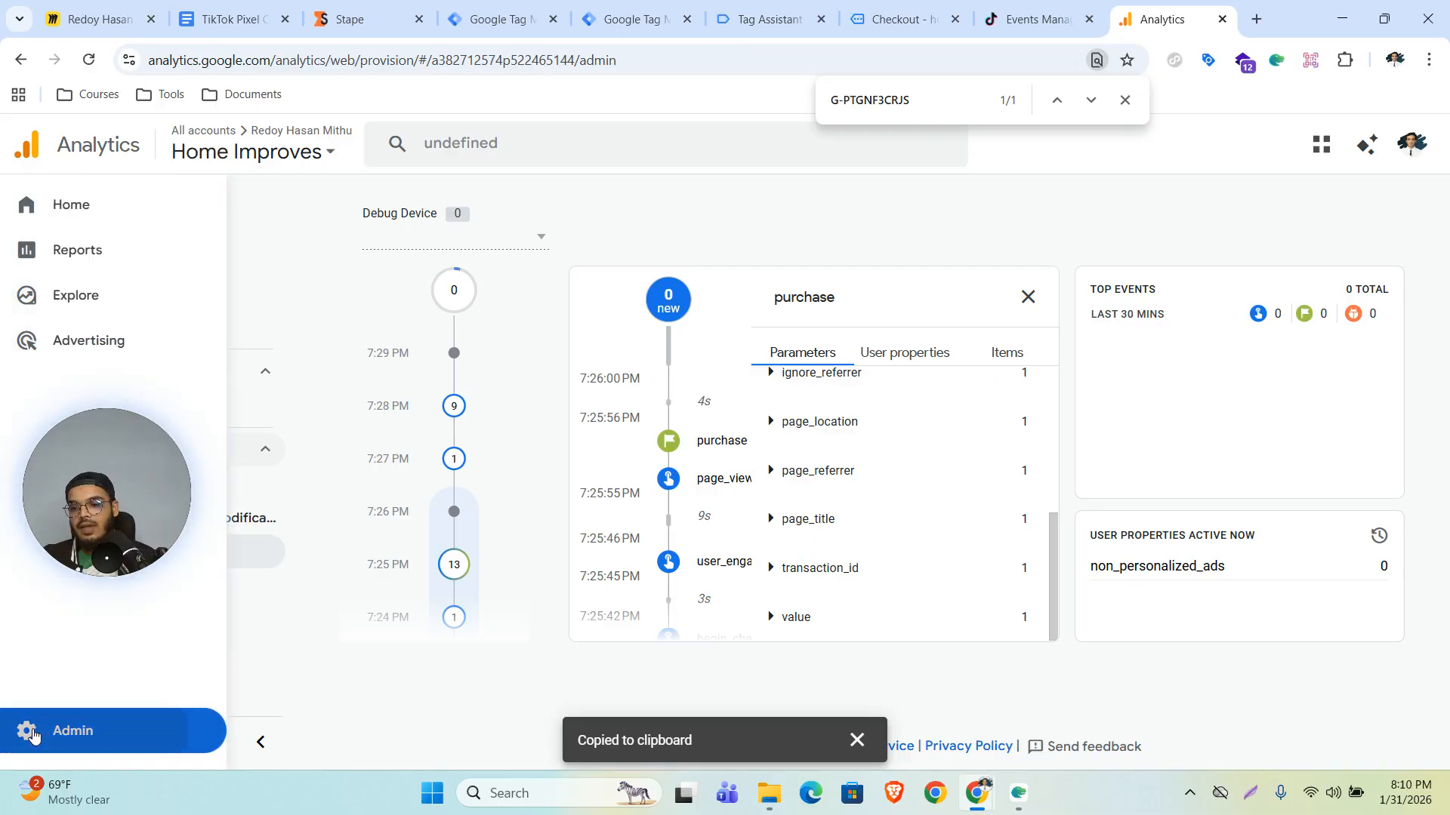
left_click(957, 652)
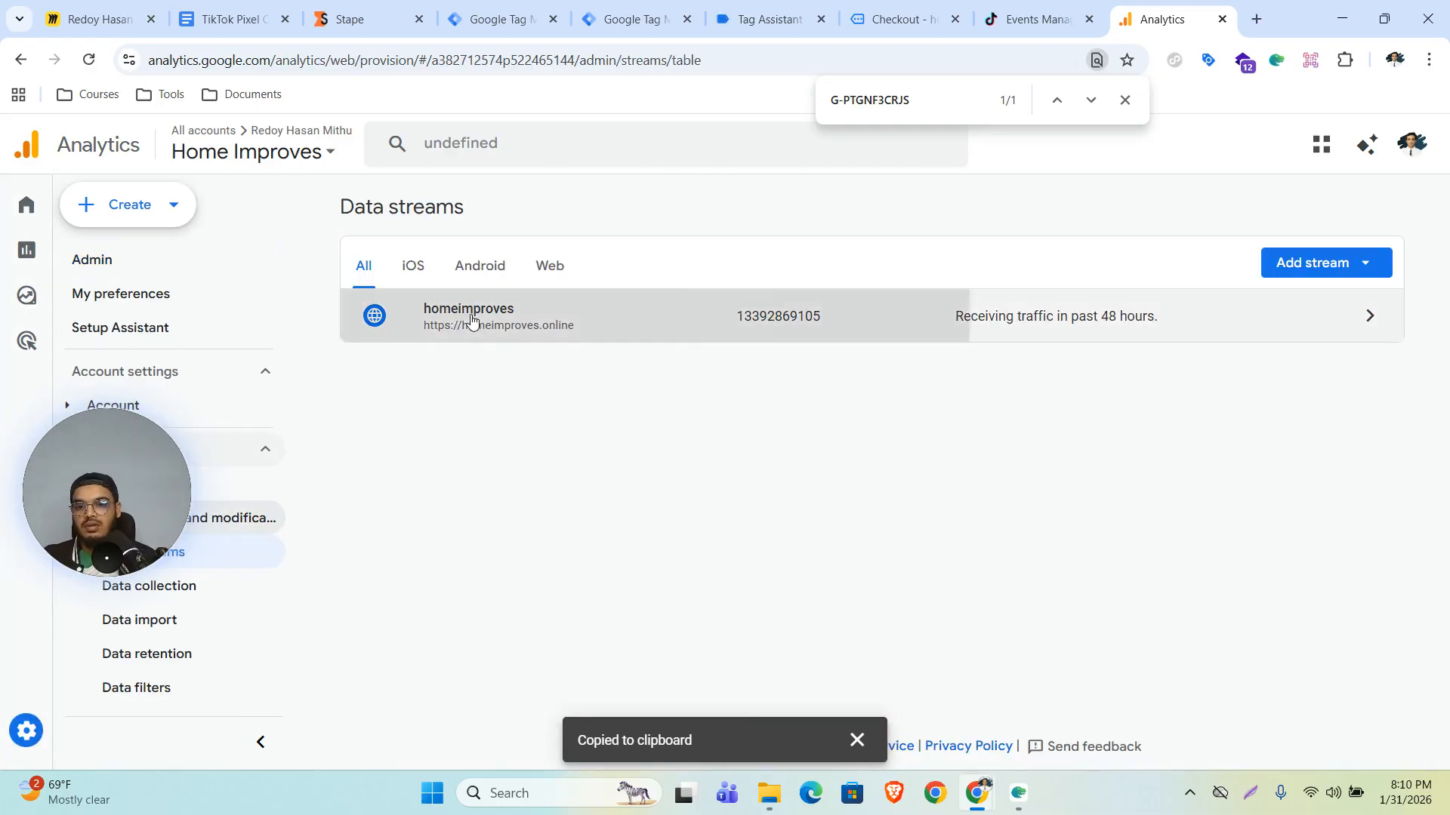
left_click(472, 323)
left_click(1256, 384)
left_click(491, 19)
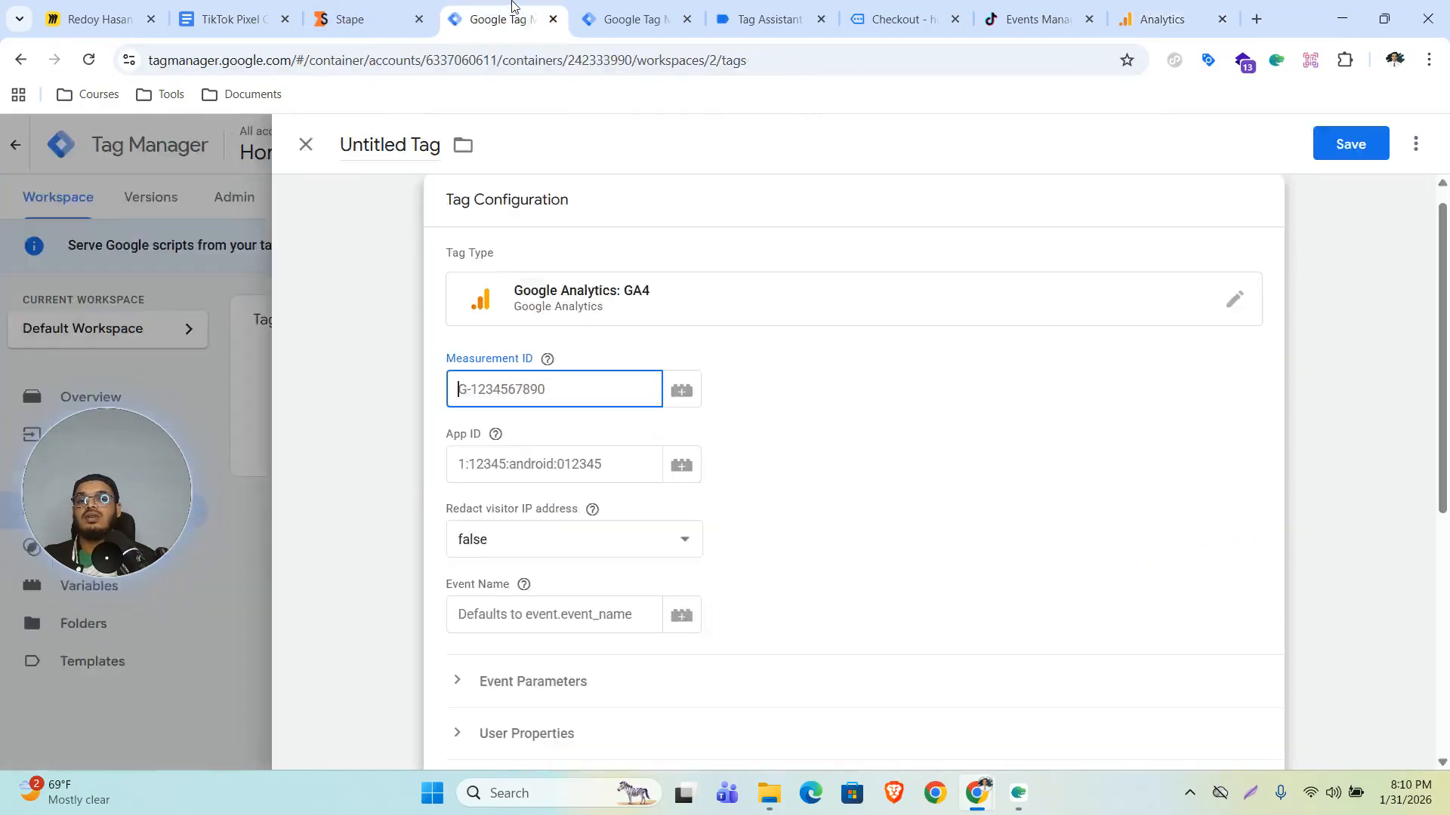
key("ctrl+v")
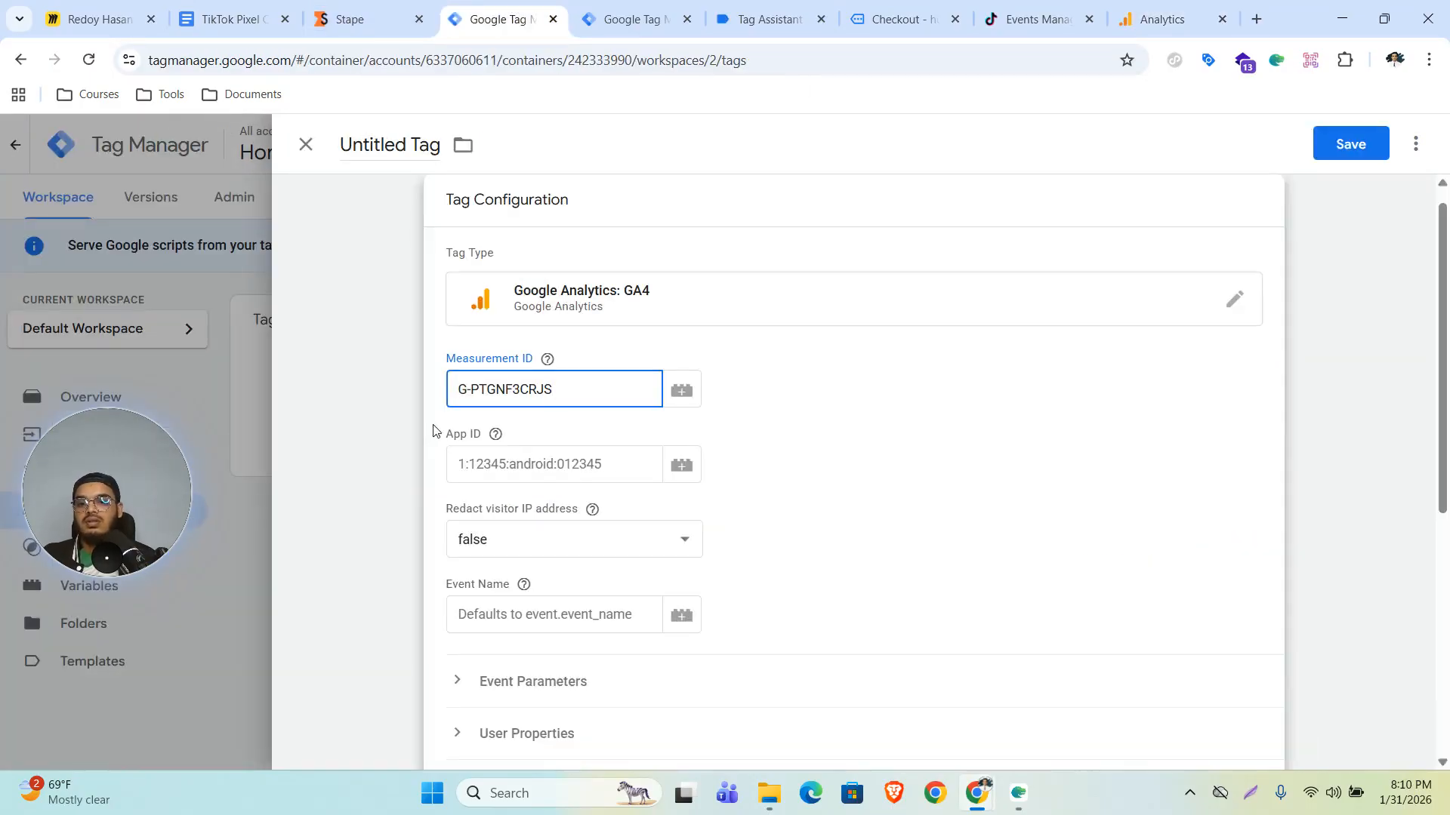
- Set the GA4 tag to fire on the GA4 trigger and save it
left_click(849, 483)
scroll(851, 483, "down", 5)
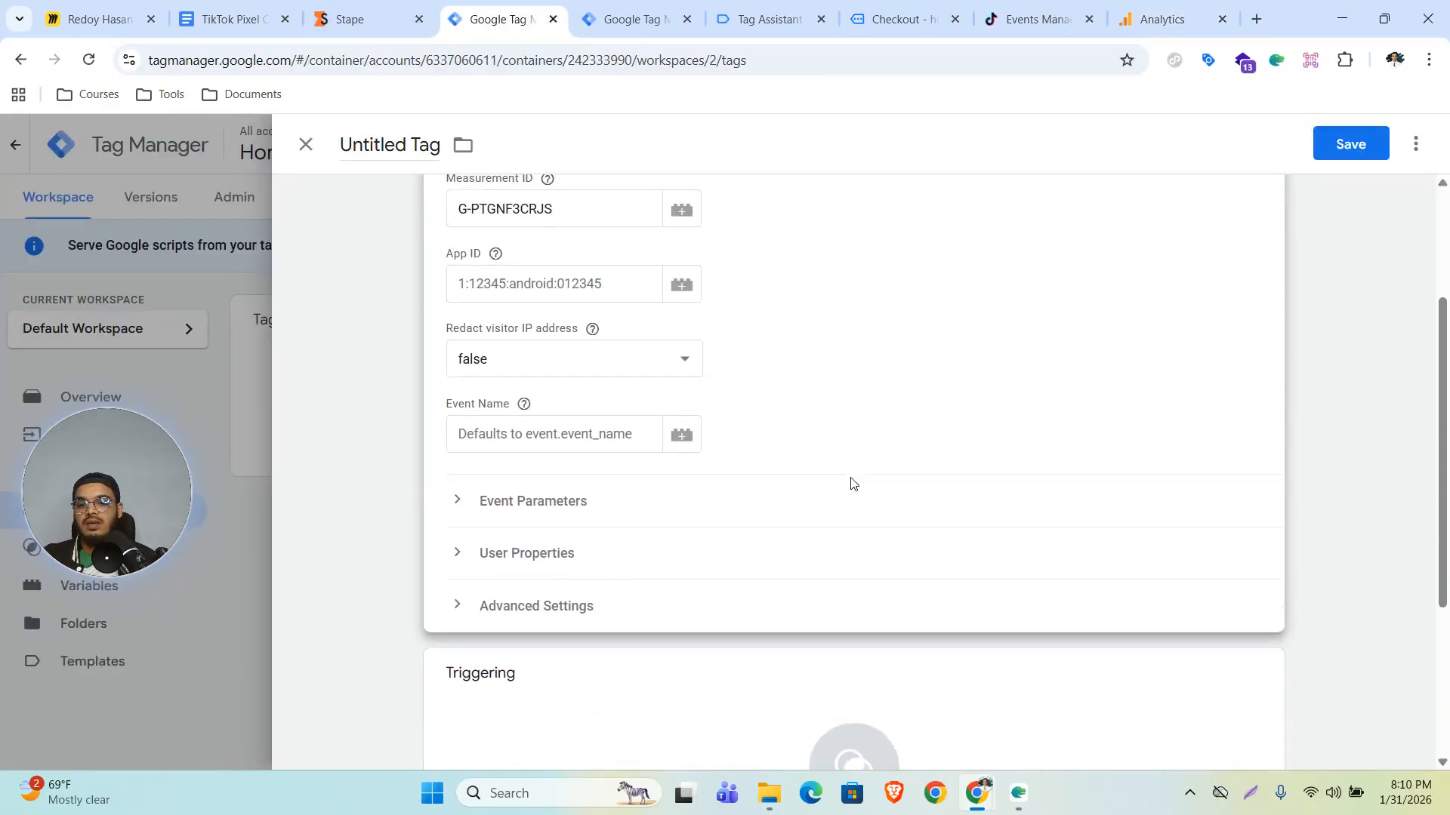
left_click(846, 573)
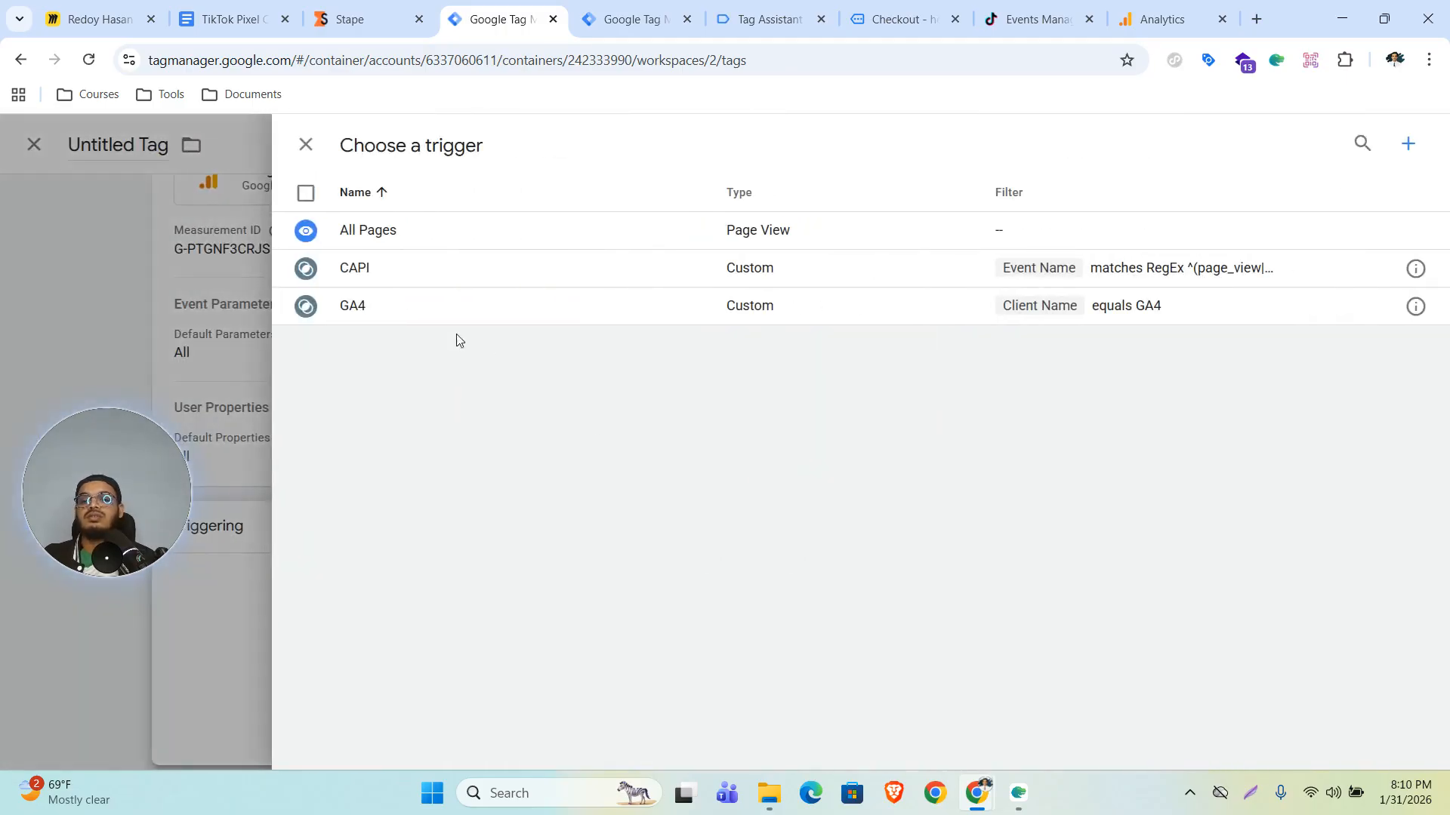
left_click(383, 310)
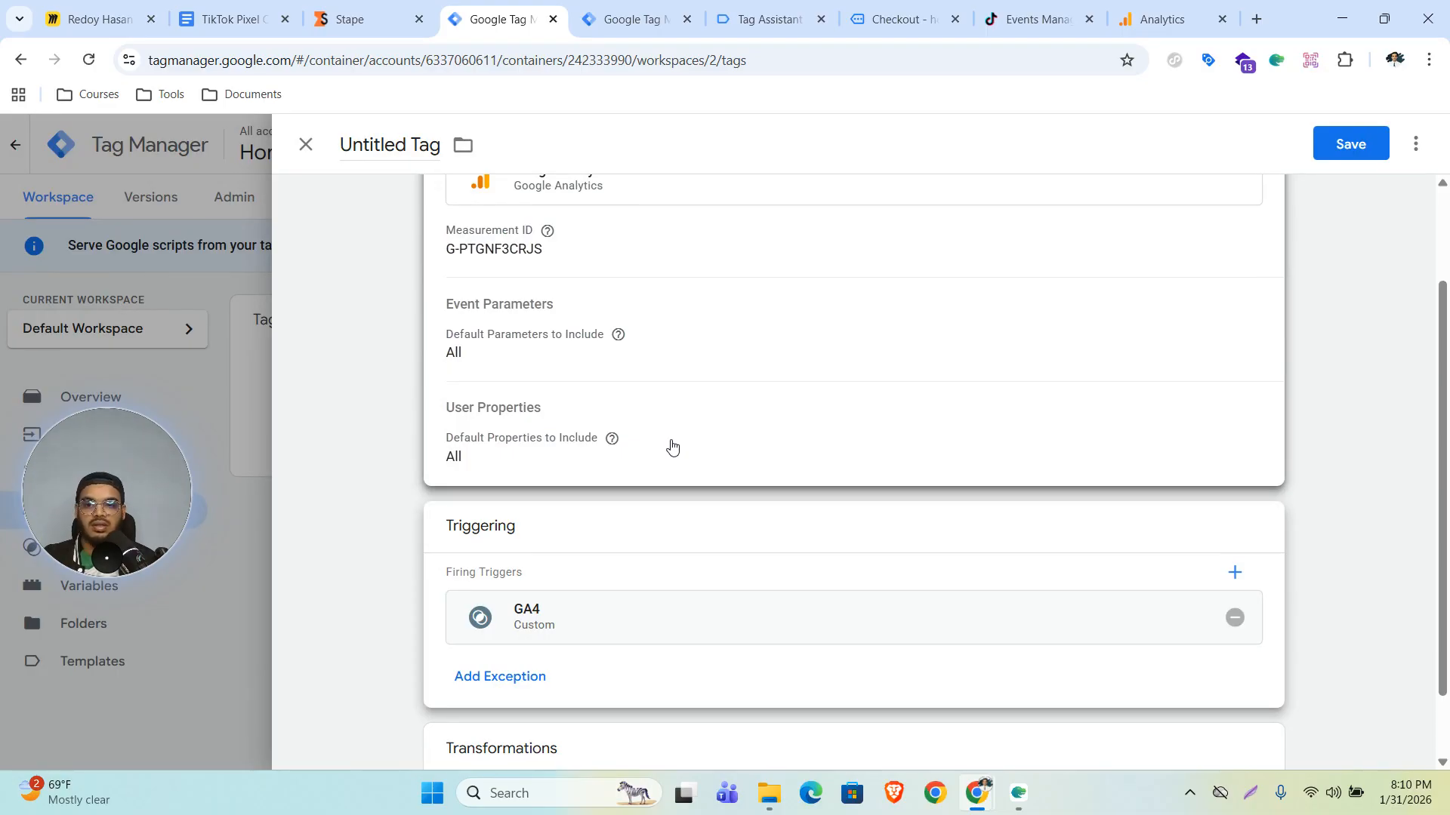
left_click(1351, 144)
left_click(879, 421)
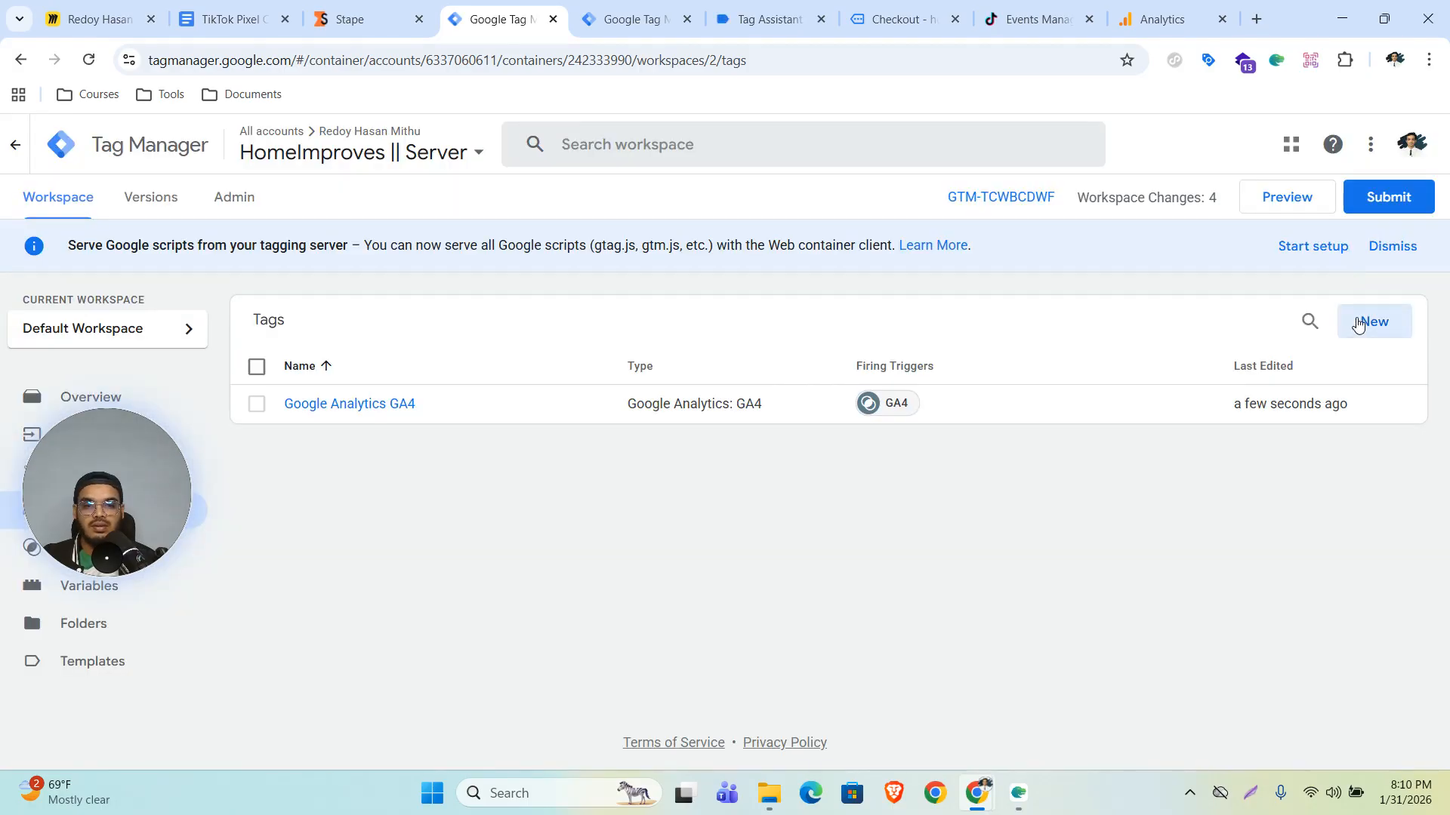
- Create a new server tag using the TikTok Events API template by stape-io added from the Community Template Gallery
left_click(1372, 322)
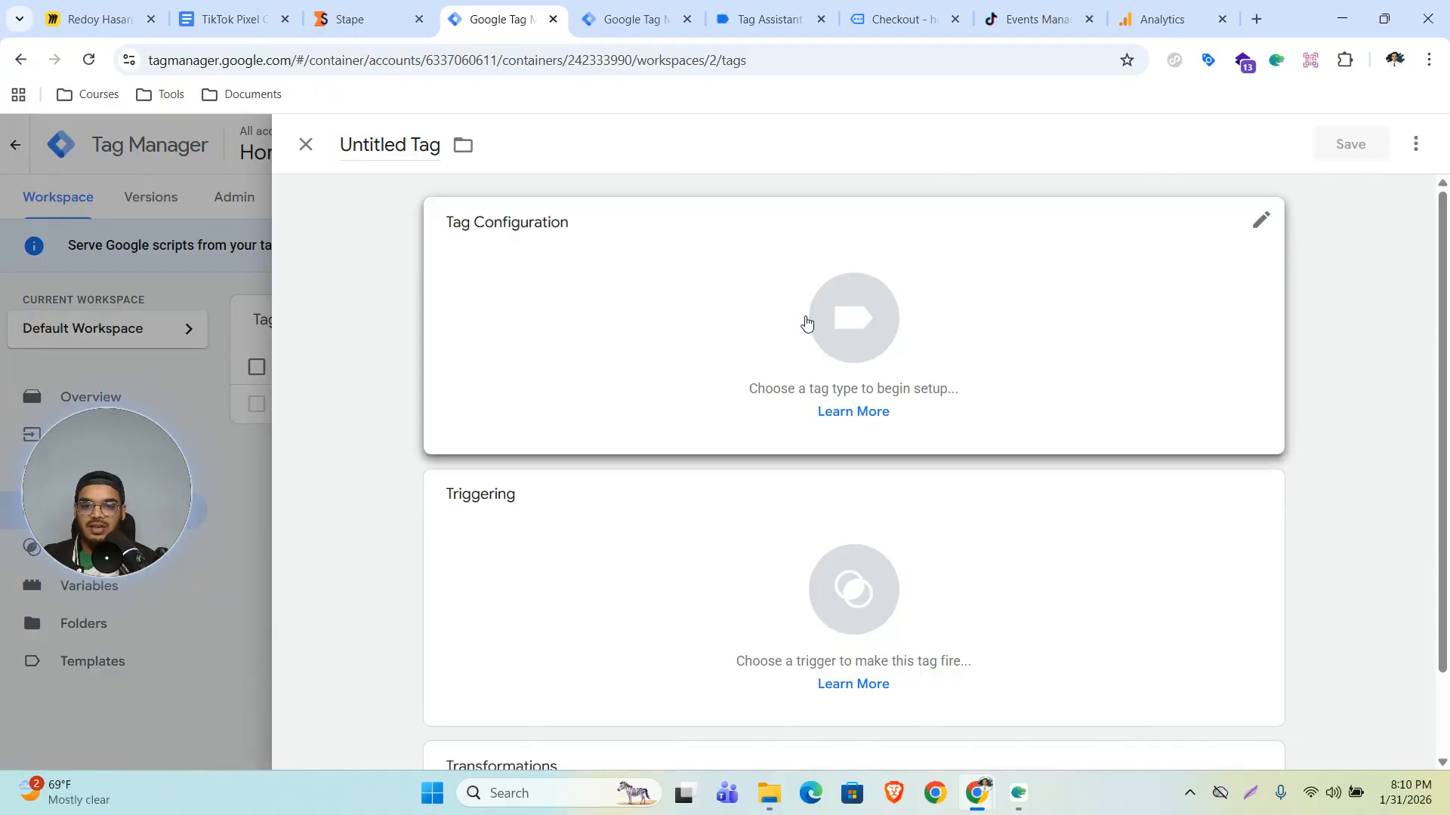
left_click(830, 311)
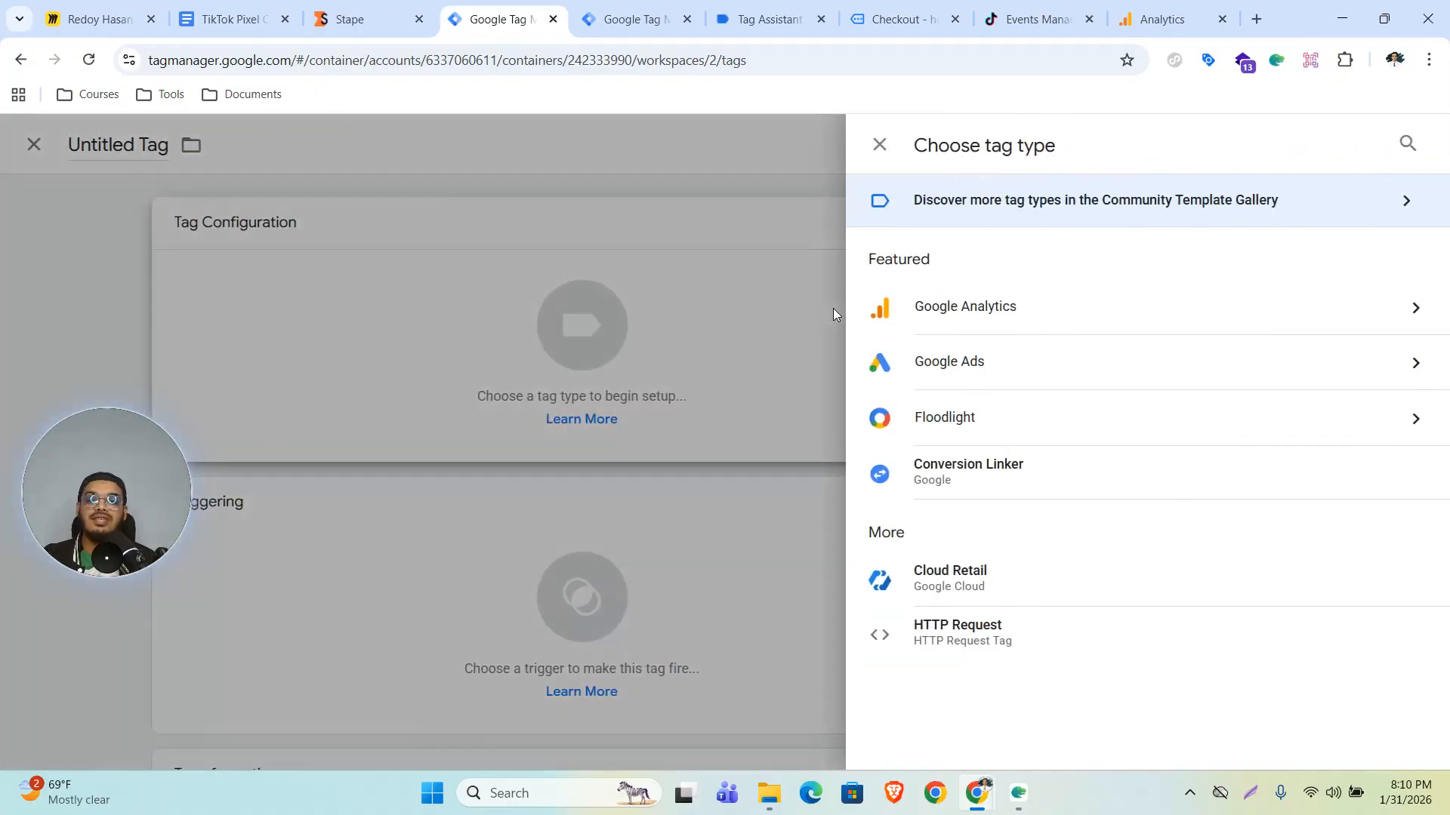
left_click(1136, 209)
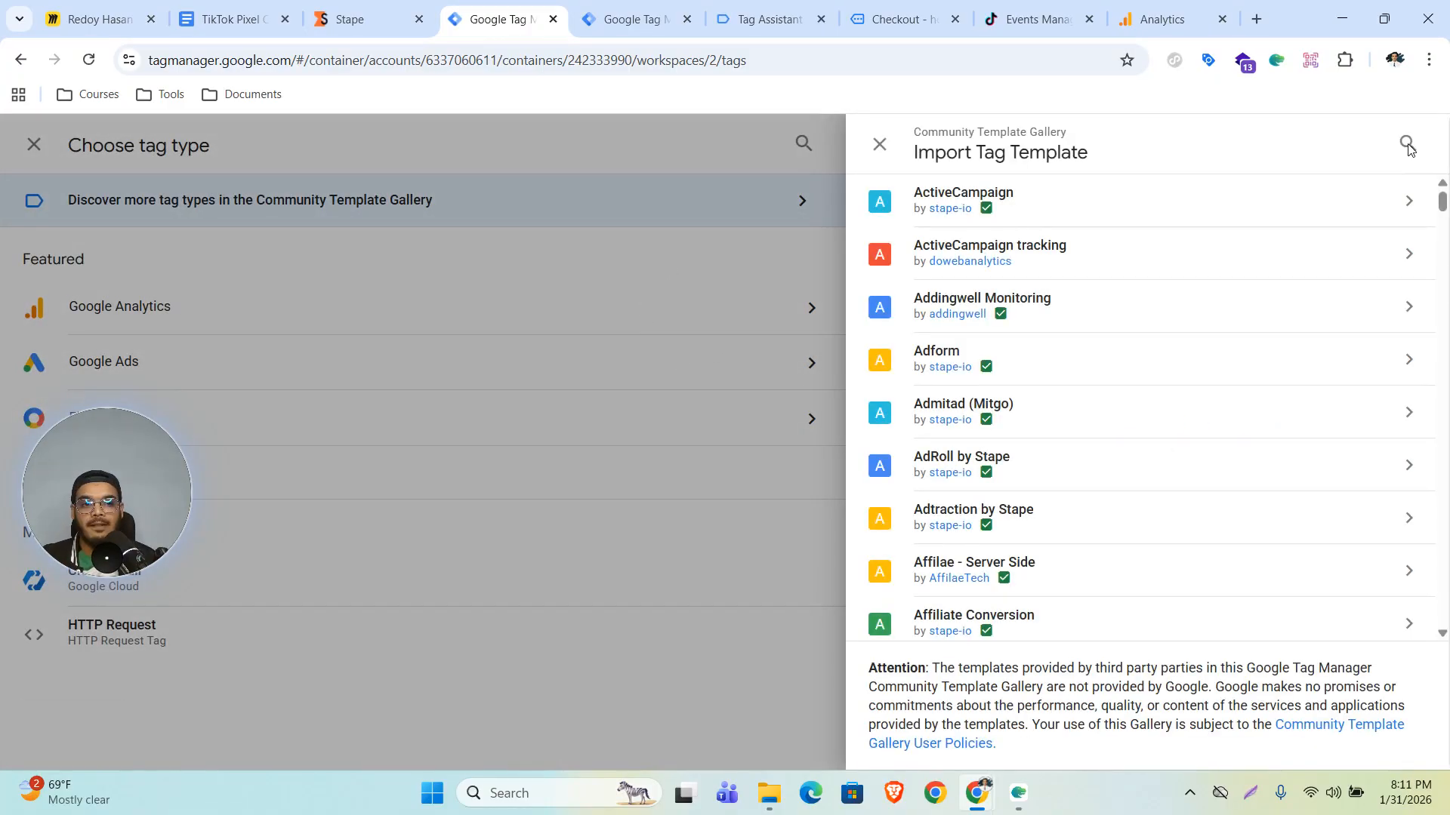
left_click(1406, 145)
type("tiktok")
mouse_move(963, 266)
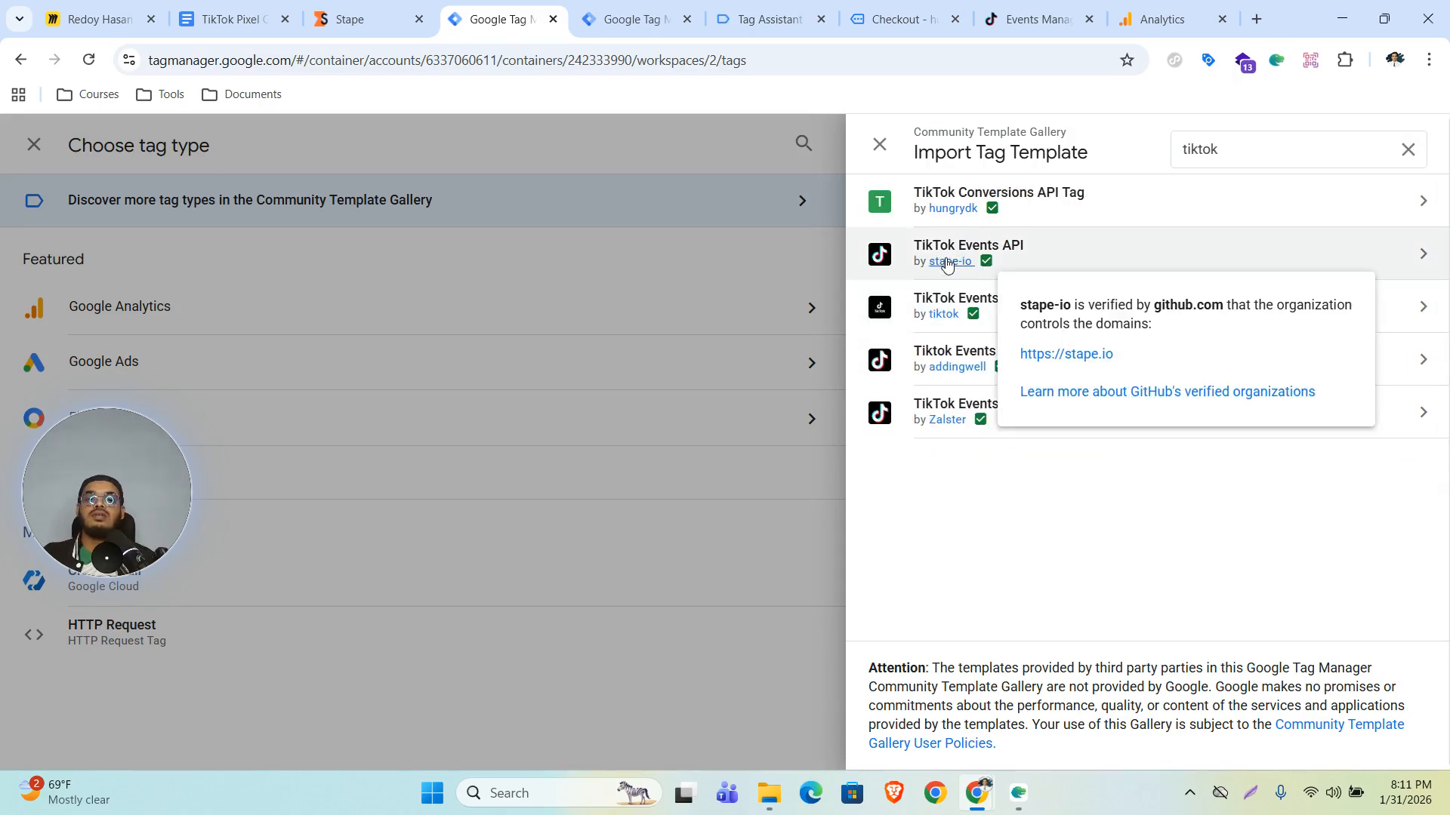
left_click(1057, 249)
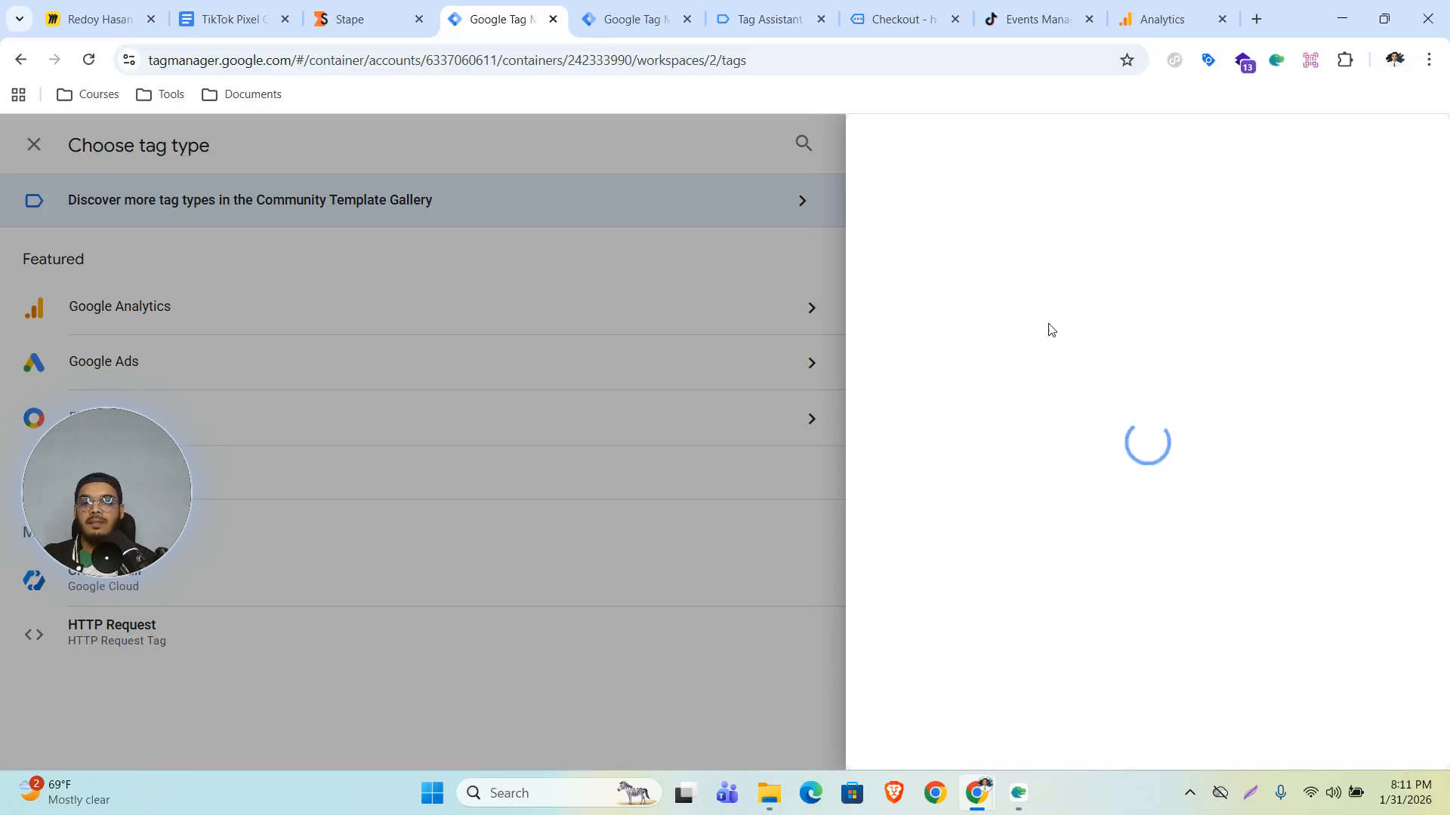
left_click(1318, 144)
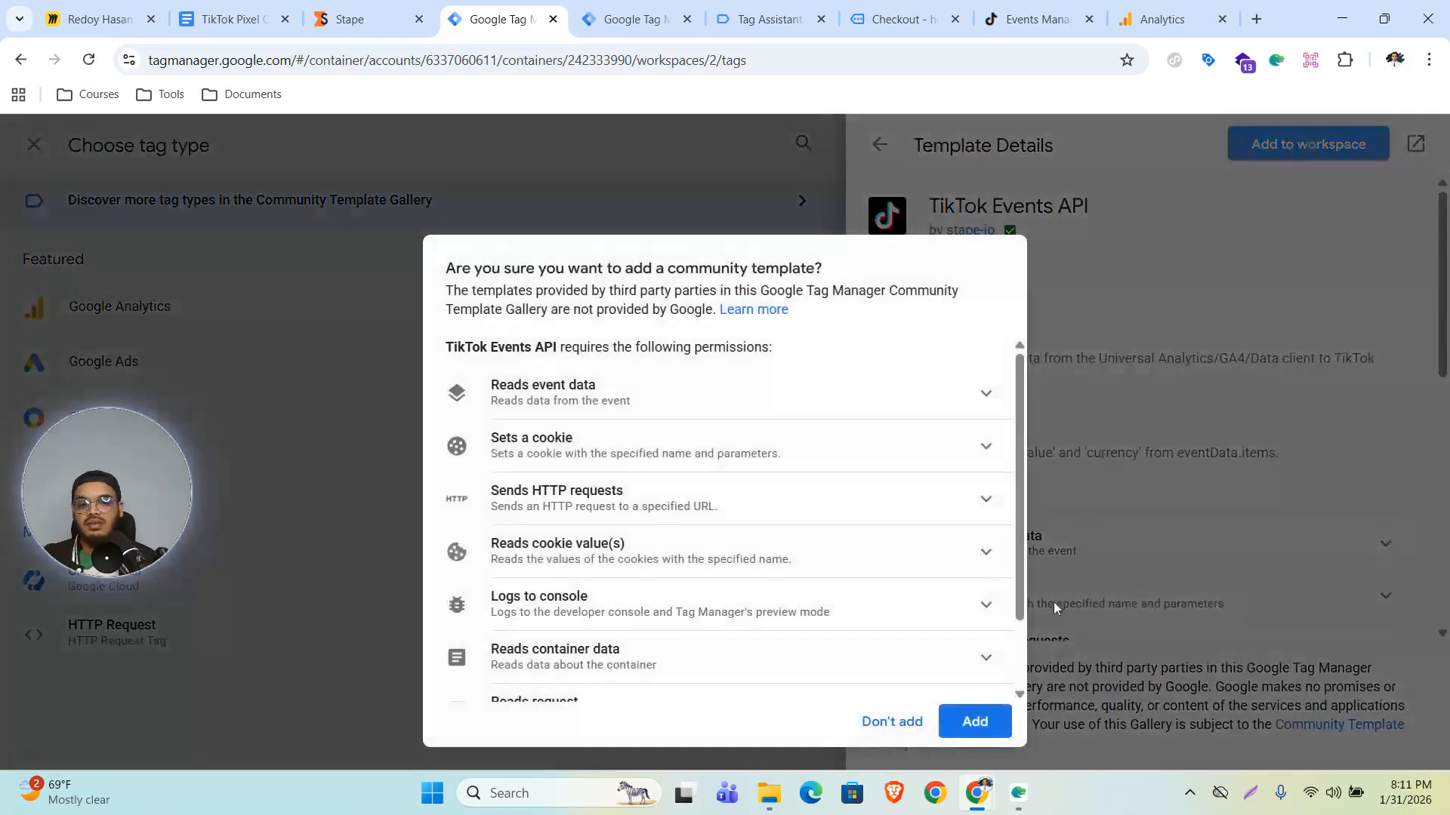
left_click(974, 722)
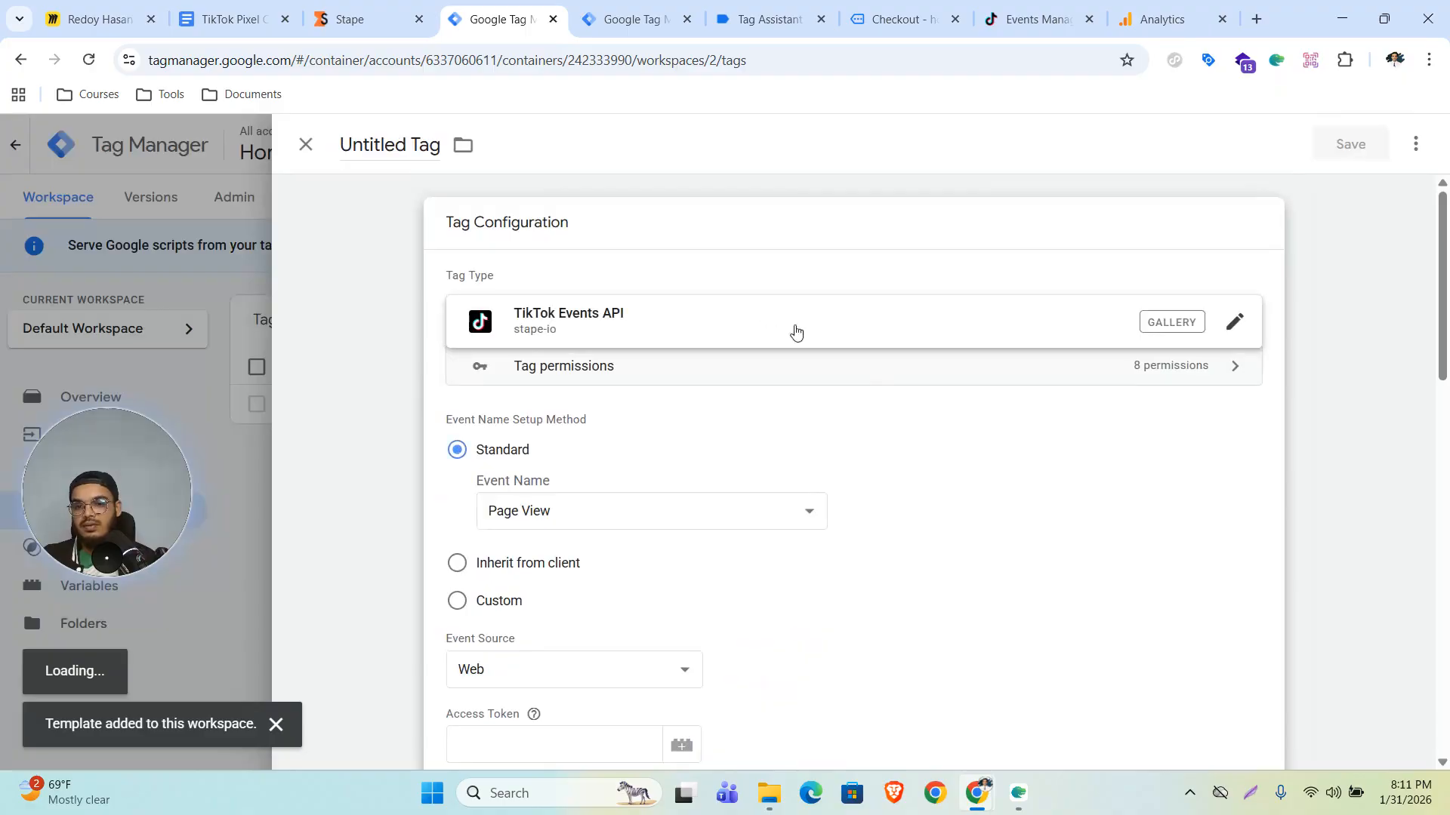
- Set the tag's Event Name Setup Method to Inherit from client
scroll(657, 458, "down", 3)
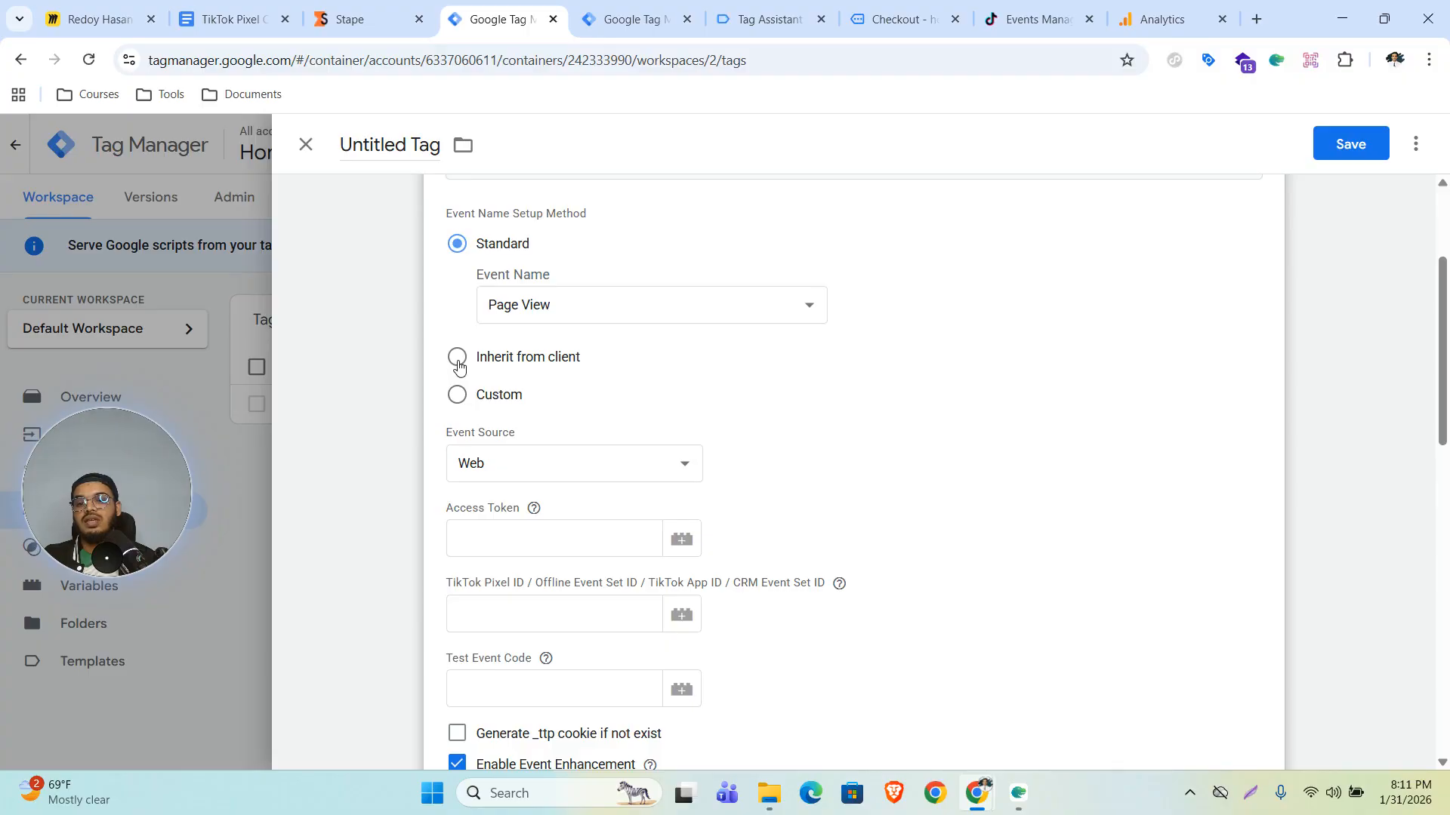
left_click(457, 357)
scroll(873, 408, "down", 1)
left_click(514, 367)
left_click(524, 451)
left_click(507, 515)
left_click(545, 488)
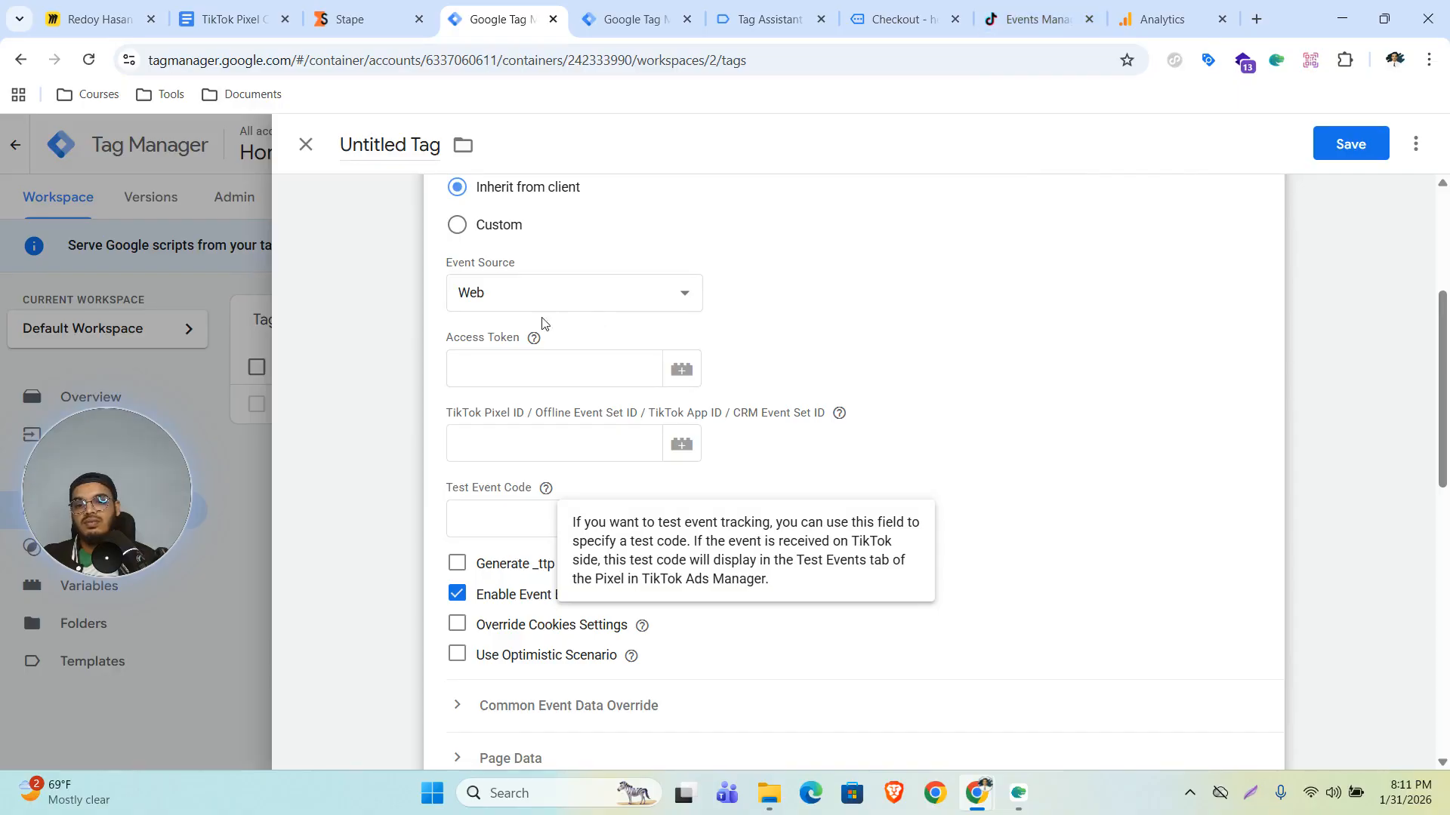
- Copy the HomeImproves pixel ID from TikTok Events Manager and paste it into the TikTok Pixel ID field
left_click(1019, 15)
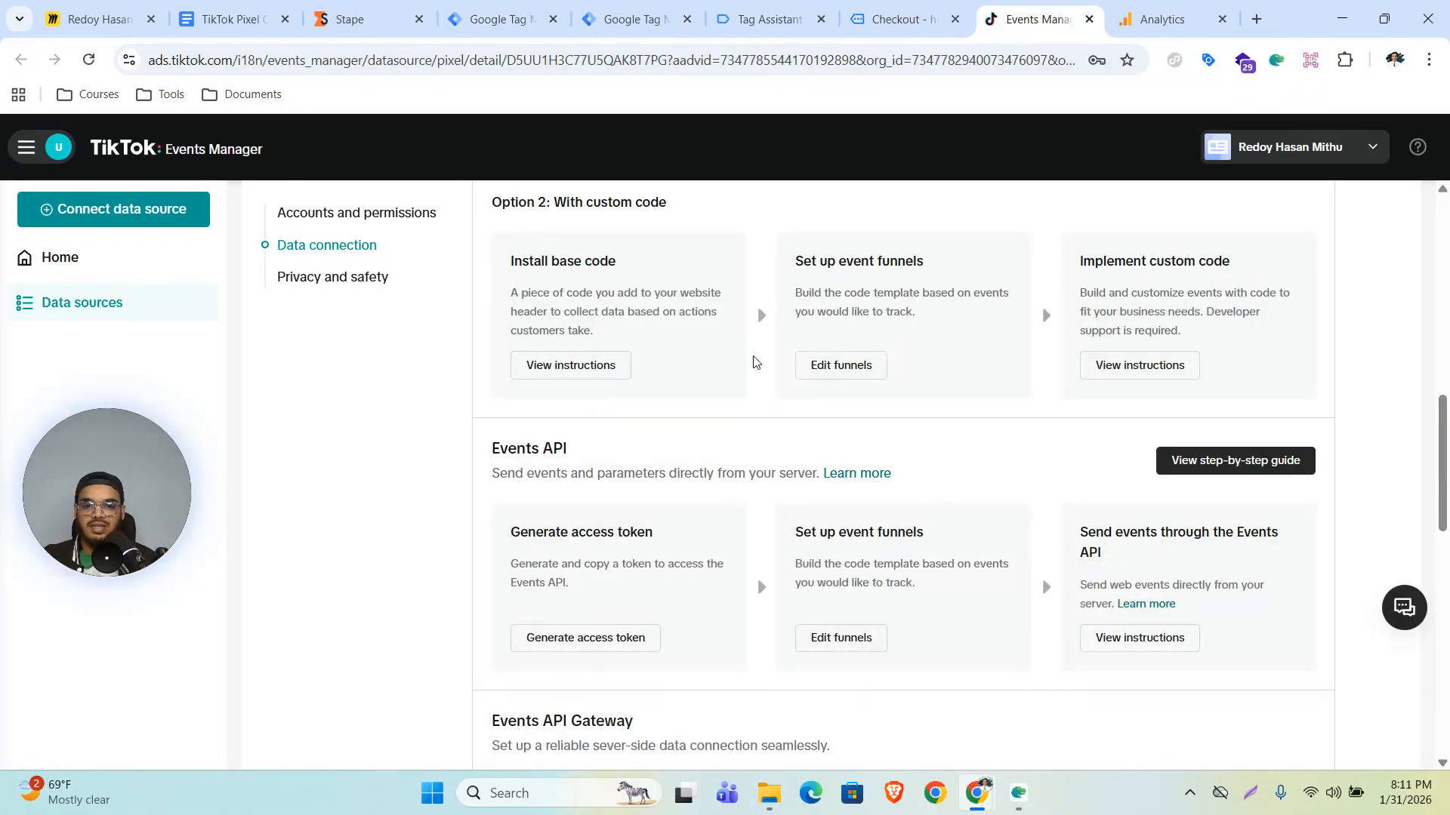
scroll(934, 431, "up", 11)
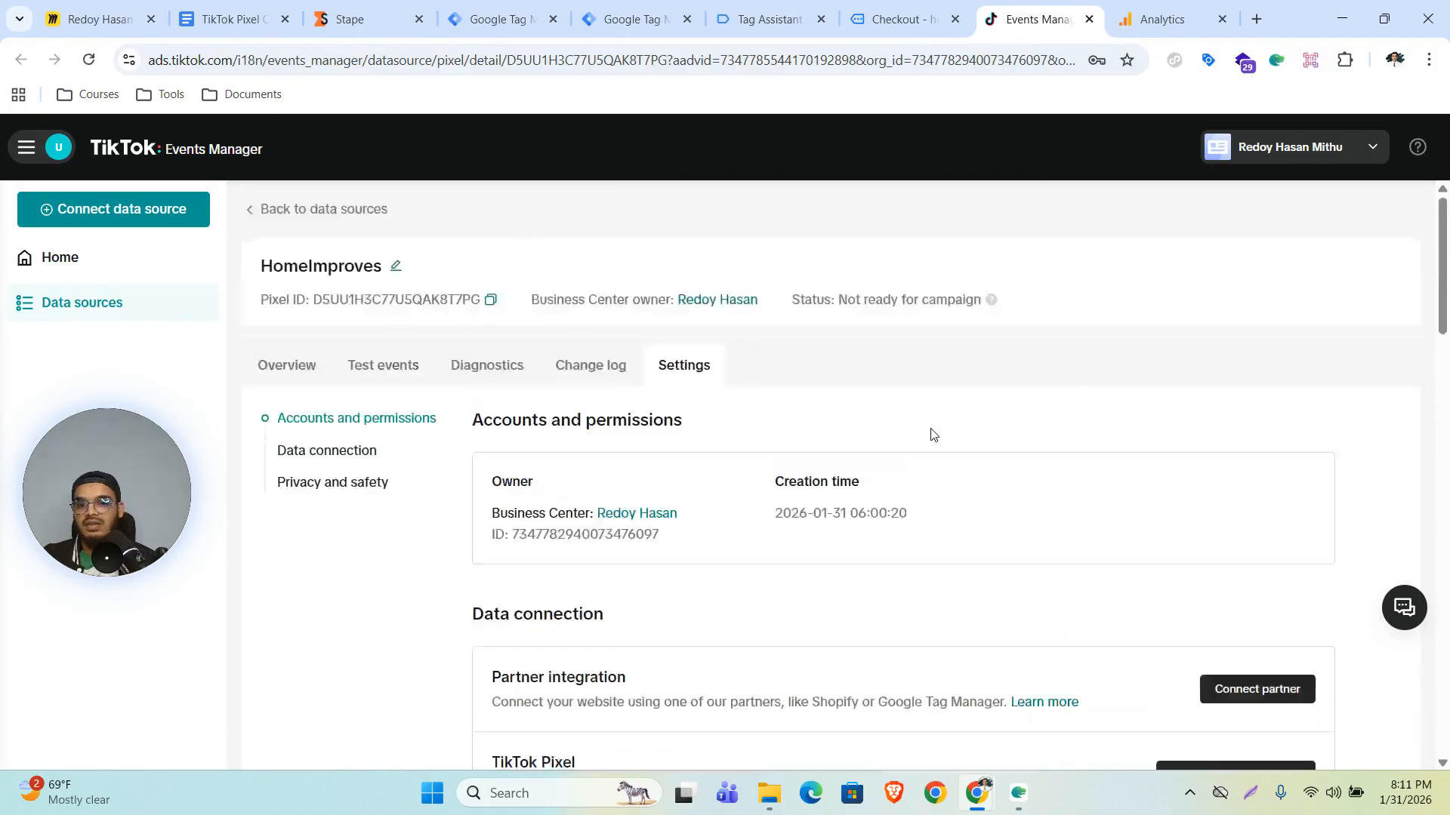
left_click(490, 300)
left_click(638, 19)
left_click(465, 5)
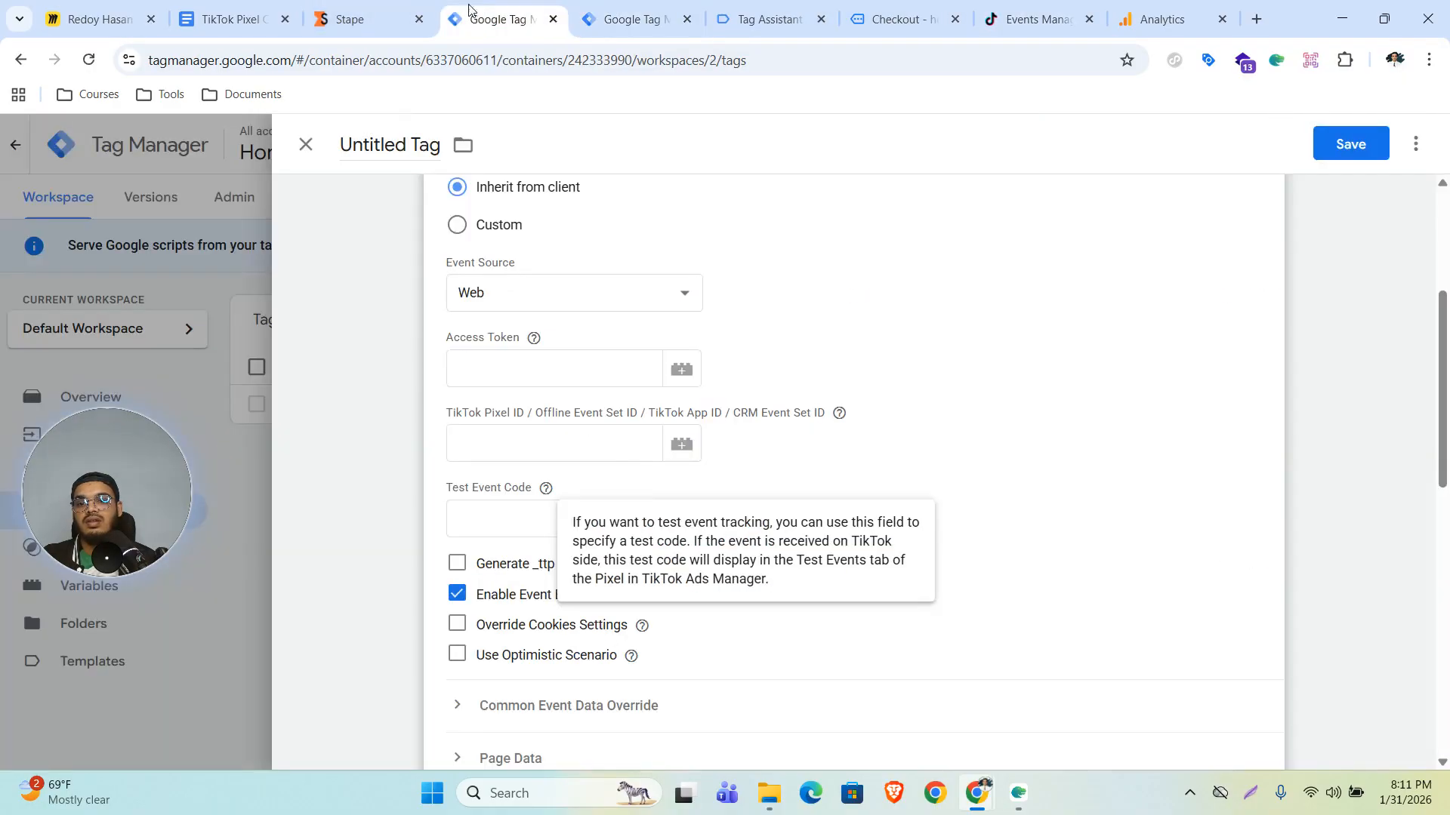
left_click(524, 448)
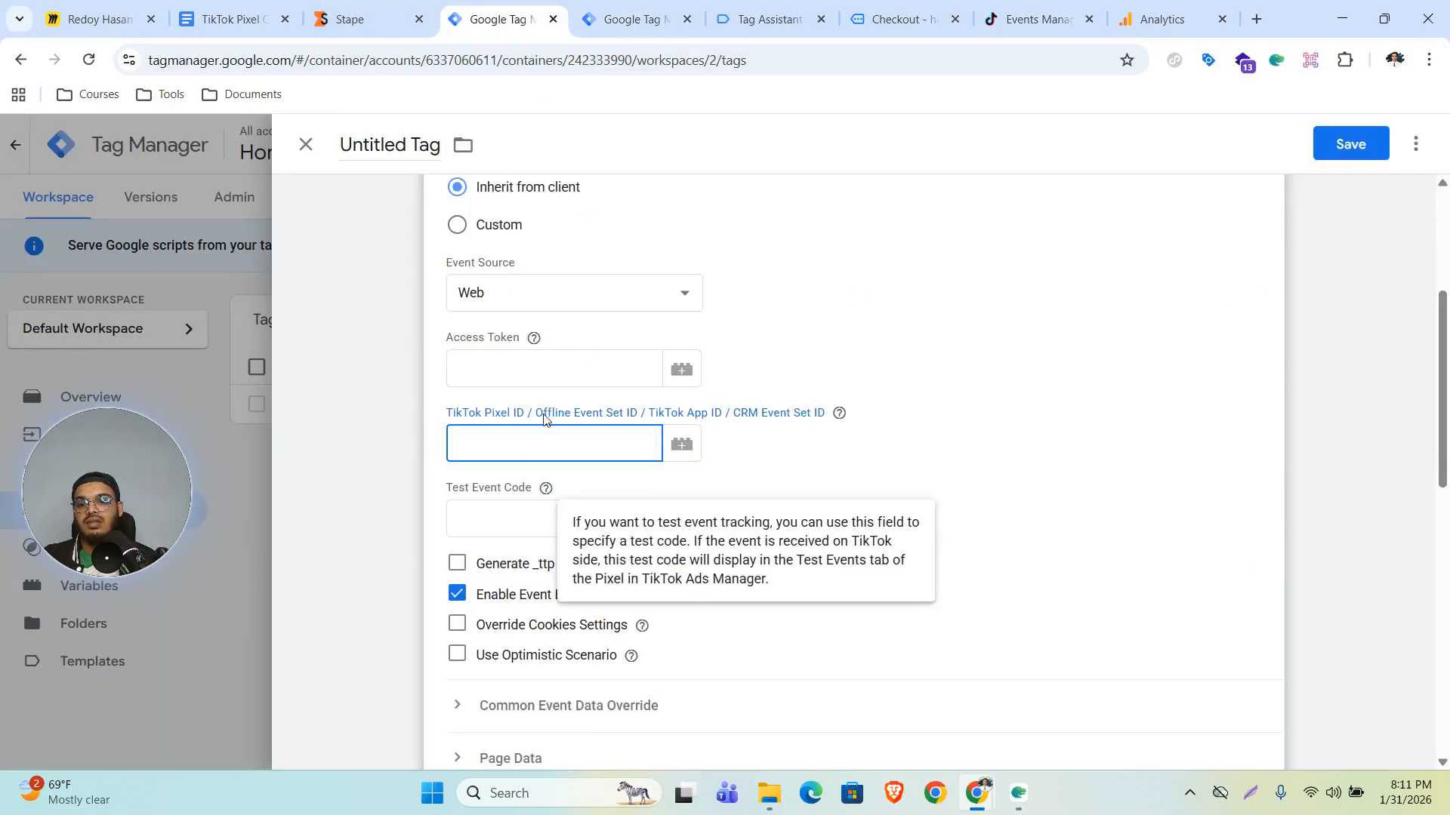
key("ctrl+v")
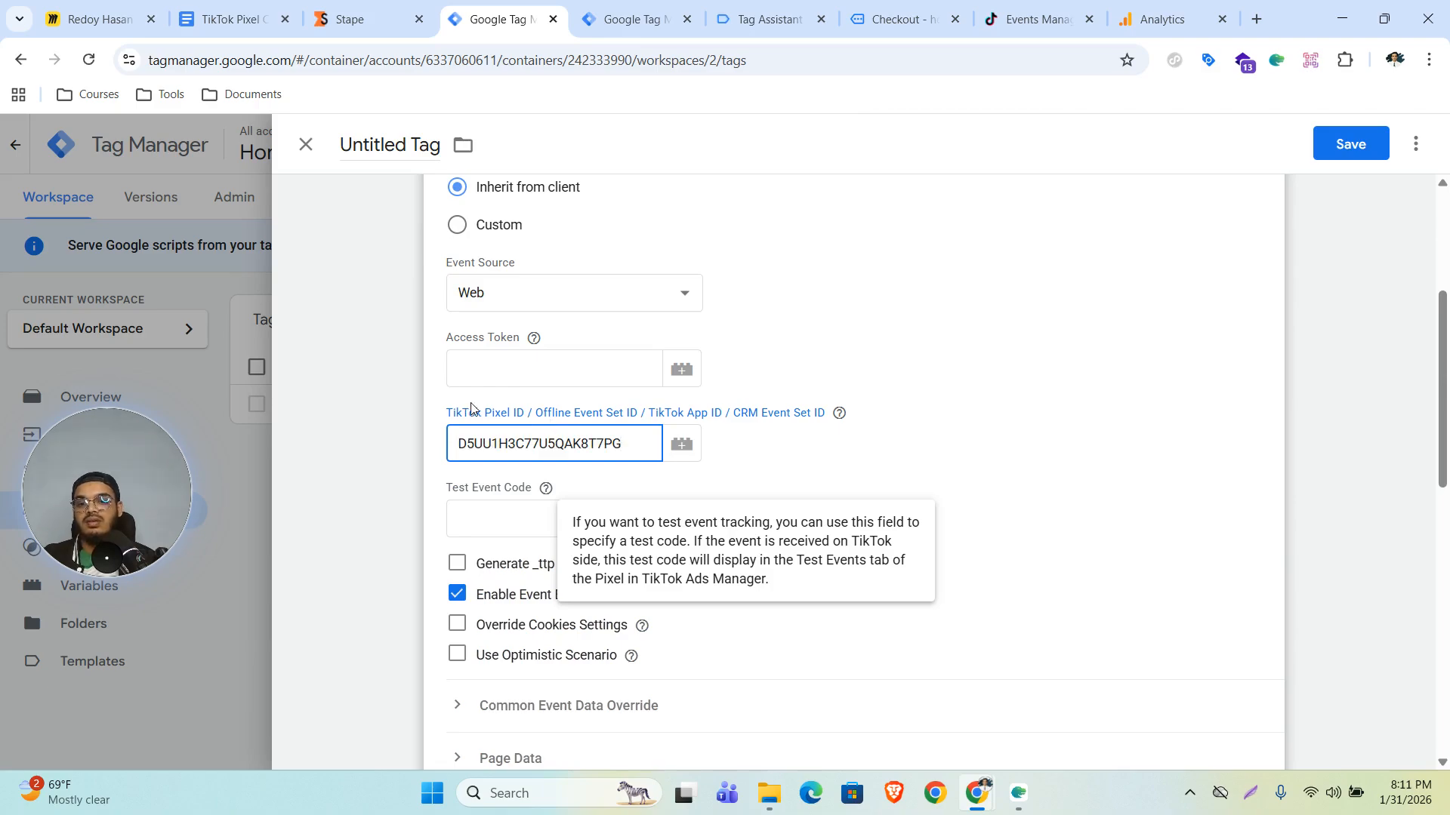
- Generate a new Events API access token in TikTok Events Manager and copy it
left_click(506, 375)
left_click(534, 338)
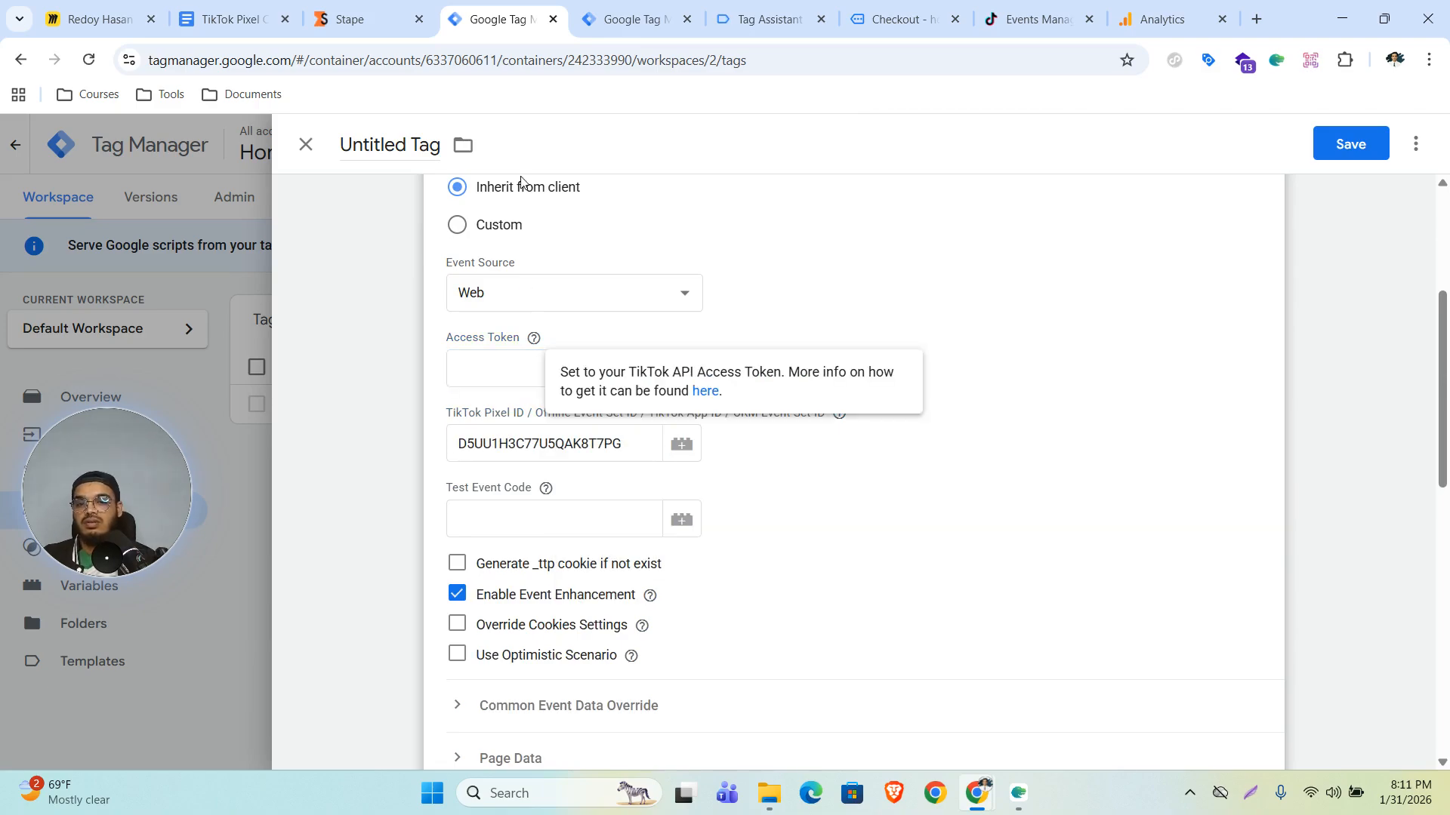
left_click(1039, 6)
scroll(822, 469, "down", 15)
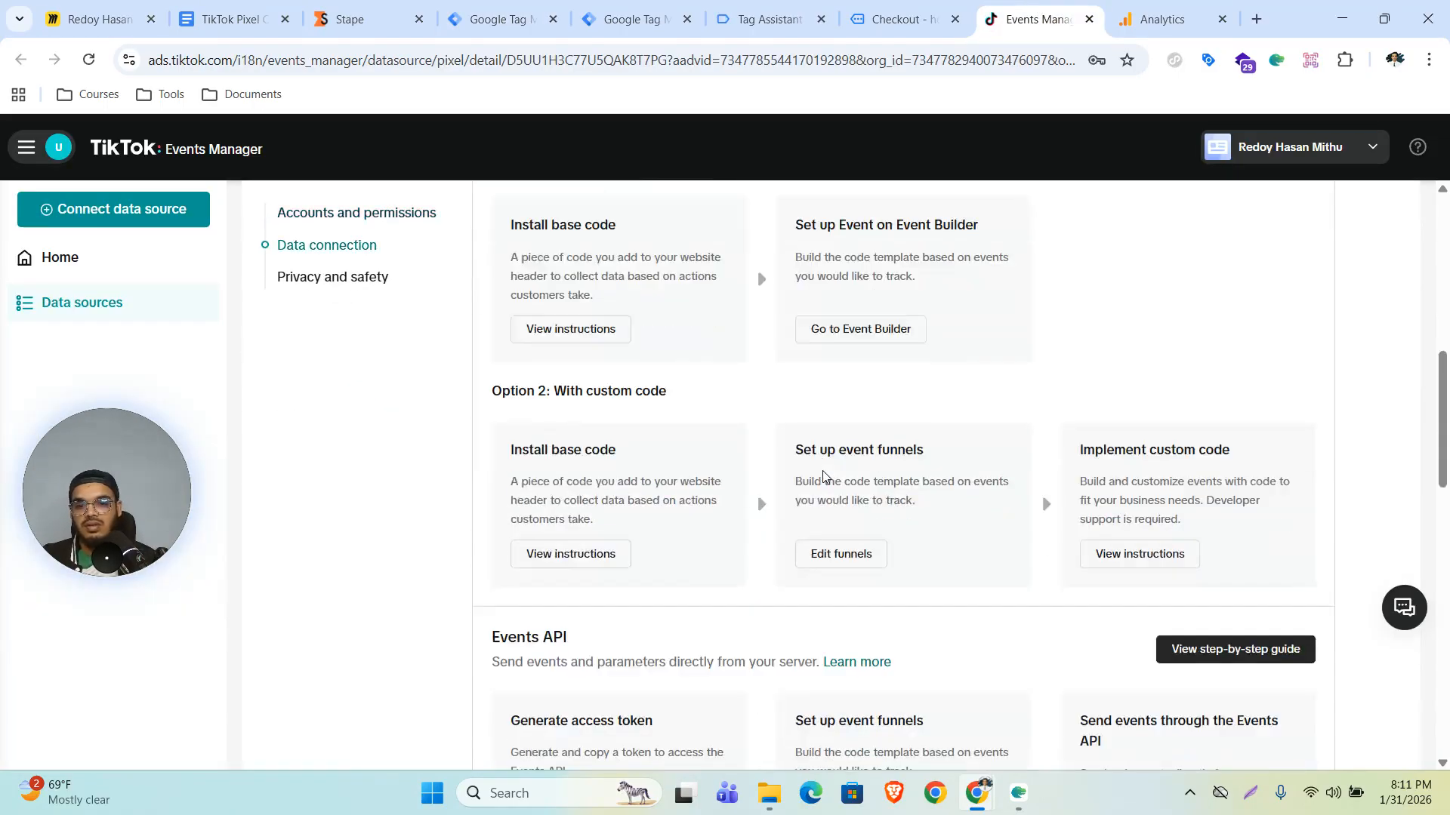
scroll(825, 475, "up", 7)
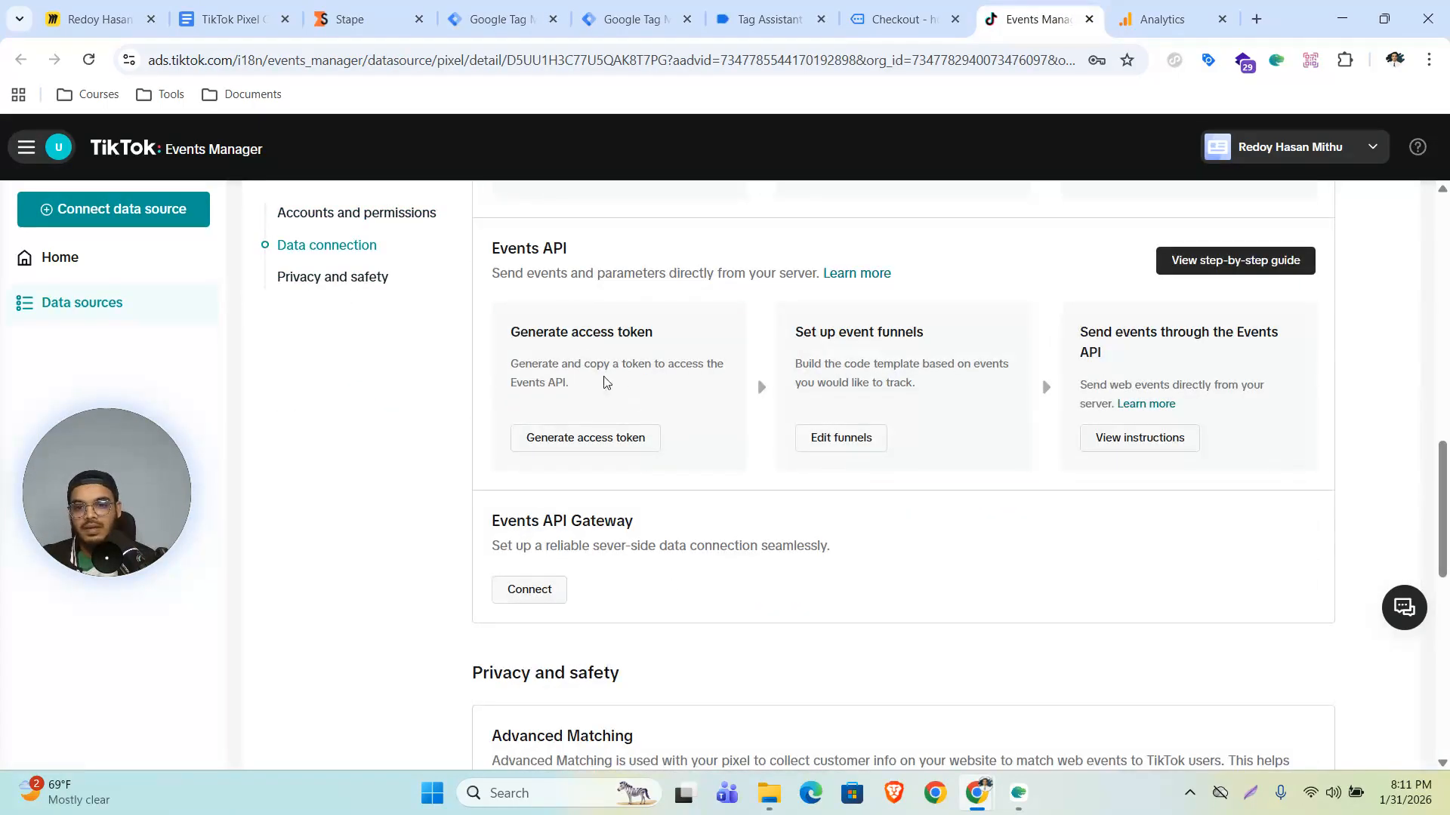
left_click(561, 439)
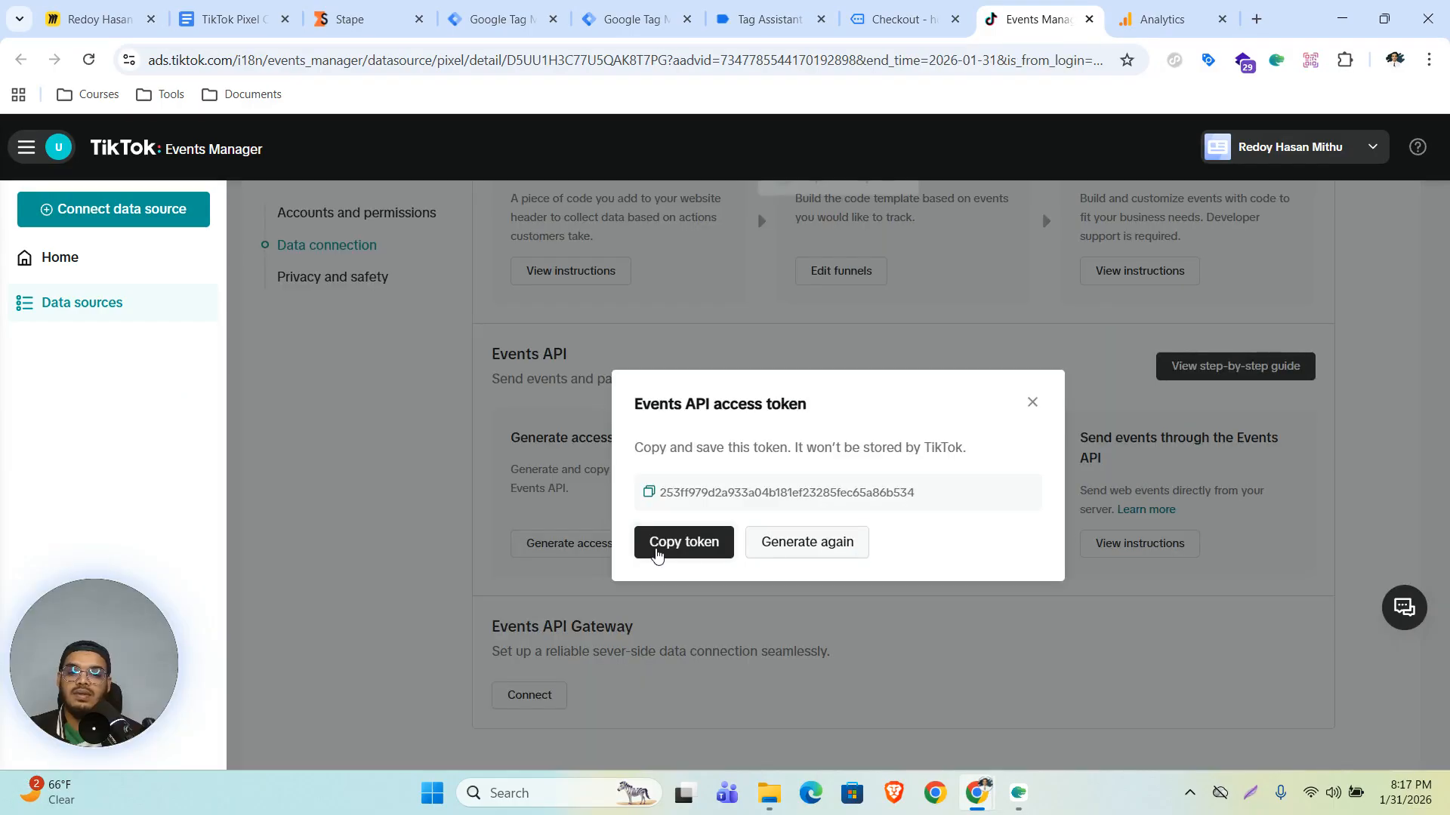
left_click(656, 554)
- Replace the Access Token field's contents with the copied TikTok access token
left_click(499, 18)
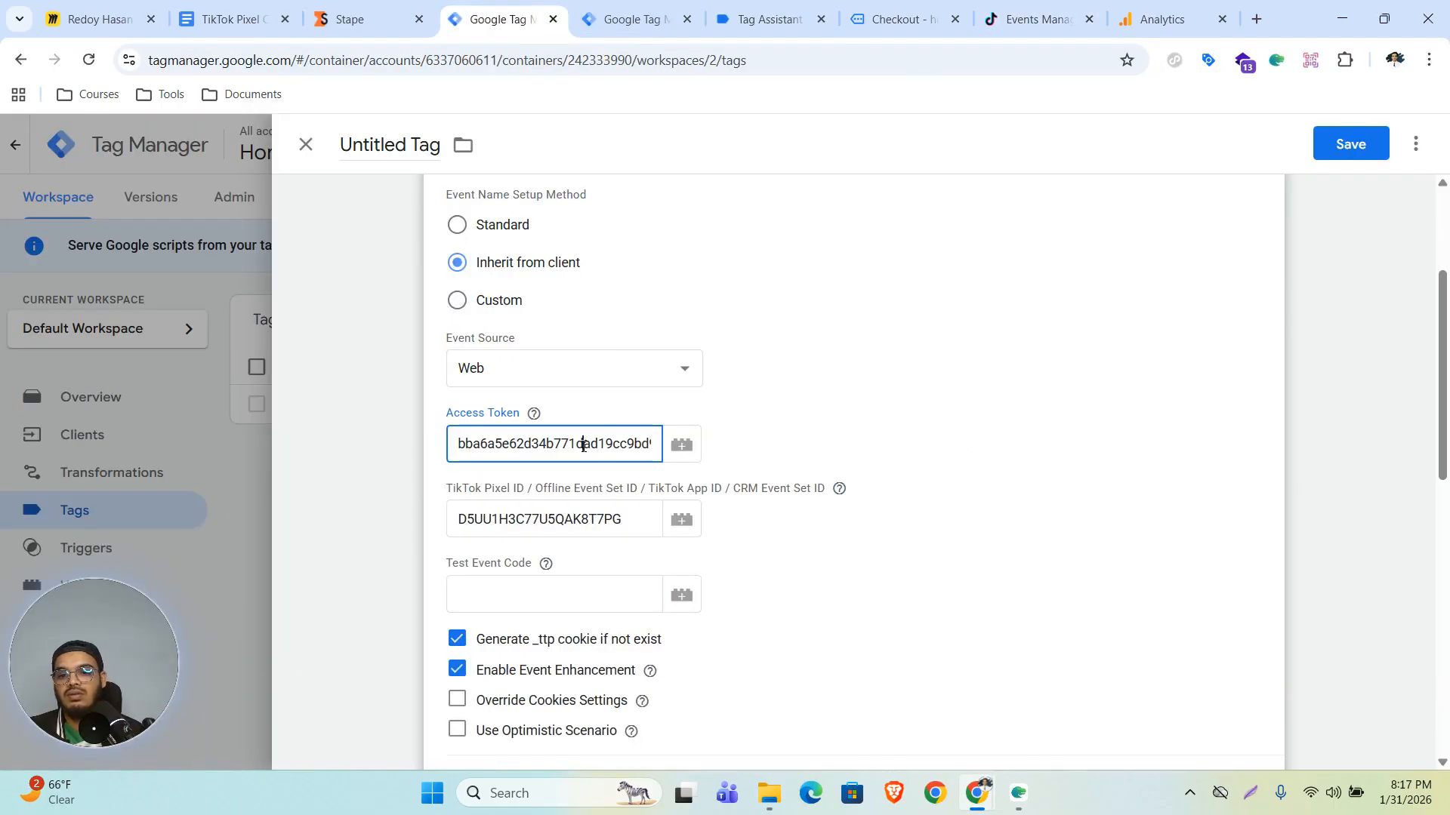
key("ctrl+a")
key("BackSpace")
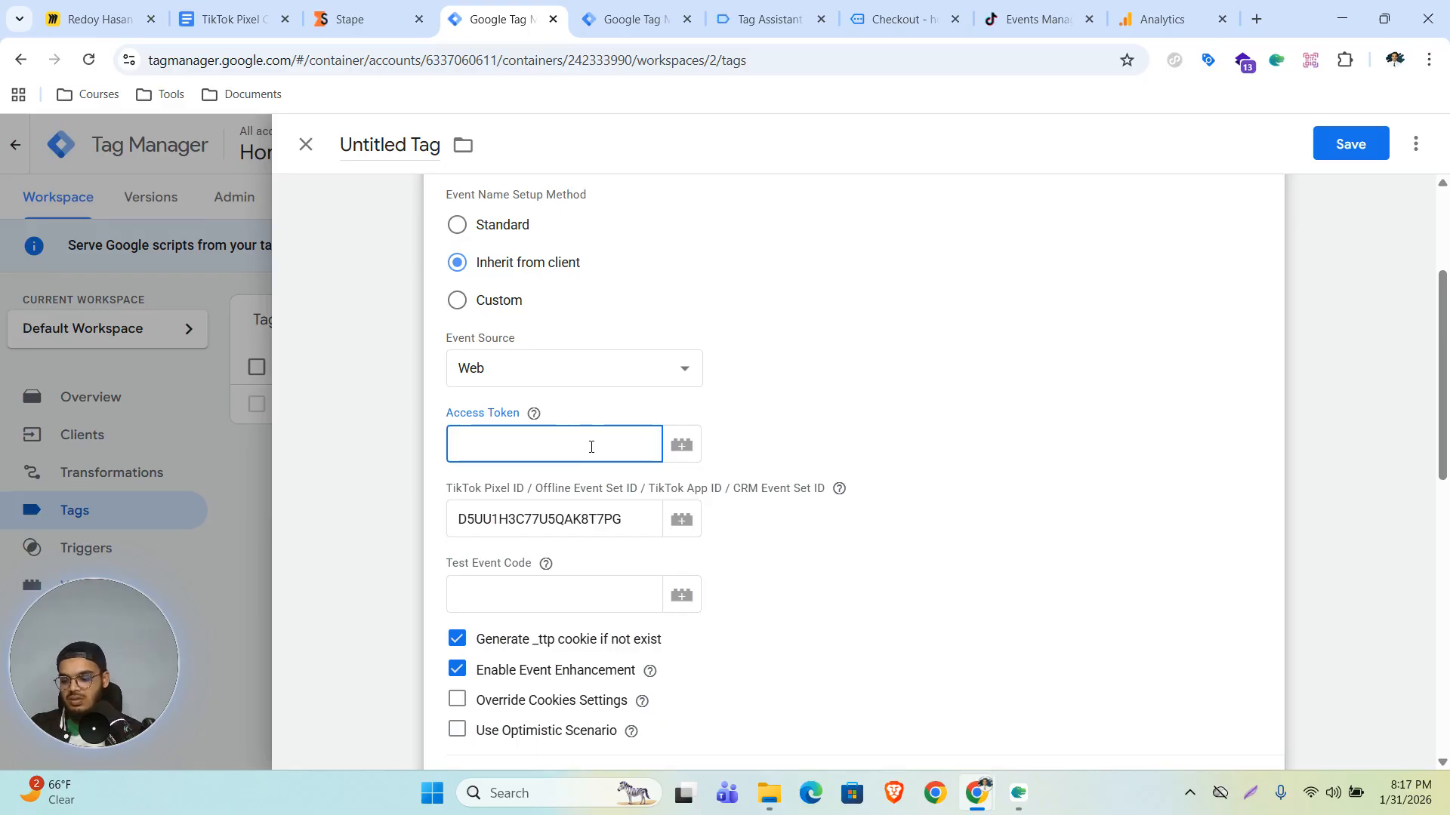
key("ctrl+v")
- Copy the server-side test event code from TikTok's Test events and paste it as Test Event Code TEST69848
left_click(545, 564)
left_click(521, 593)
left_click(602, 300)
left_click(1034, 19)
left_click(387, 365)
scroll(869, 497, "down", 3)
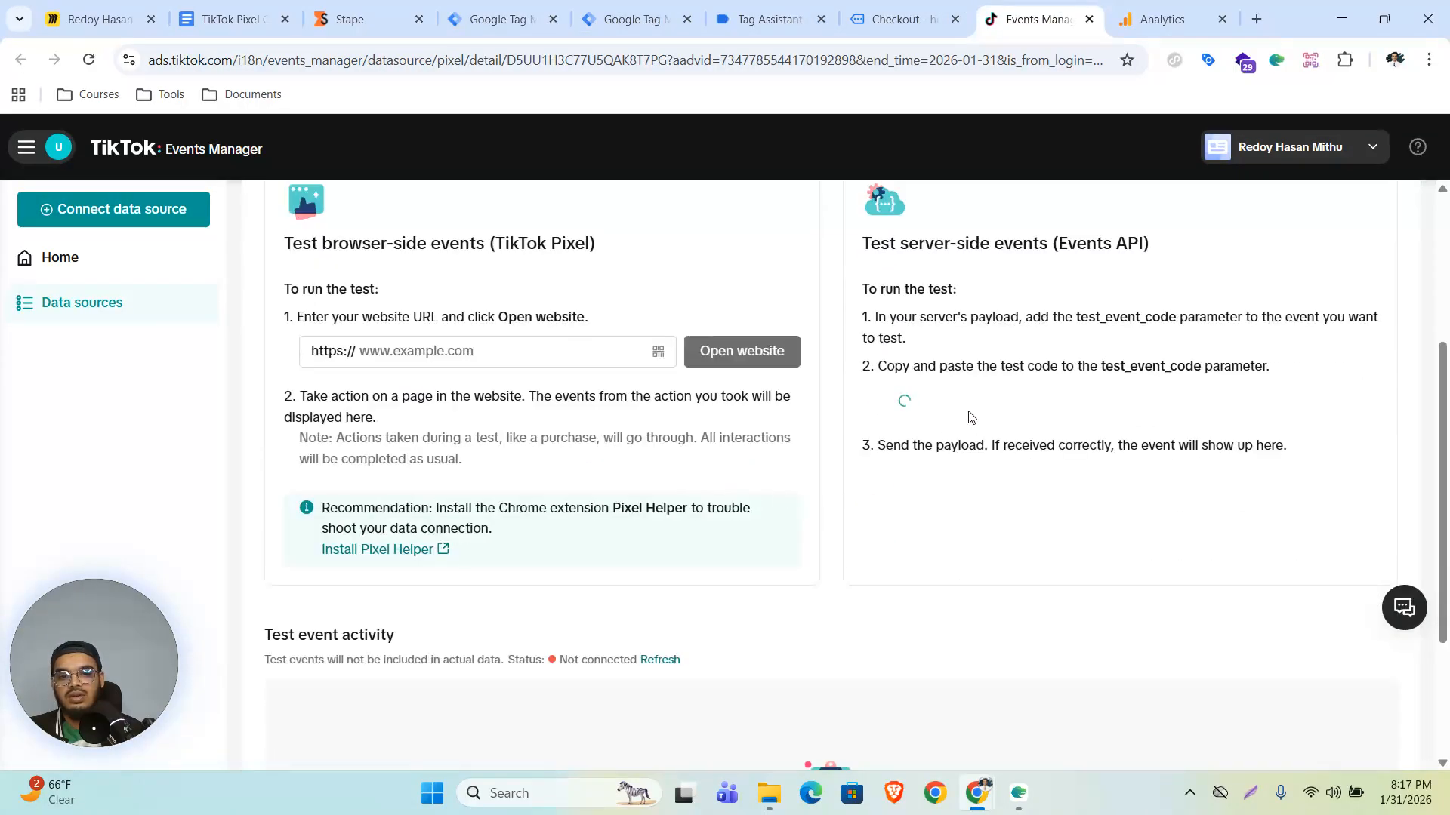
left_click(903, 408)
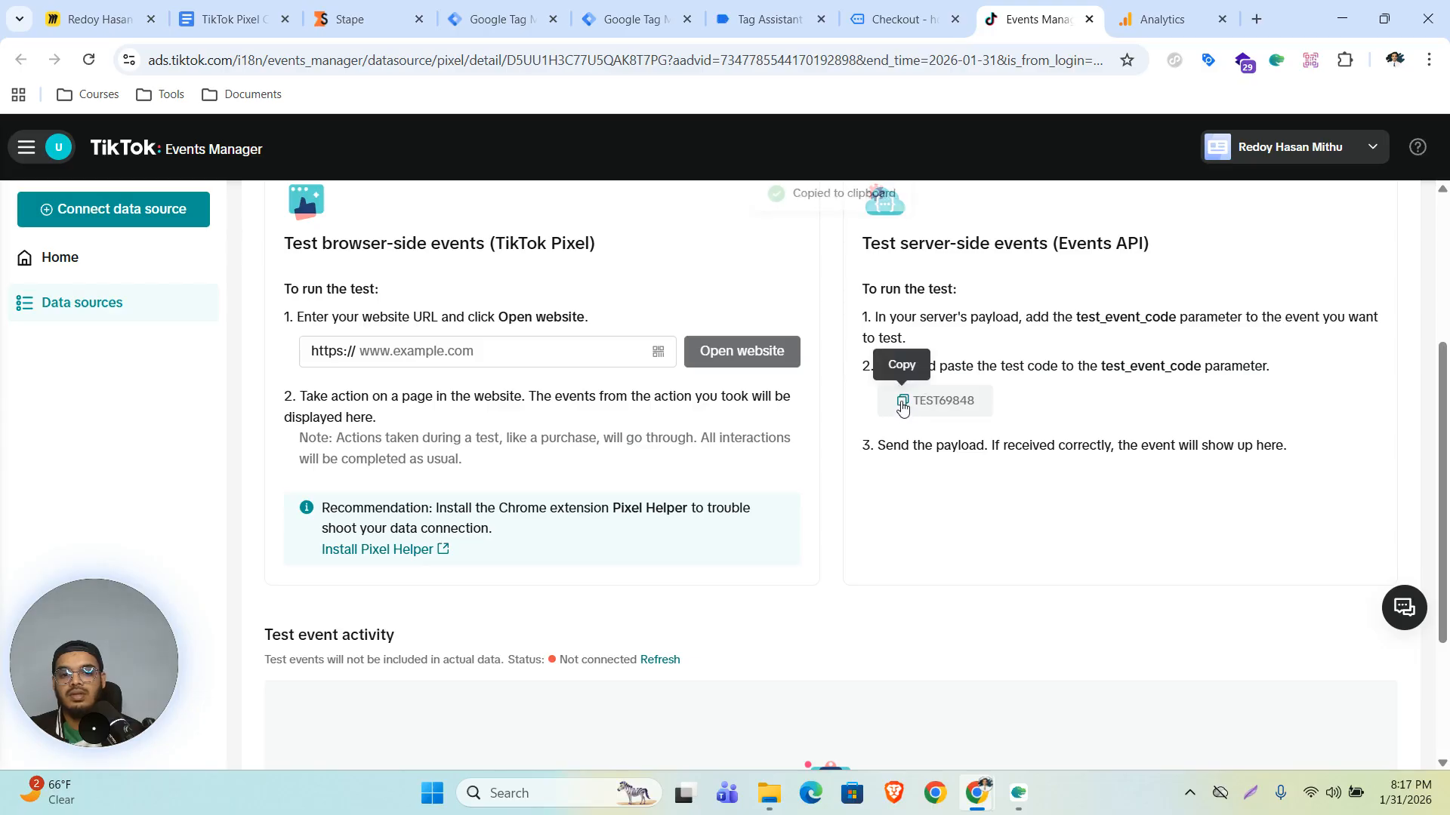
left_click(494, 19)
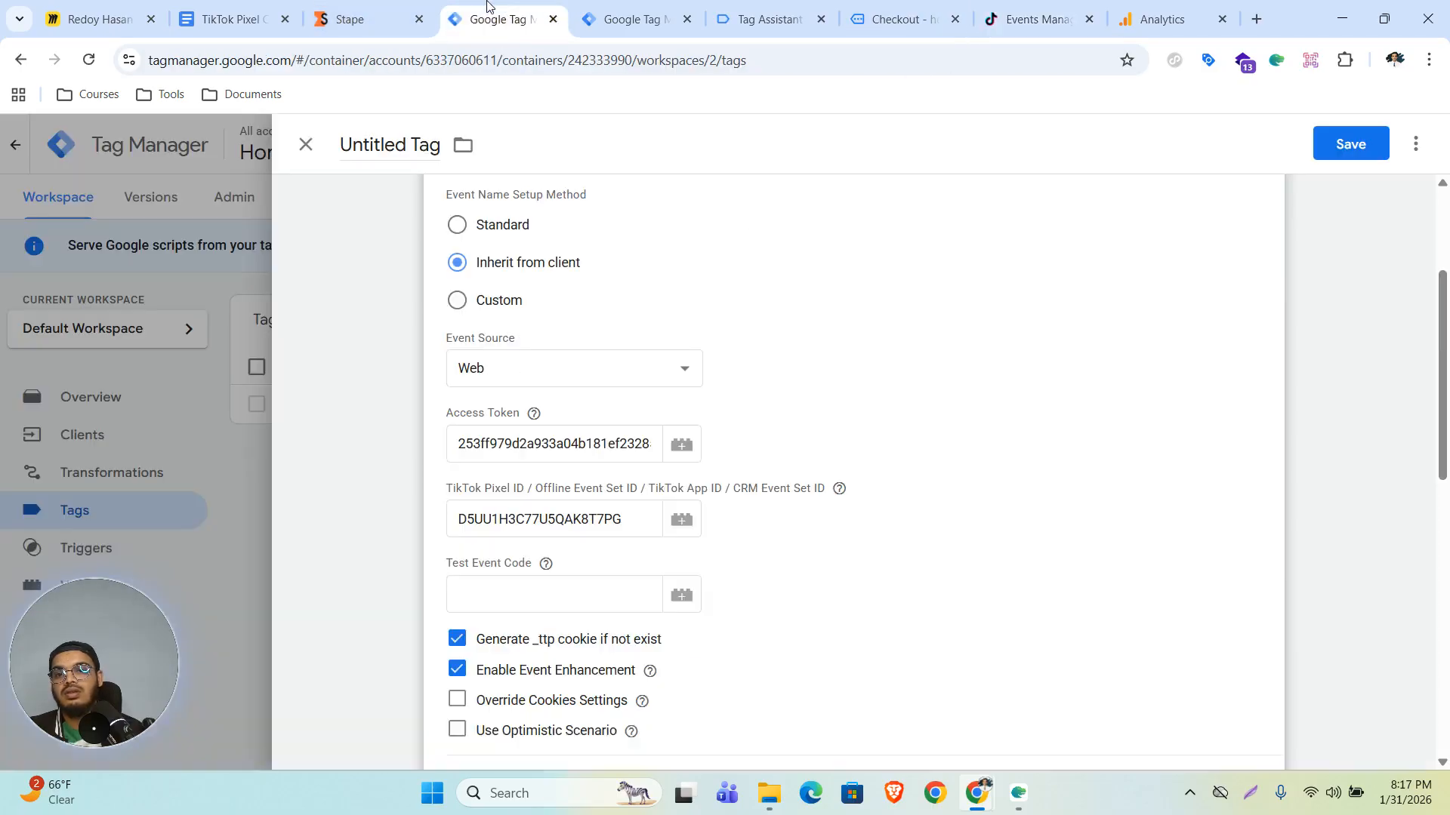
left_click(501, 593)
key("ctrl+v")
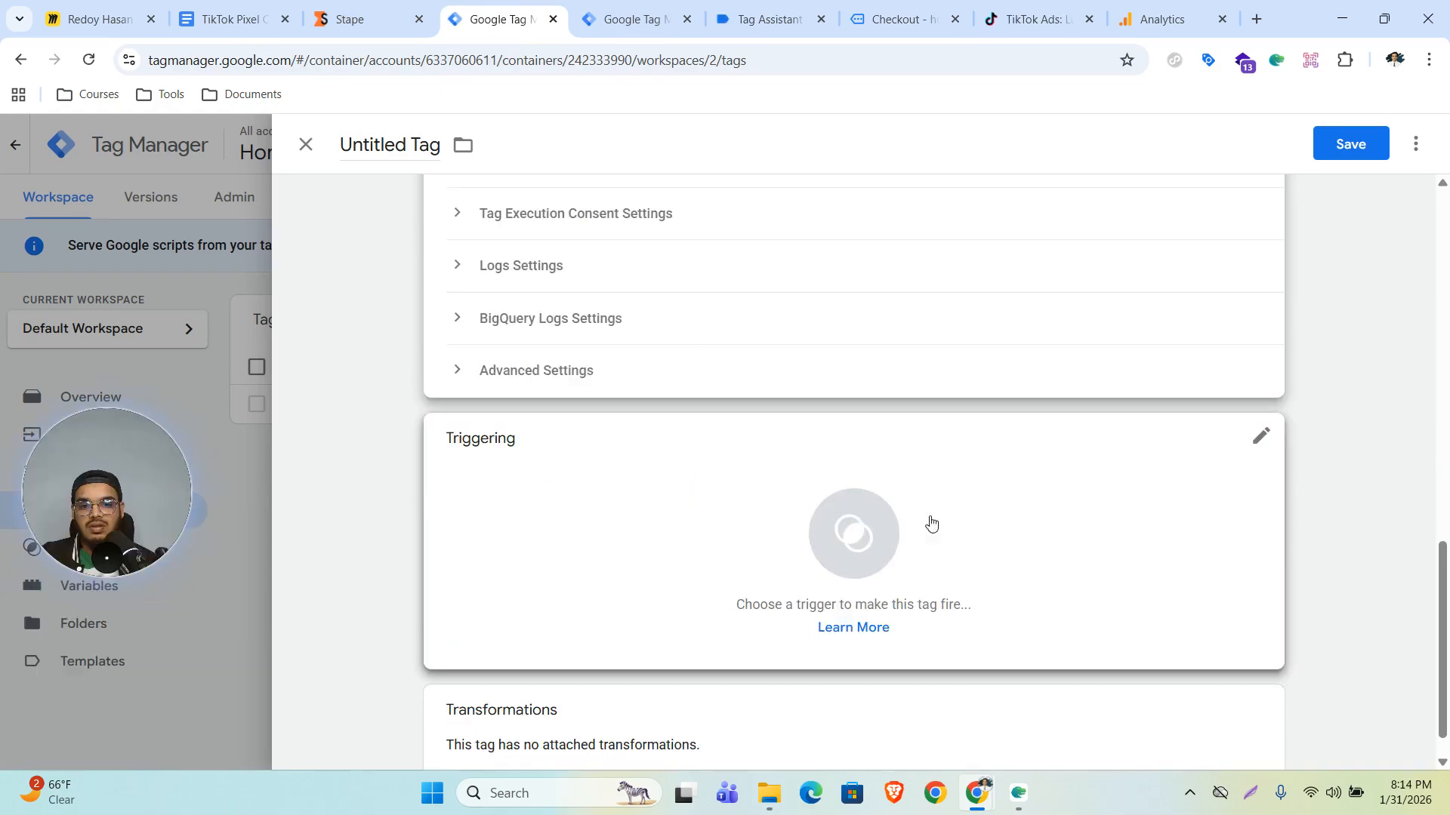
- Set the TikTok Events API tag to fire on the CAPI trigger and save it
left_click(876, 526)
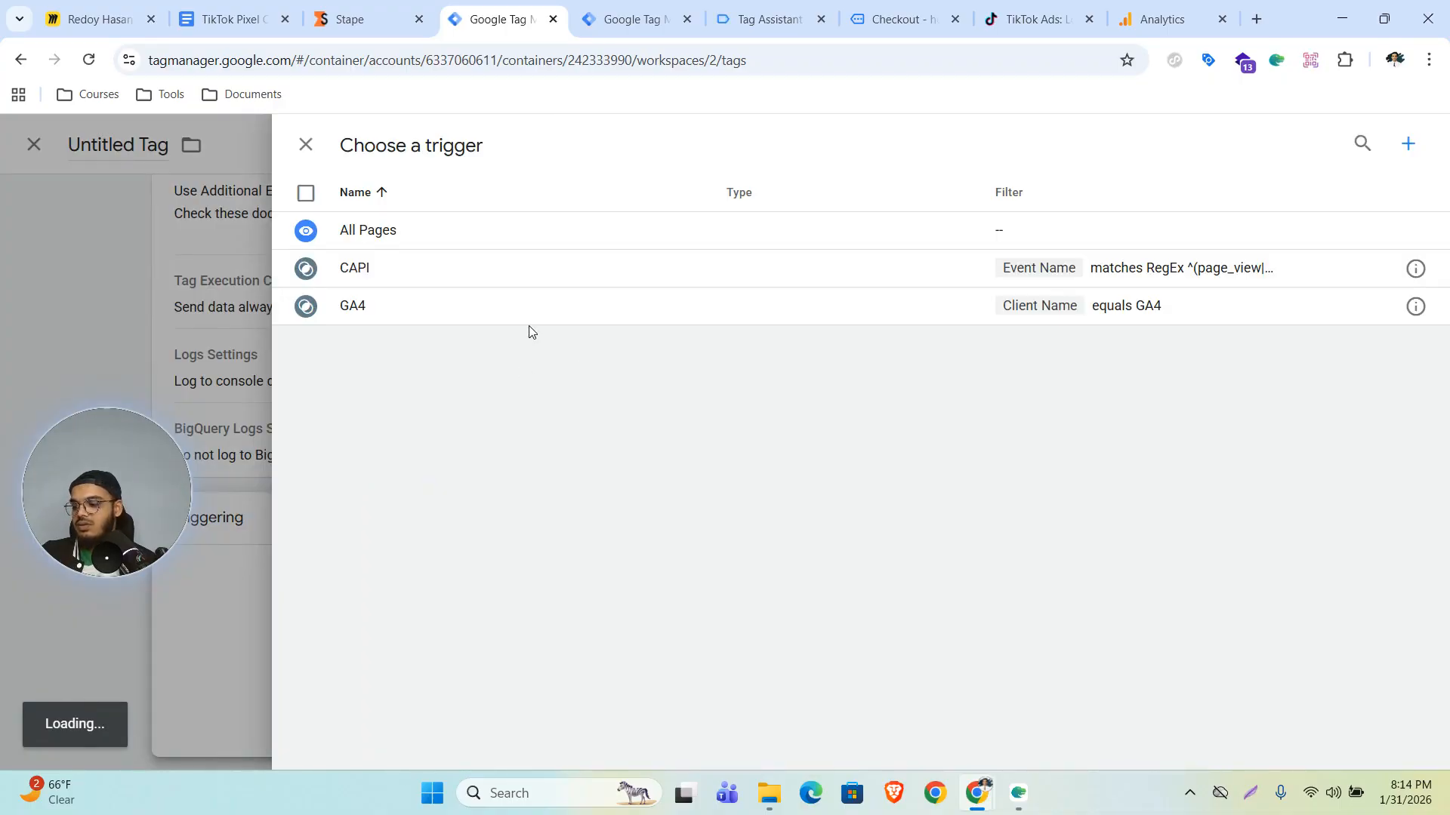
left_click(361, 270)
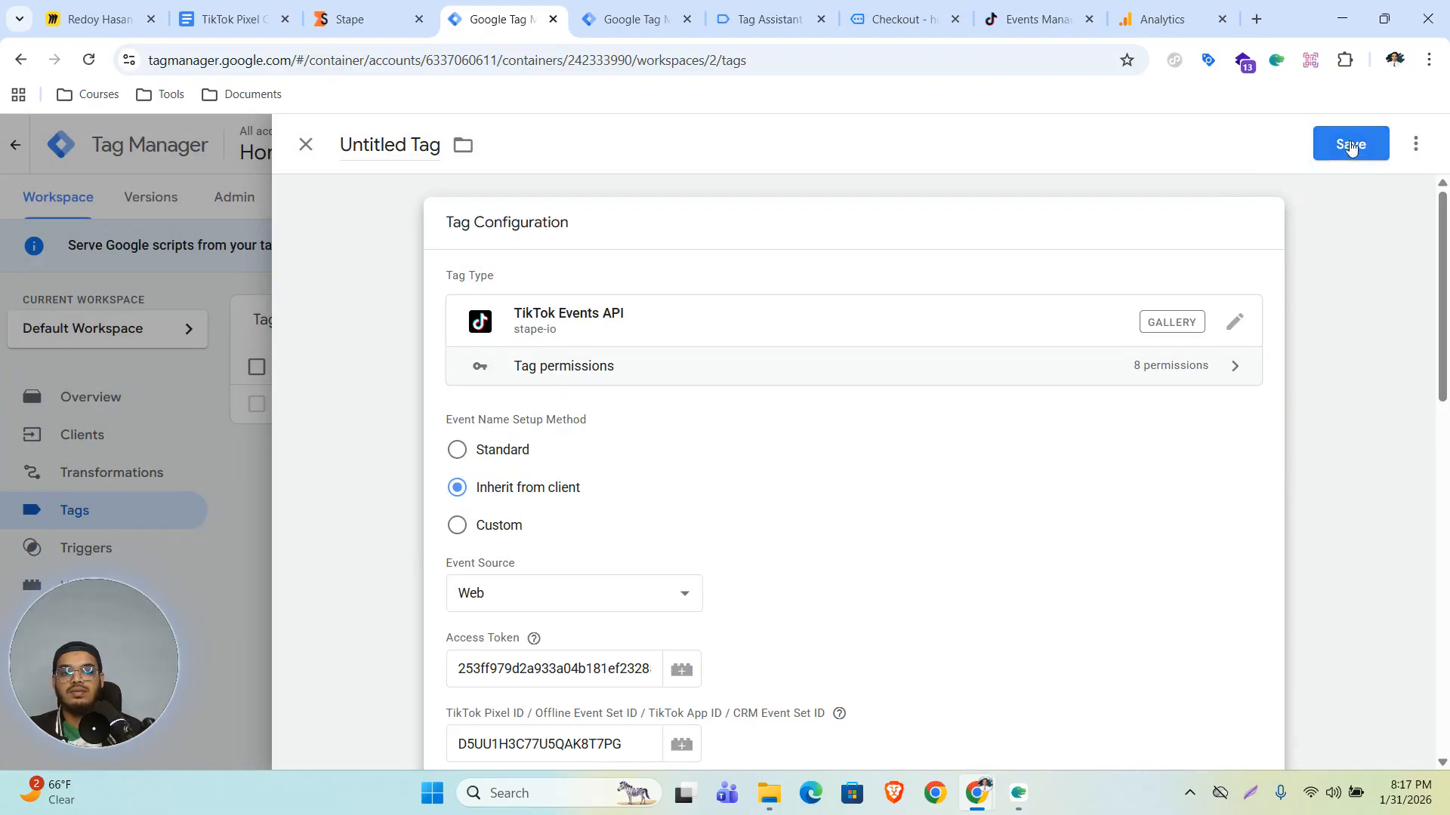
left_click(1350, 147)
left_click(881, 423)
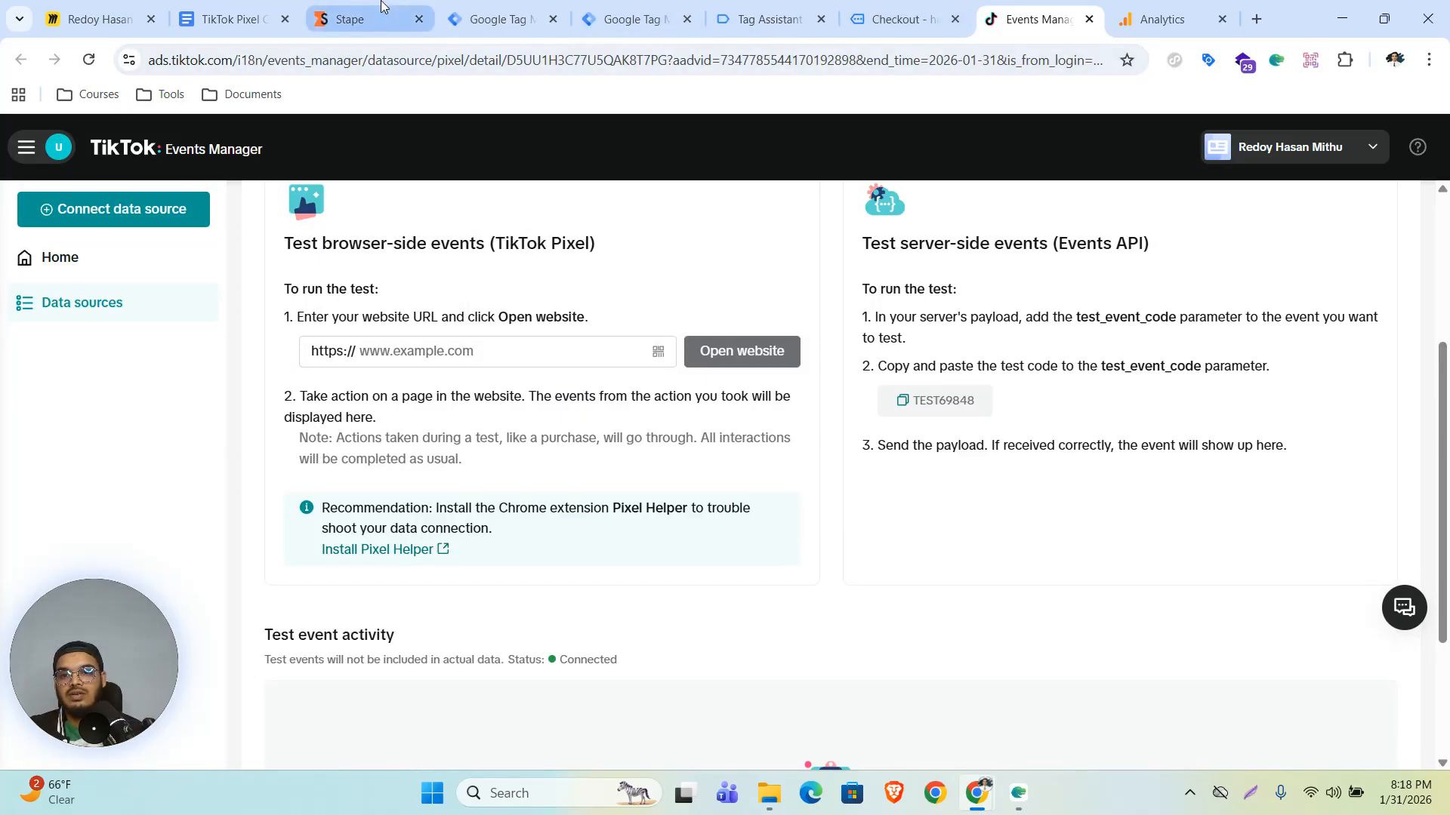
- Copy the store's site address and open it through TikTok's browser-side test events Open website
left_click(891, 6)
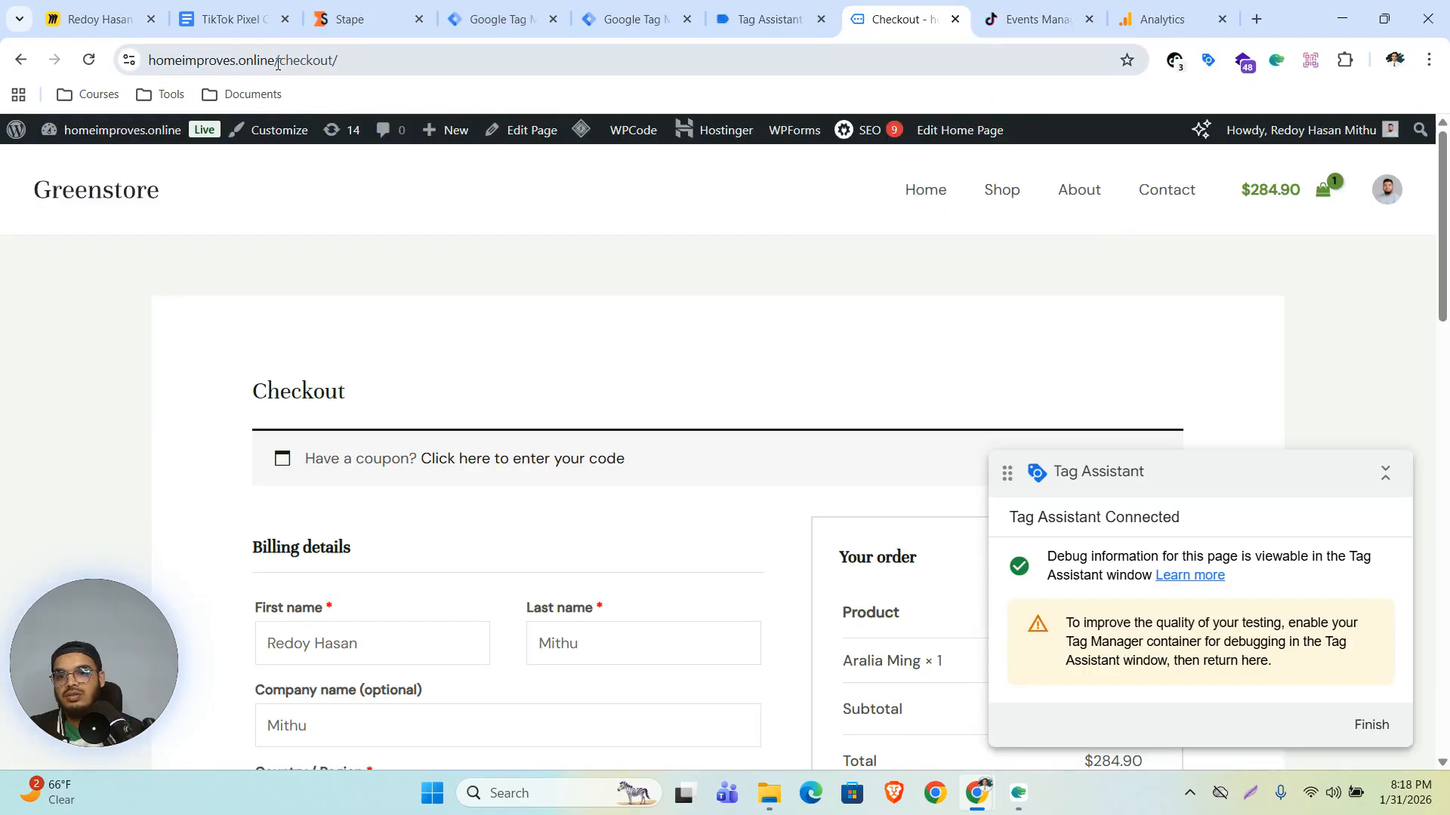
left_click_drag(277, 61, 149, 78)
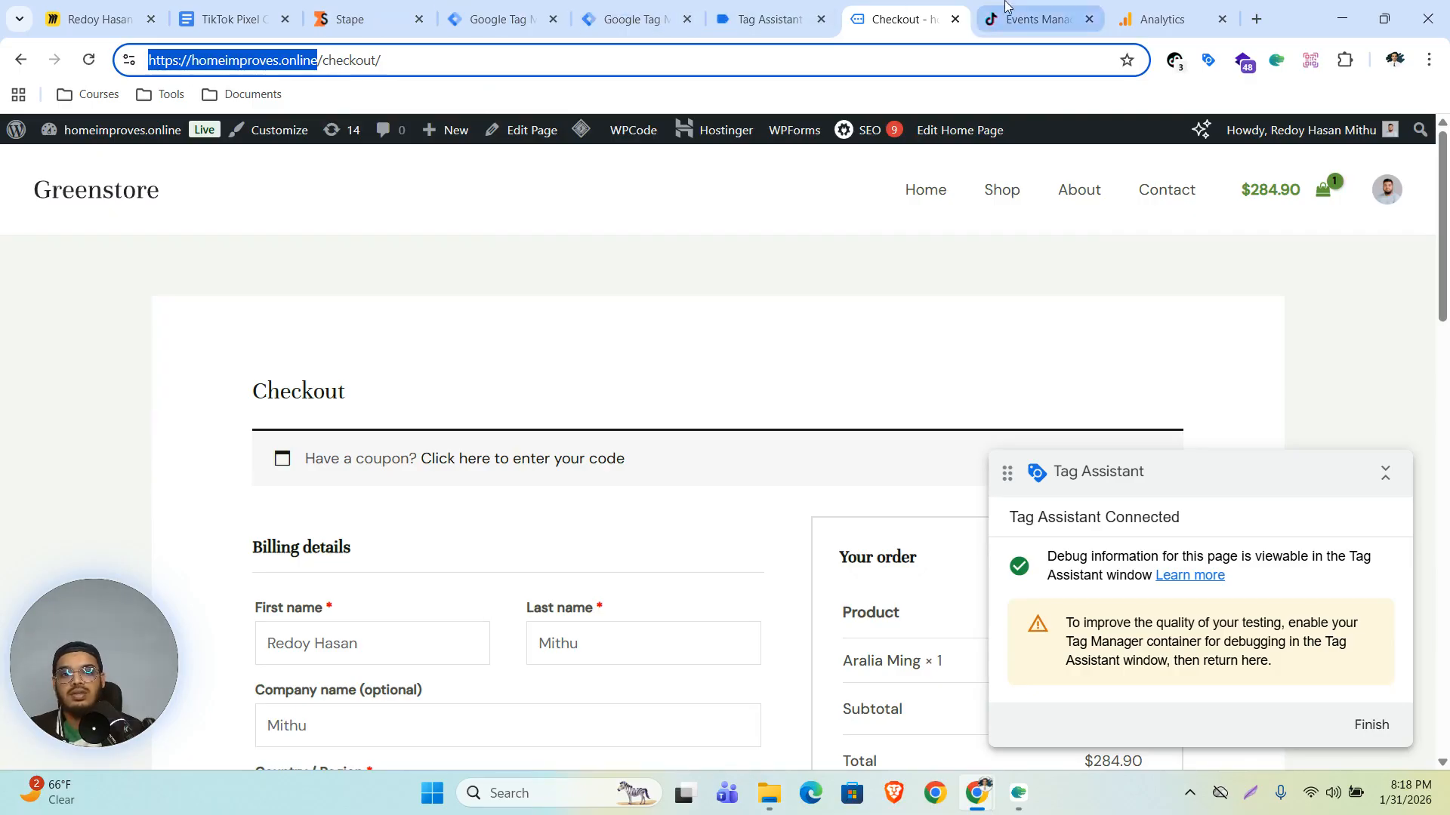
left_click(1038, 19)
key("ctrl+v")
left_click(727, 368)
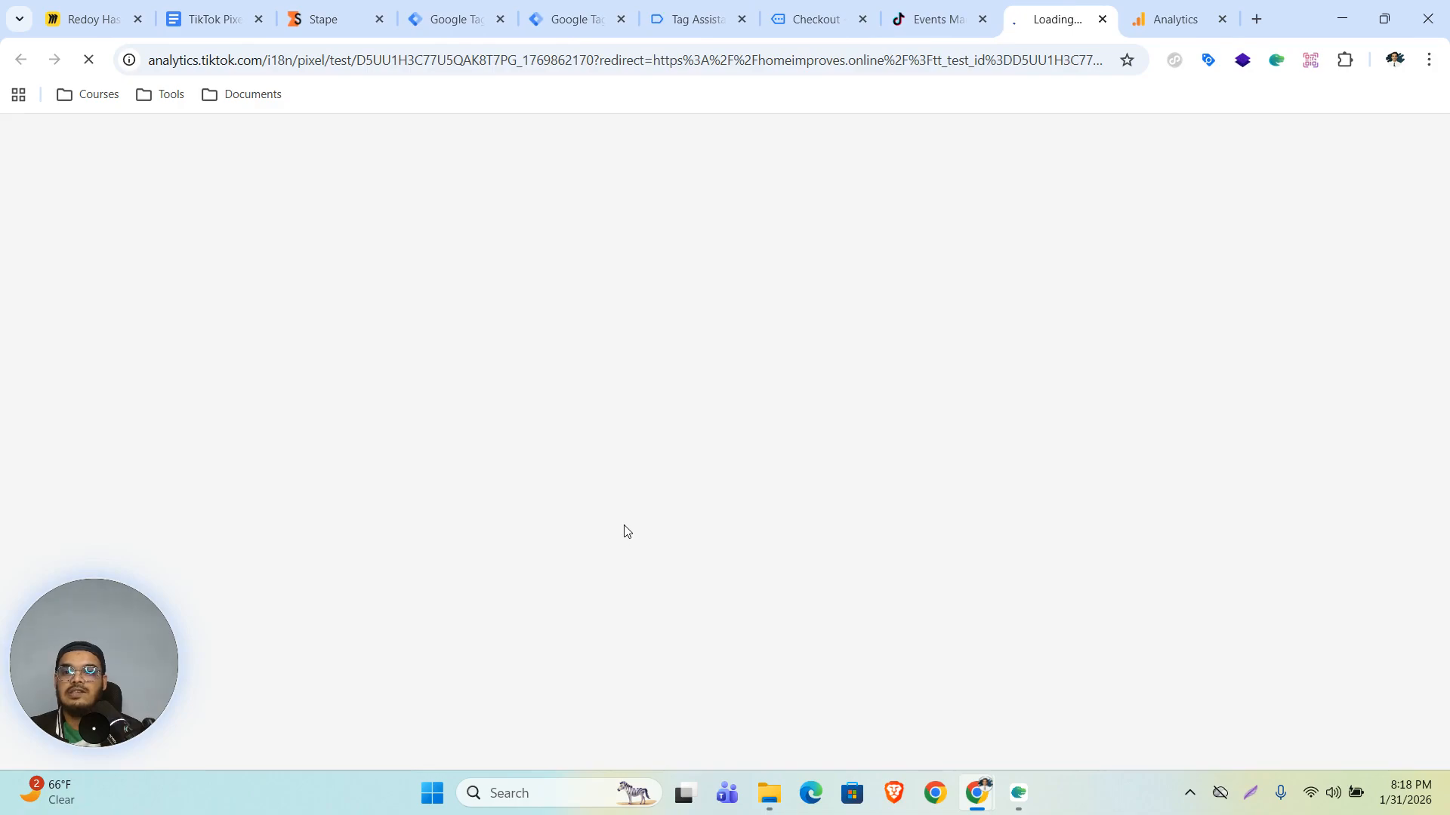
left_click_drag(627, 61, 131, 74)
key("ctrl+c")
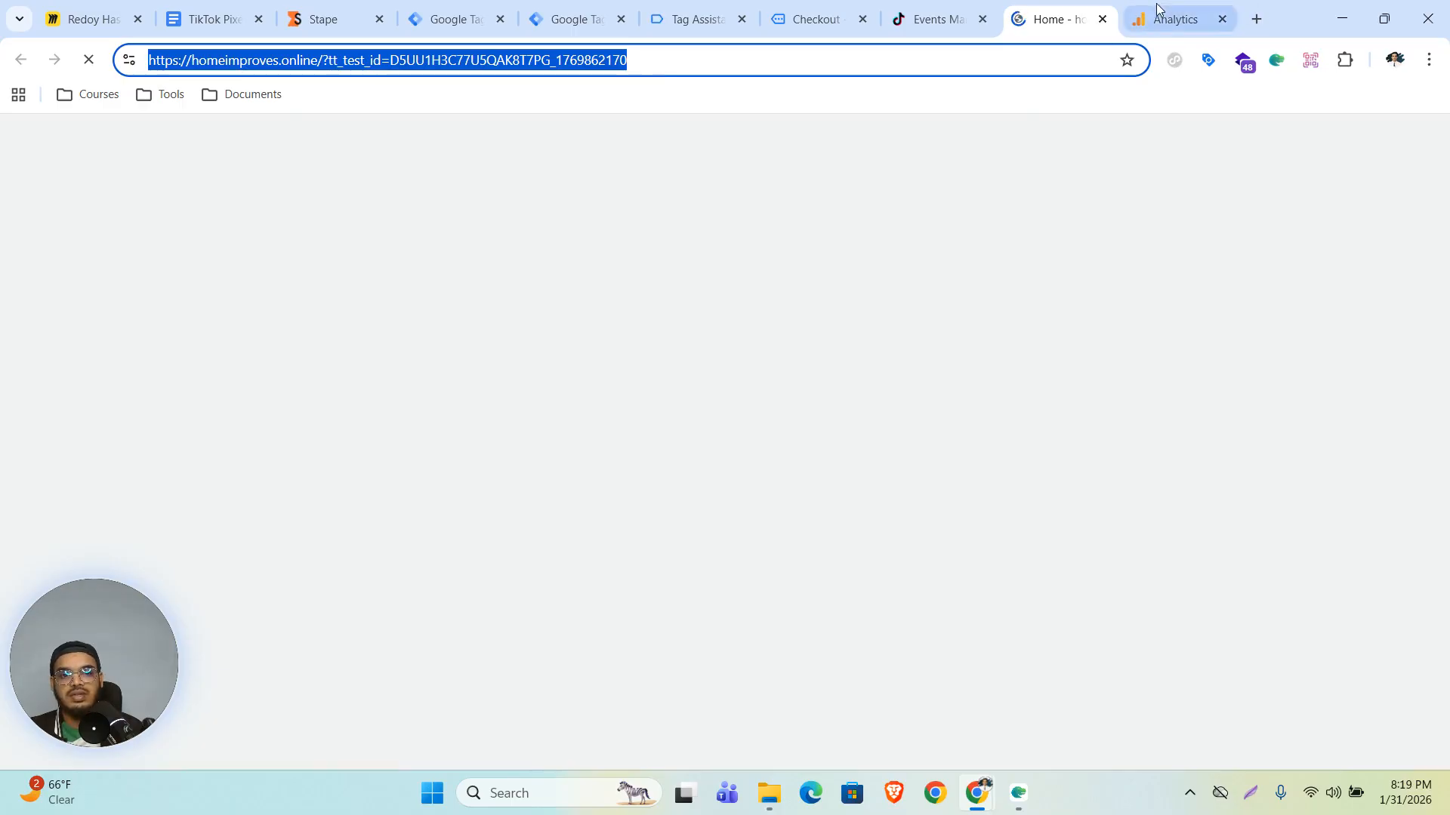
left_click(1102, 19)
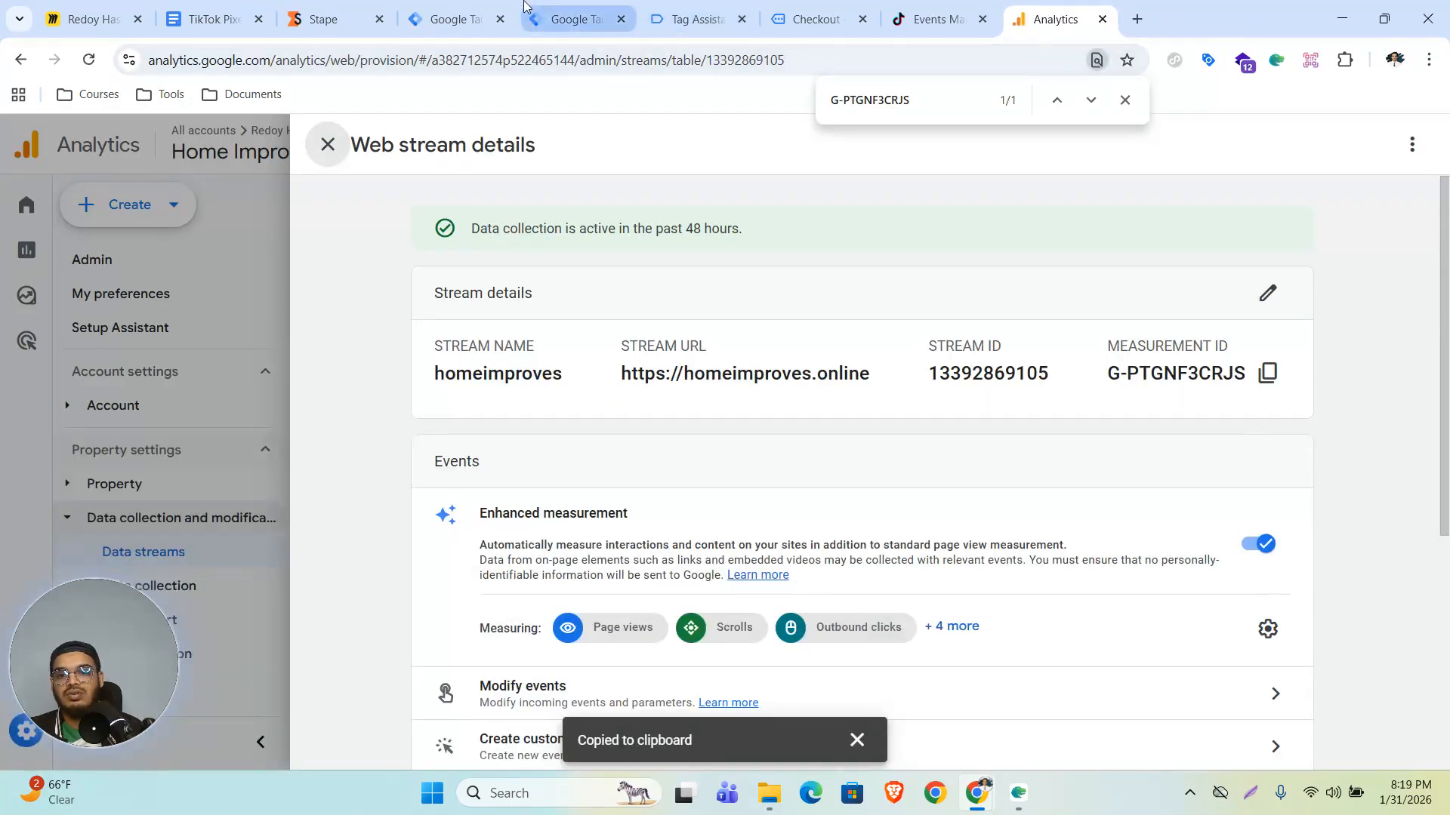
left_click(575, 19)
left_click(820, 19)
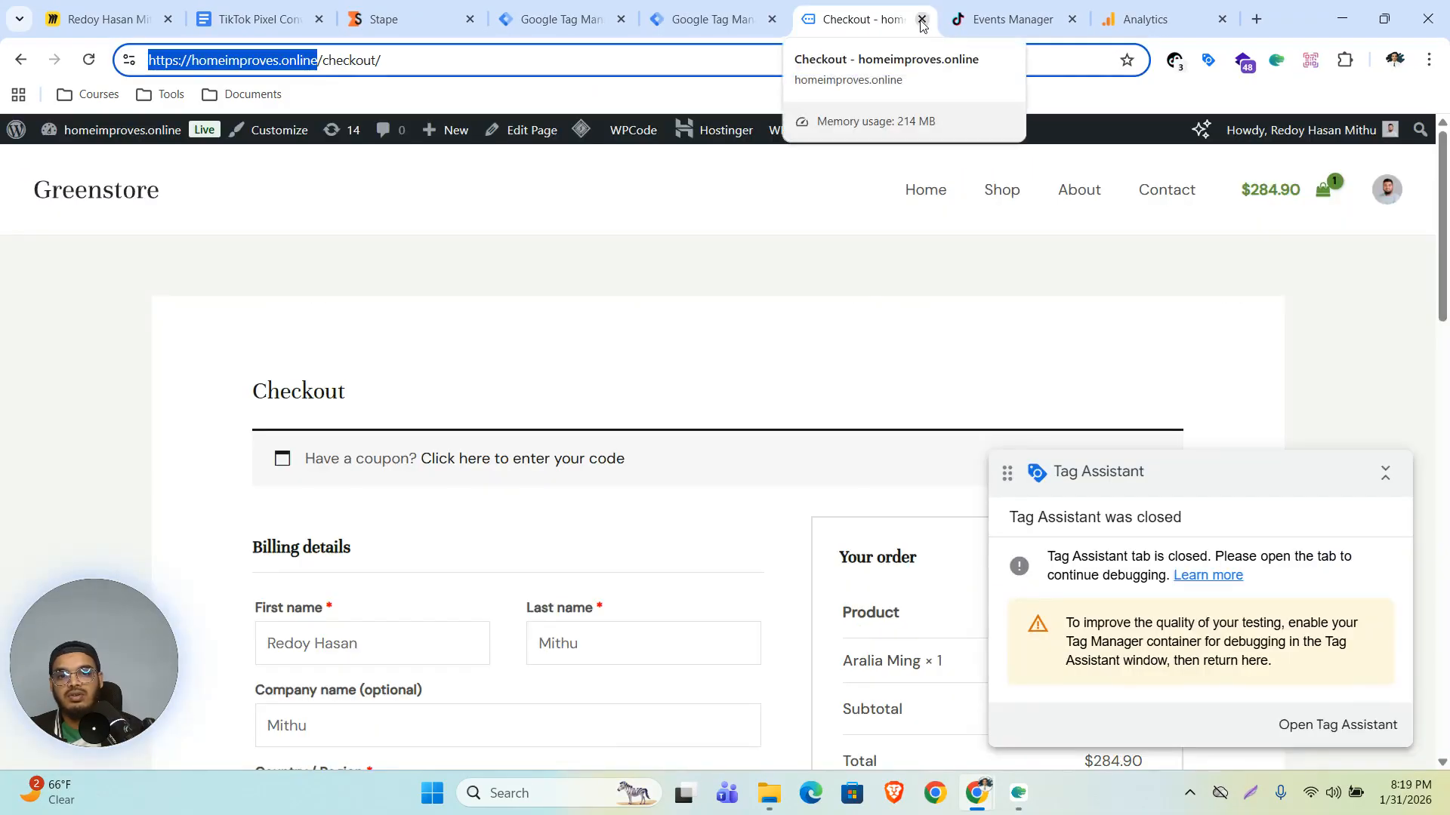
left_click(922, 20)
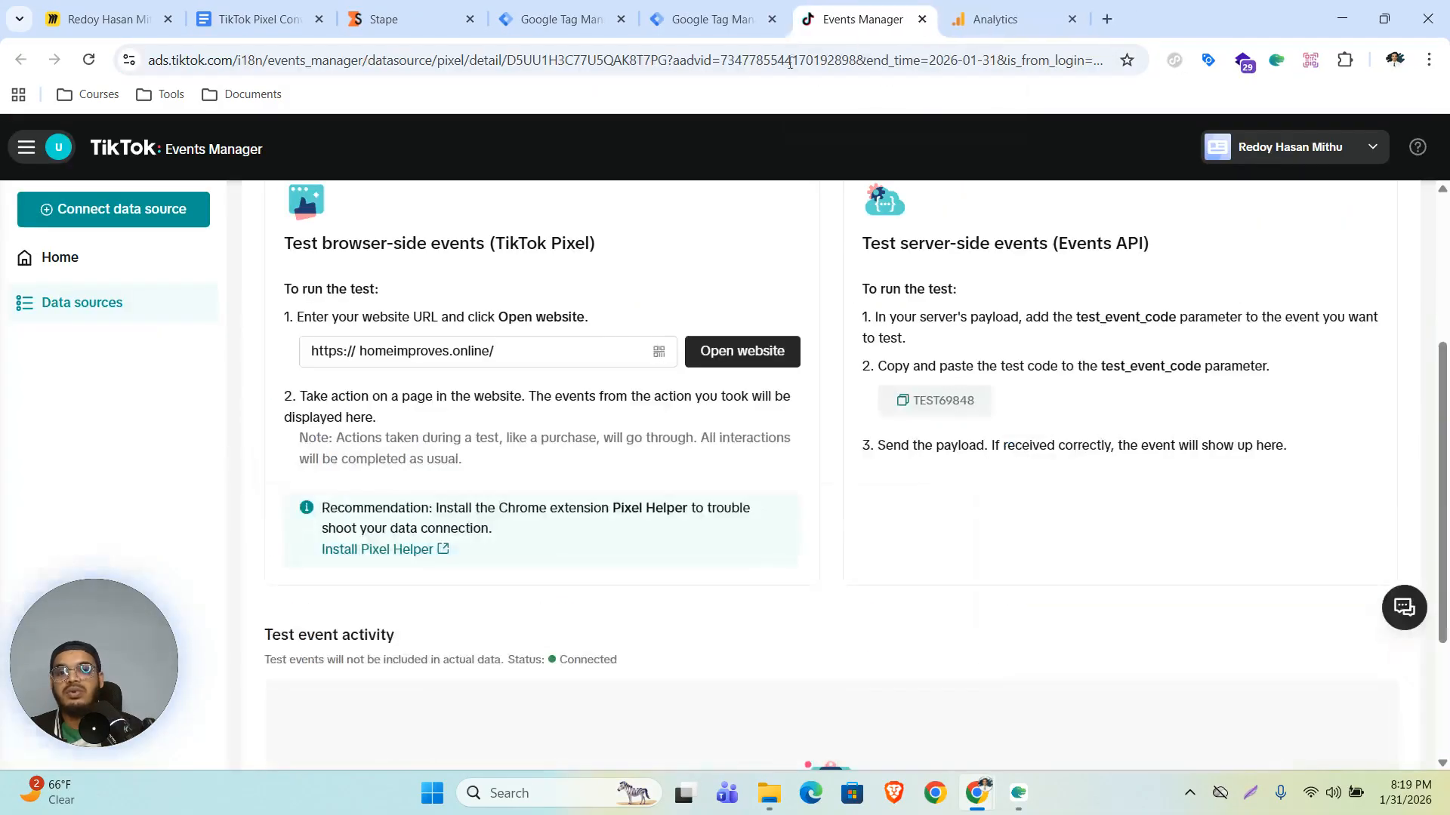
left_click(713, 19)
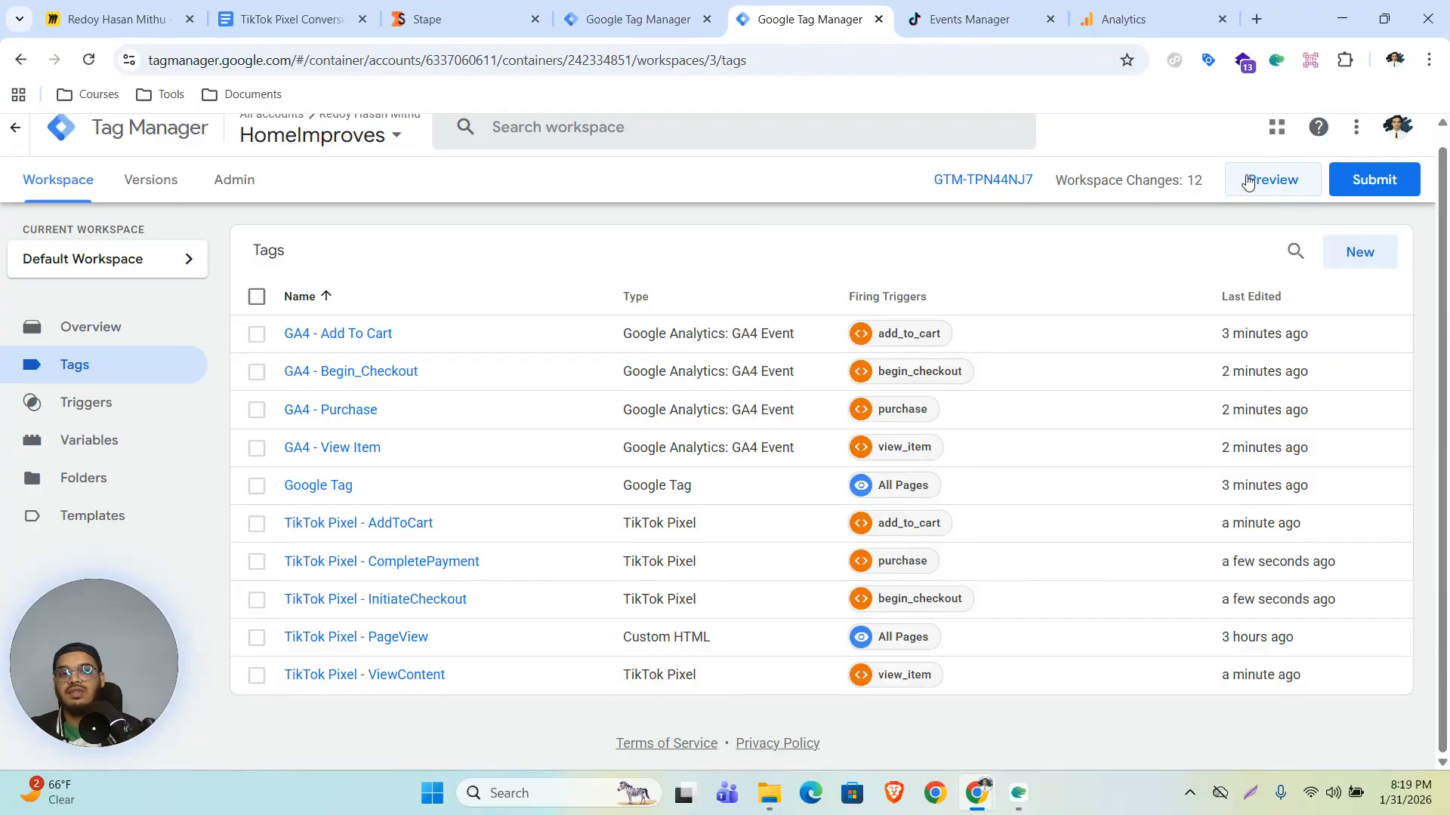
- Start Preview for the web container and connect Tag Assistant using the pasted site URL carrying the TikTok test ID
left_click(969, 19)
scroll(447, 391, "up", 3)
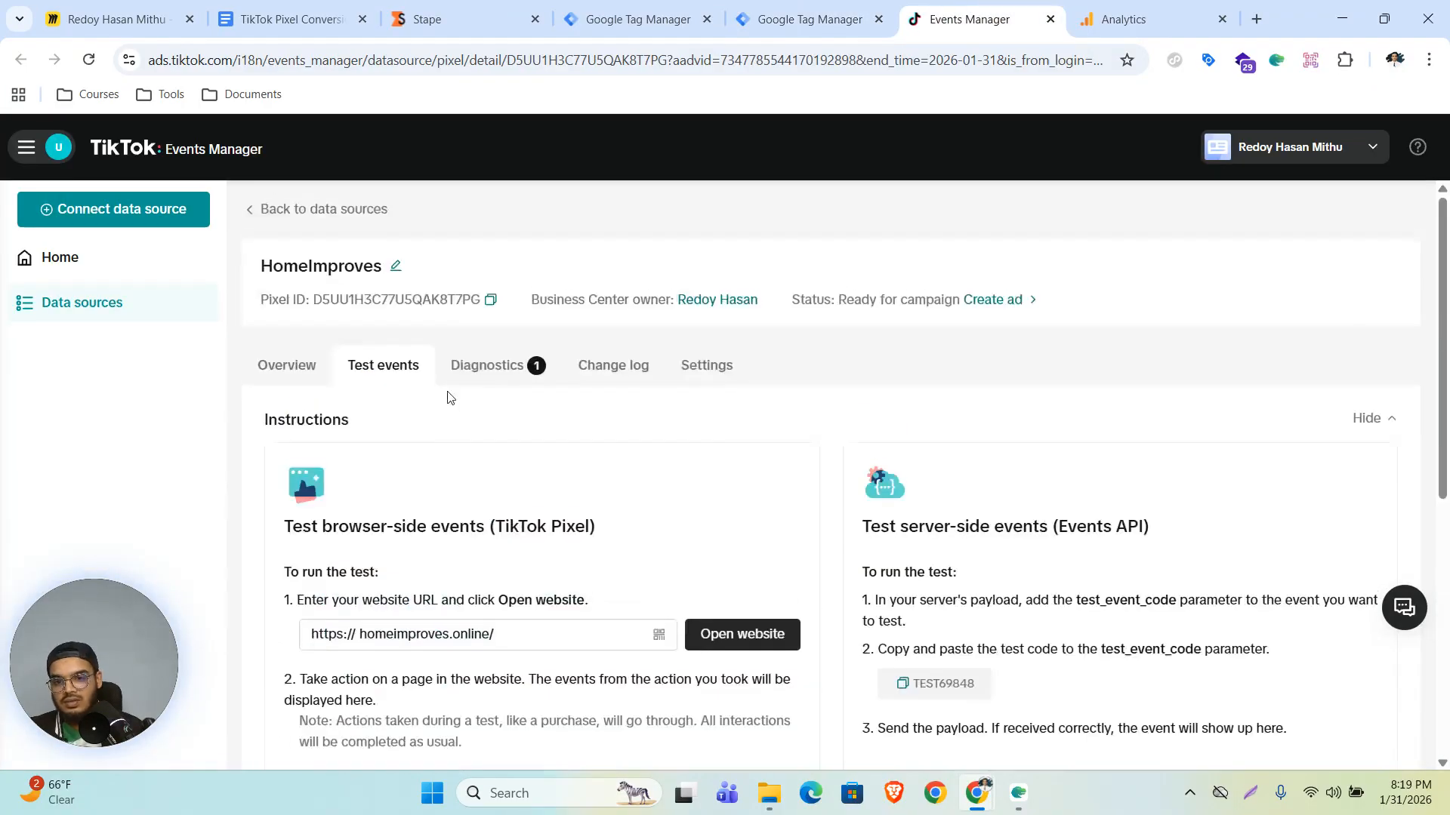
scroll(484, 400, "down", 2)
scroll(484, 399, "down", 4)
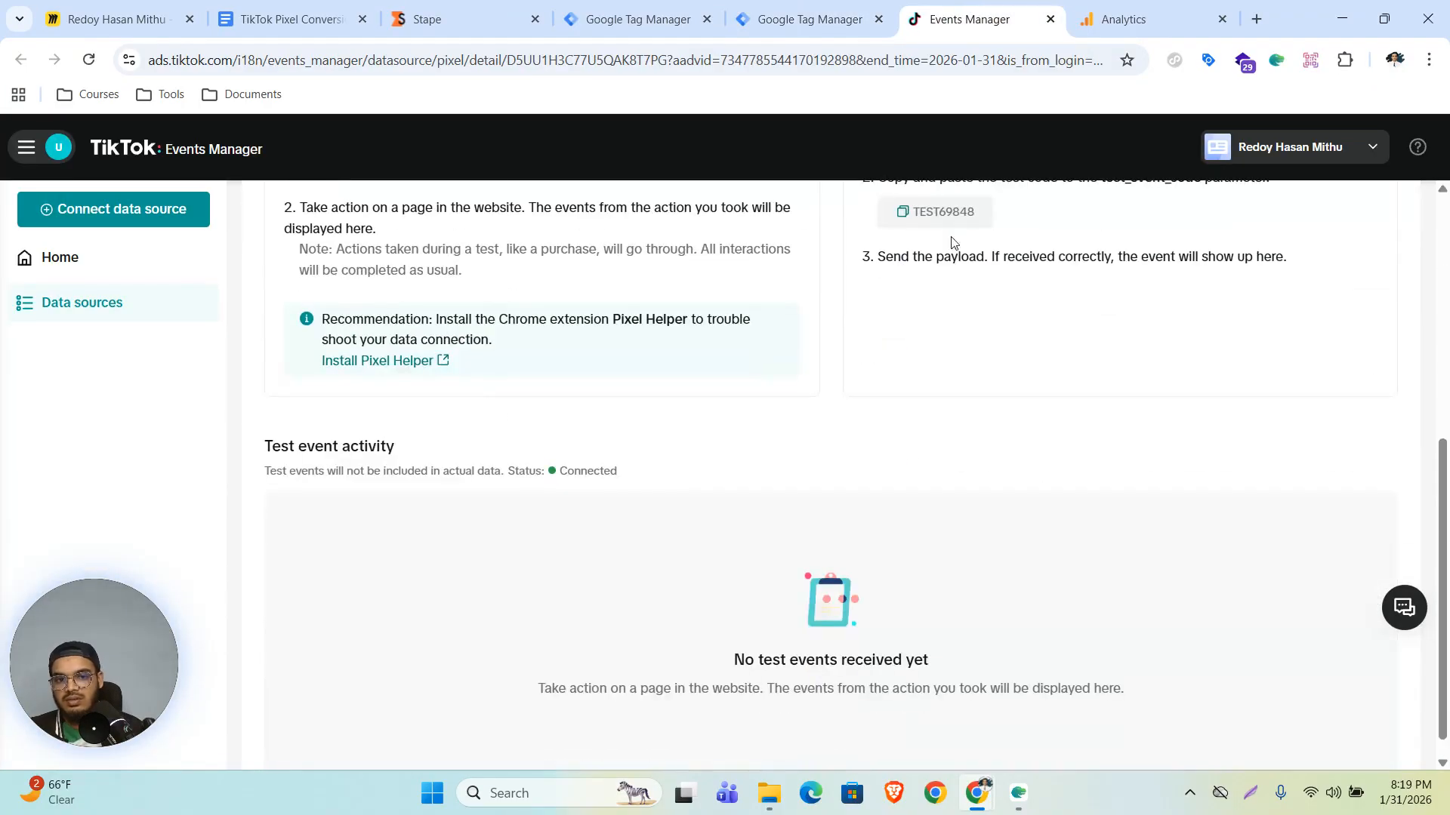
left_click(810, 18)
left_click(1262, 179)
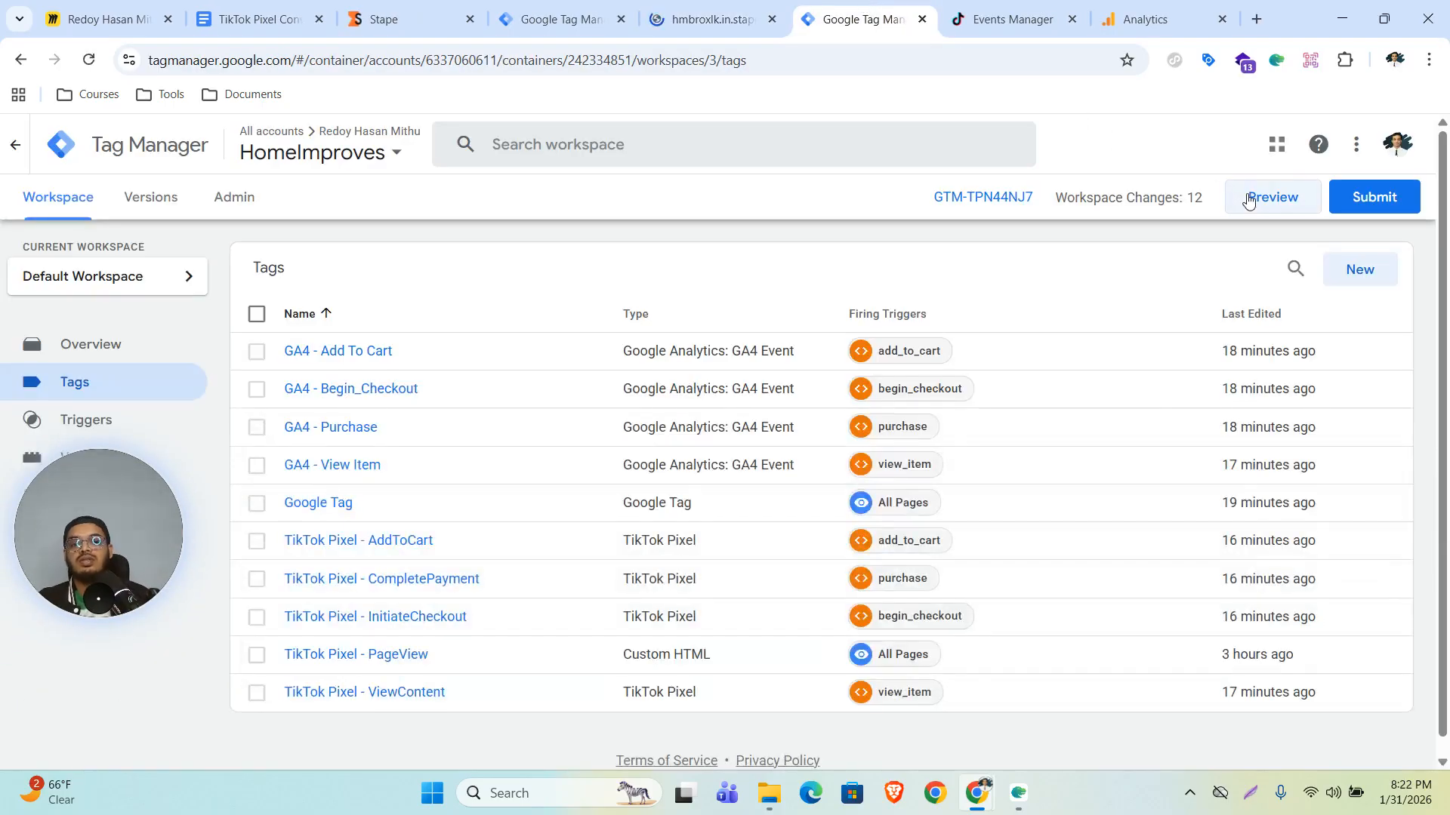
left_click(1248, 198)
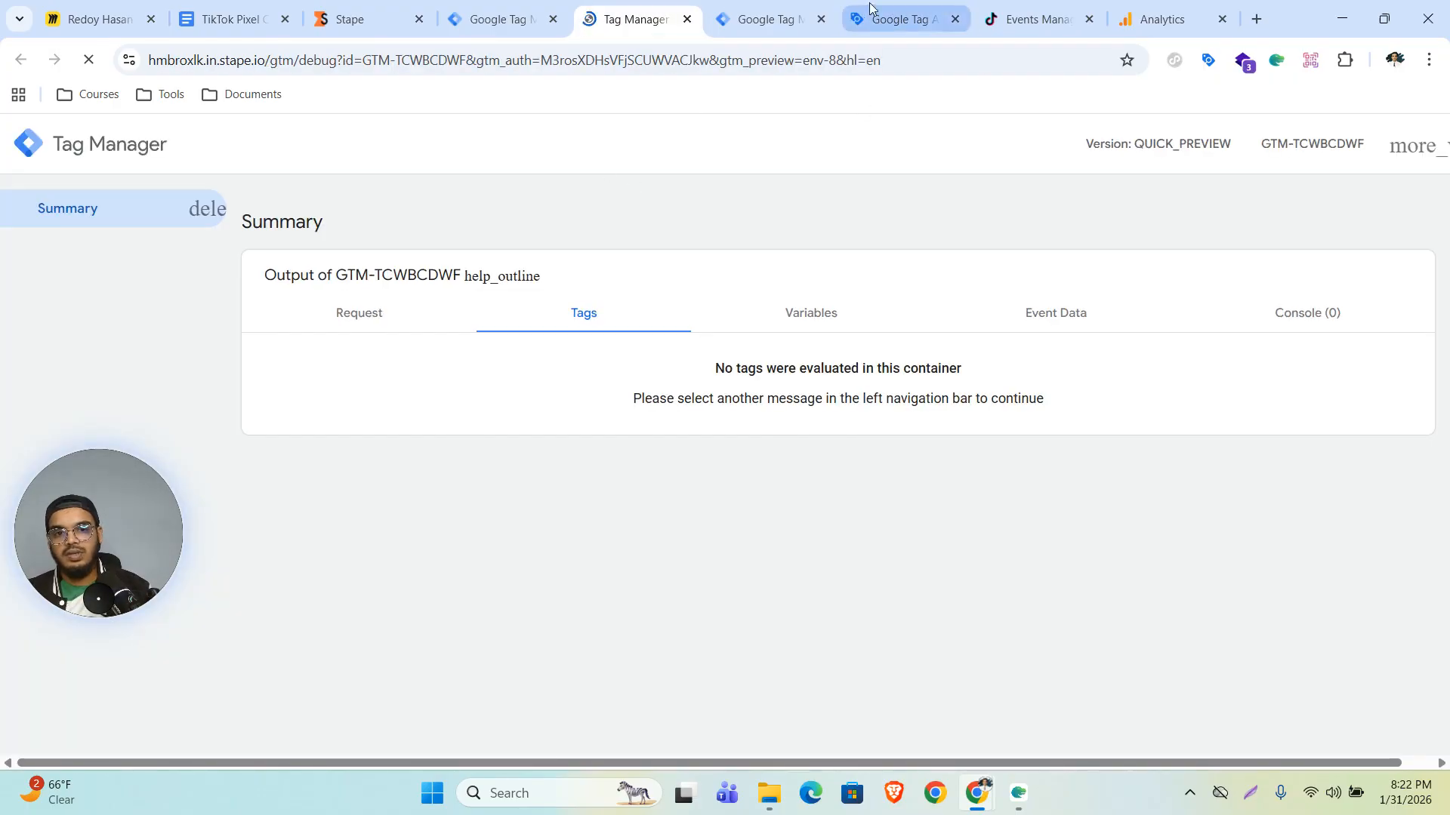
left_click(869, 8)
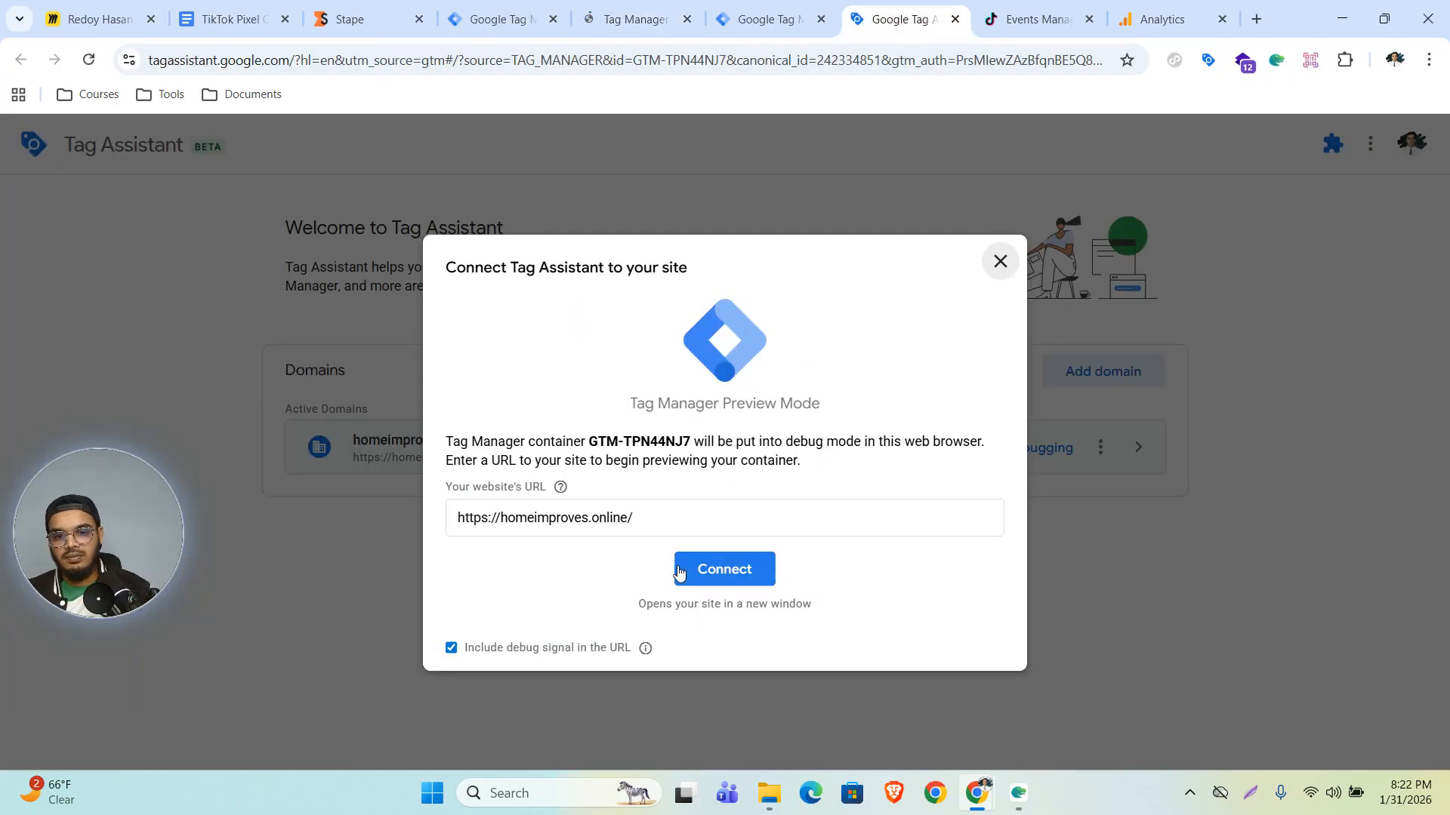
left_click_drag(672, 513, 459, 523)
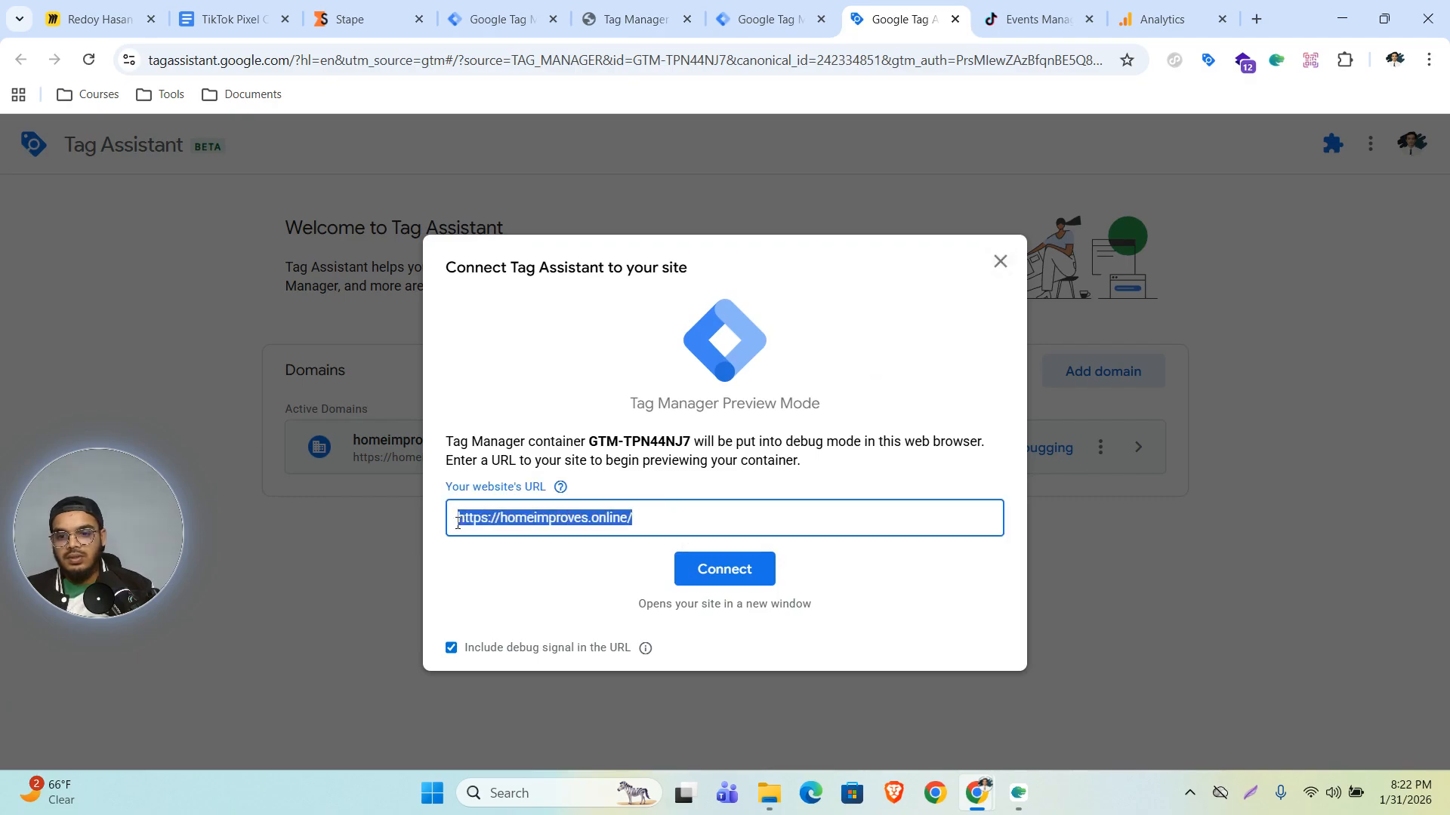
key("ctrl+v")
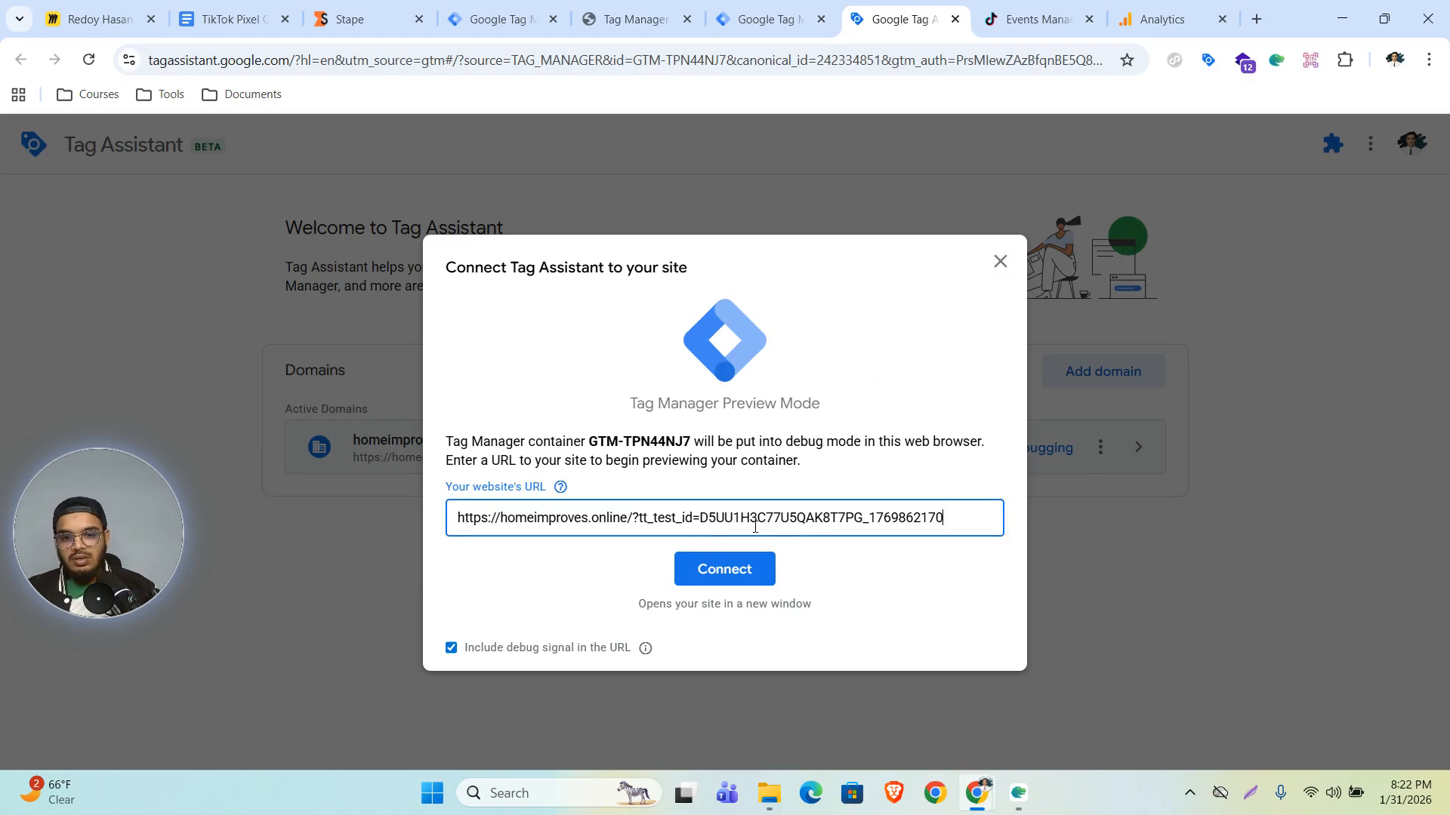
left_click(757, 576)
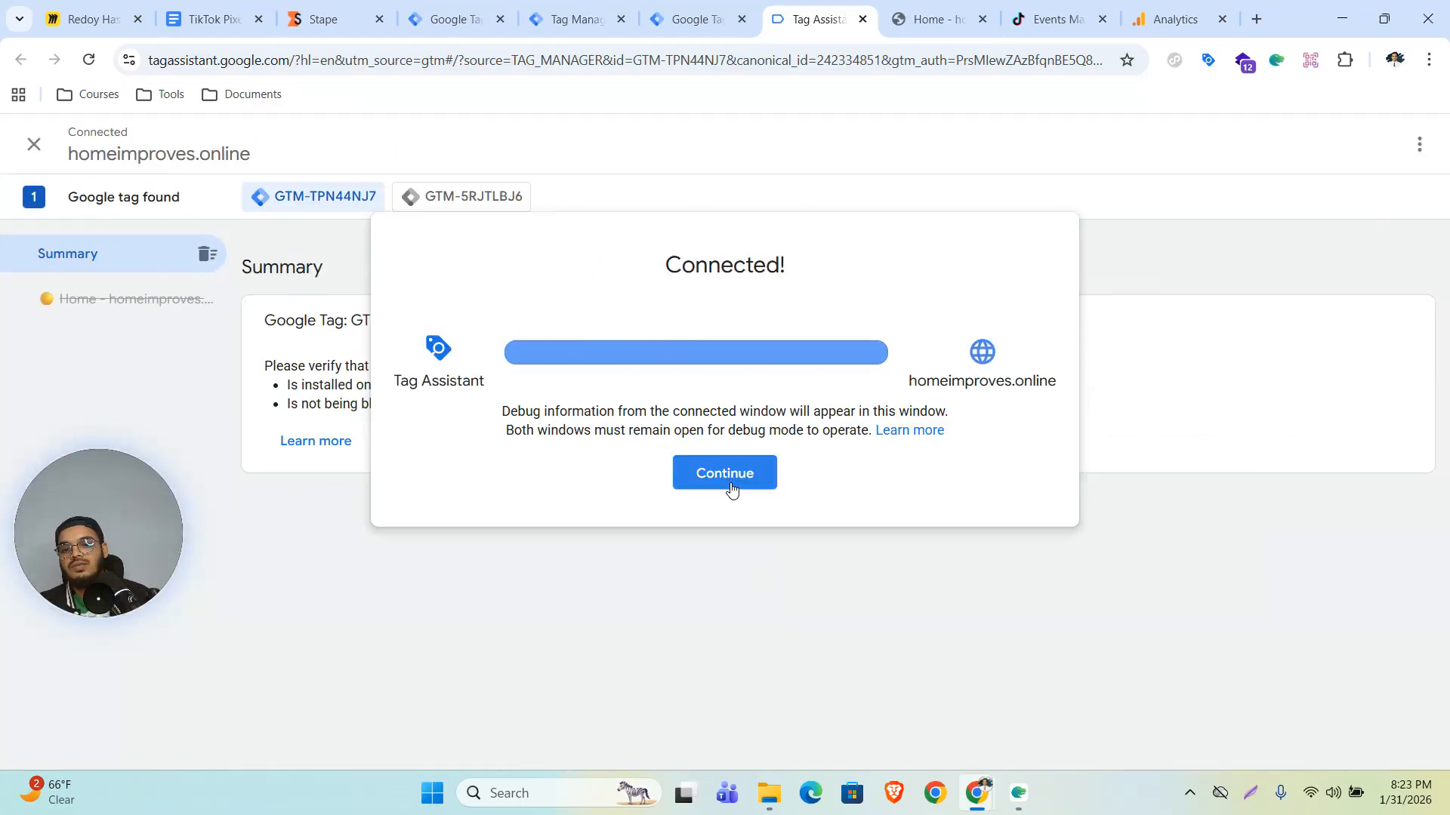
- Browse the store's product pages and add Peperomia Lemon Lime to the cart
left_click(927, 19)
scroll(818, 378, "down", 10)
scroll(819, 377, "up", 8)
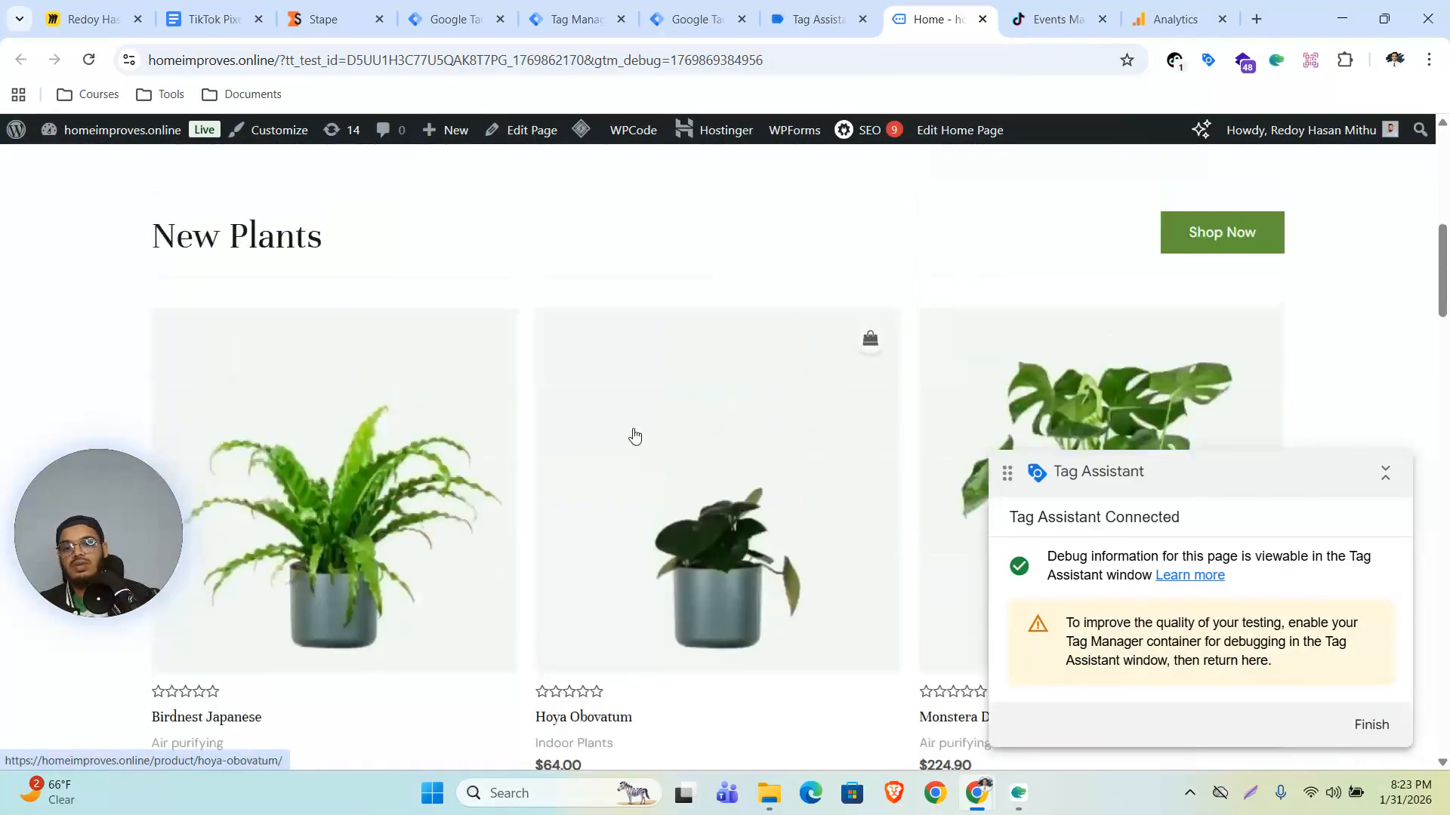
left_click(752, 410)
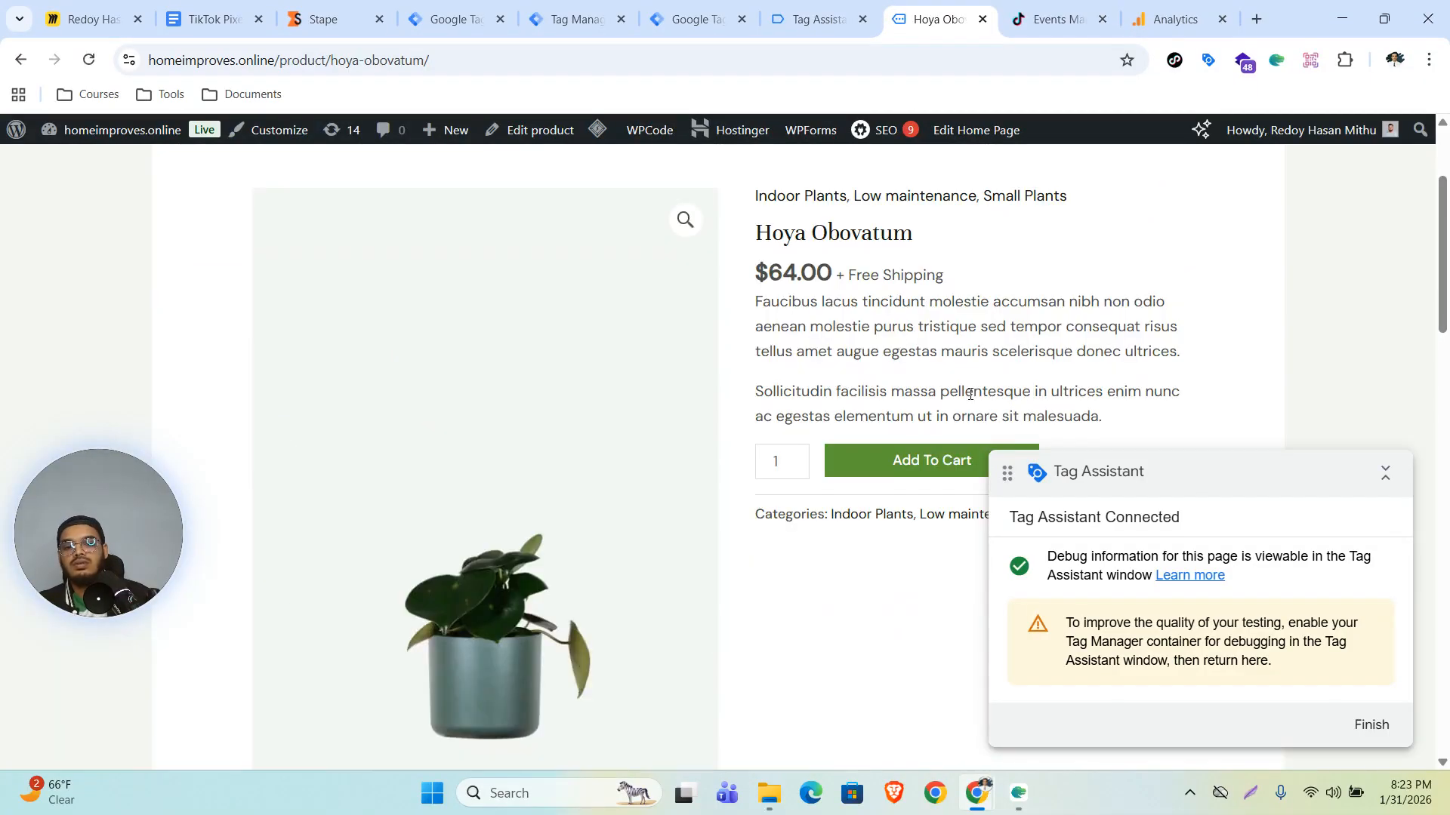
scroll(831, 408, "down", 1)
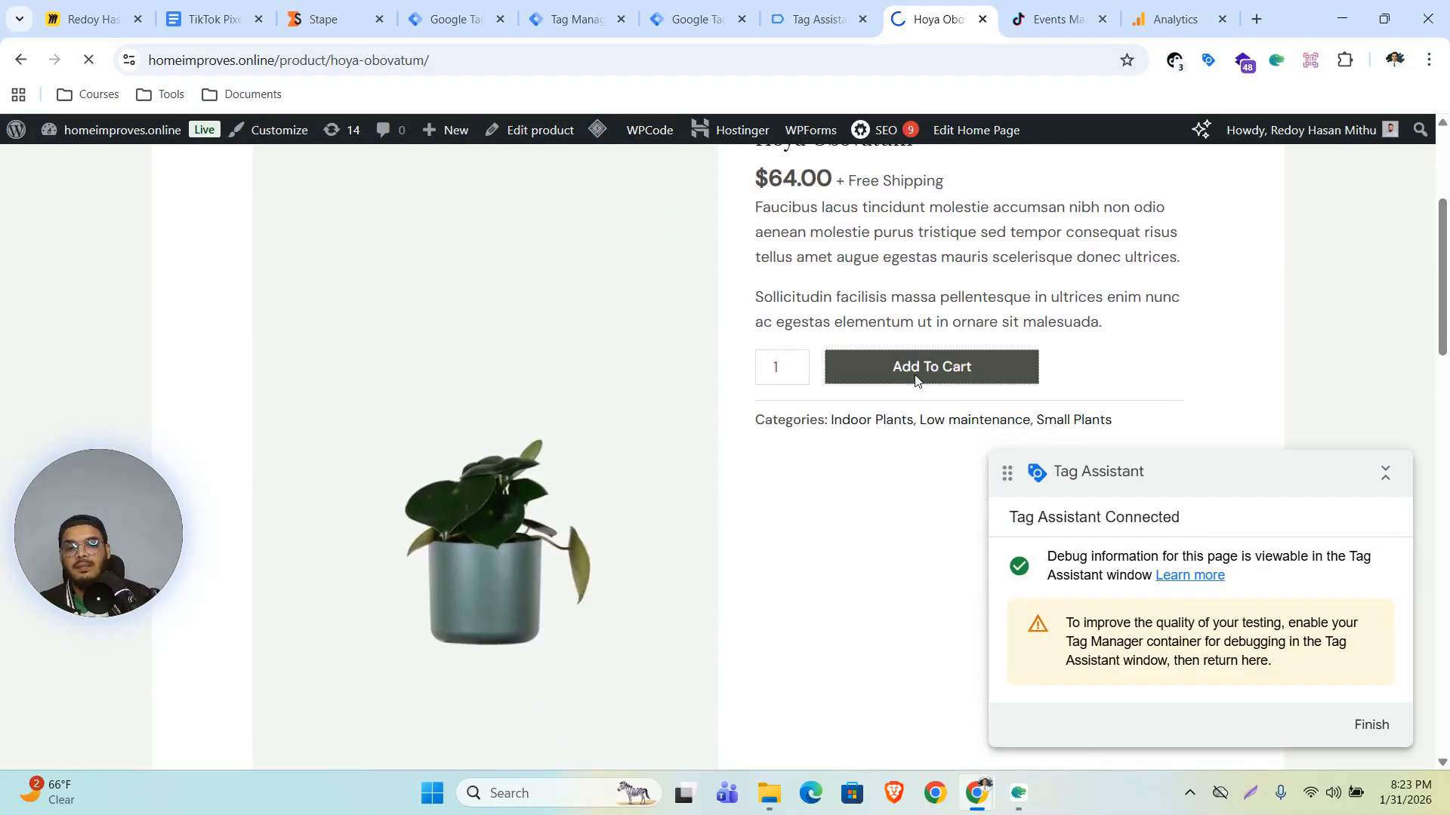
scroll(636, 542, "down", 7)
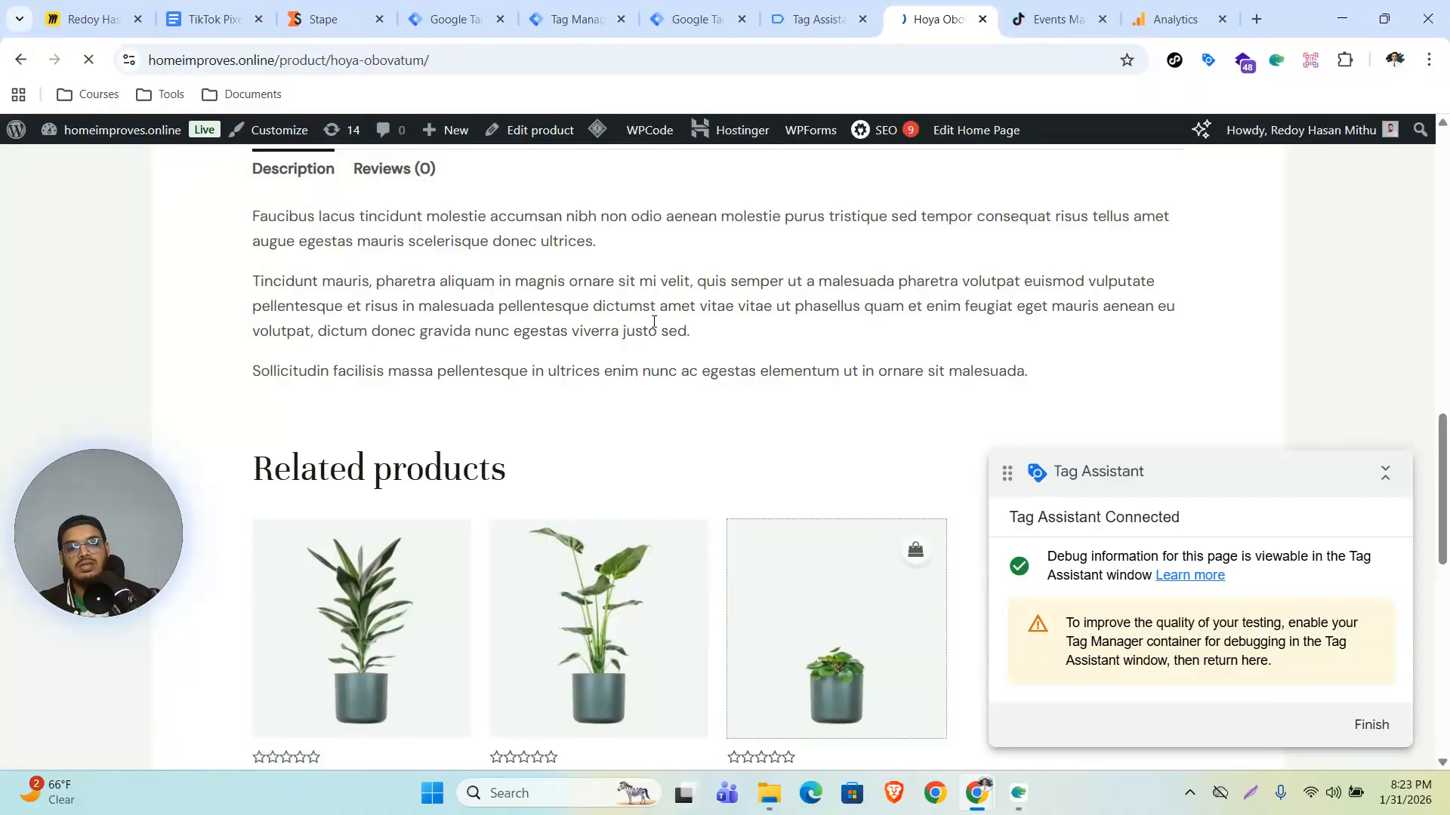
scroll(875, 368, "down", 3)
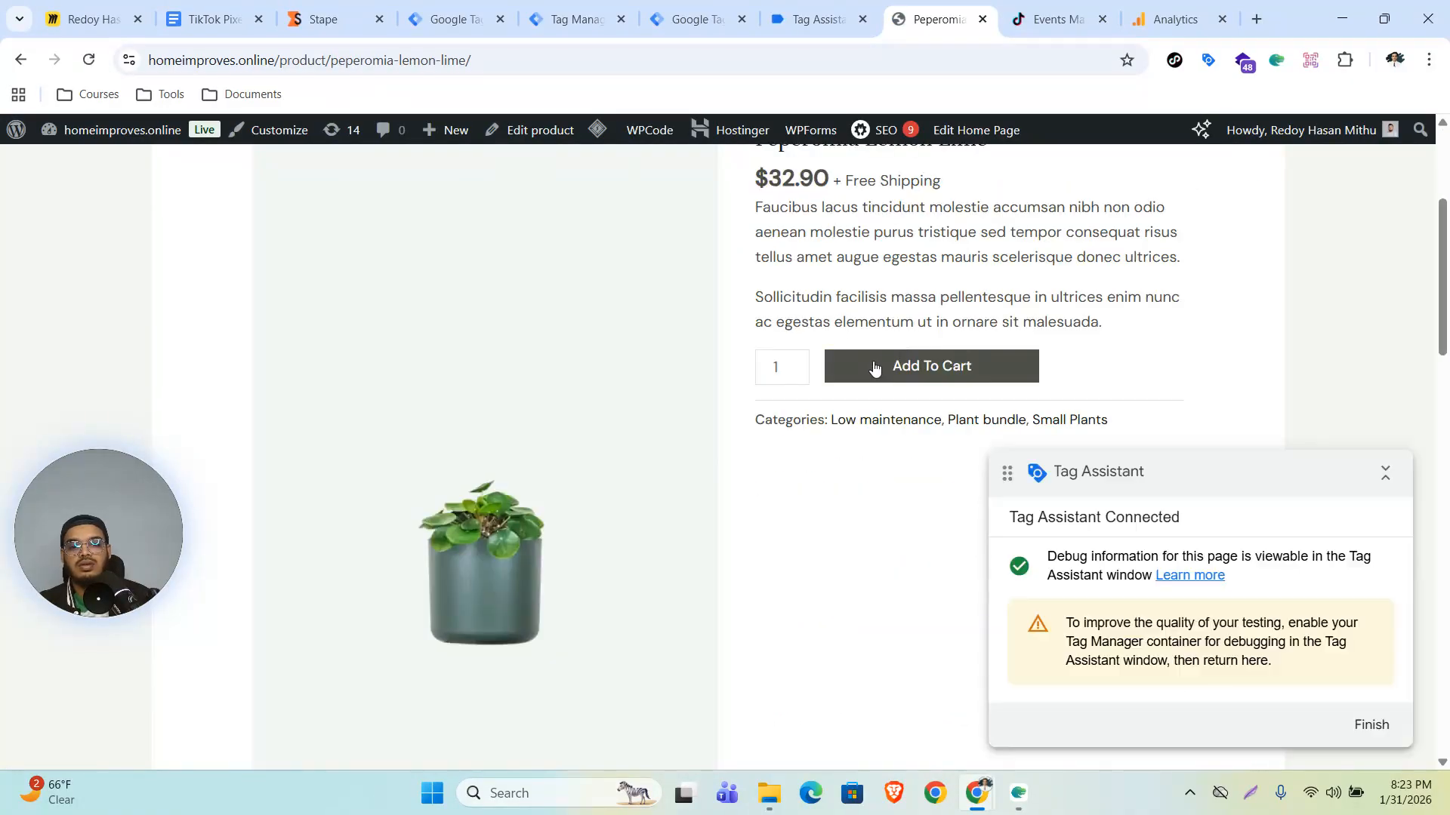
left_click(874, 367)
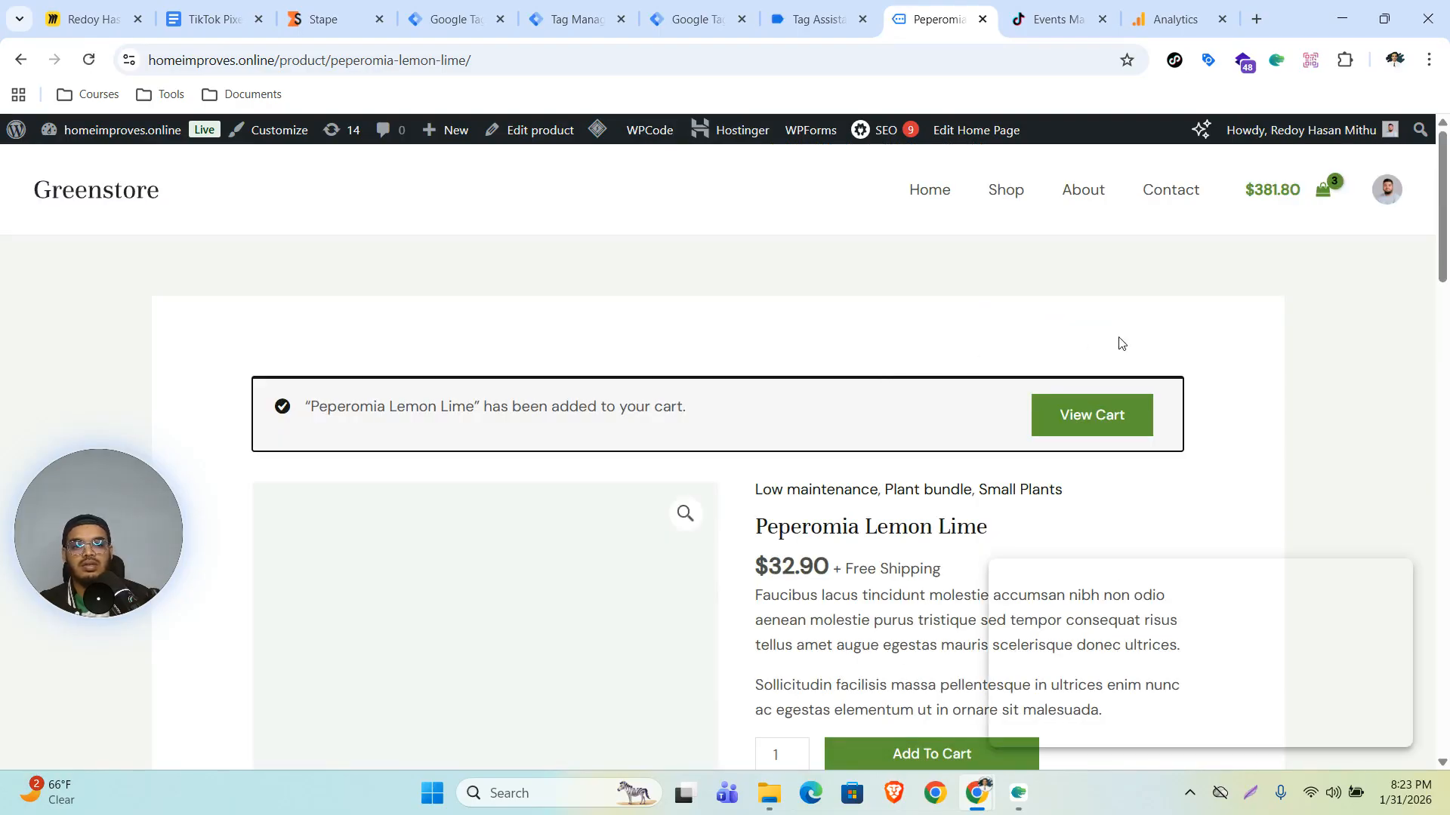
- Open the cart, proceed to checkout, and check the InitiateCheckout event in TikTok Pixel Helper
left_click(1313, 191)
left_click(1205, 729)
left_click(1175, 60)
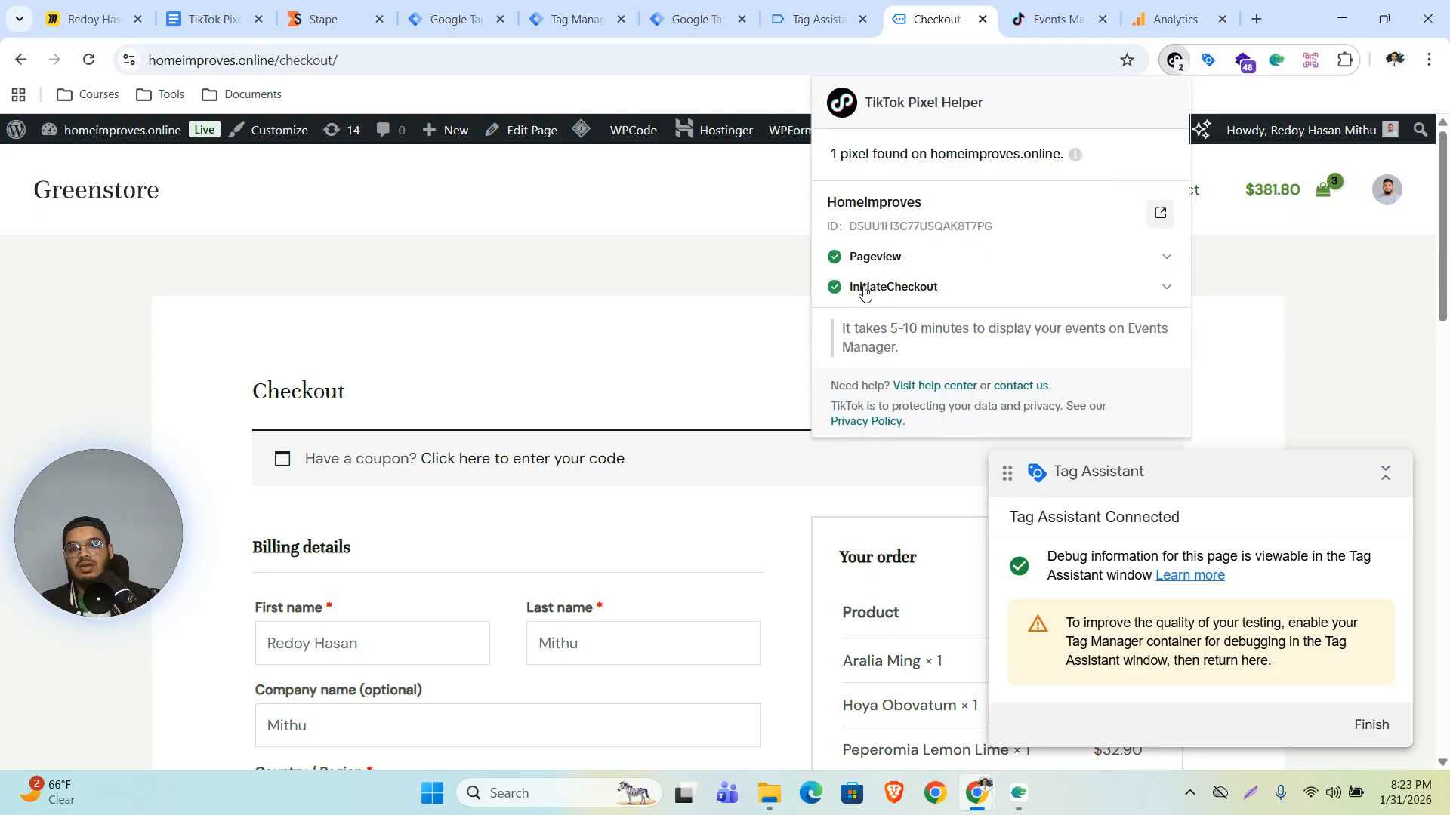
left_click(866, 292)
left_click(1298, 432)
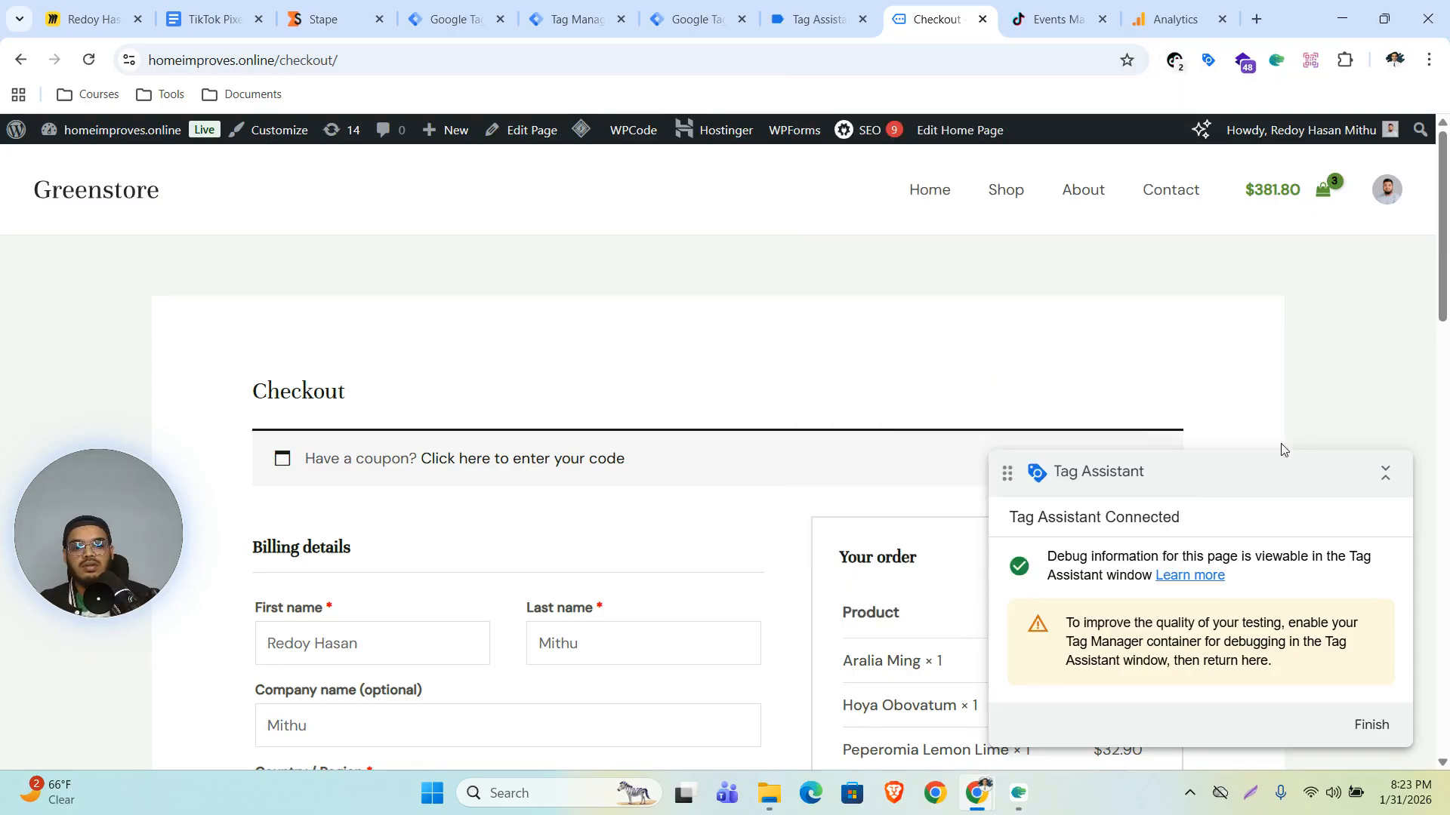
- Place the checkout order with cash on delivery
scroll(1223, 296, "down", 9)
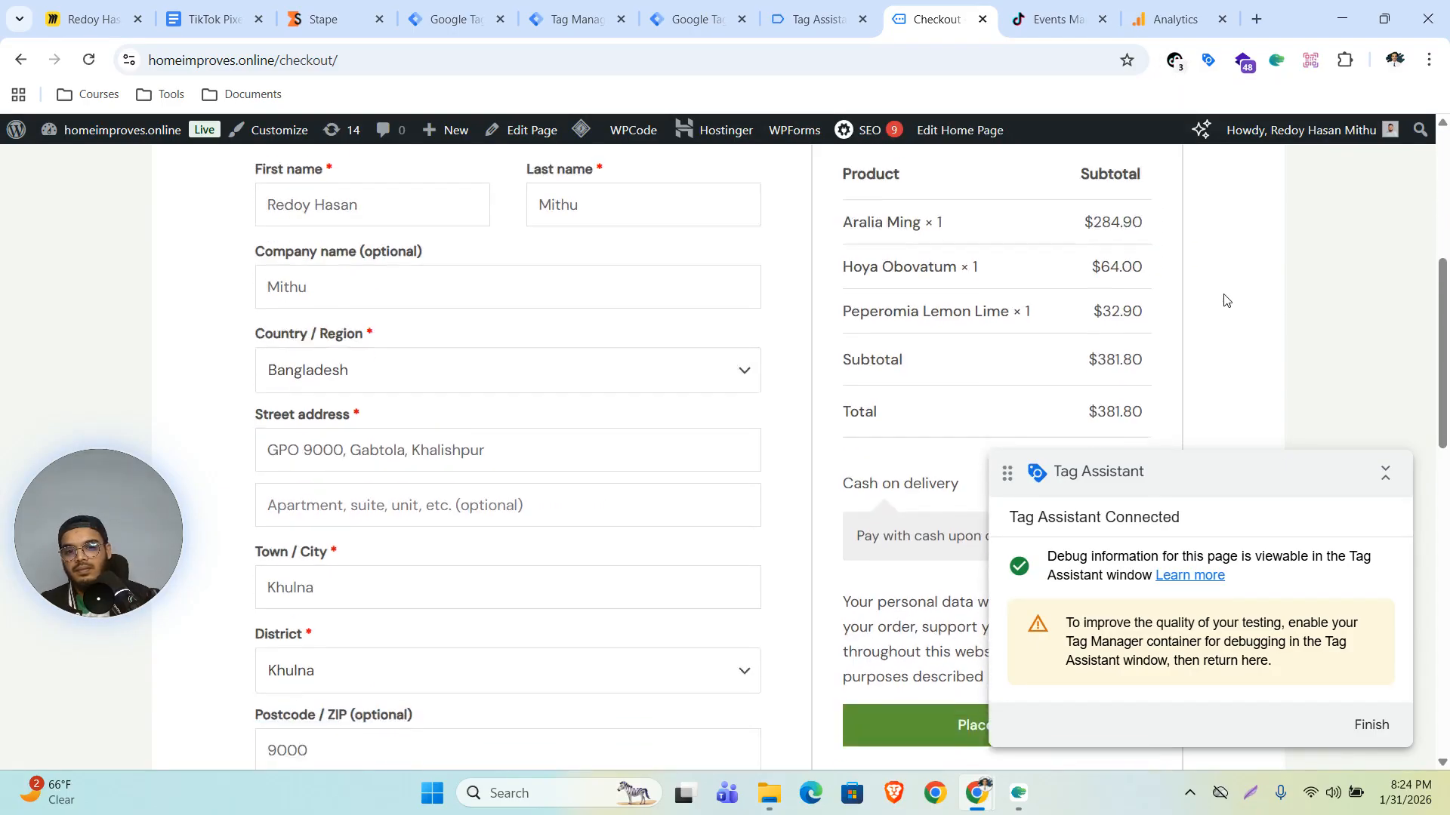
left_click(905, 501)
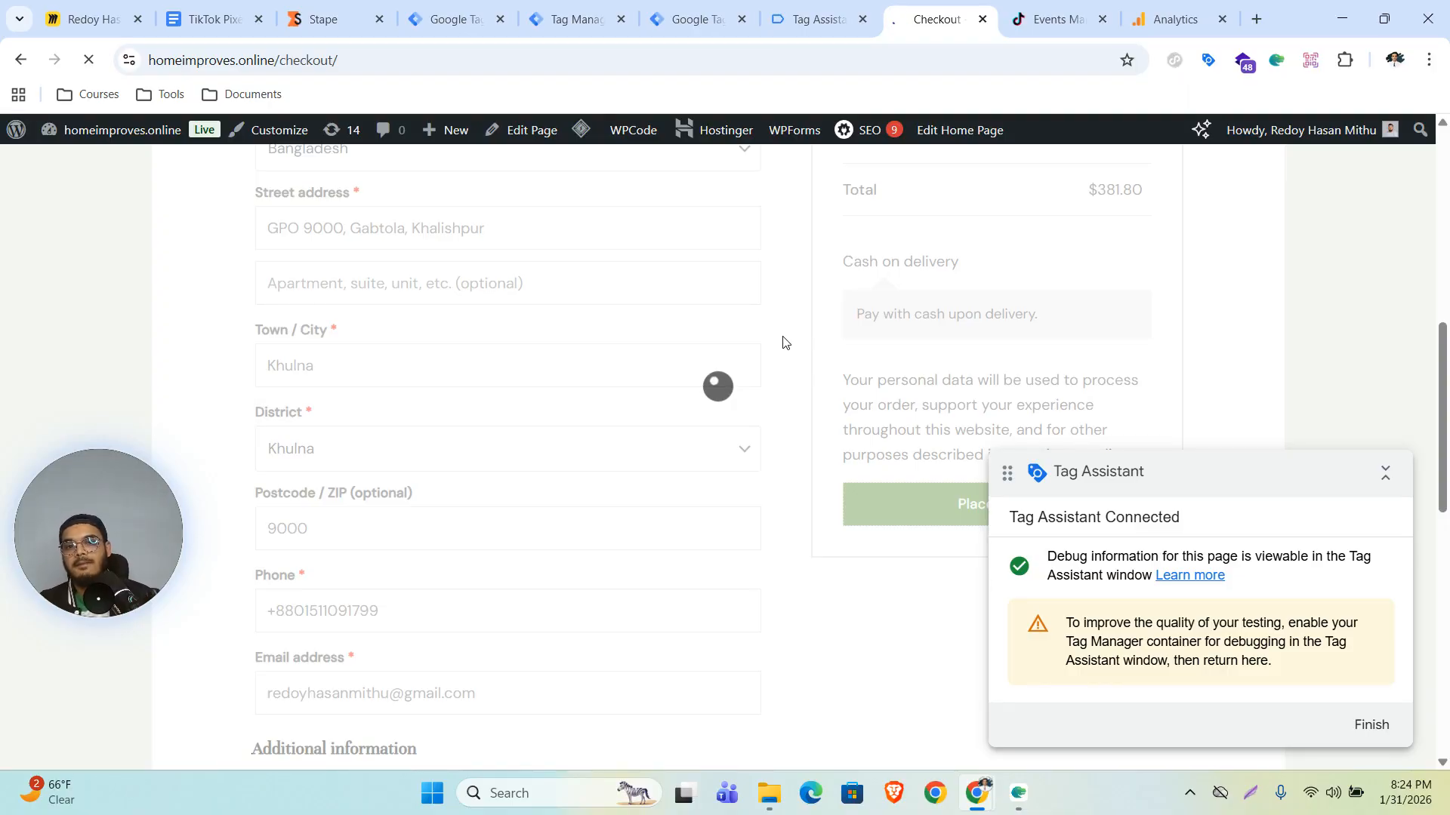
scroll(828, 308, "down", 5)
scroll(828, 308, "up", 5)
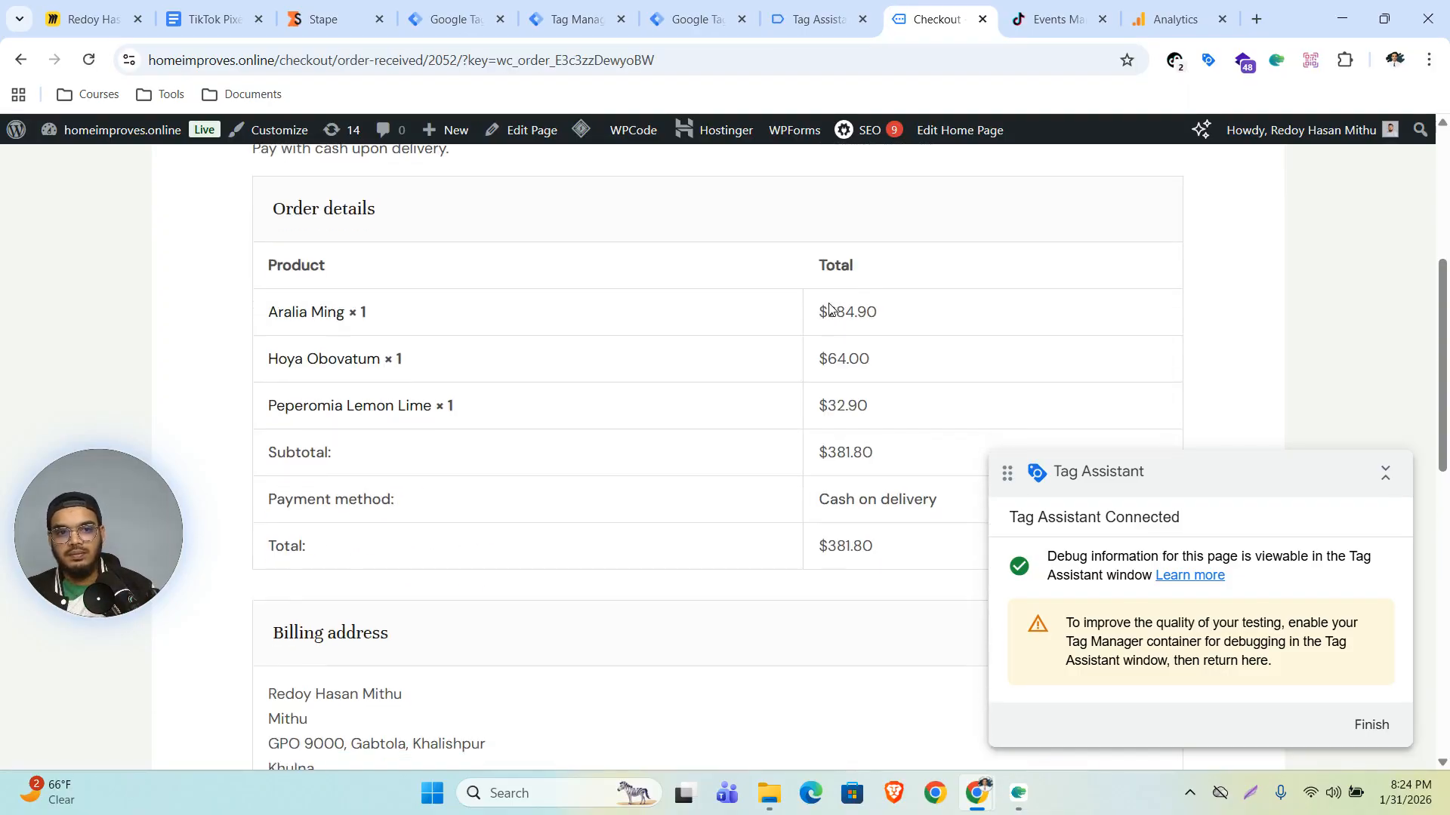
- Inspect the Purchase event's contents and event_id in TikTok Pixel Helper
left_click(1174, 61)
left_click(906, 284)
scroll(895, 447, "down", 1)
scroll(895, 447, "down", 1)
left_click(890, 320)
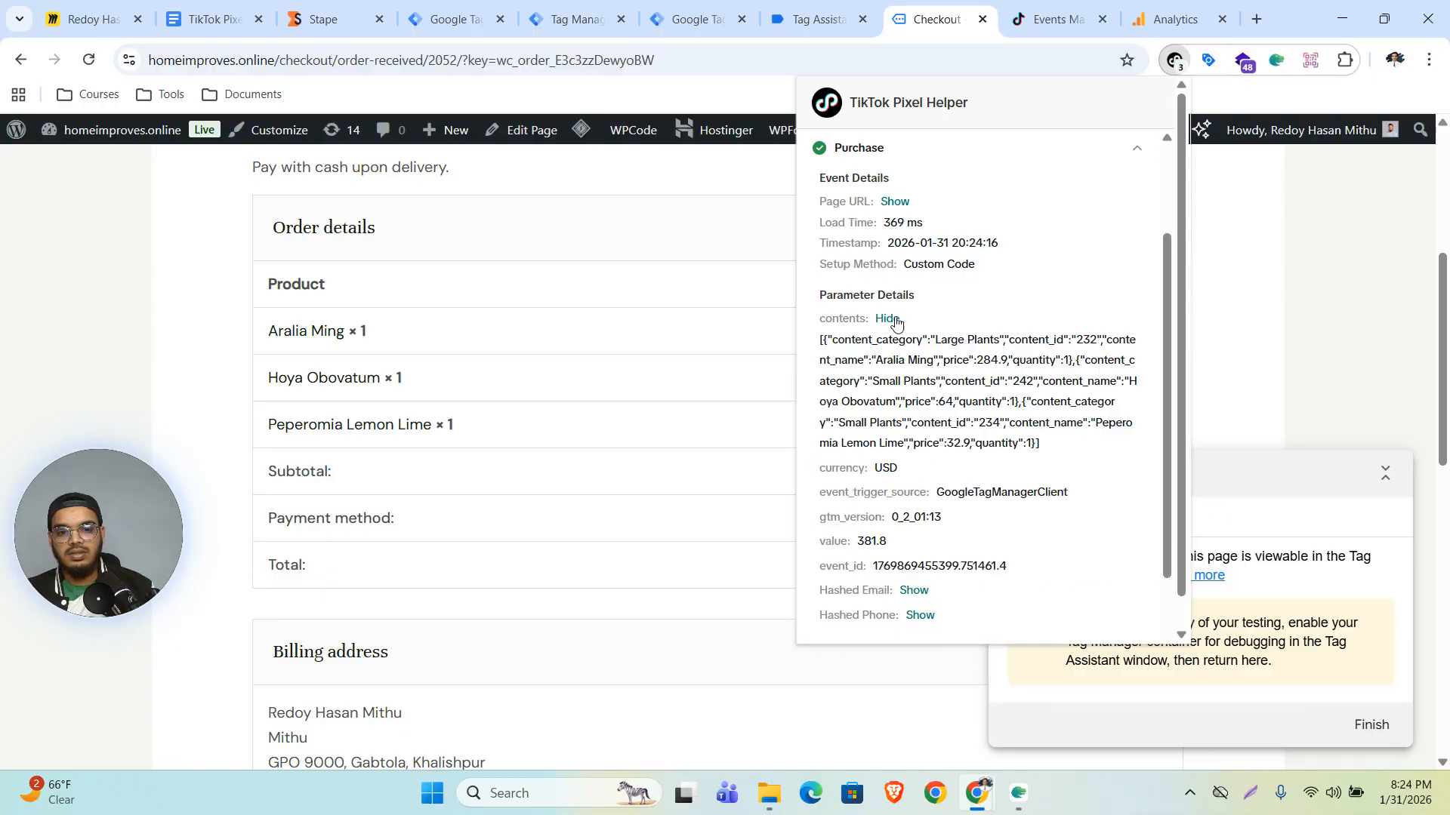
scroll(948, 423, "down", 2)
left_click_drag(873, 417, 1009, 442)
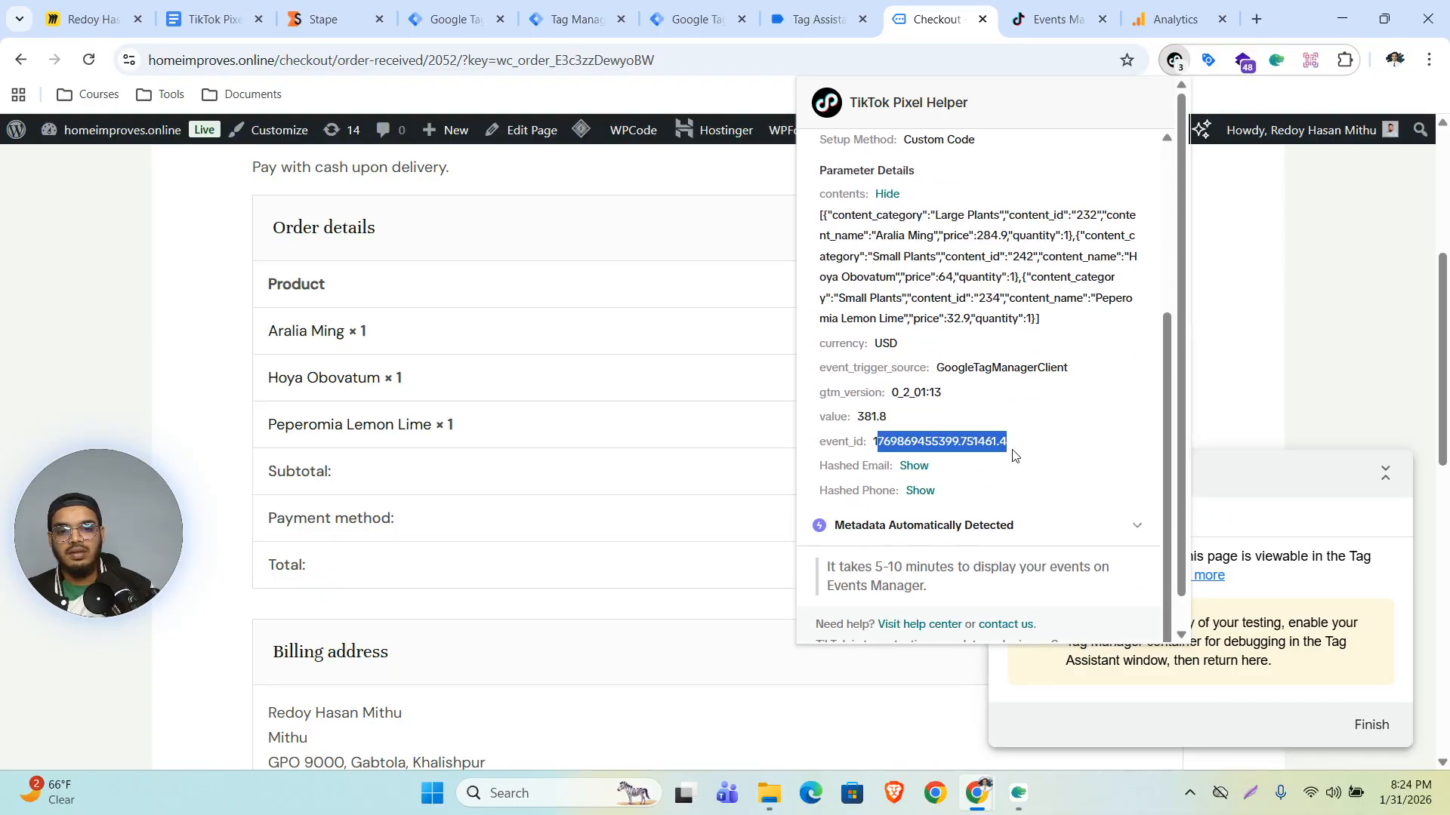
- Review which tags fired for the purchase, begin_checkout, view_item, add_to_cart and page_view events in the server container preview
left_click(705, 6)
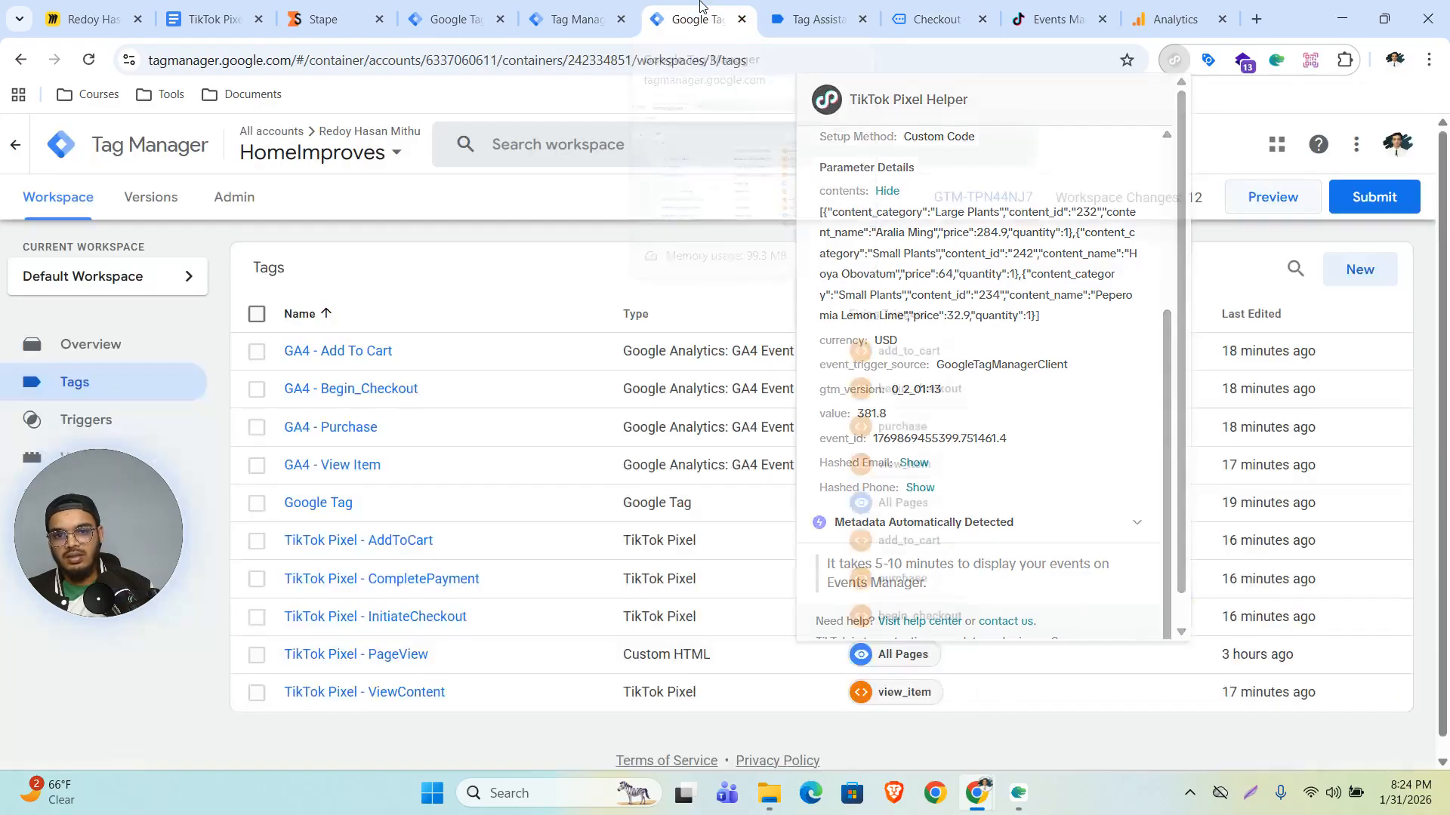
left_click(615, 6)
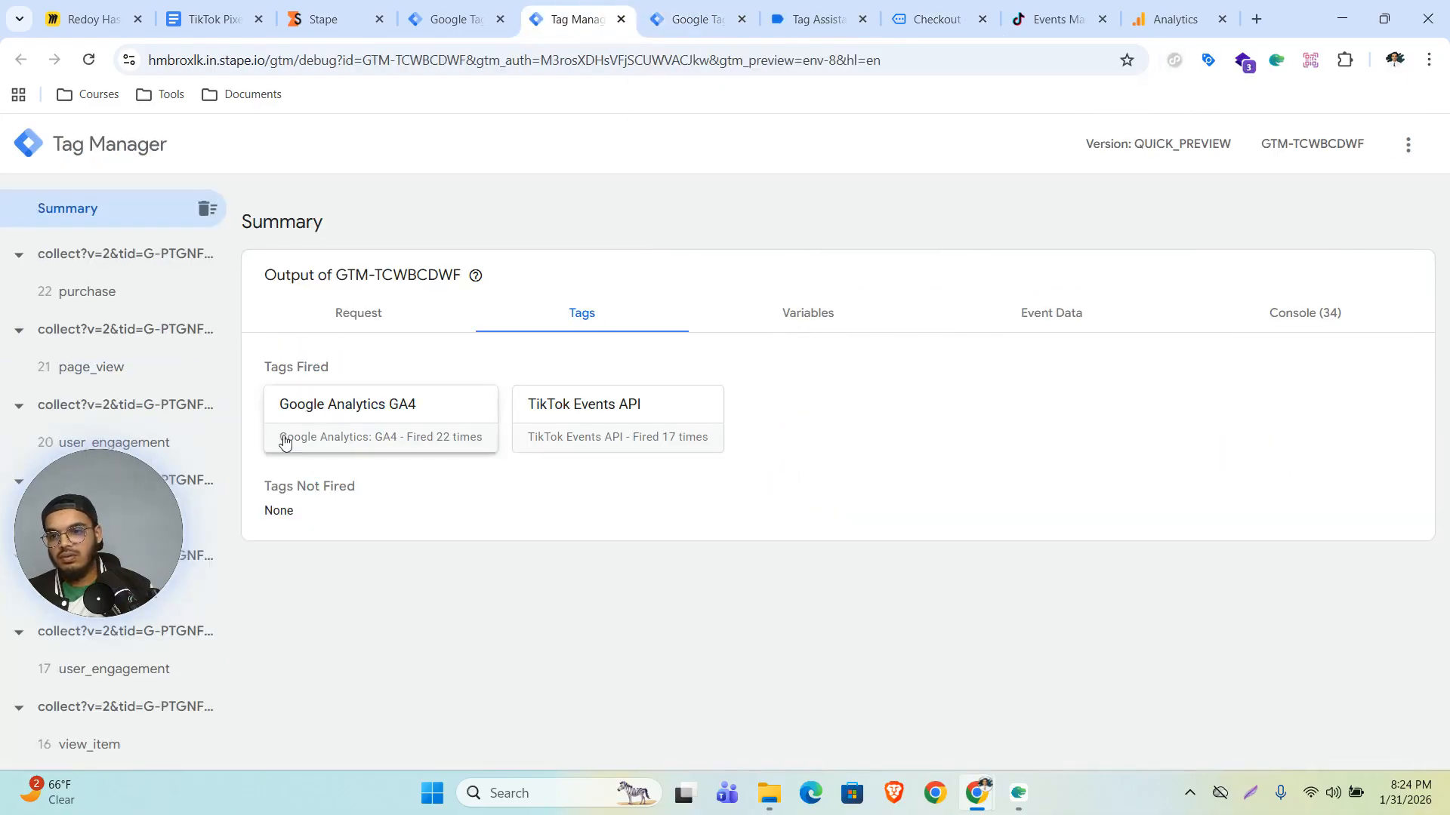
left_click(83, 292)
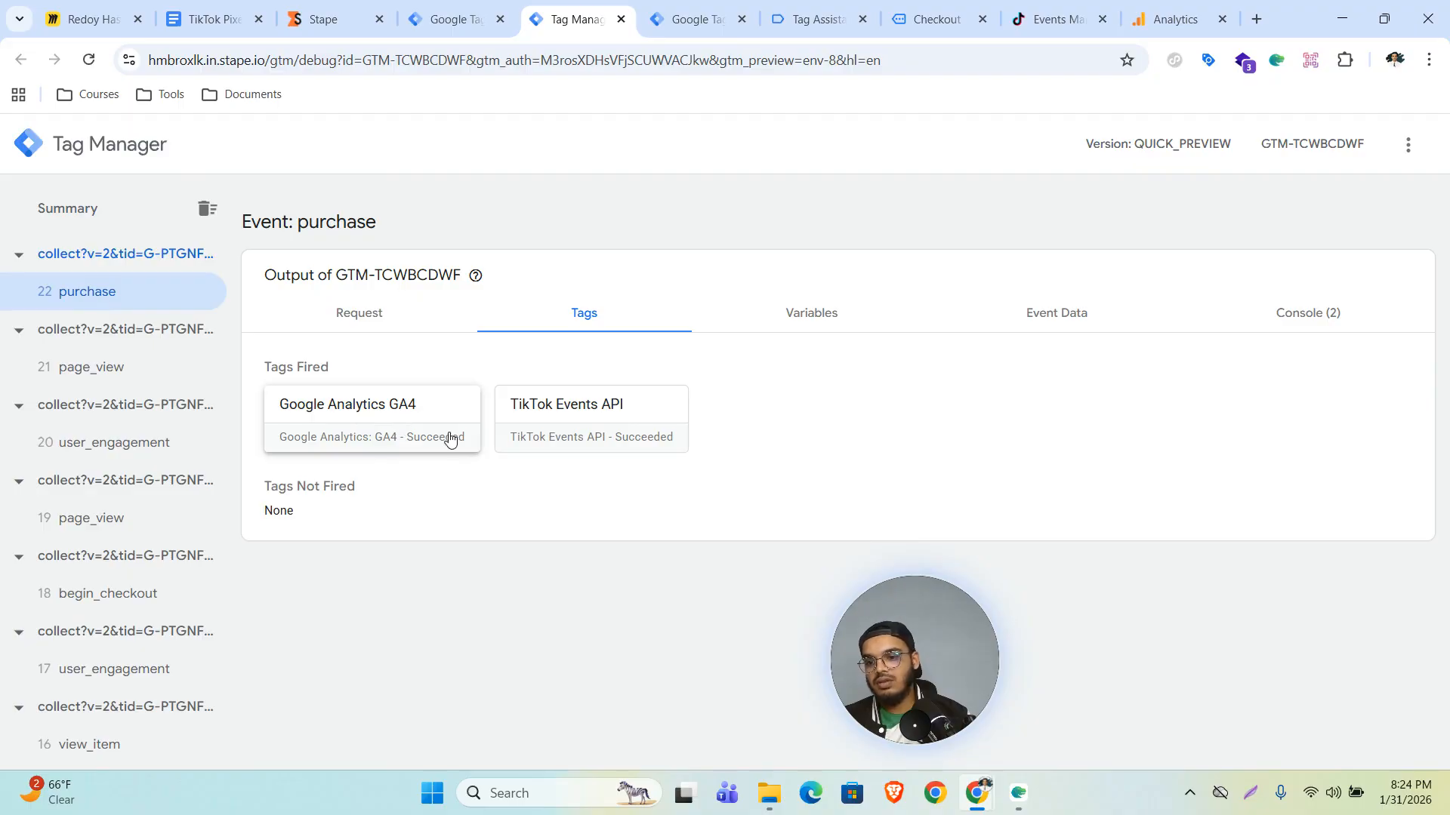
left_click(153, 597)
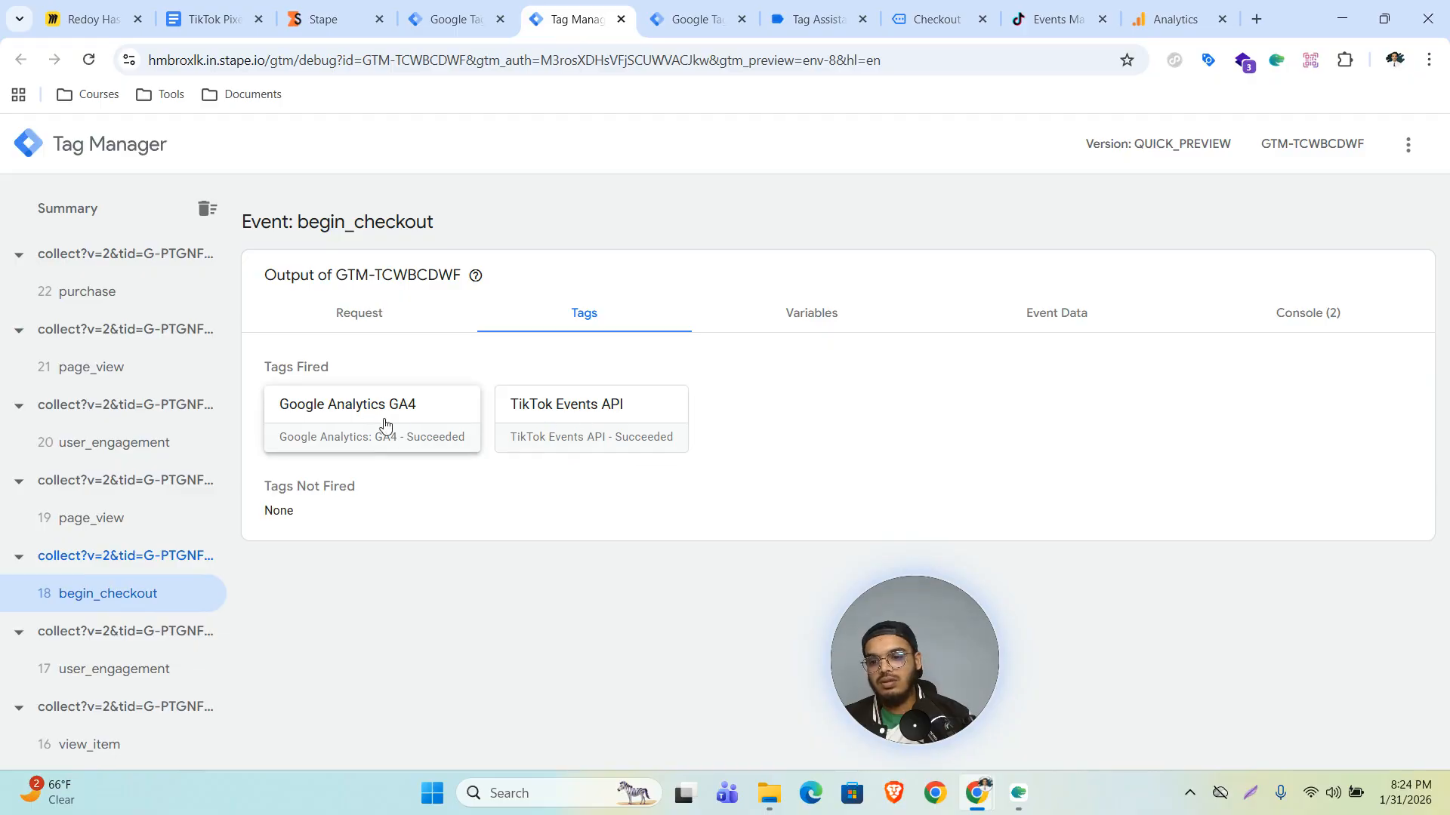
scroll(132, 581, "down", 3)
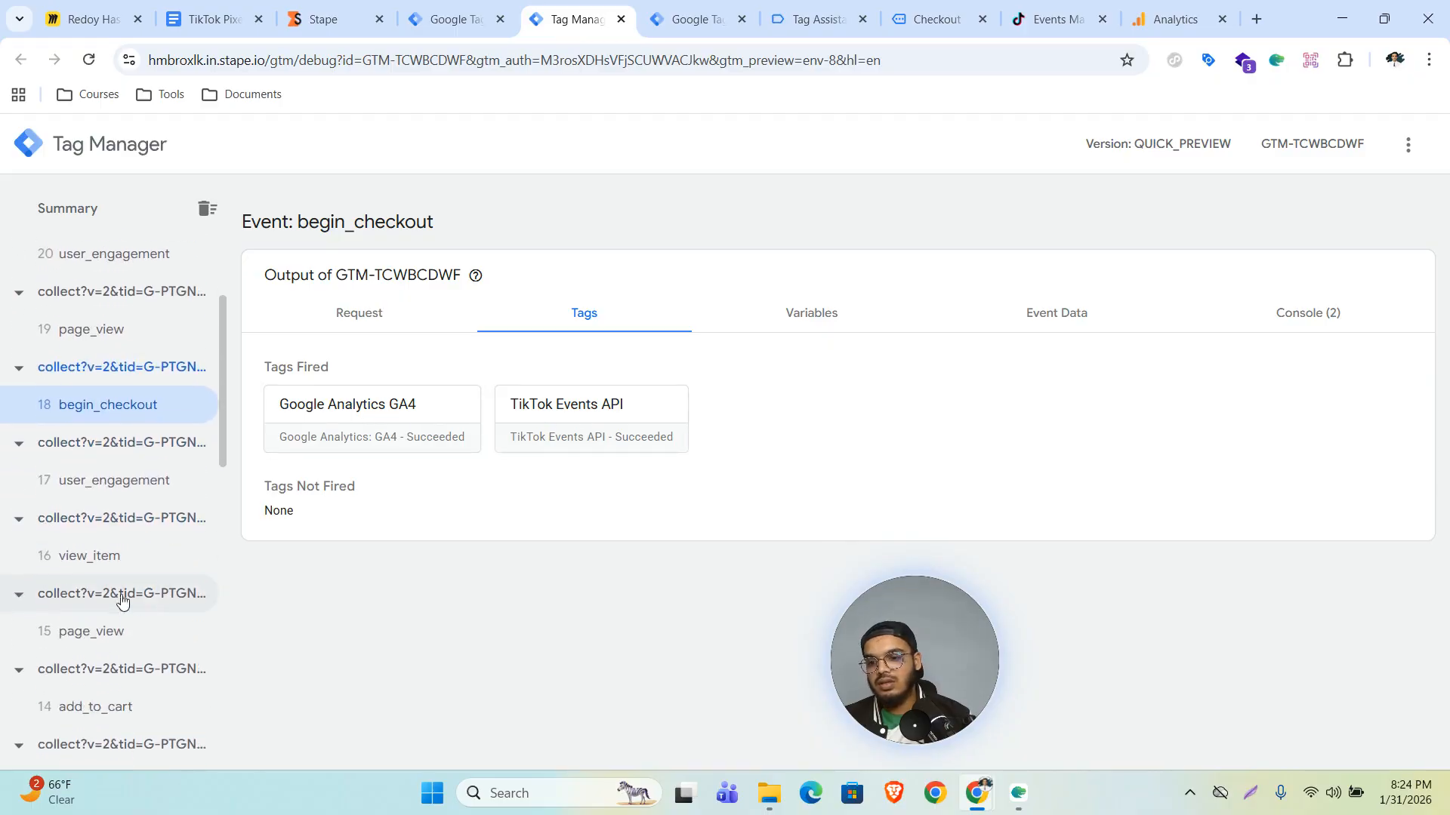
left_click(87, 557)
scroll(162, 592, "down", 1)
left_click(123, 612)
scroll(151, 506, "down", 9)
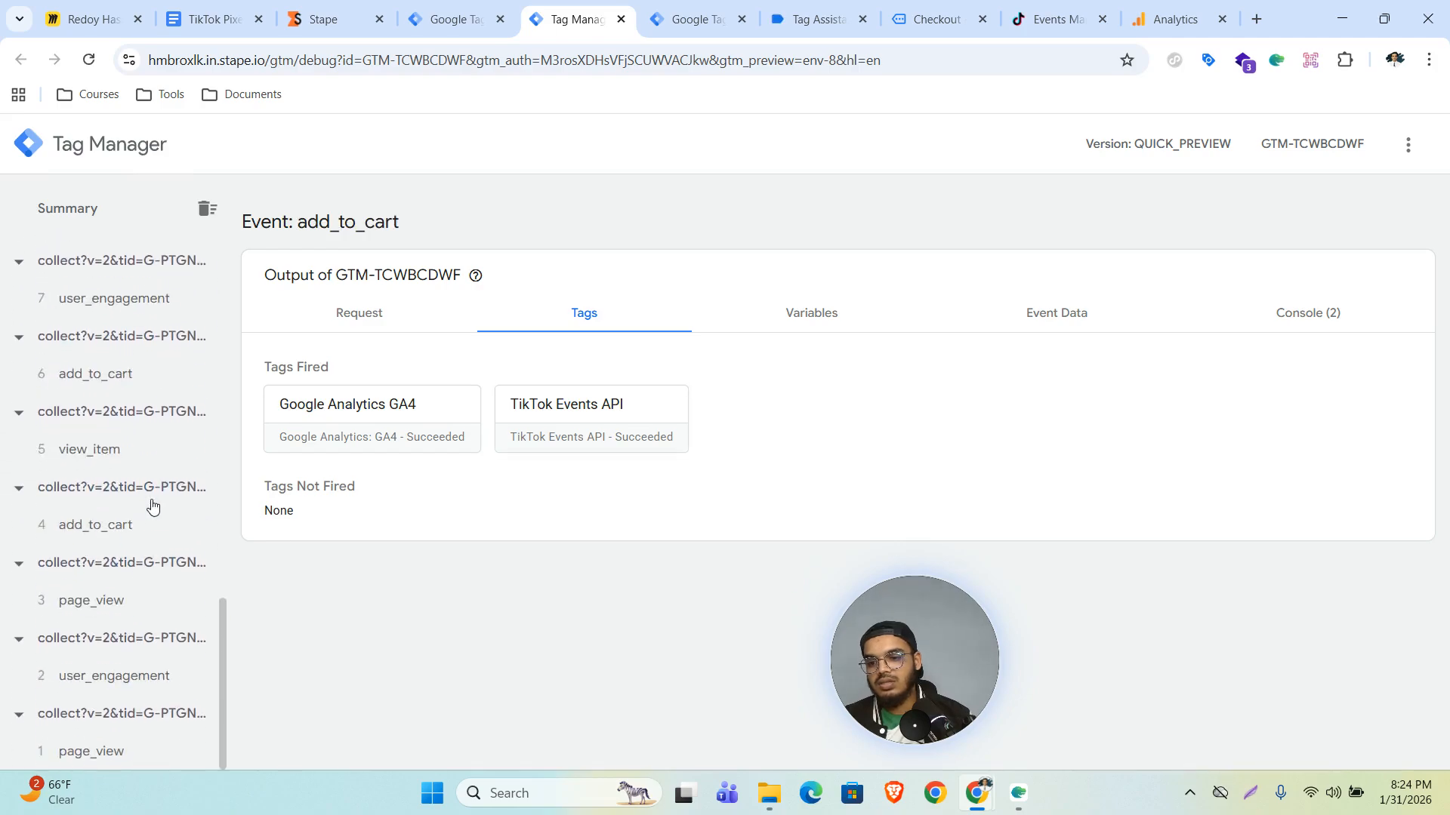
left_click(111, 604)
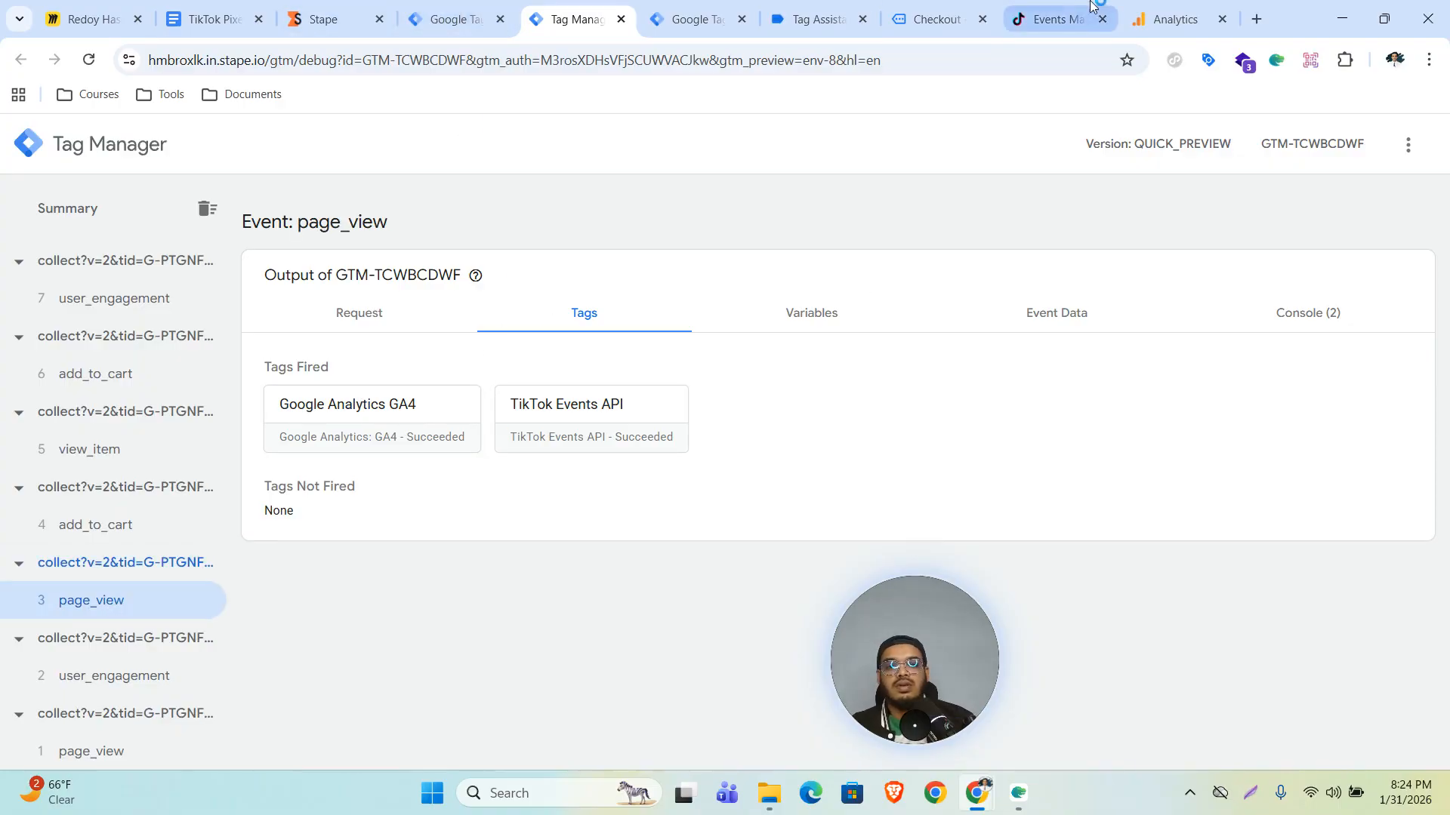
- Review the browser and server events listed in TikTok's test event activity
left_click(1056, 19)
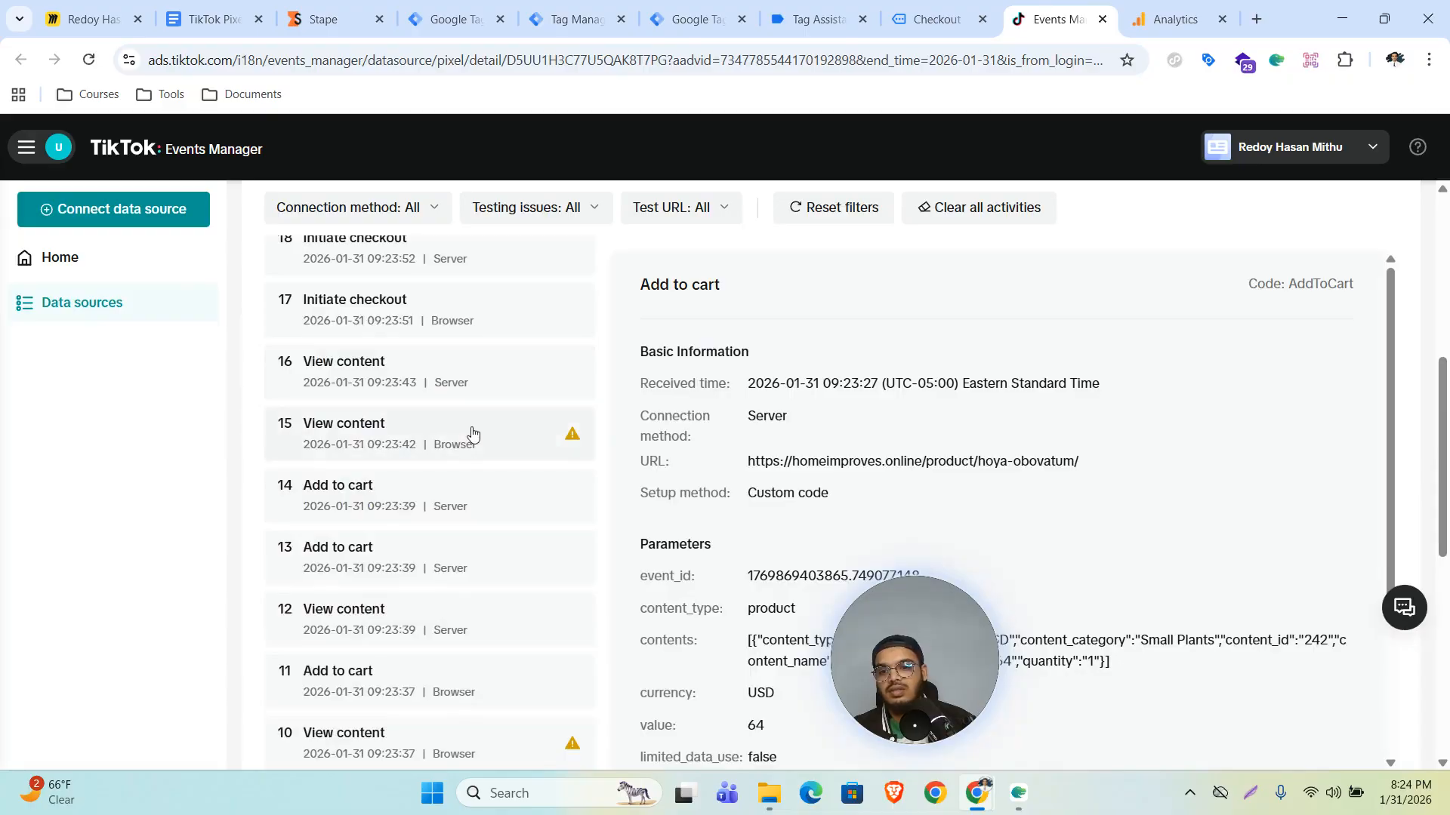
scroll(472, 430, "up", 4)
scroll(738, 496, "down", 2)
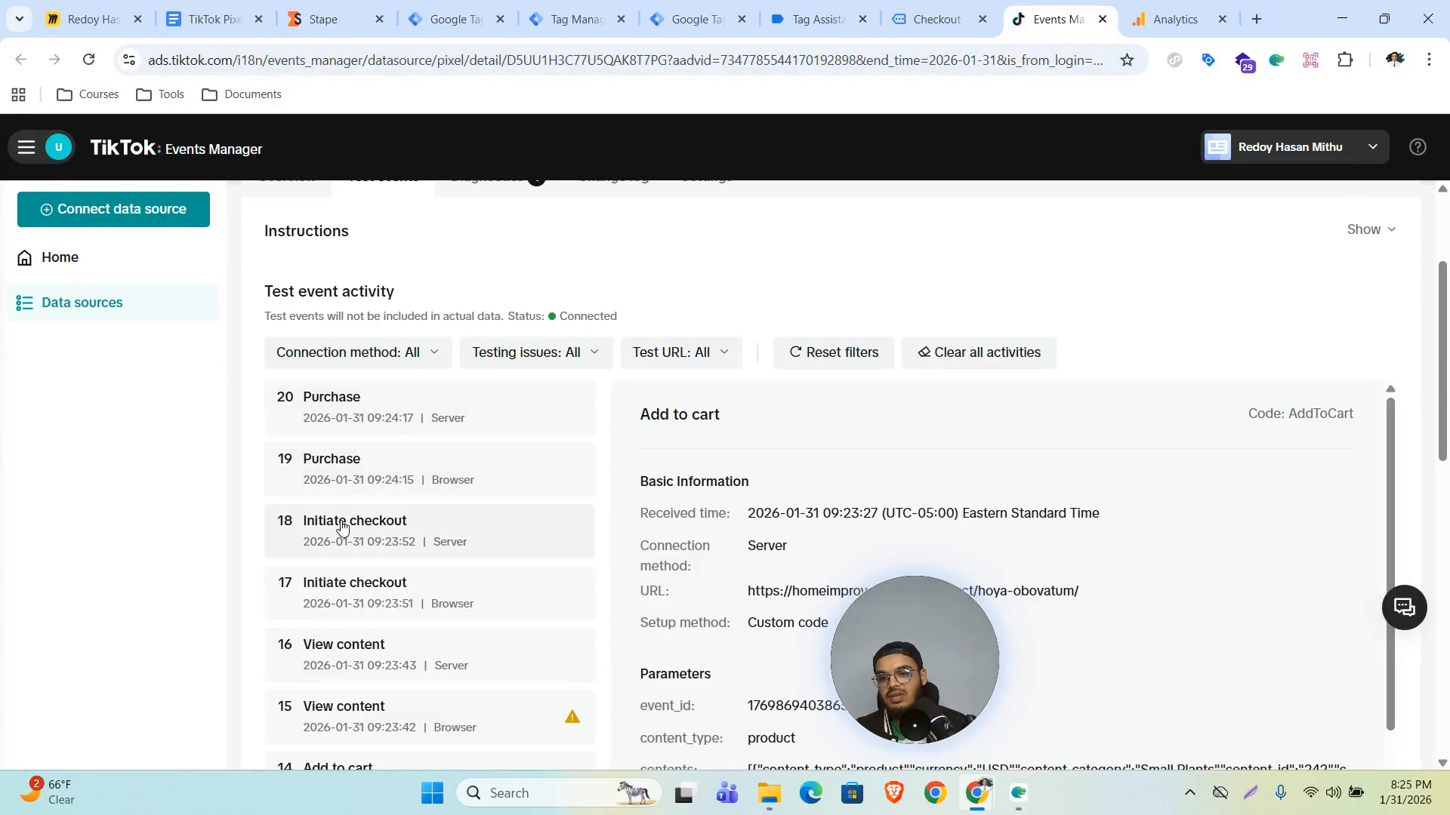
scroll(457, 589, "down", 1)
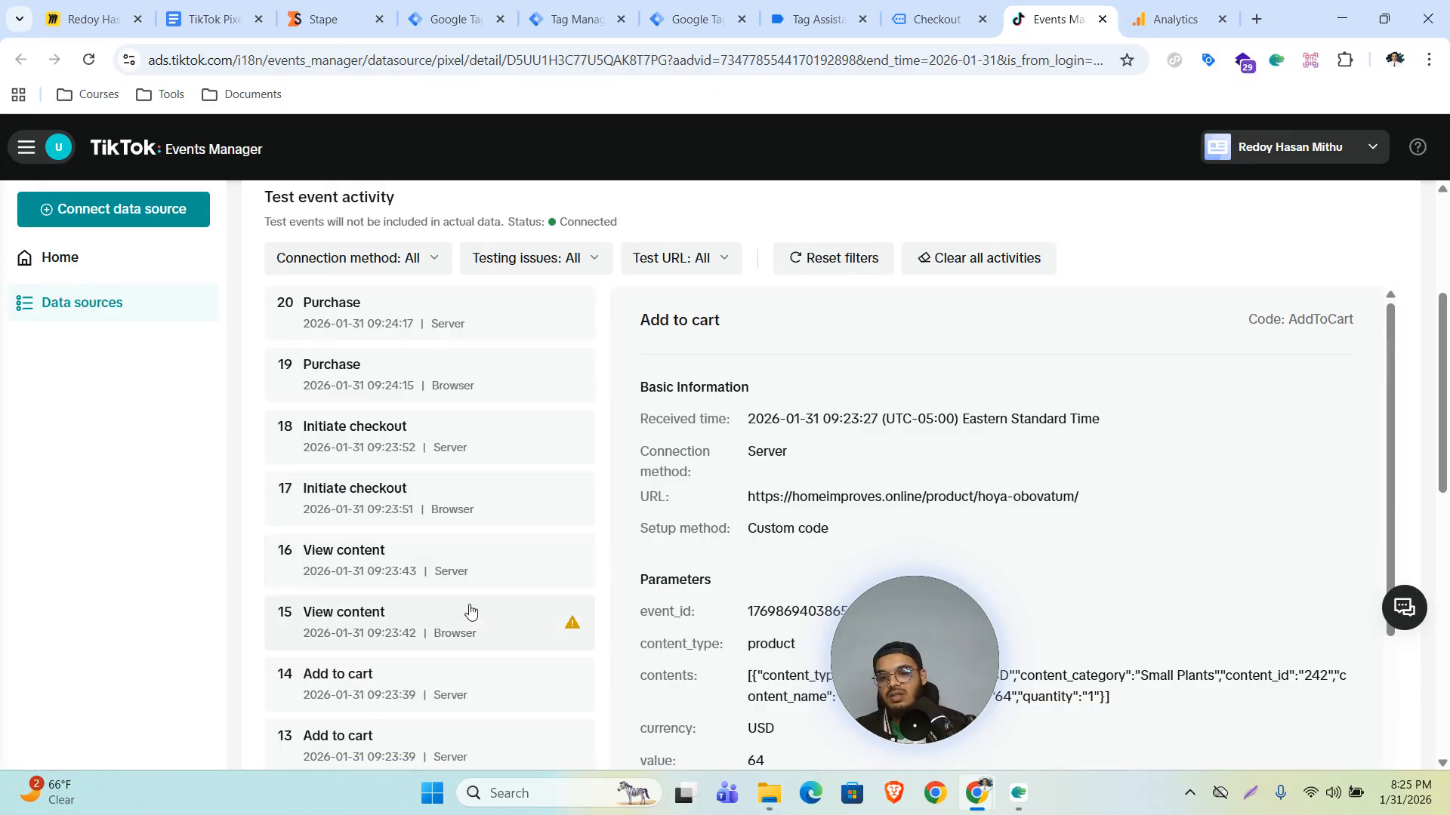
scroll(483, 630, "down", 3)
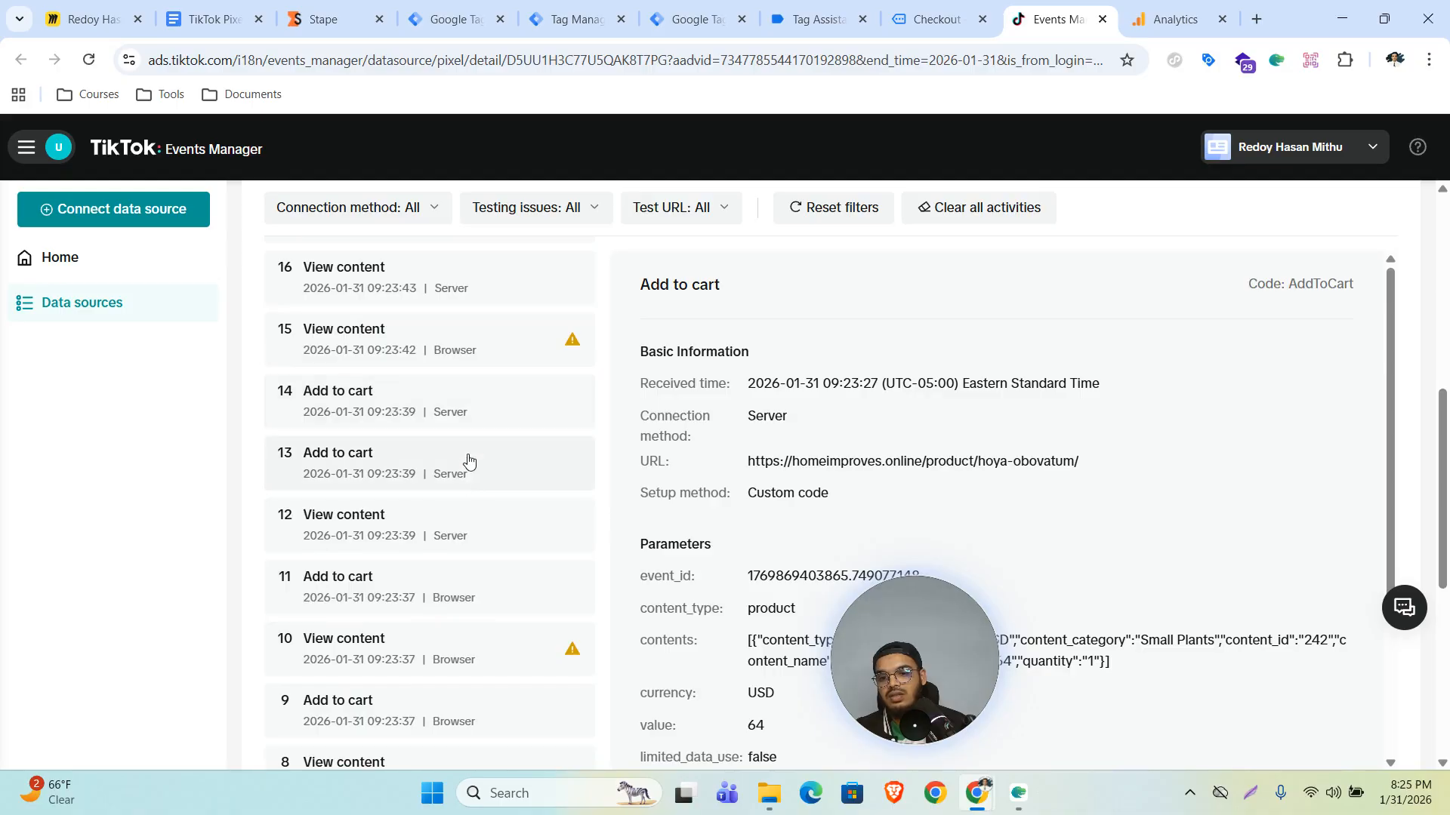
scroll(380, 531, "down", 3)
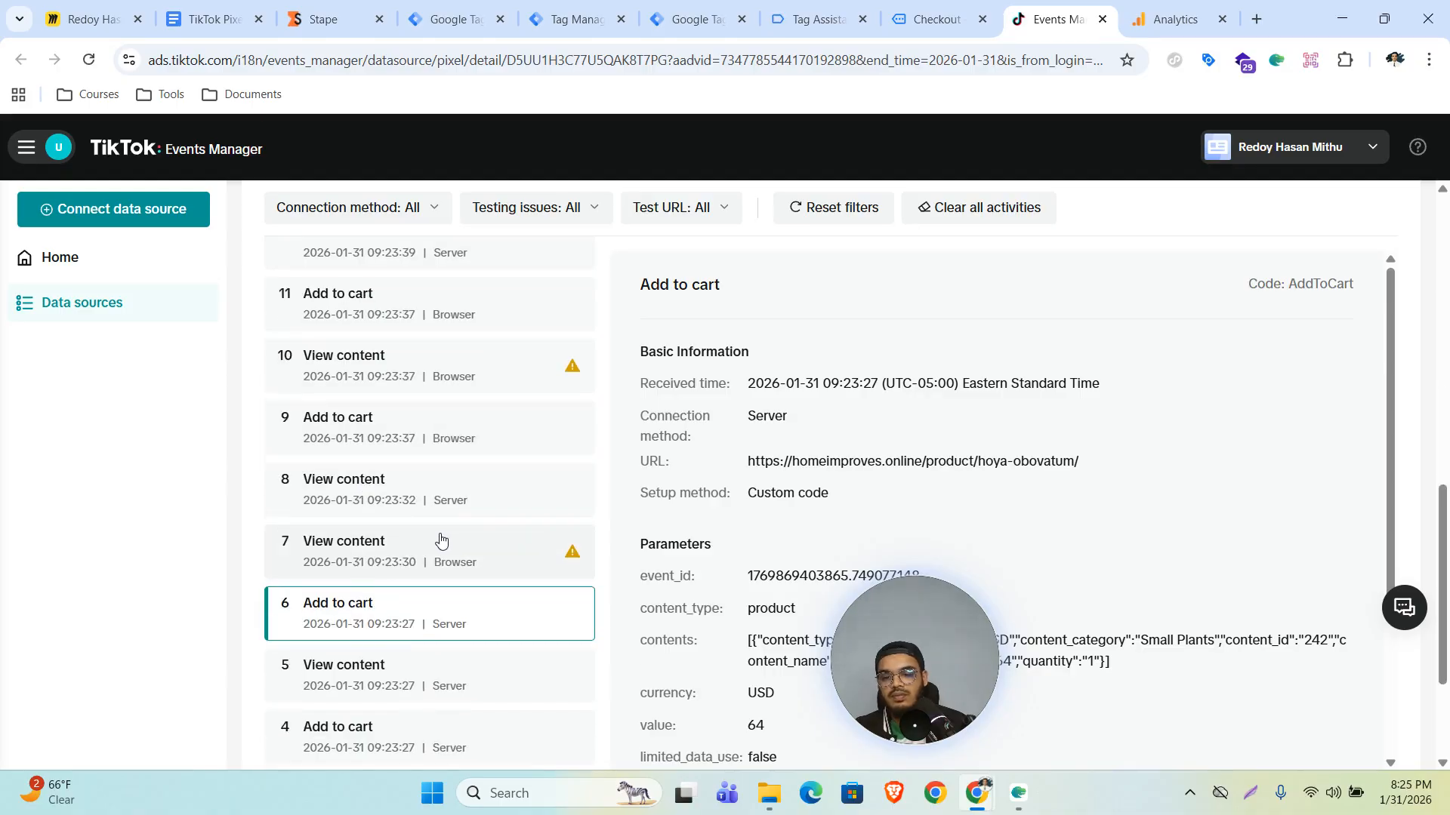
scroll(449, 542, "up", 3)
scroll(453, 419, "up", 5)
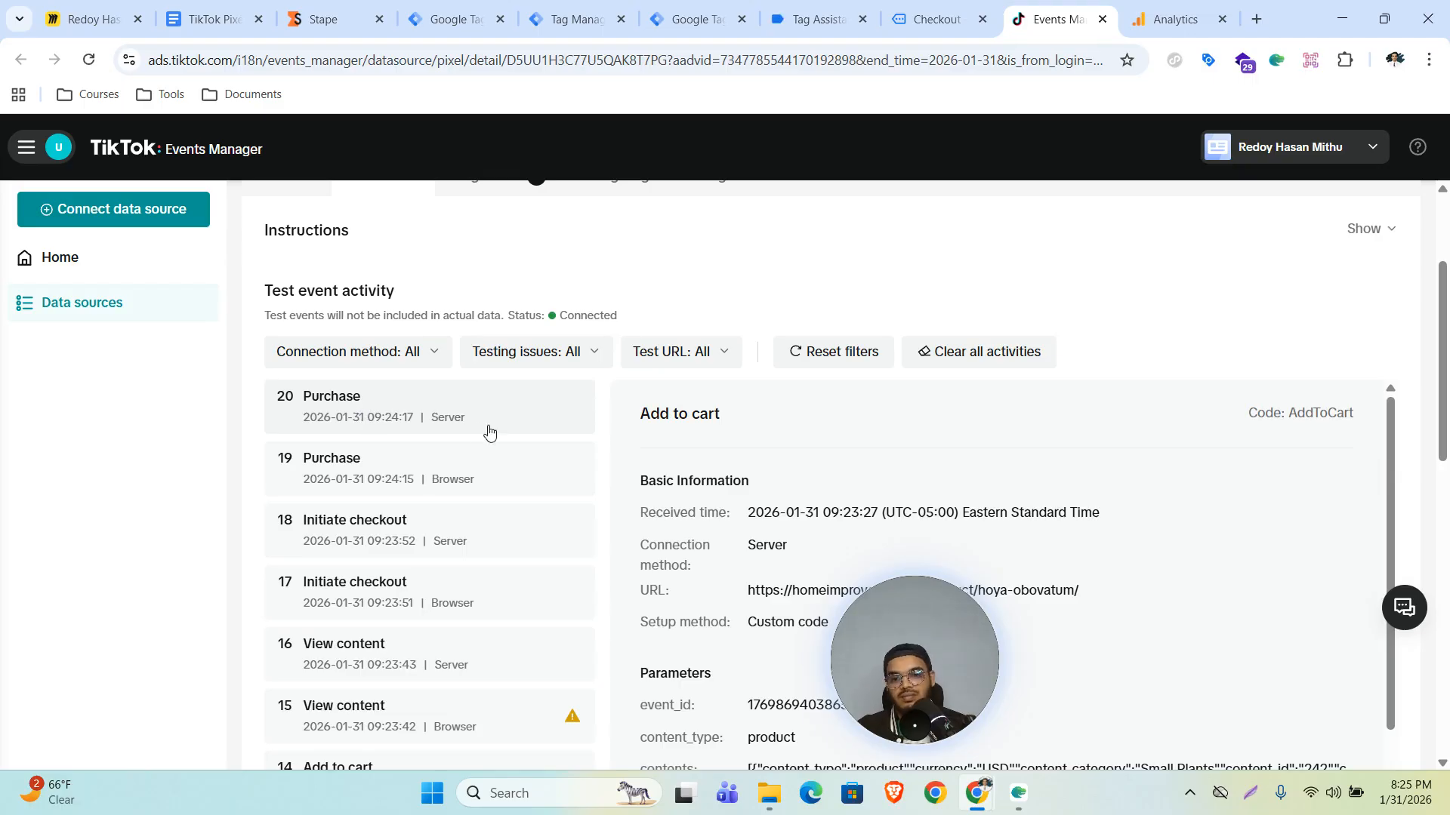
scroll(503, 431, "down", 2)
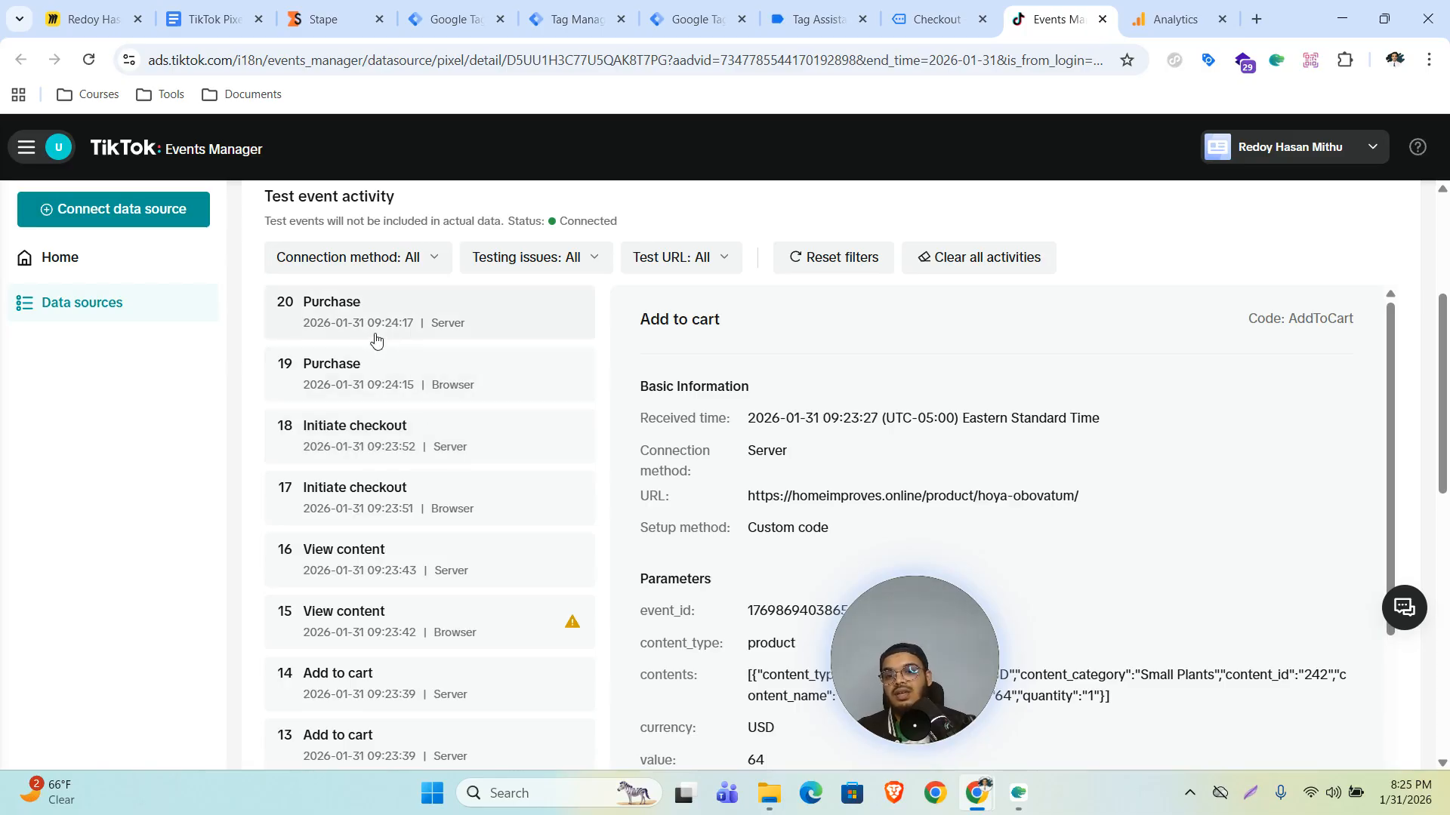
- Open the server-side Purchase test event and copy its event_id value
left_click(416, 324)
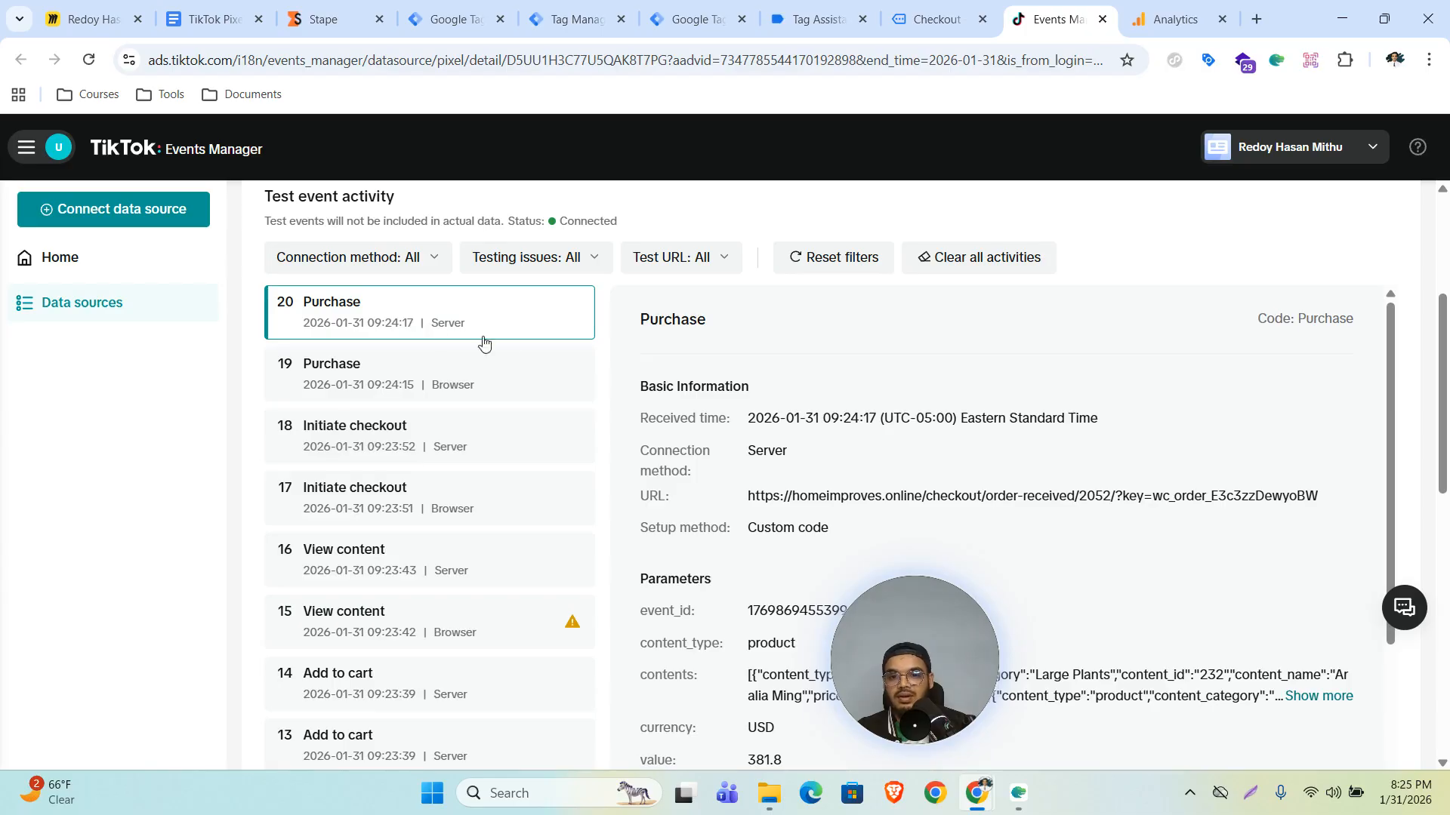
scroll(879, 385, "down", 1)
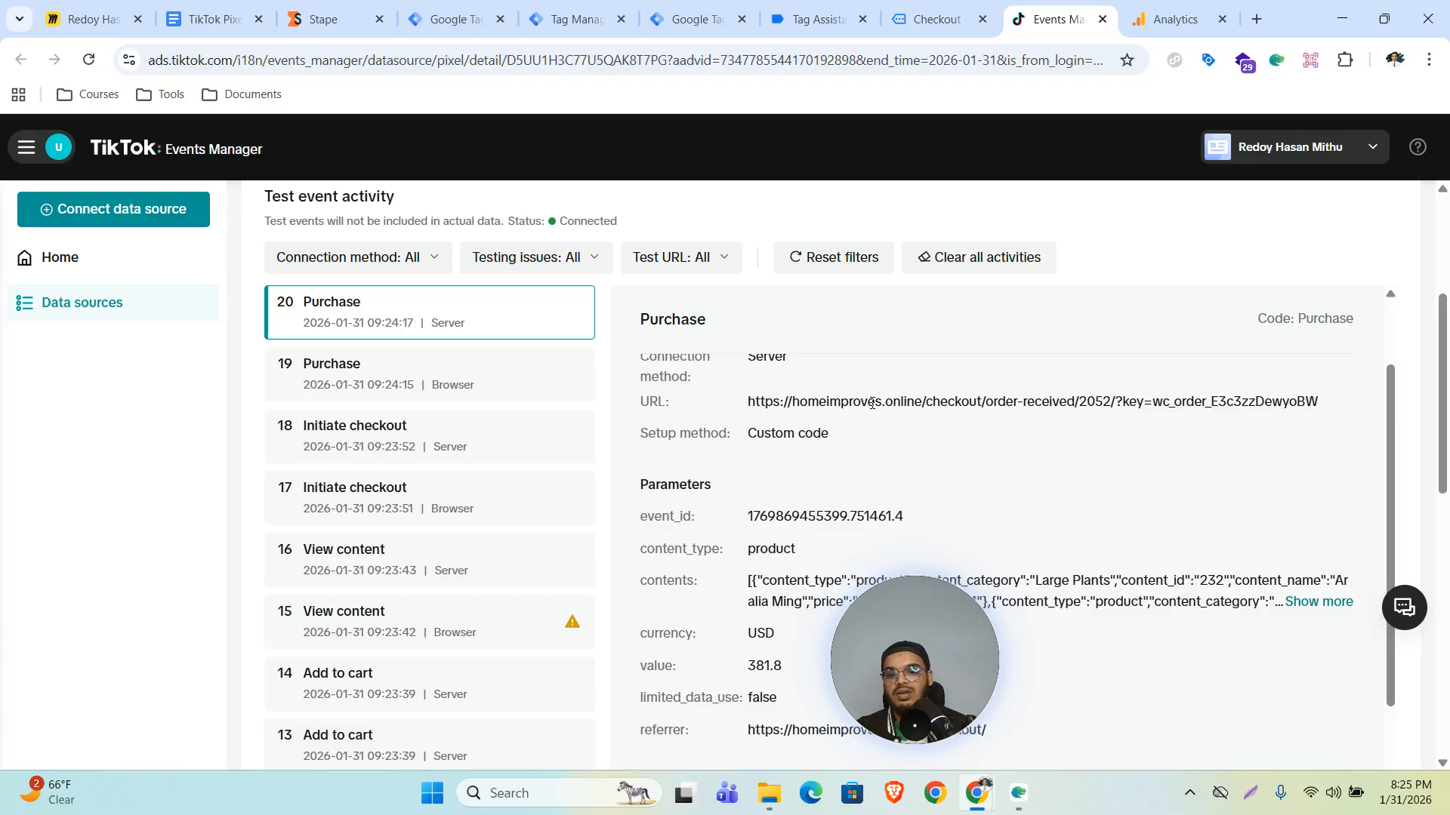
scroll(892, 518, "down", 2)
left_click_drag(749, 423, 905, 432)
key("ctrl+c")
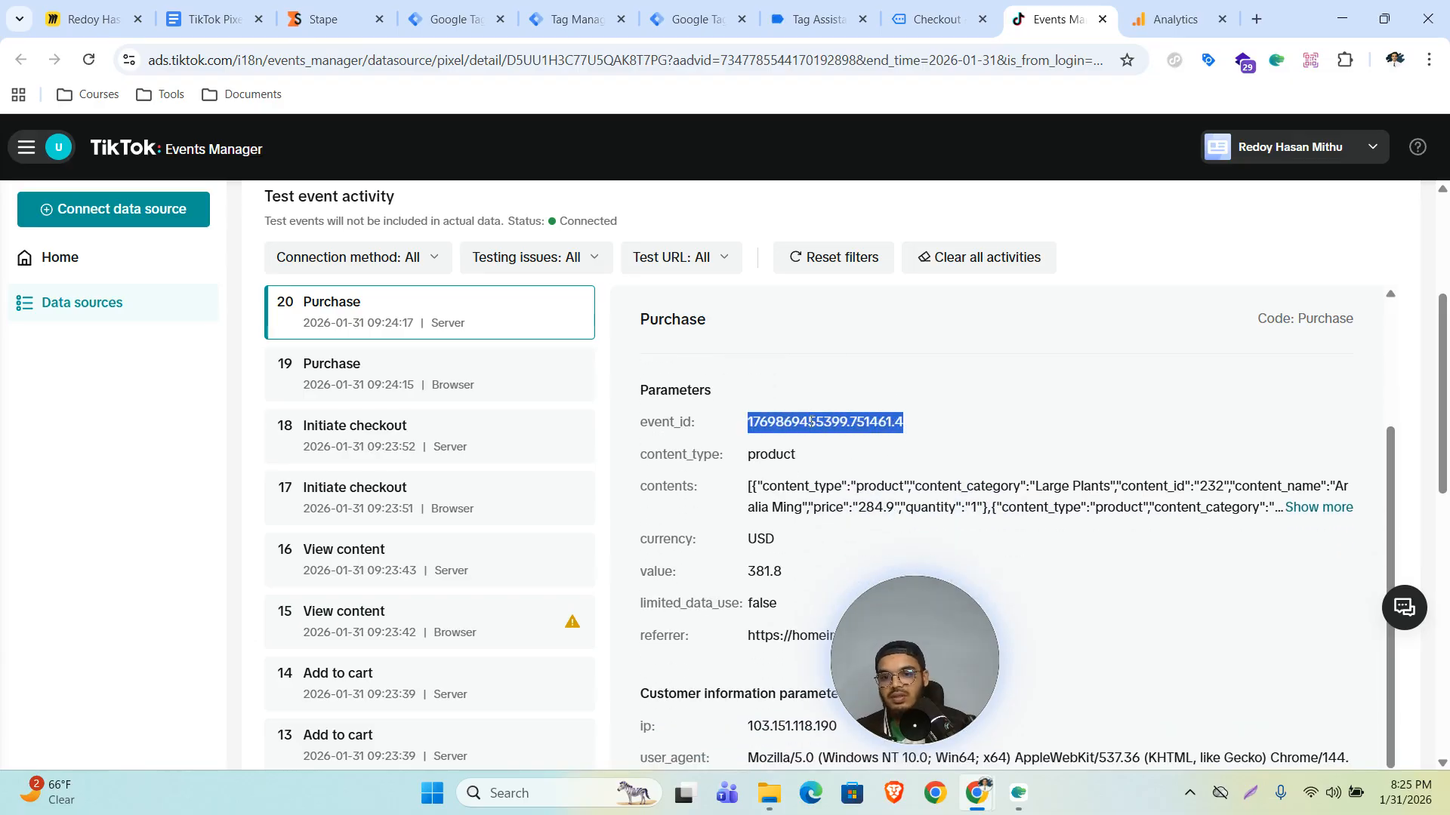
- Open the browser-side Purchase test event and search its page for the copied event_id to compare deduplication IDs
left_click(438, 376)
scroll(861, 468, "down", 4)
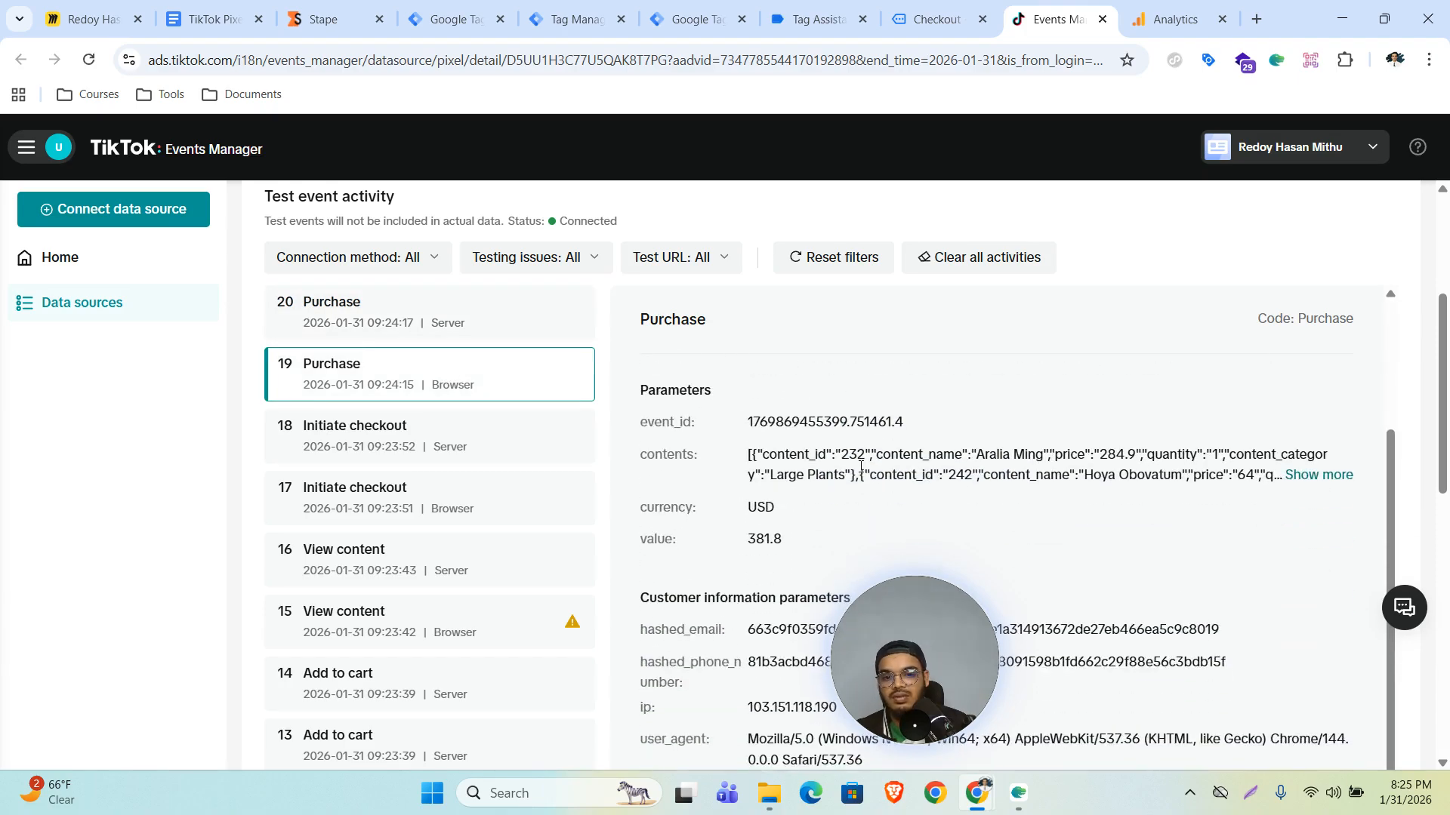
key("ctrl+f")
key("ctrl+v")
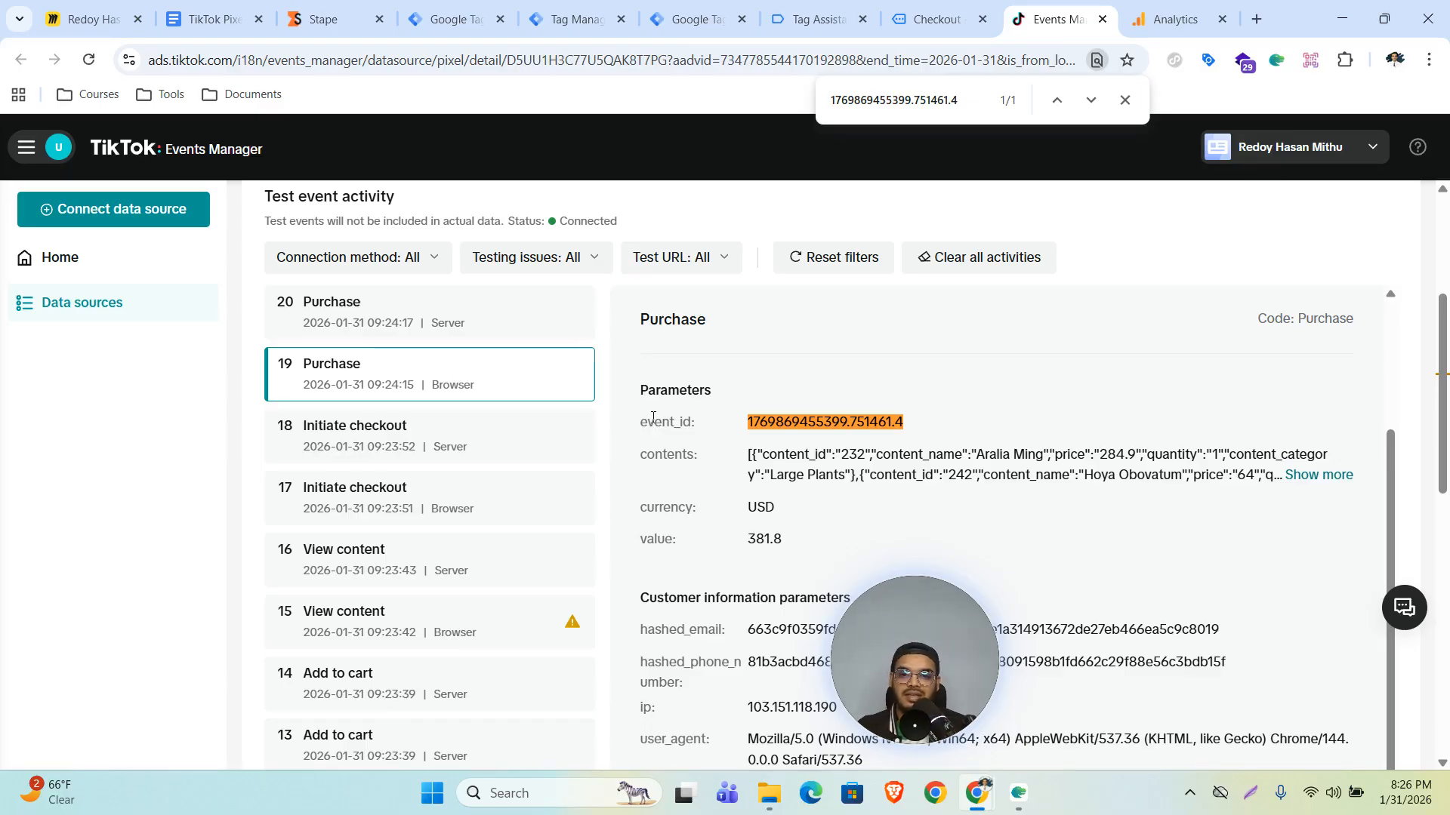
left_click_drag(912, 659, 136, 587)
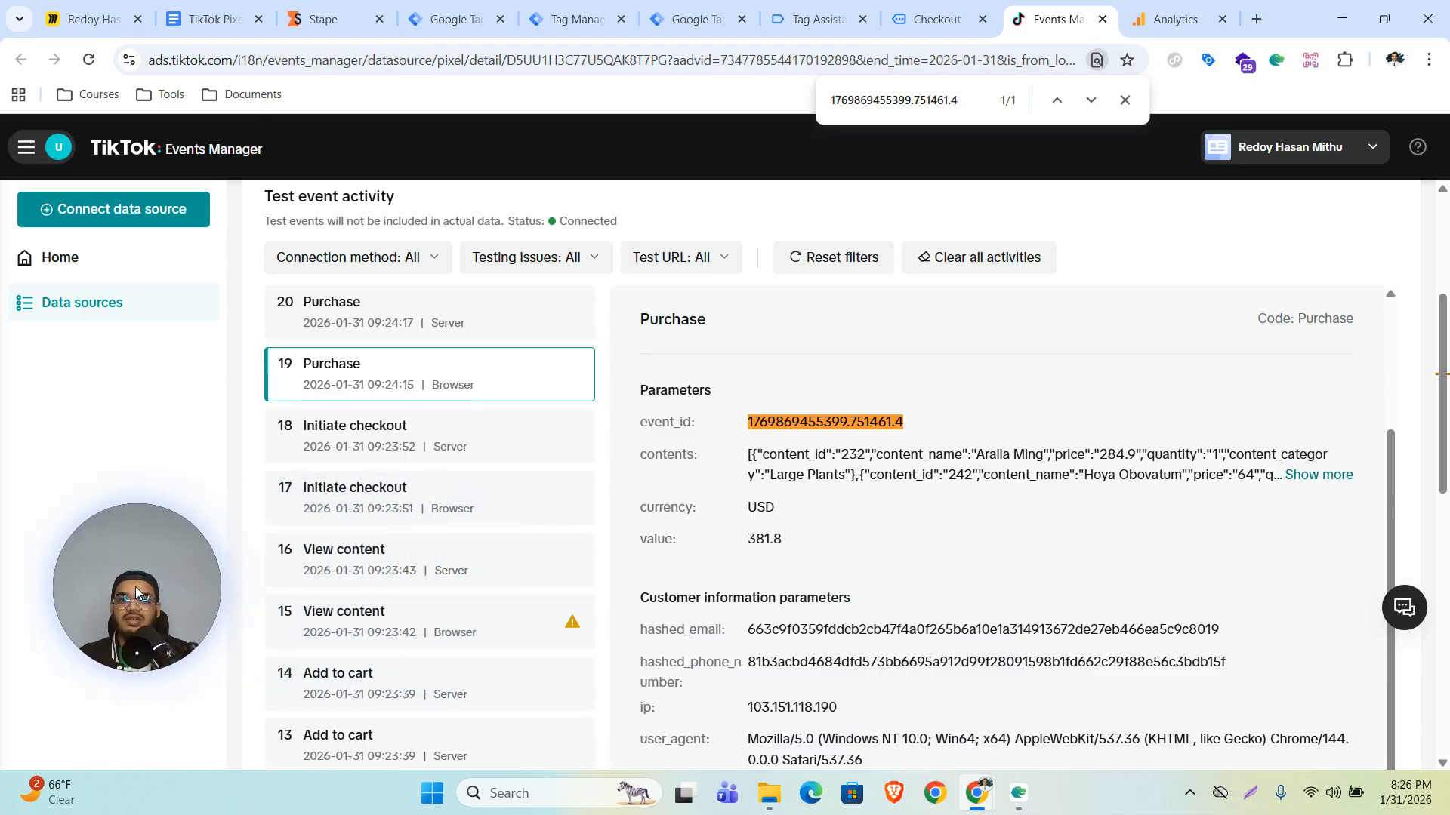